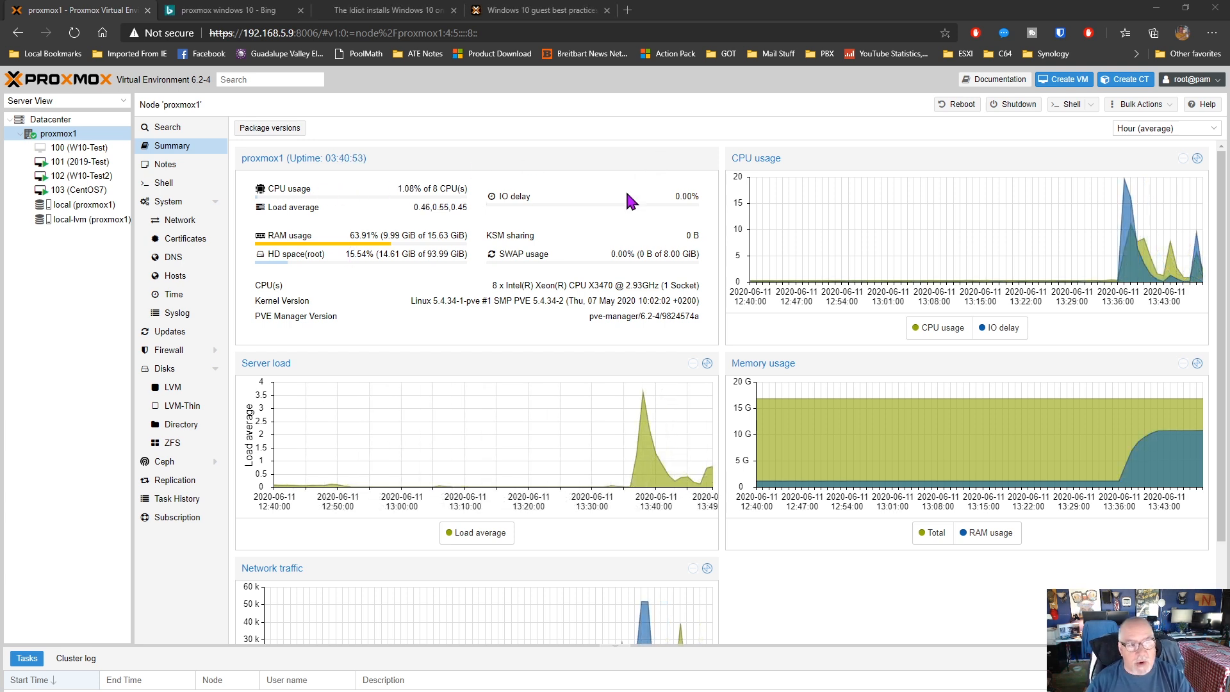
# Examine the datacenter's search, summary, cluster, Ceph, options, storage, backup, replication, users and API tokens pages
pyautogui.click(45, 122)
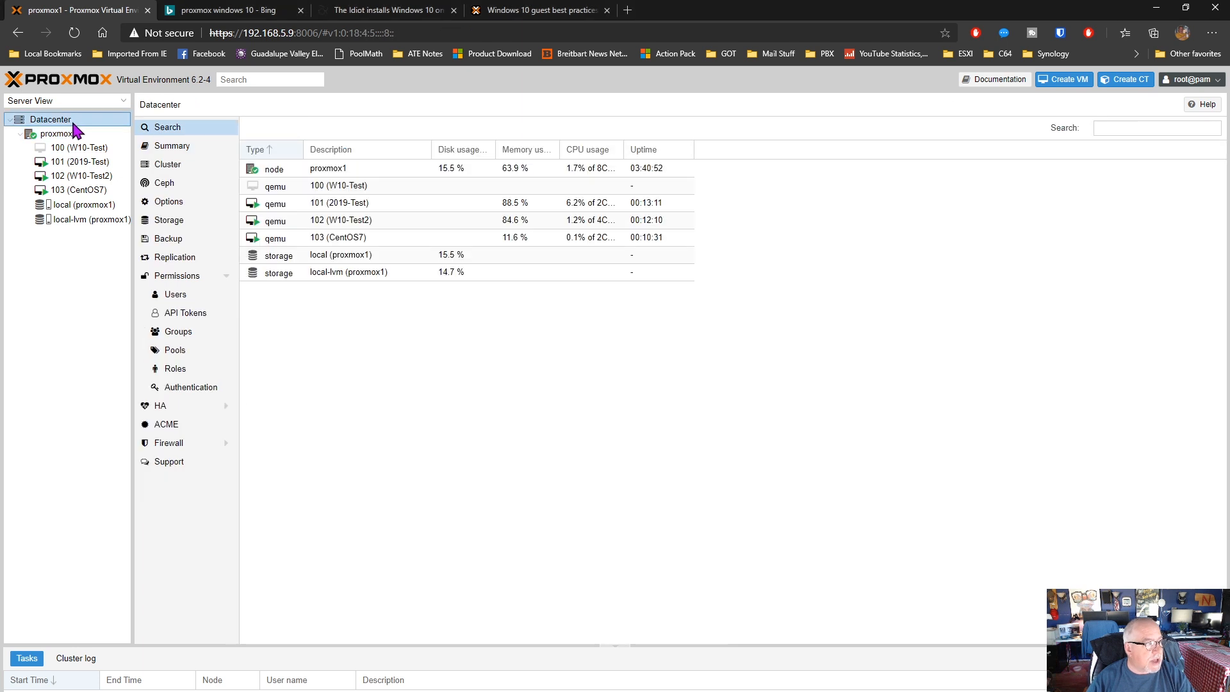
pyautogui.click(184, 150)
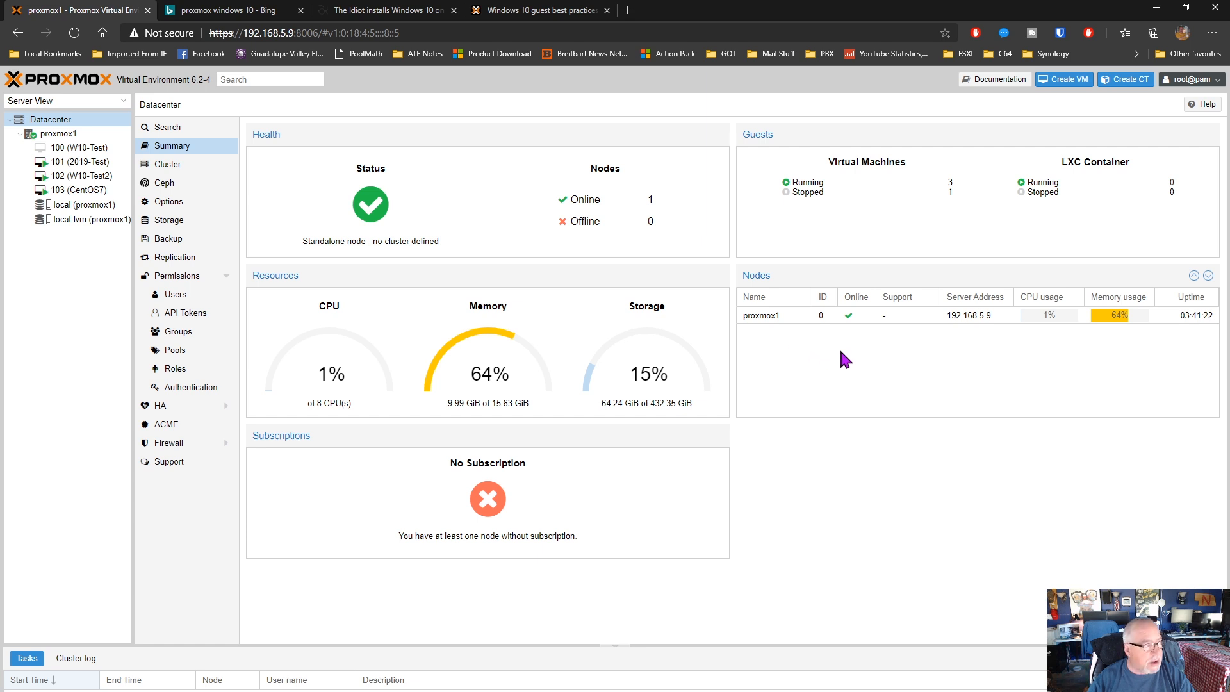
pyautogui.click(173, 132)
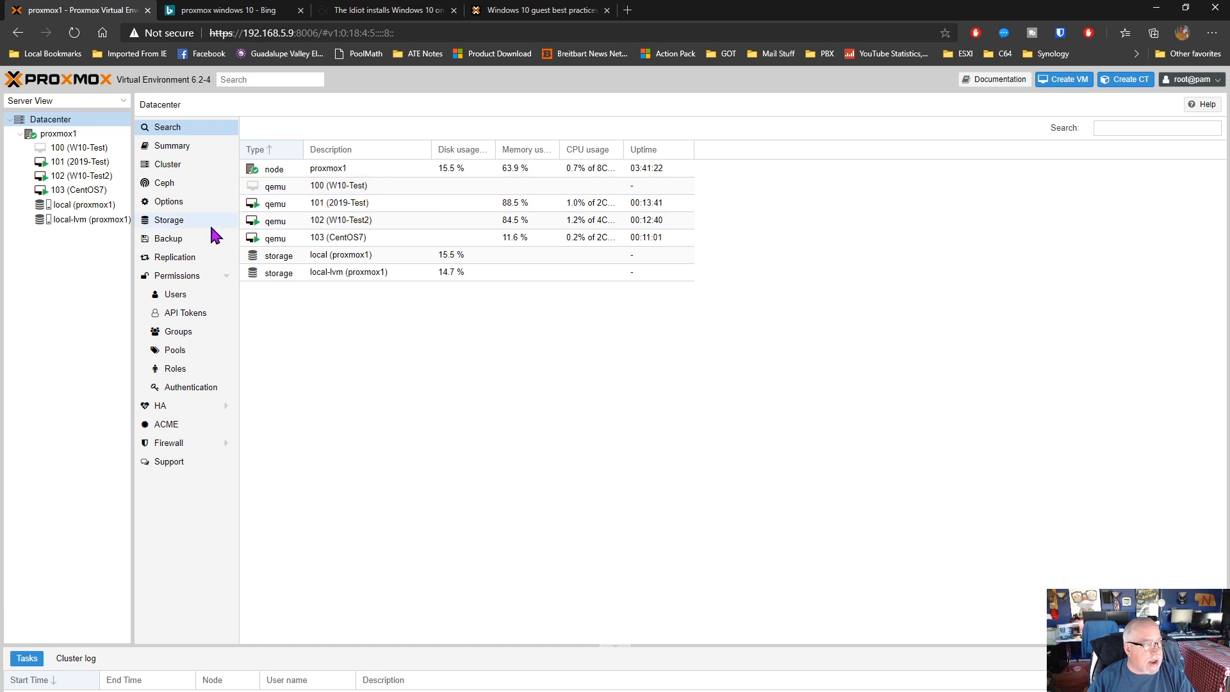
pyautogui.click(183, 150)
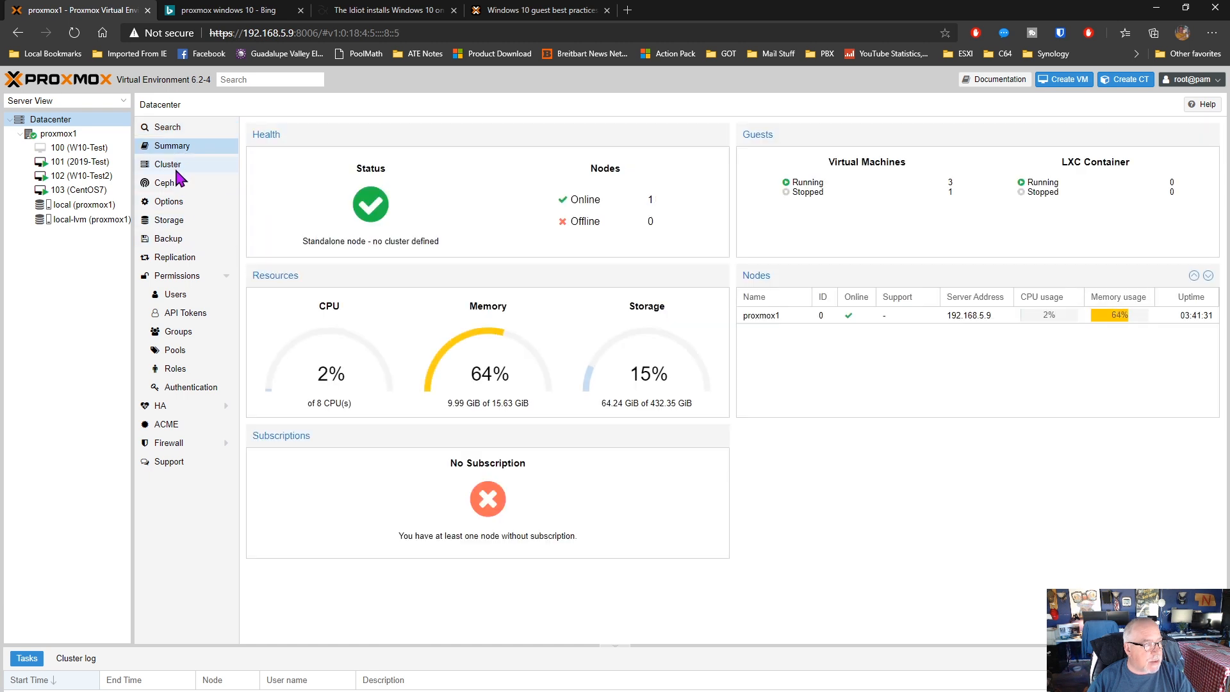
pyautogui.click(172, 165)
pyautogui.click(168, 183)
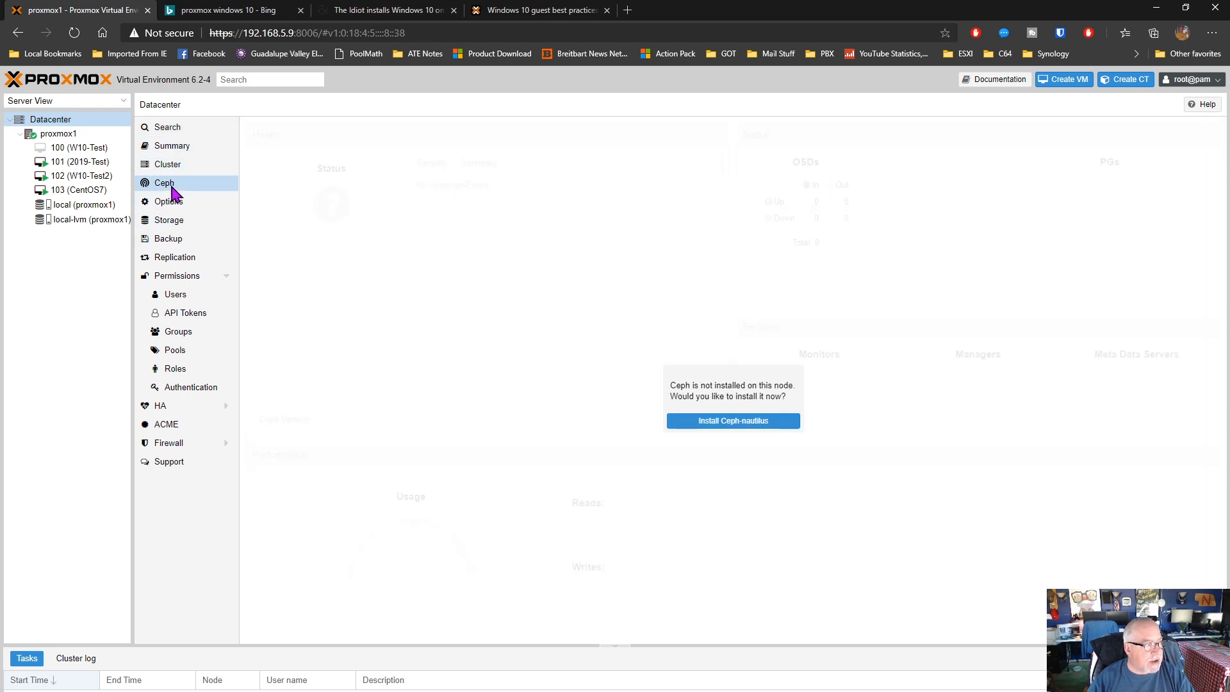
pyautogui.click(172, 203)
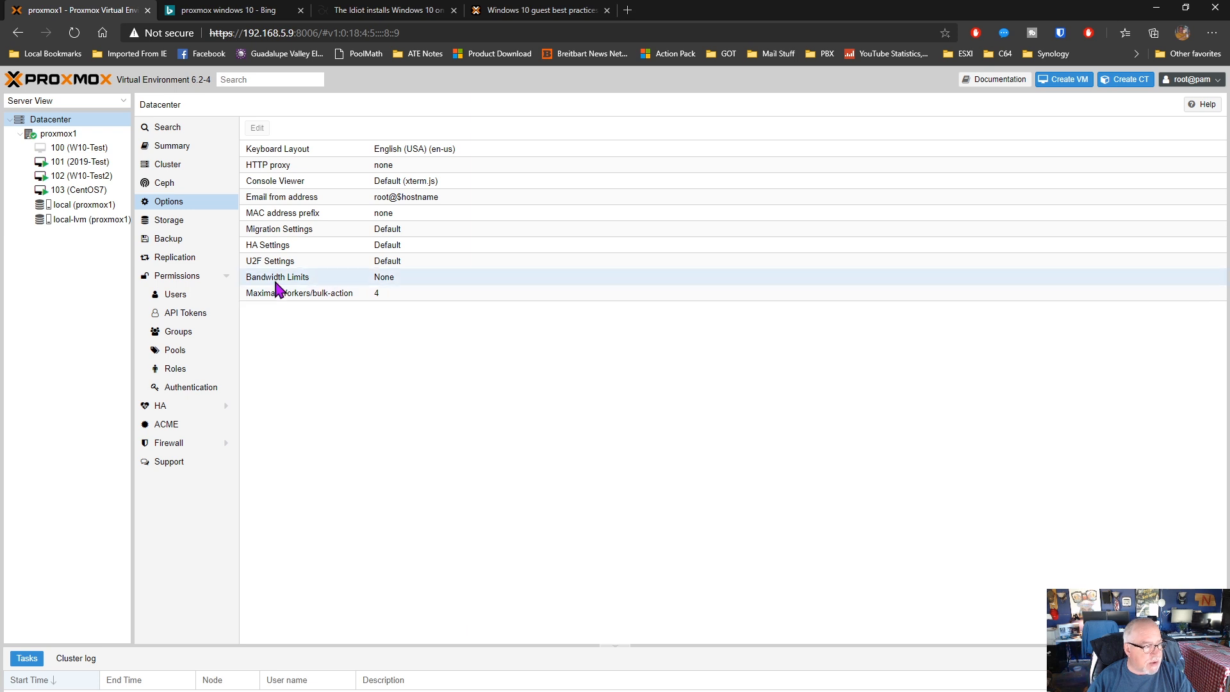
pyautogui.click(171, 221)
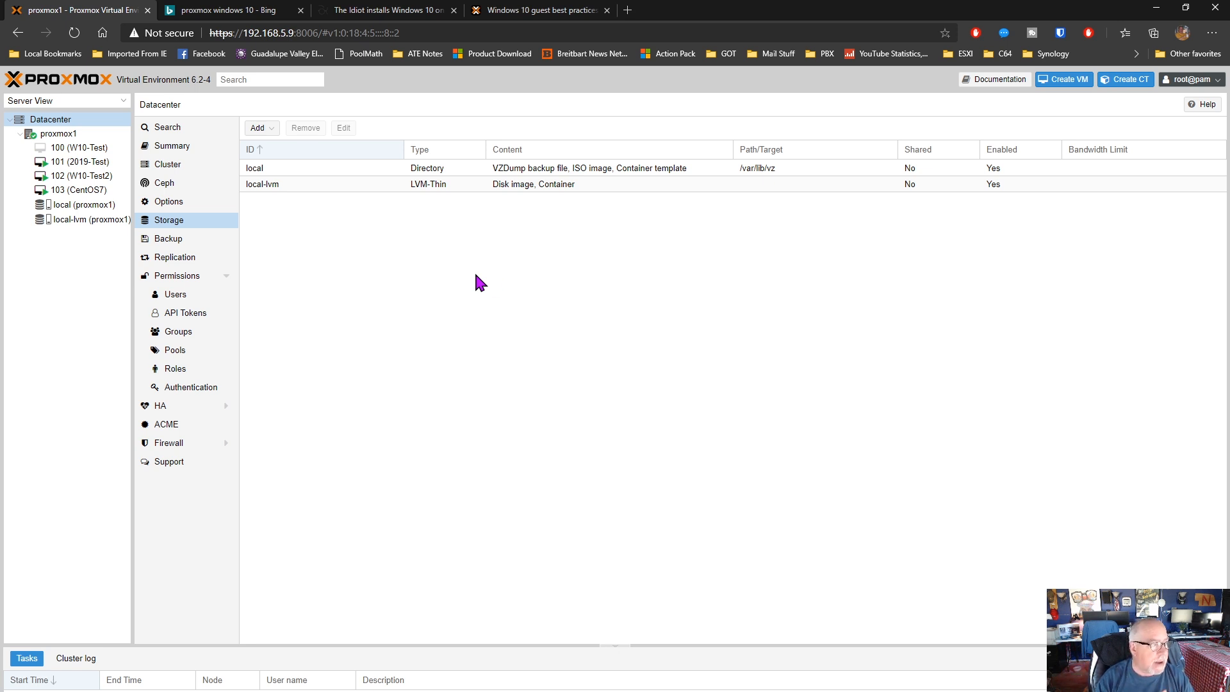
pyautogui.click(178, 245)
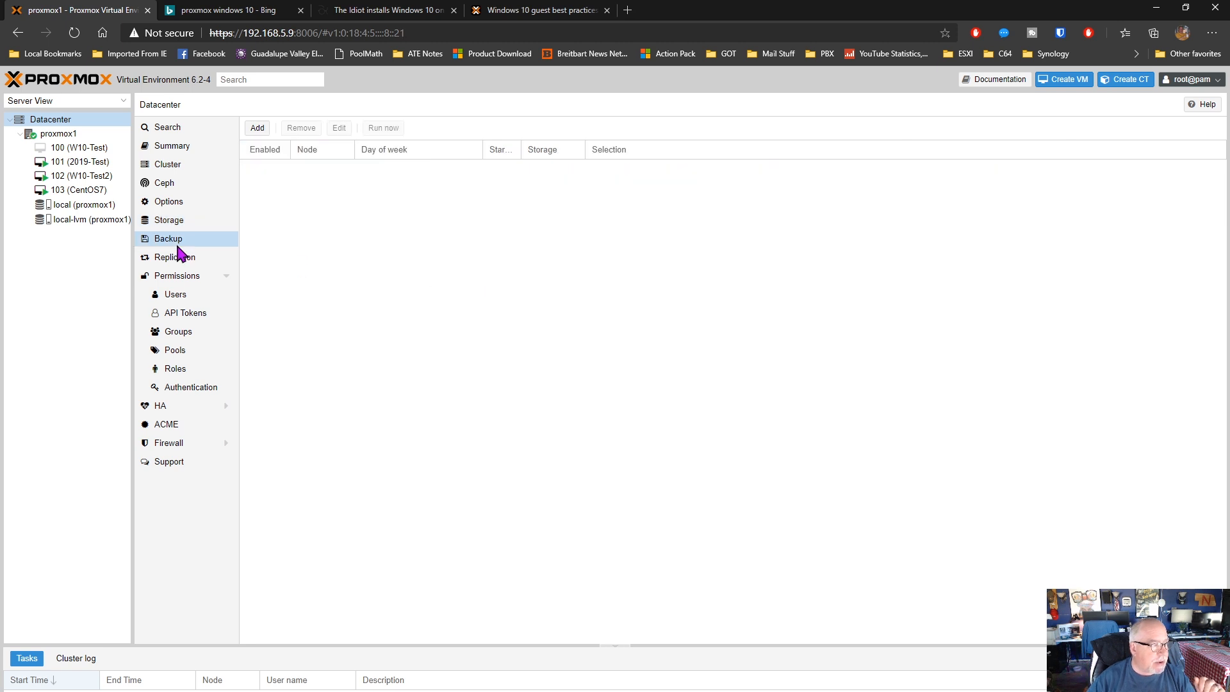
pyautogui.click(192, 260)
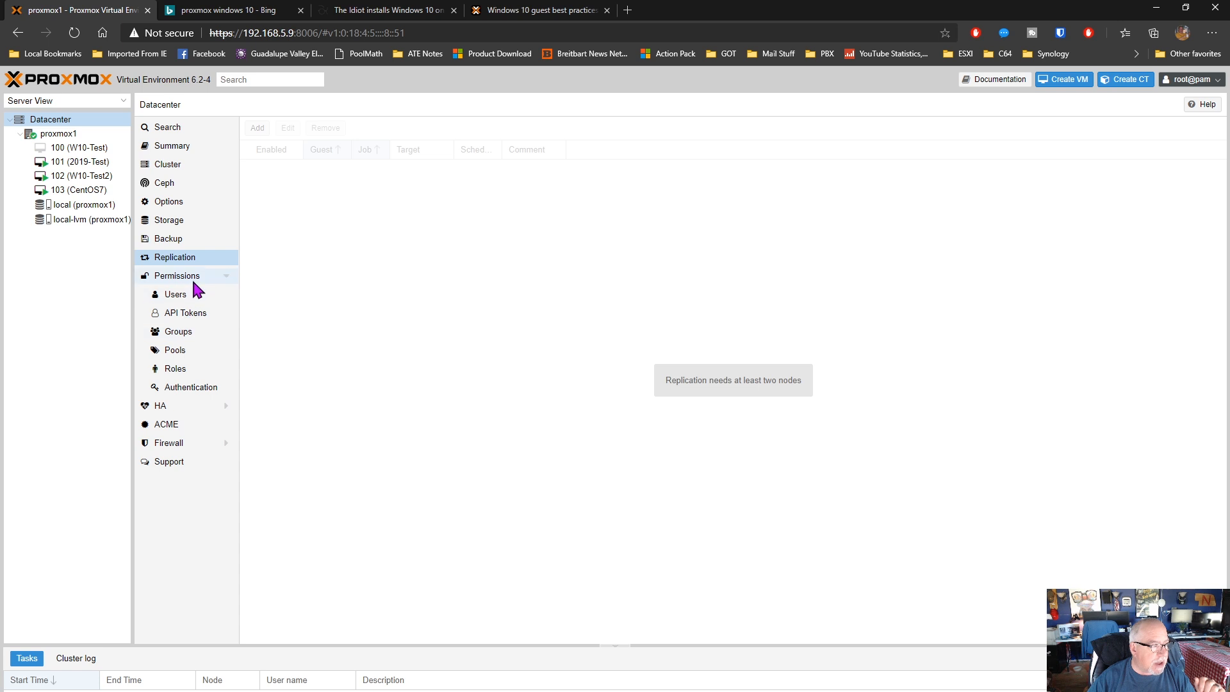
pyautogui.click(182, 297)
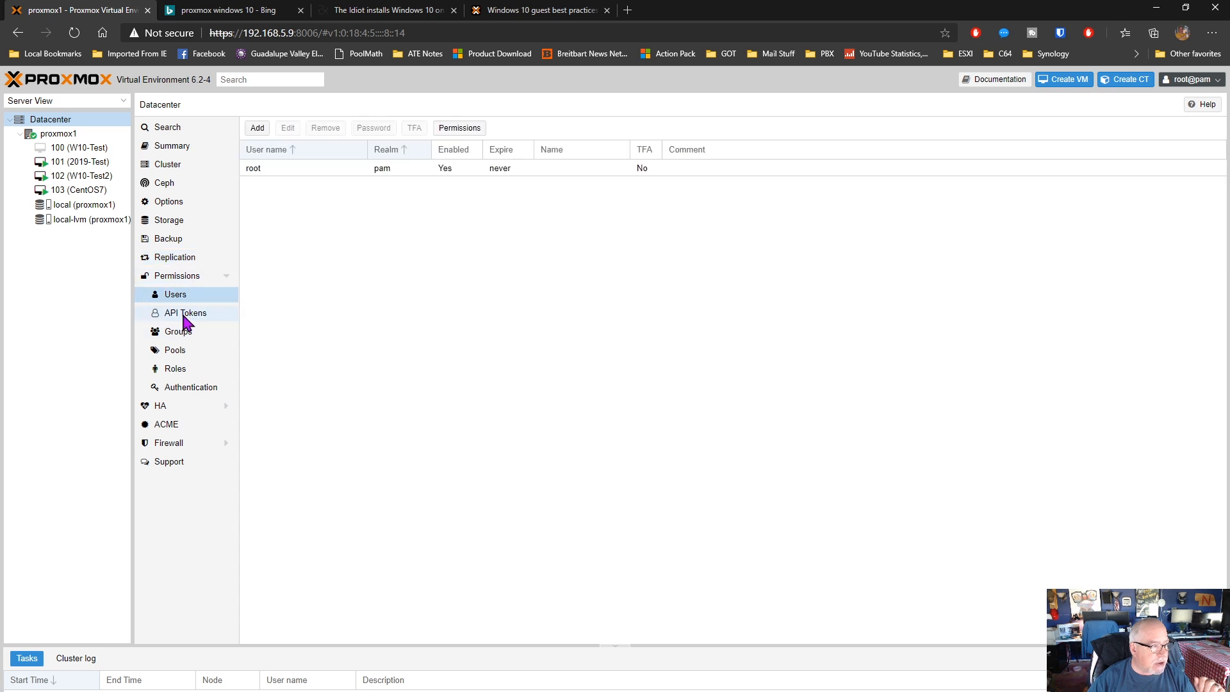
pyautogui.click(186, 316)
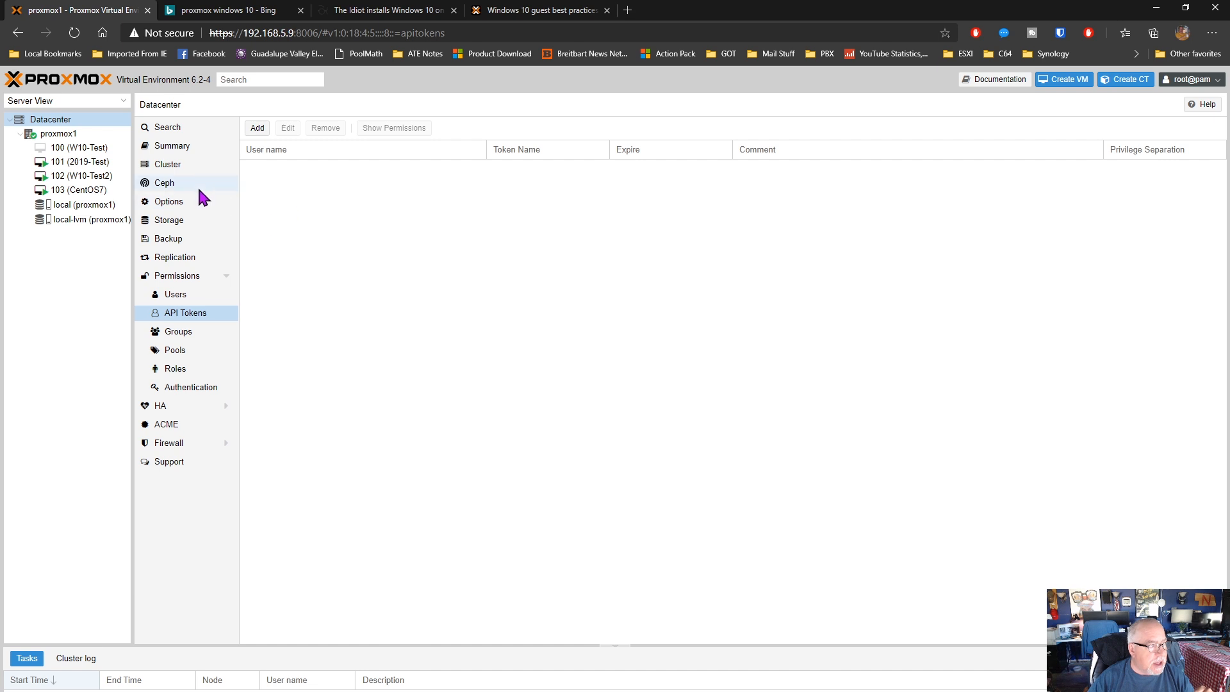
# Compare the datacenter's storage definitions with the disks of node proxmox1, and view which storage types can be added to the datacenter
pyautogui.click(171, 220)
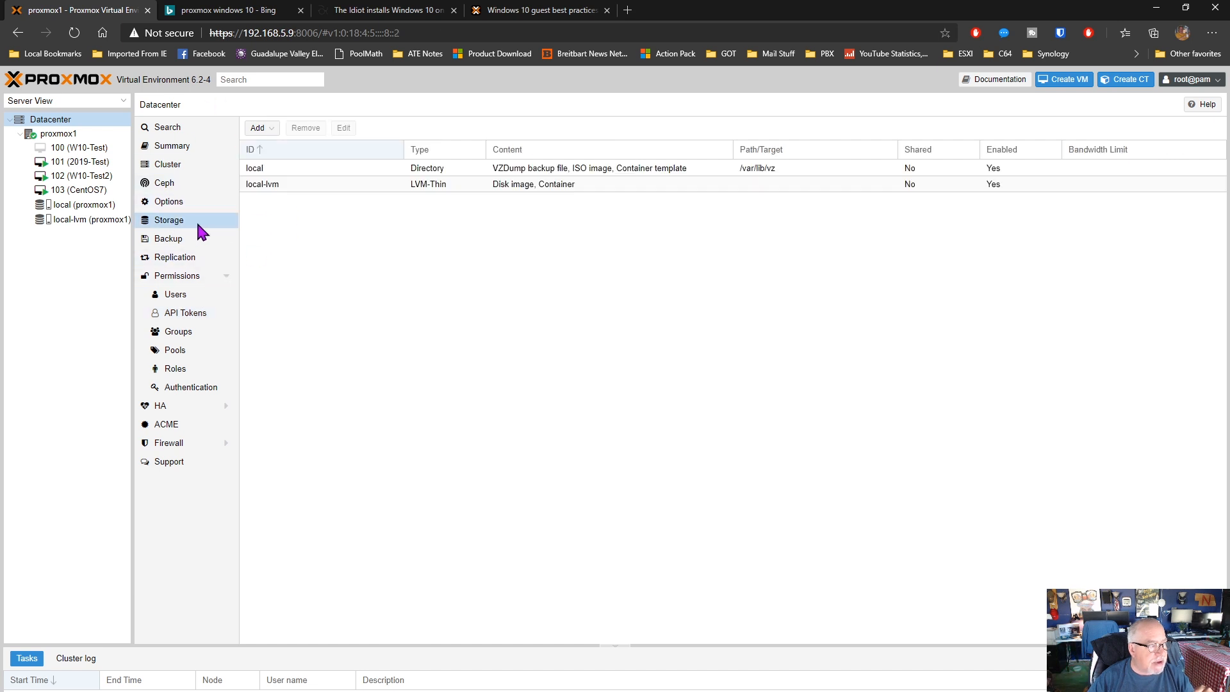
pyautogui.click(69, 135)
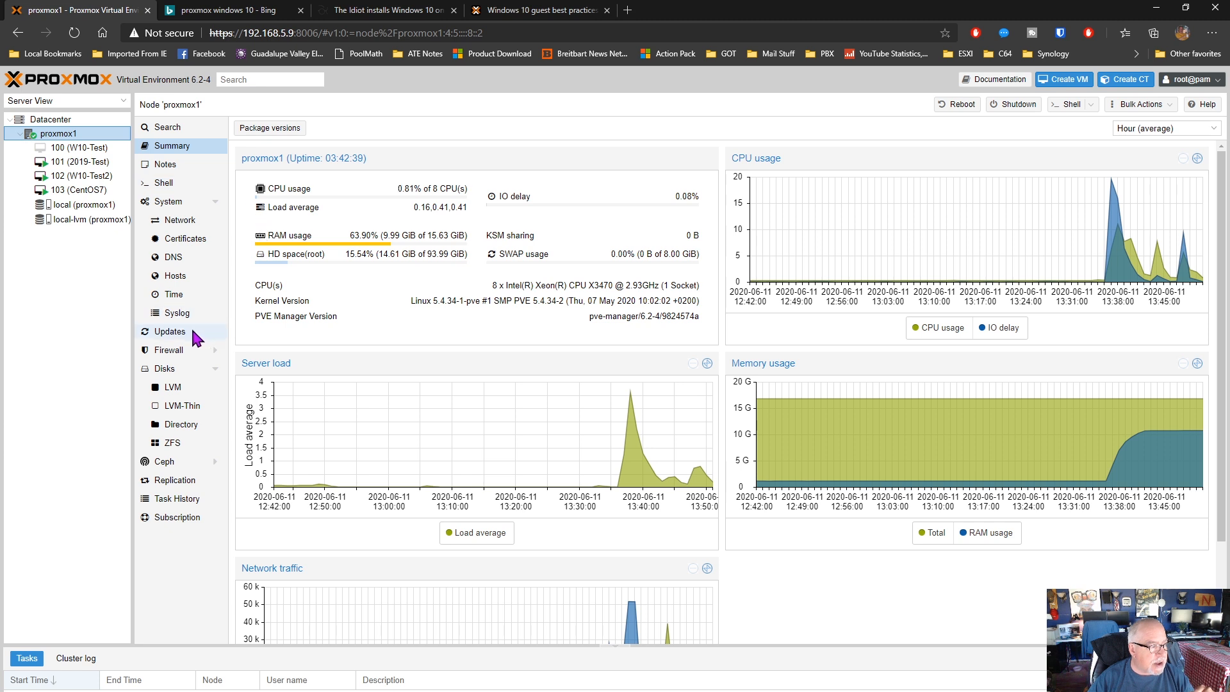
pyautogui.click(169, 373)
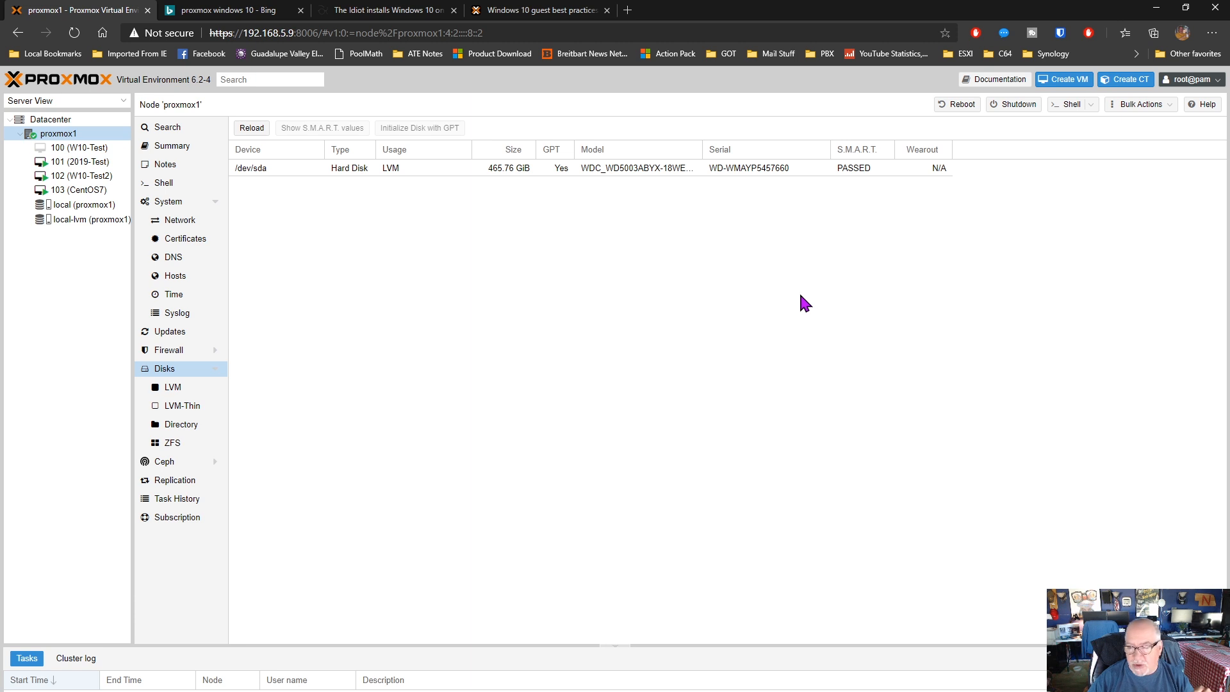
pyautogui.click(57, 120)
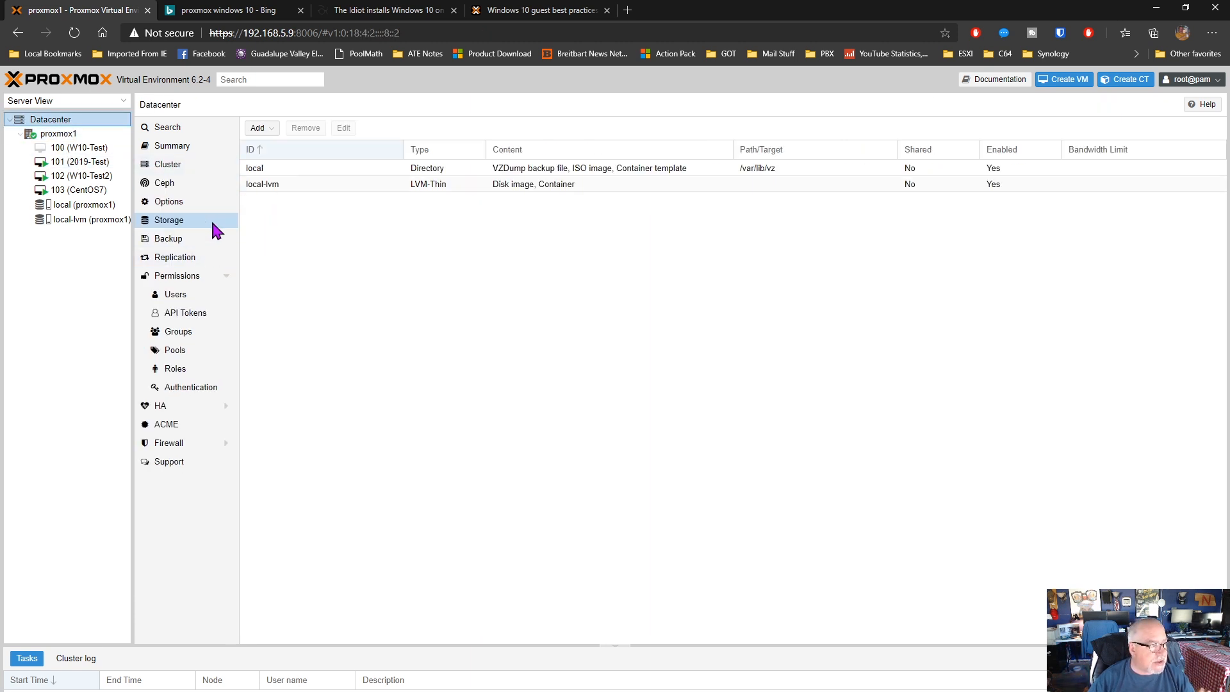
pyautogui.click(263, 128)
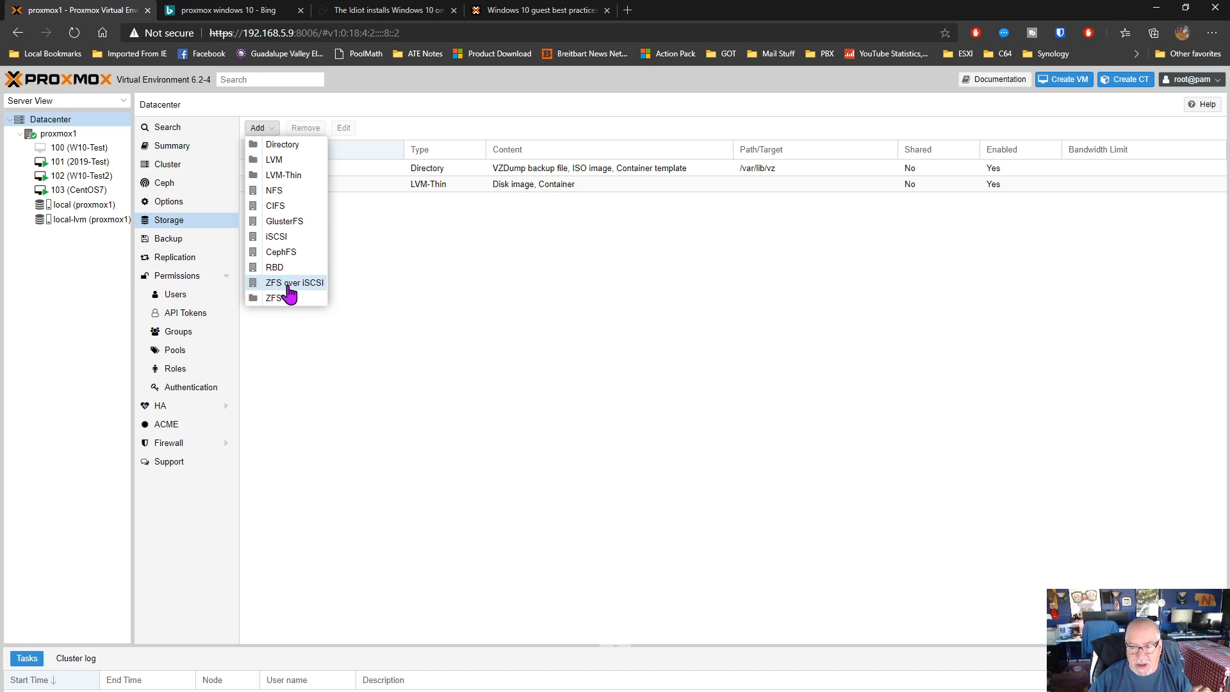
pyautogui.click(654, 280)
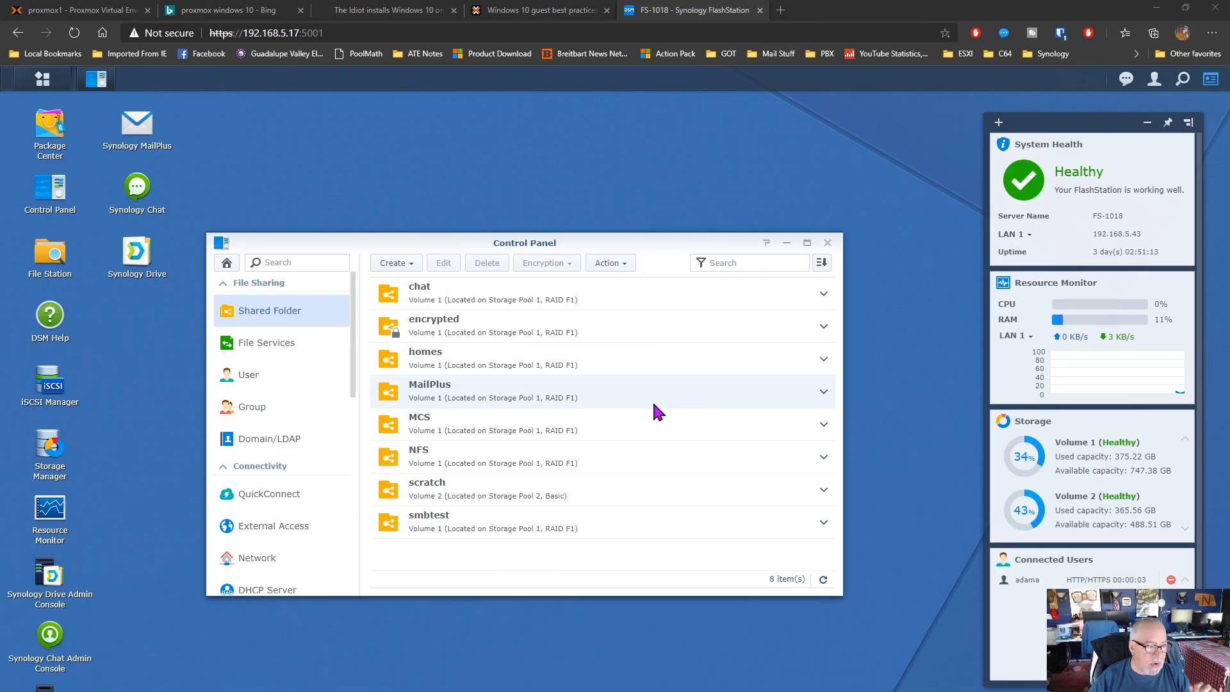
# Examine the NFS permissions of the NFS shared folder on the Synology FlashStation
pyautogui.click(418, 466)
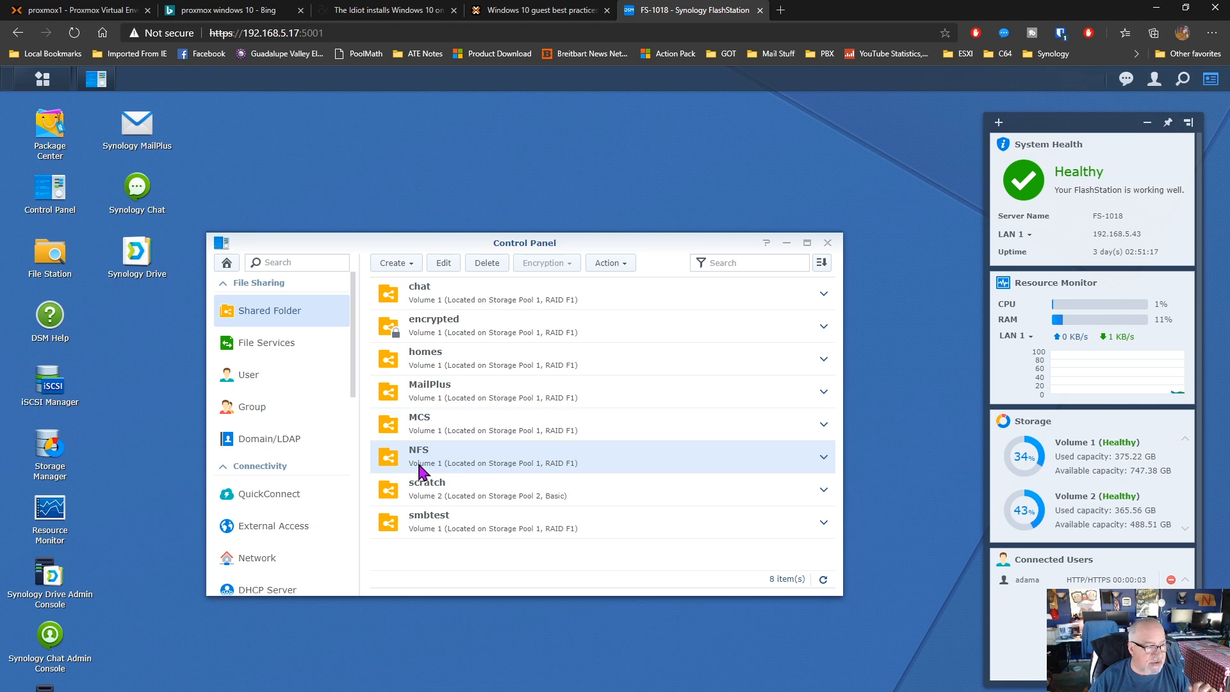
pyautogui.click(444, 263)
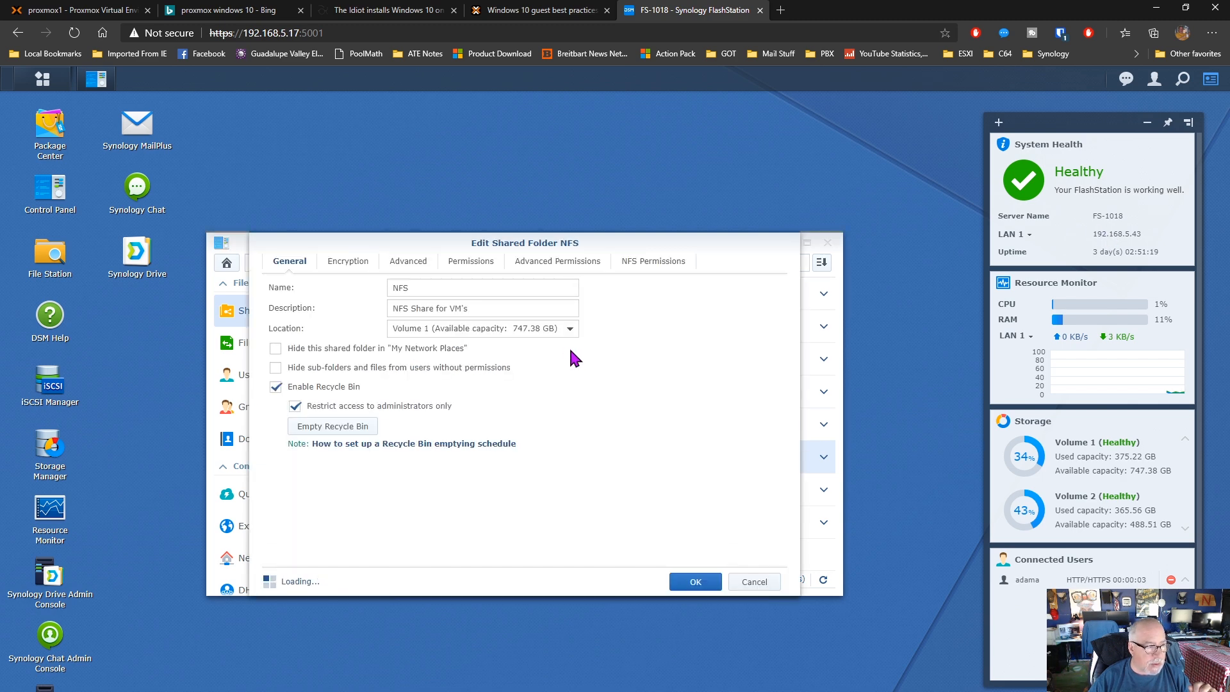
pyautogui.click(645, 263)
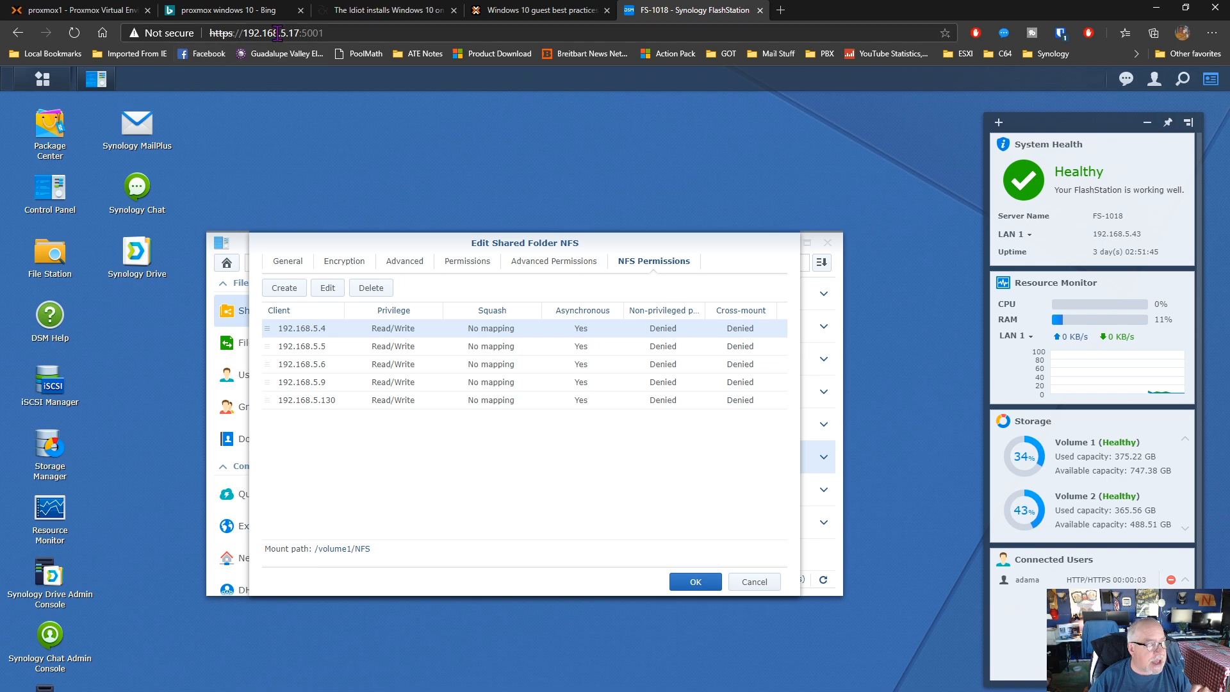
# Switch back to Proxmox and start adding an NFS storage to the datacenter
pyautogui.click(122, 8)
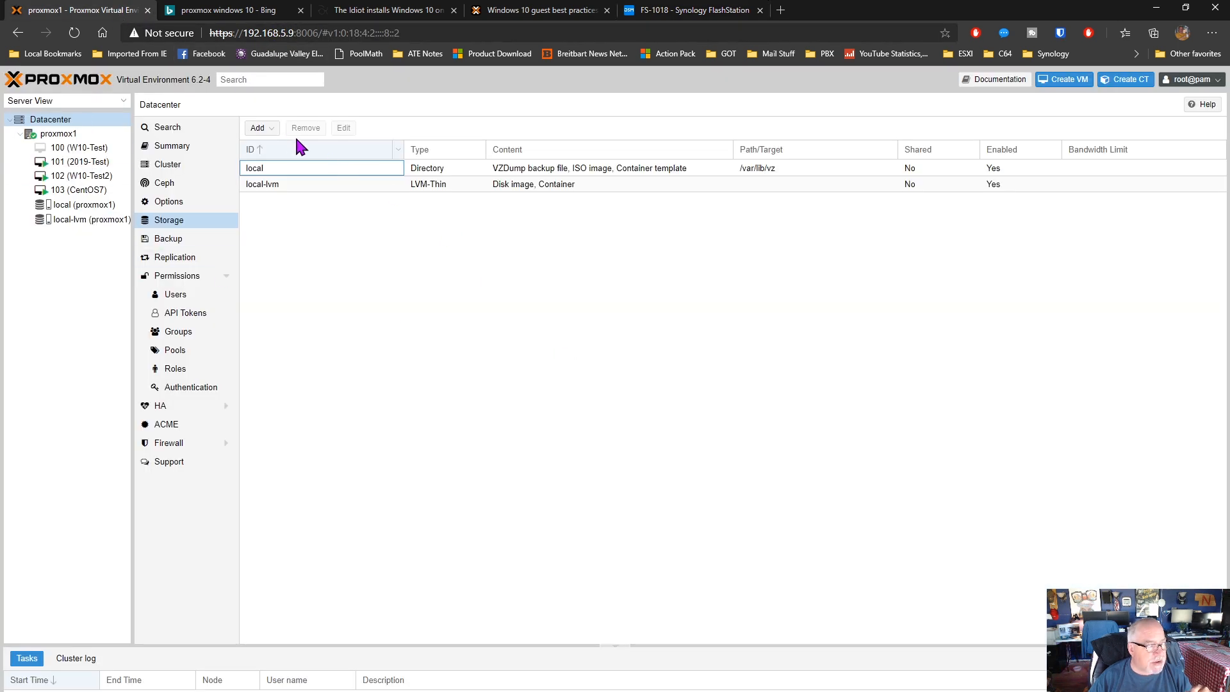
pyautogui.click(262, 128)
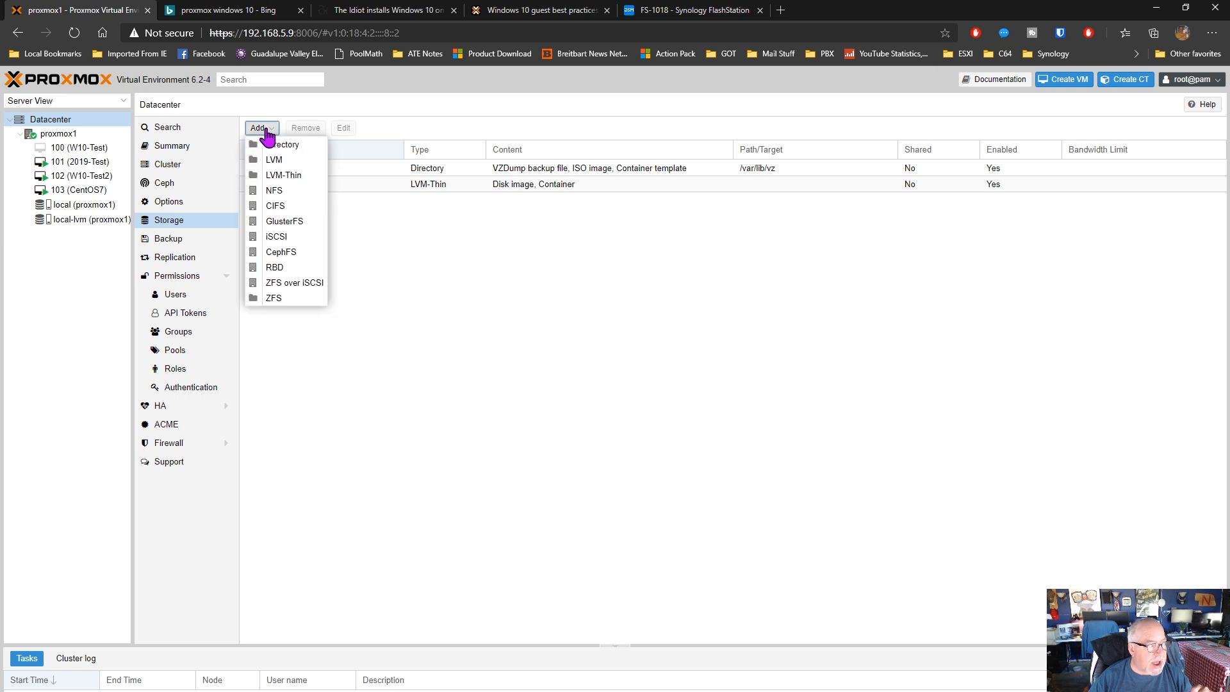
pyautogui.click(492, 326)
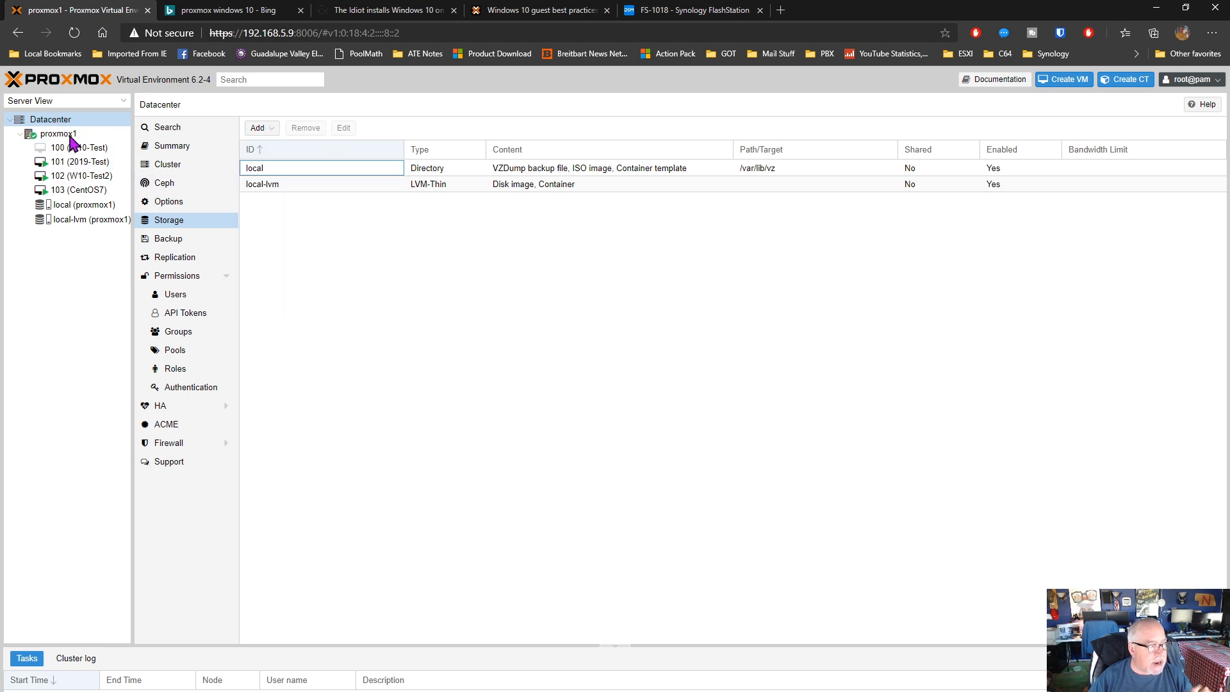
pyautogui.click(260, 128)
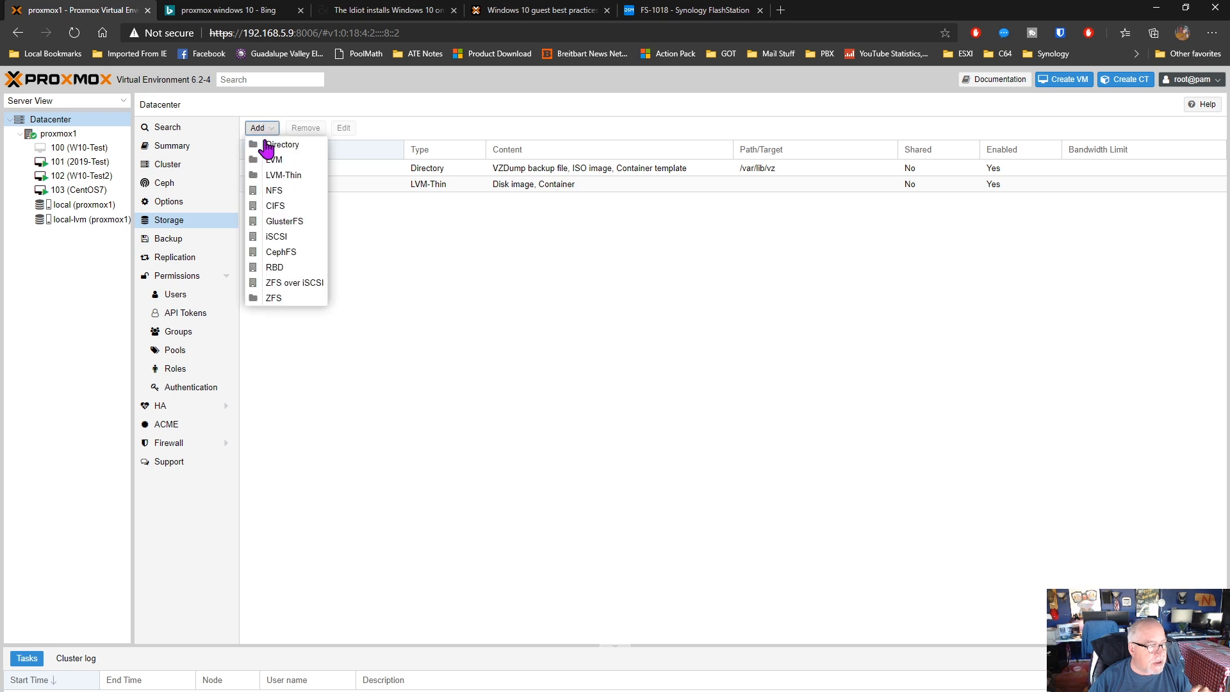
pyautogui.click(288, 192)
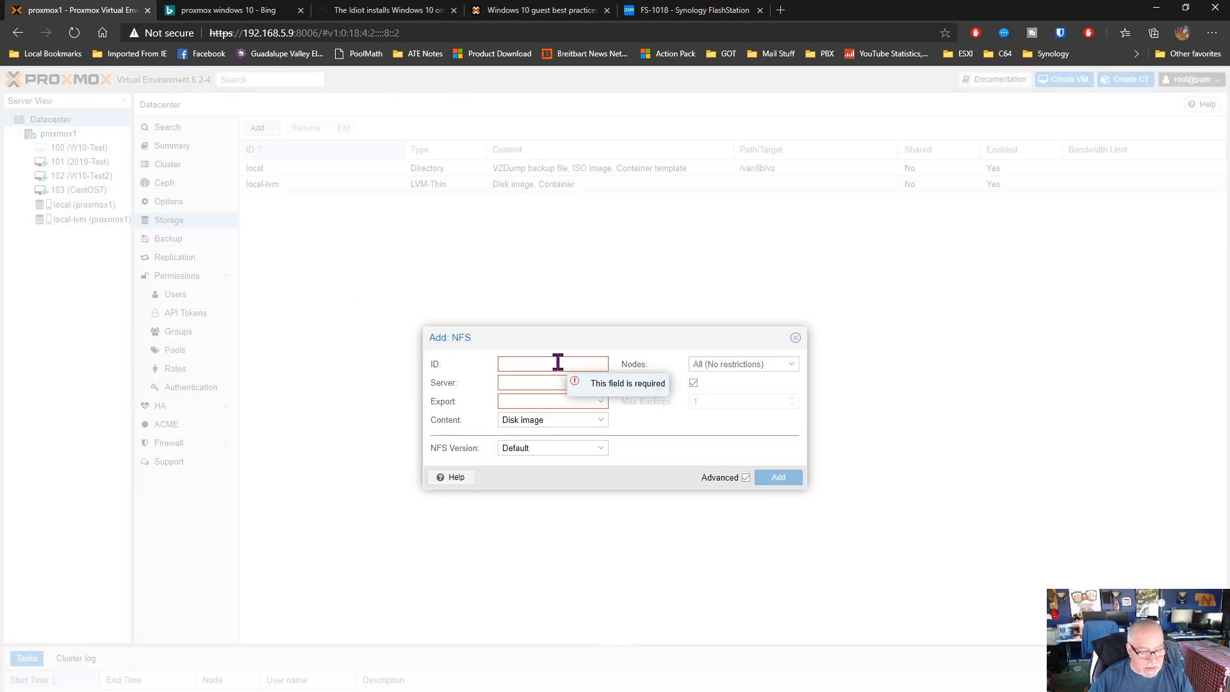
# Set the new NFS storage's ID to fs1018, its server to 192.168.5.17 and its export to /volume1/NFS
pyautogui.write('fs1018')
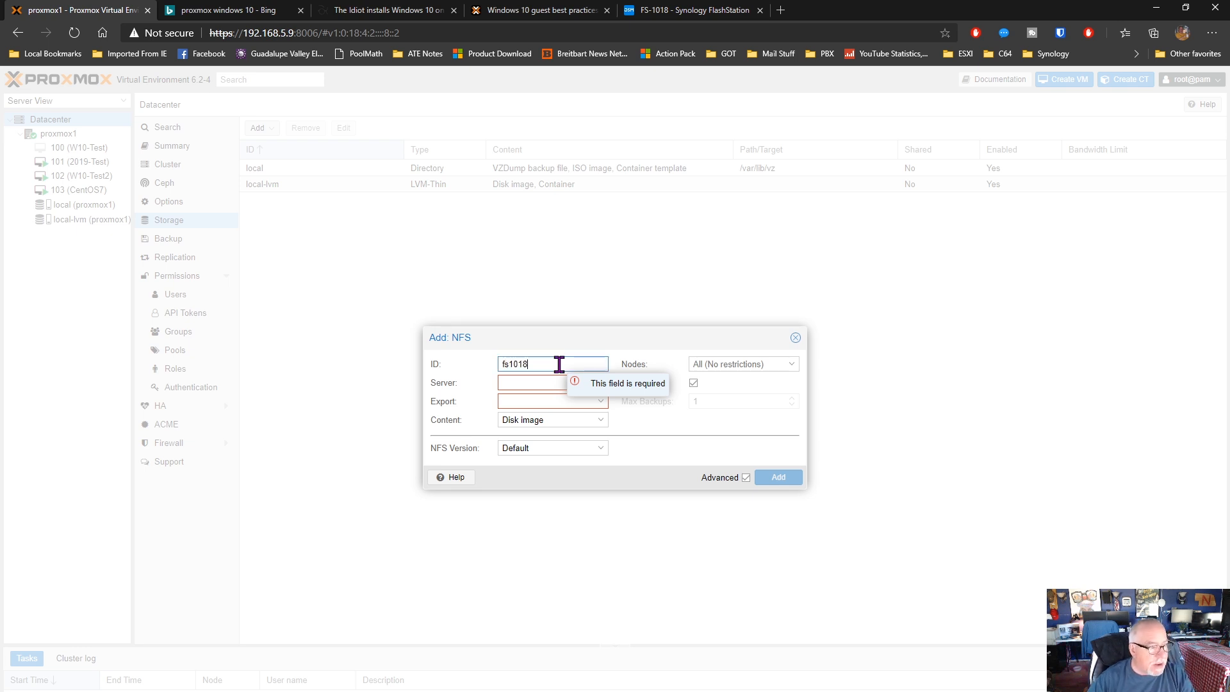
pyautogui.click(562, 381)
pyautogui.write('1')
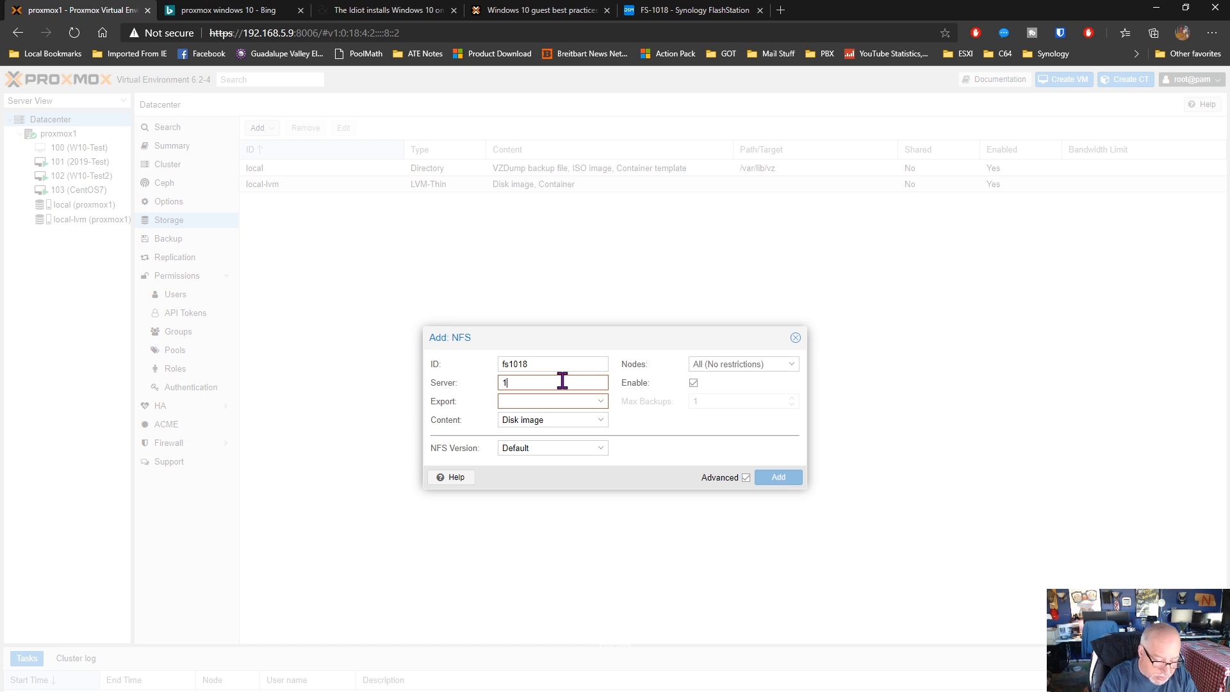
pyautogui.write('92.1')
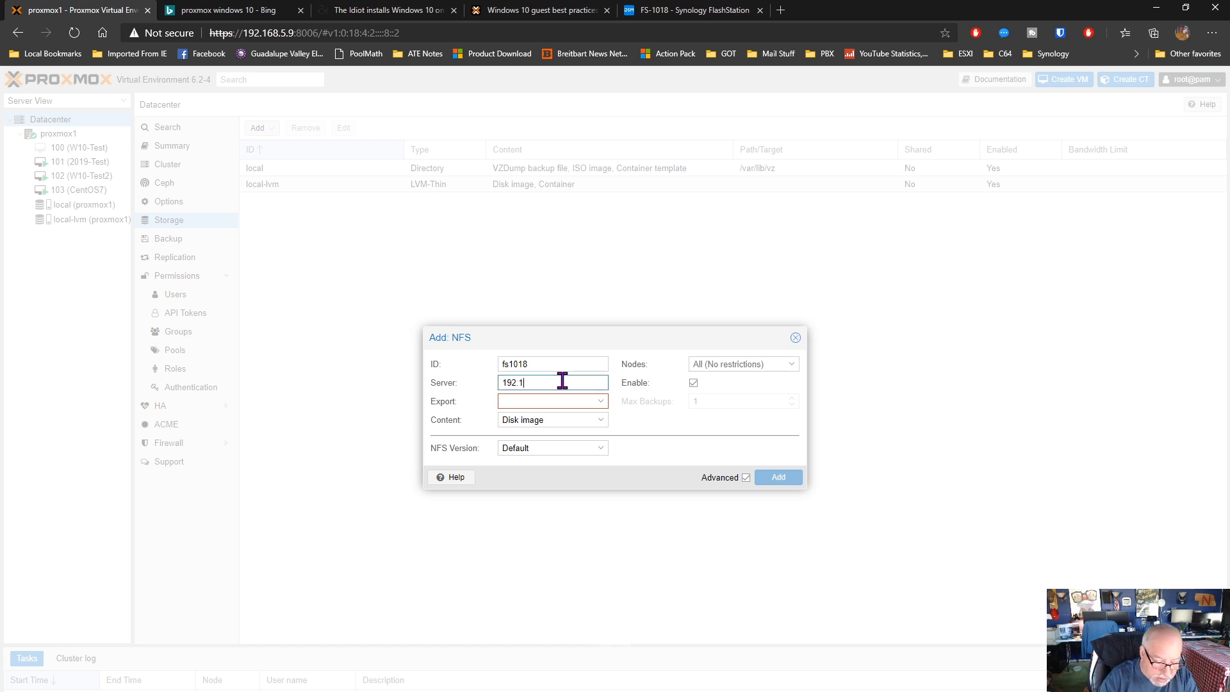
pyautogui.write('68.5.17')
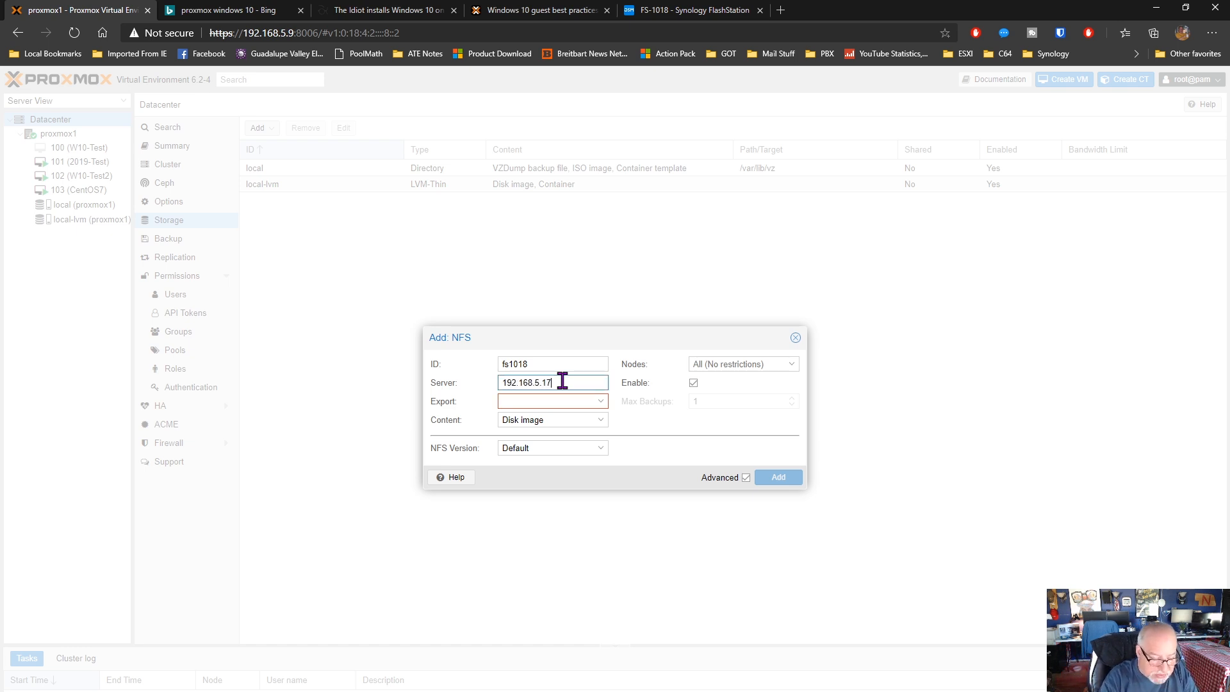
pyautogui.press('Tab')
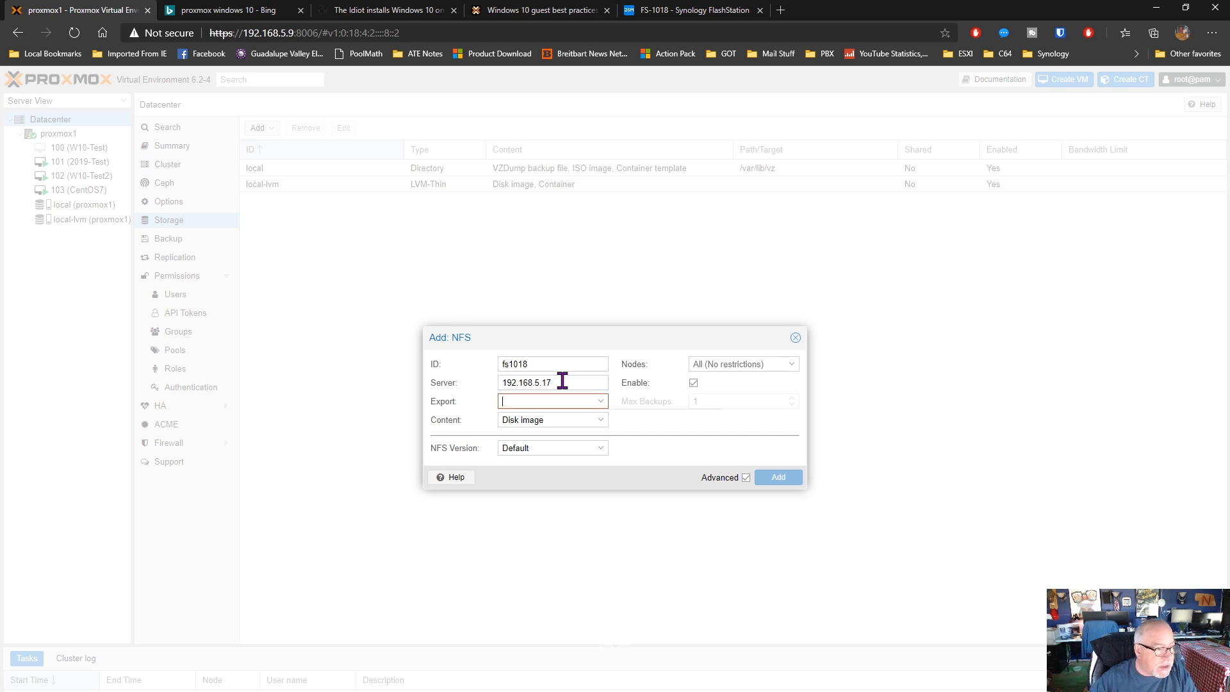
pyautogui.click(602, 402)
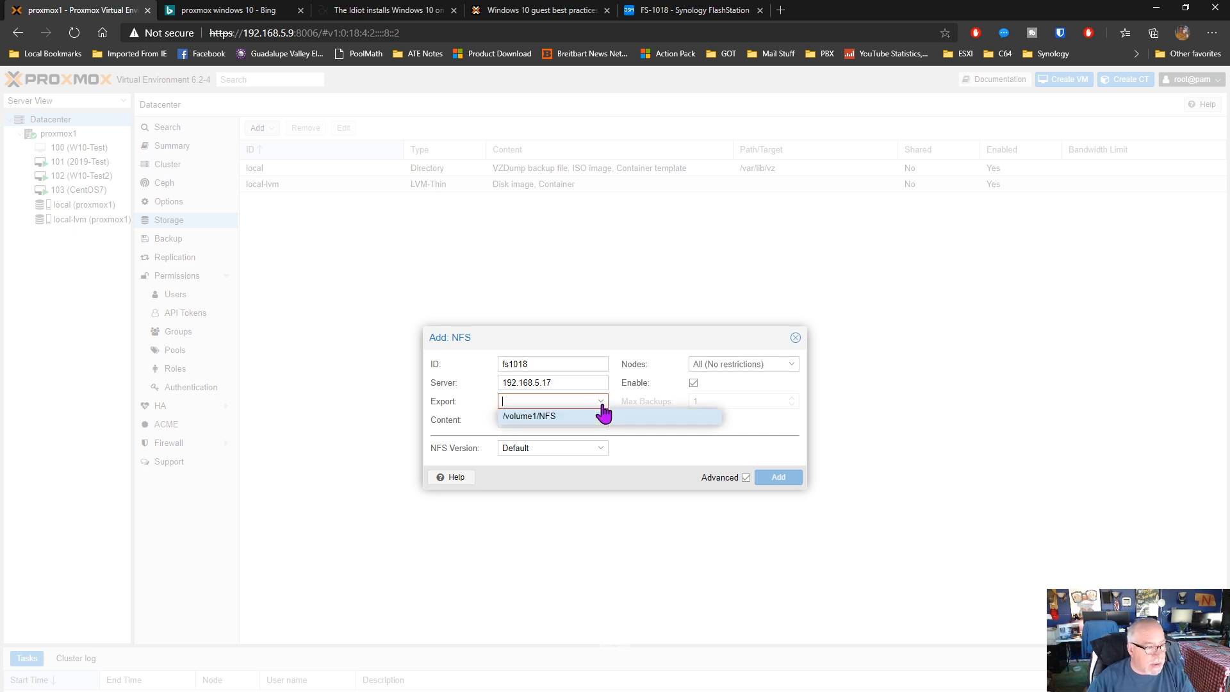
pyautogui.click(537, 417)
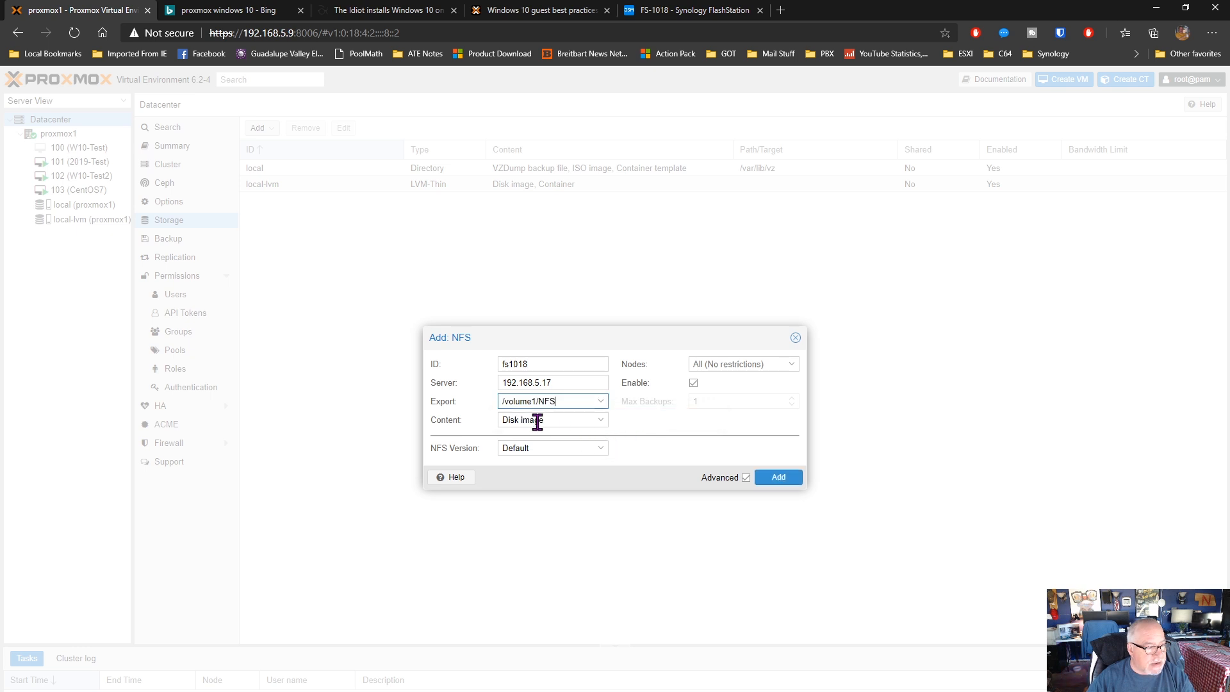
# Keep Disk image as the only content type of the new NFS storage and add it to the datacenter
pyautogui.click(602, 420)
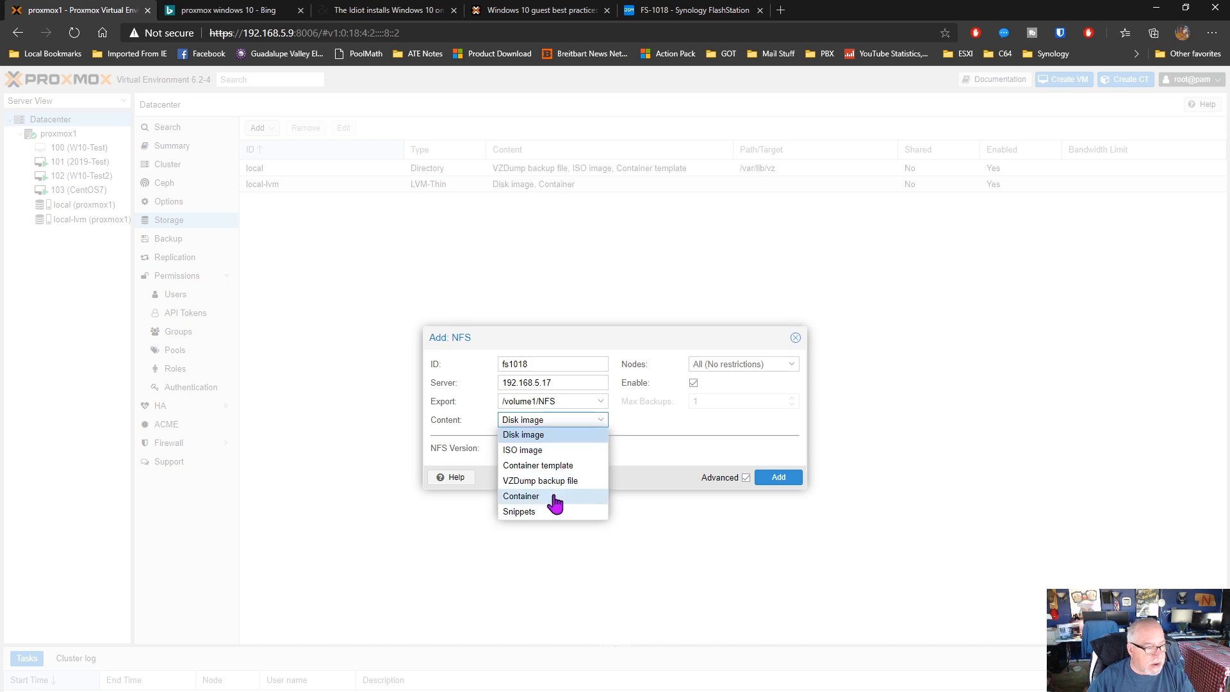
pyautogui.click(552, 439)
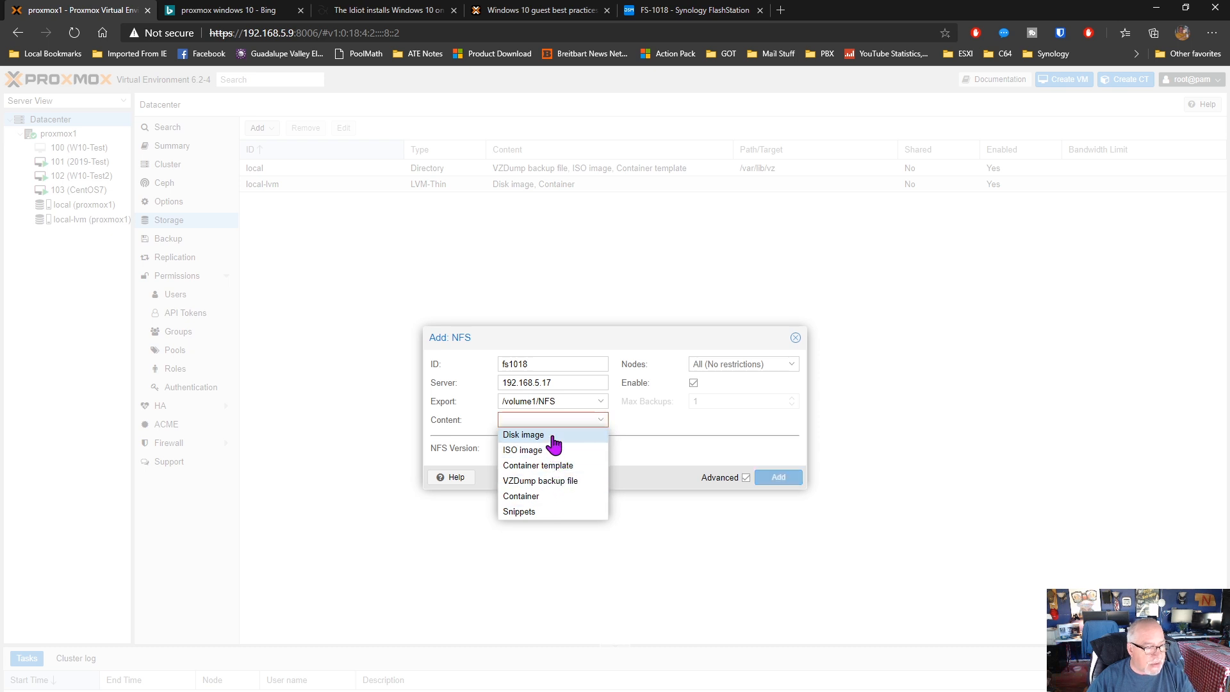
pyautogui.click(553, 440)
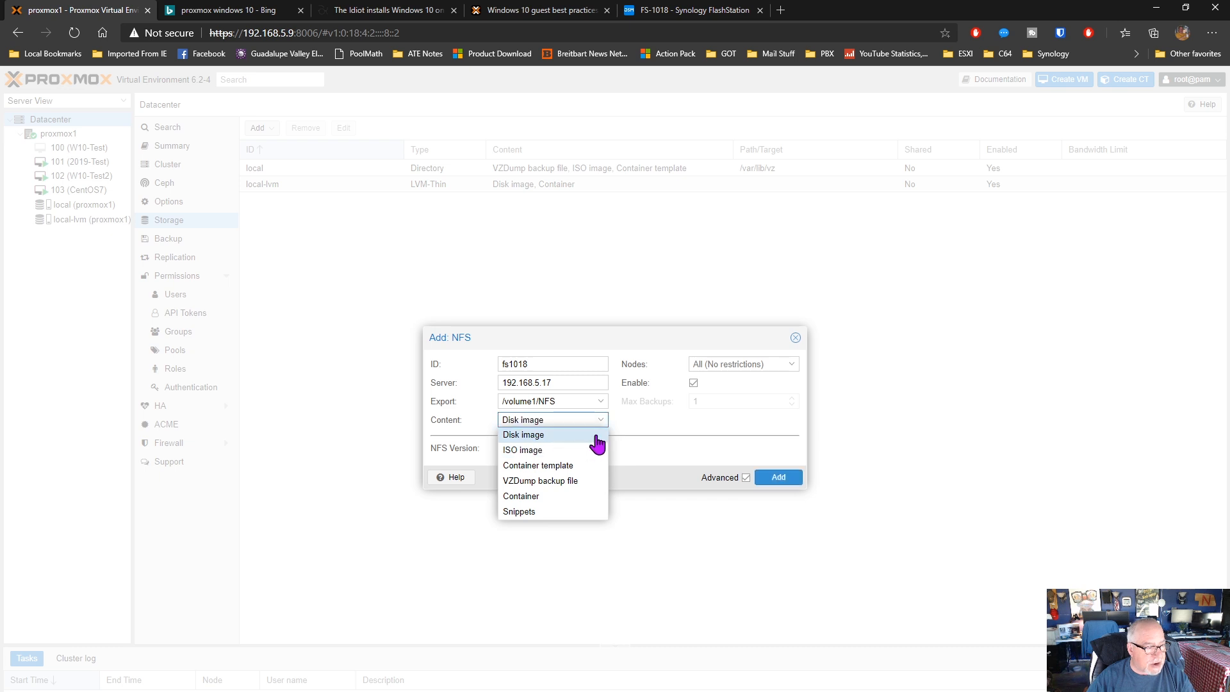
pyautogui.click(677, 423)
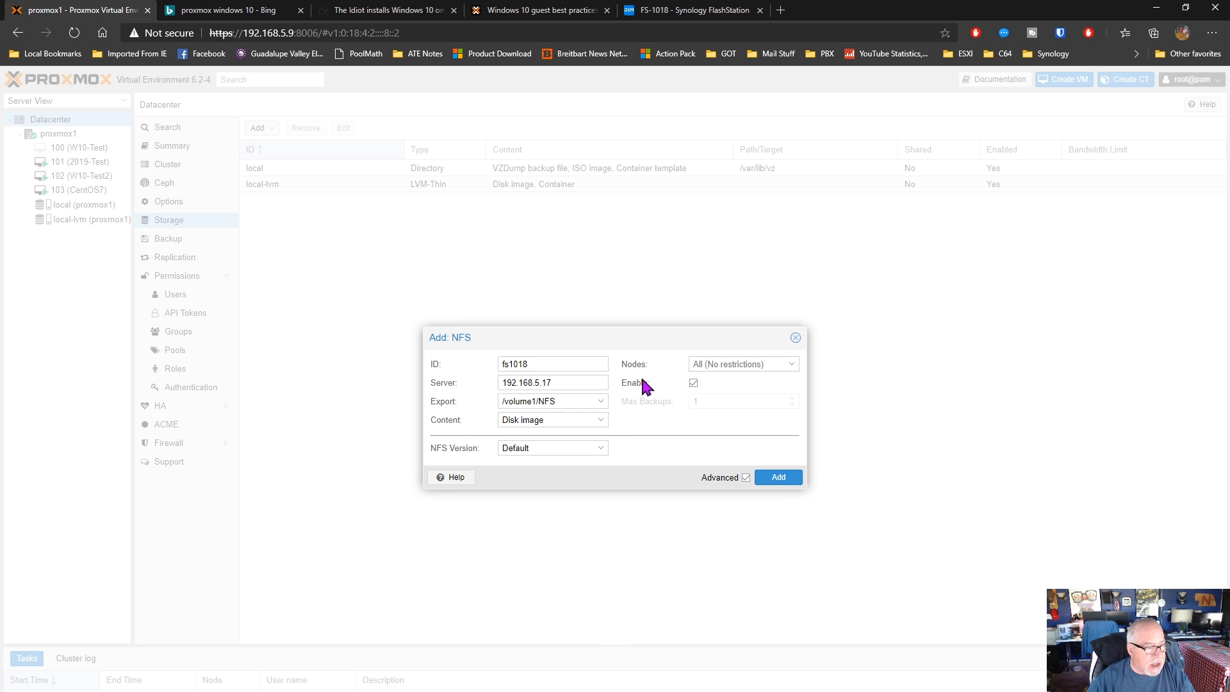
pyautogui.click(778, 478)
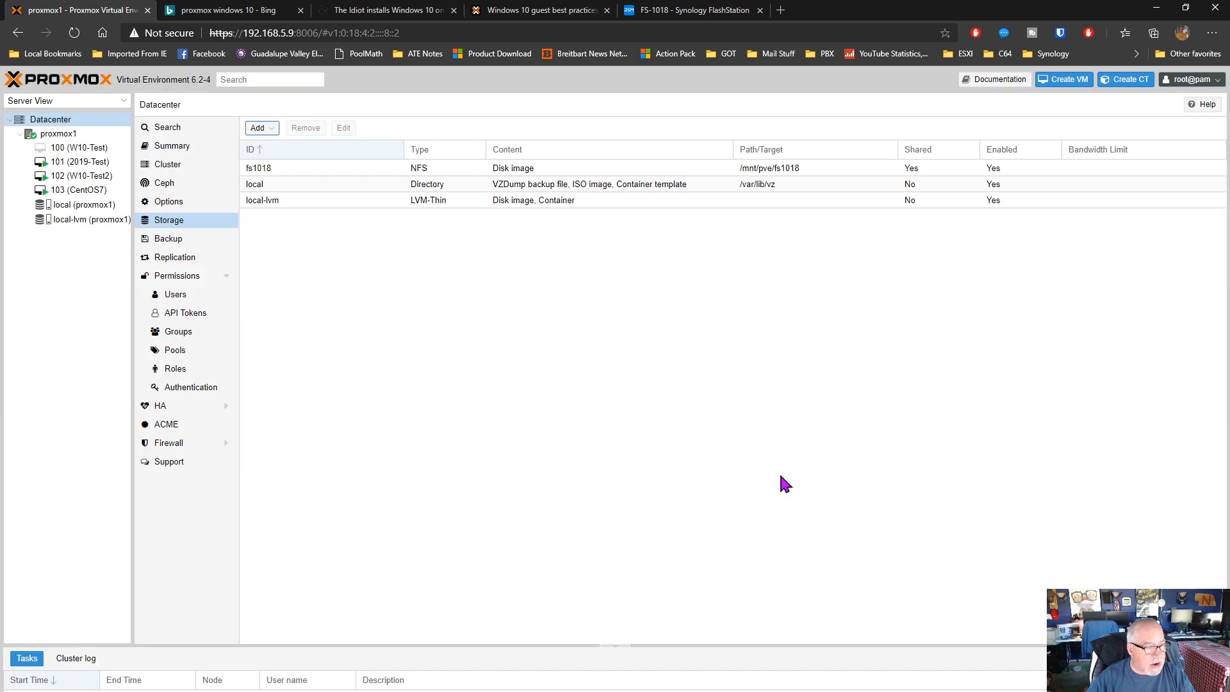
# View the summary and the stored content of the fs1018 storage on node proxmox1
pyautogui.click(348, 168)
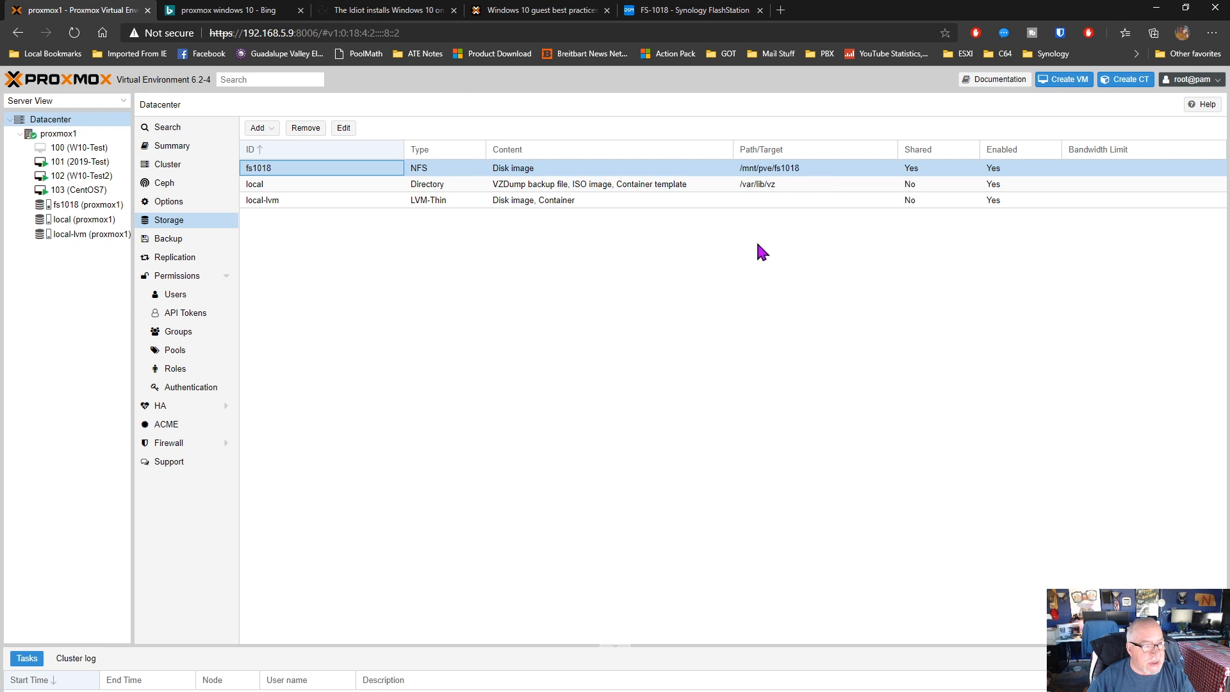
pyautogui.click(82, 205)
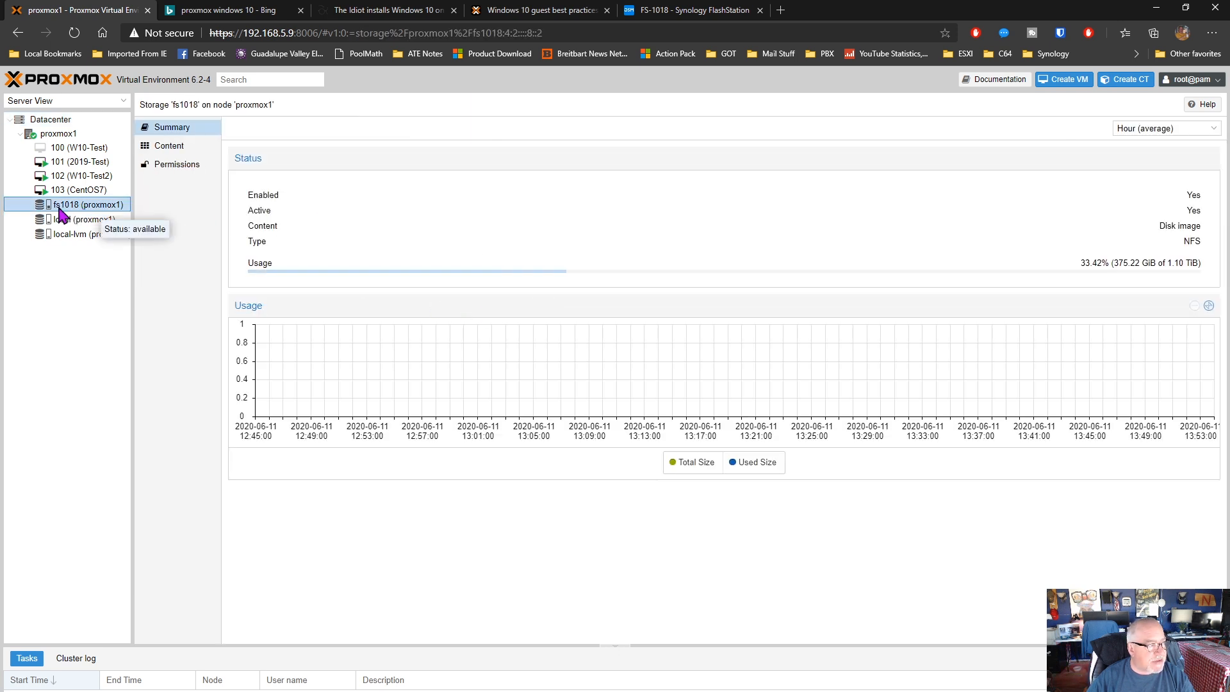
pyautogui.click(168, 145)
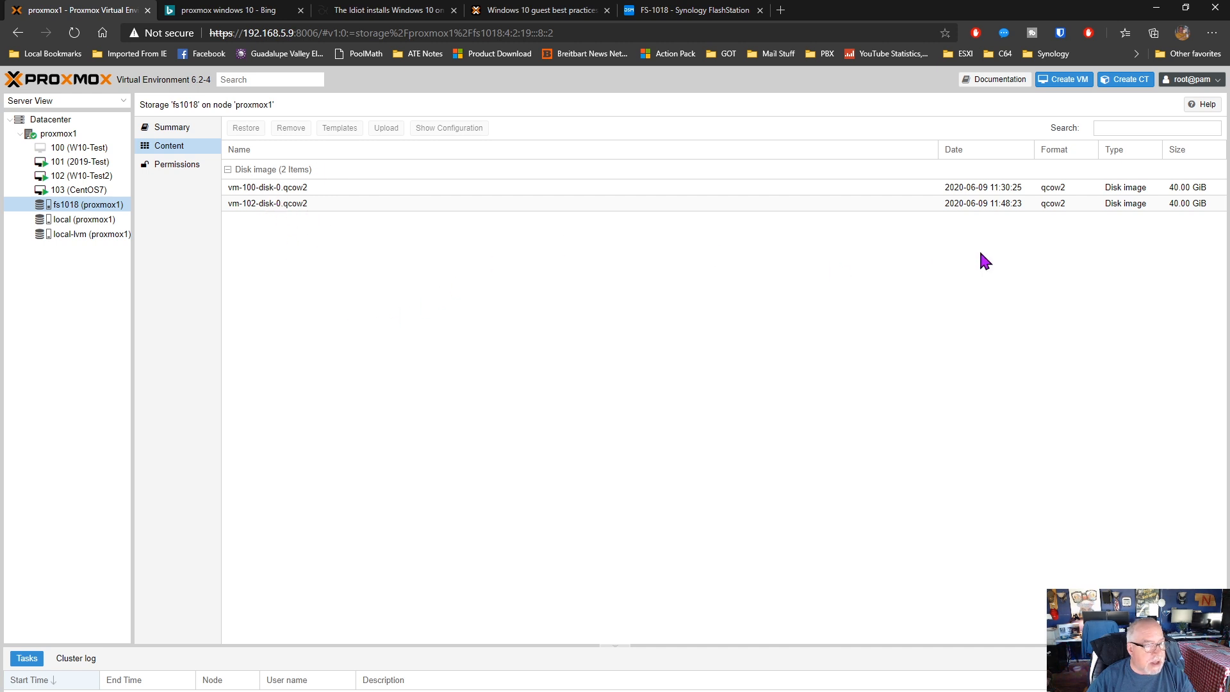
# Try to remove the disk image vm-102-disk-0.qcow2 from the fs1018 storage
pyautogui.click(286, 205)
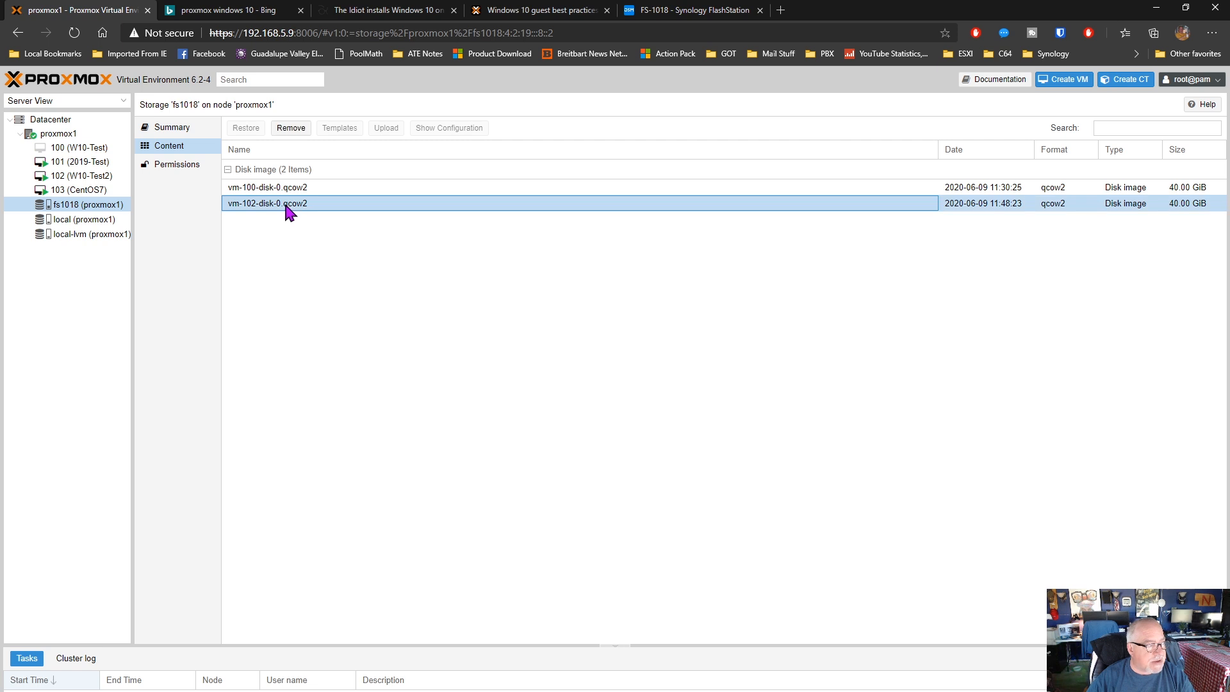
pyautogui.click(297, 127)
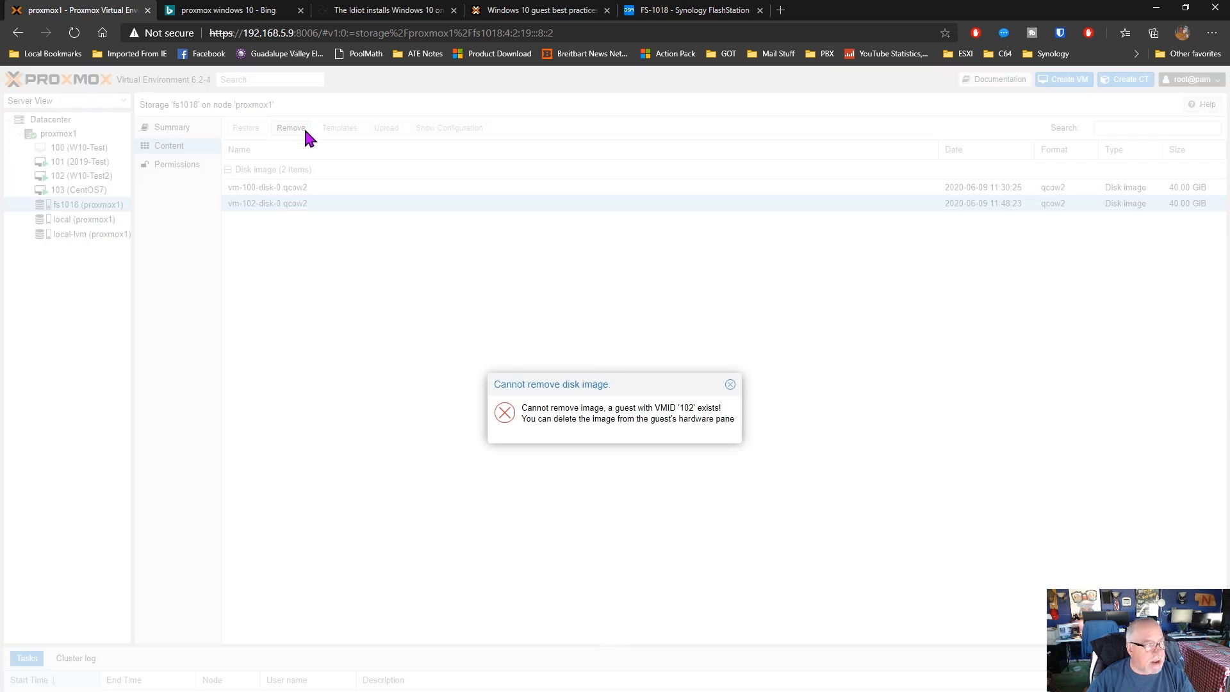
pyautogui.click(730, 384)
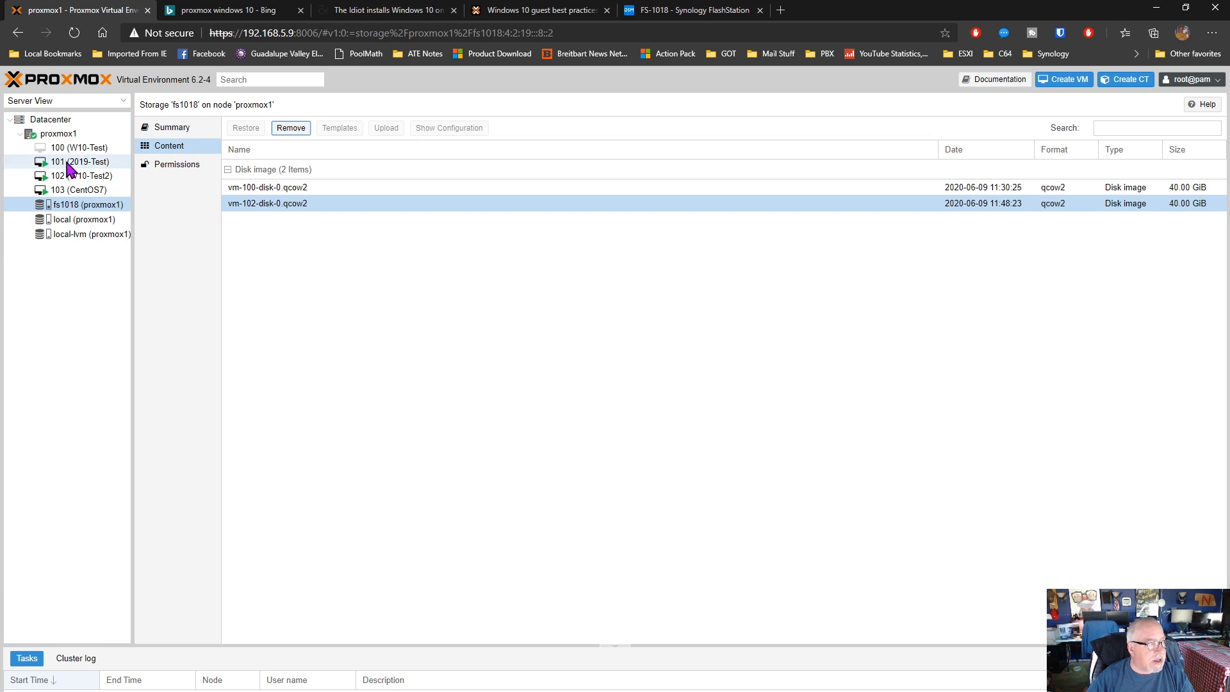
# Switch to the Synology FlashStation, cancel editing the NFS shared folder and close Control Panel
pyautogui.click(71, 134)
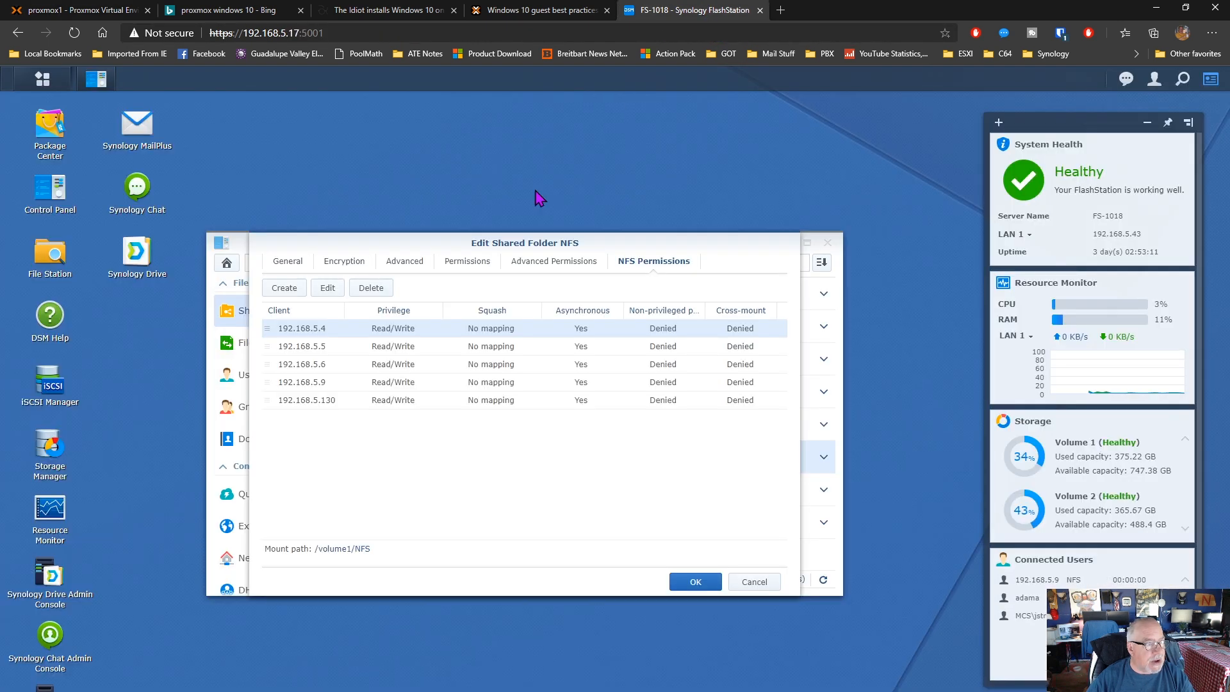
pyautogui.click(691, 11)
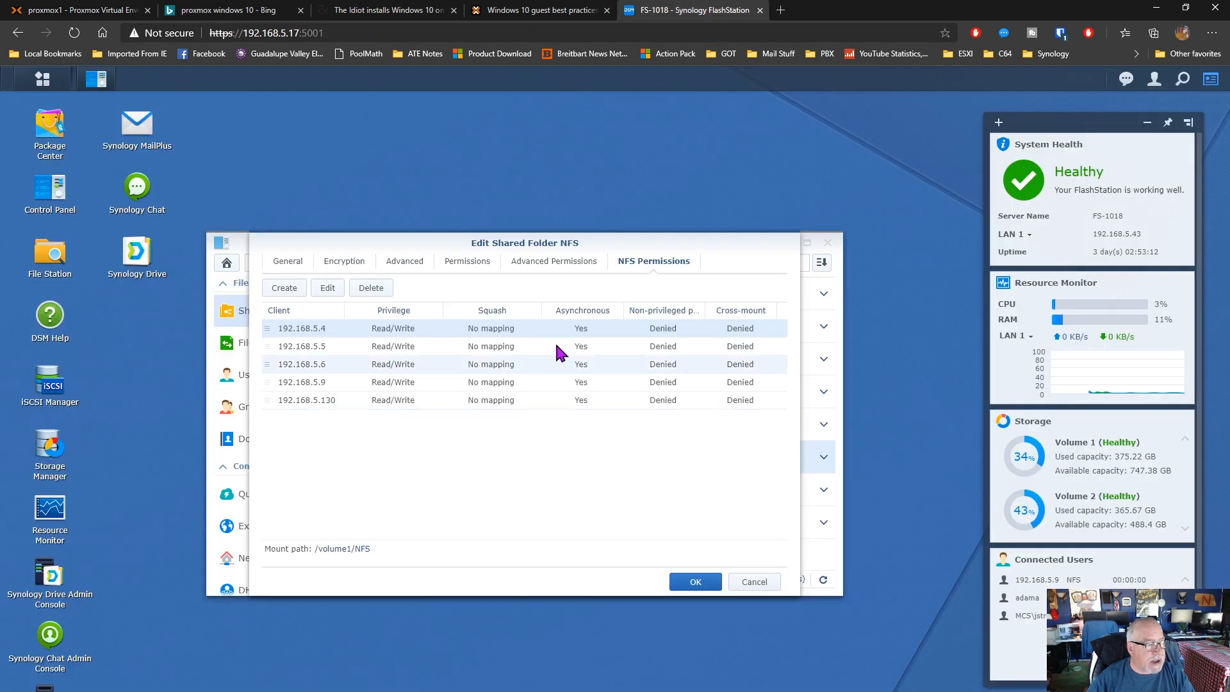
pyautogui.click(747, 584)
pyautogui.click(829, 243)
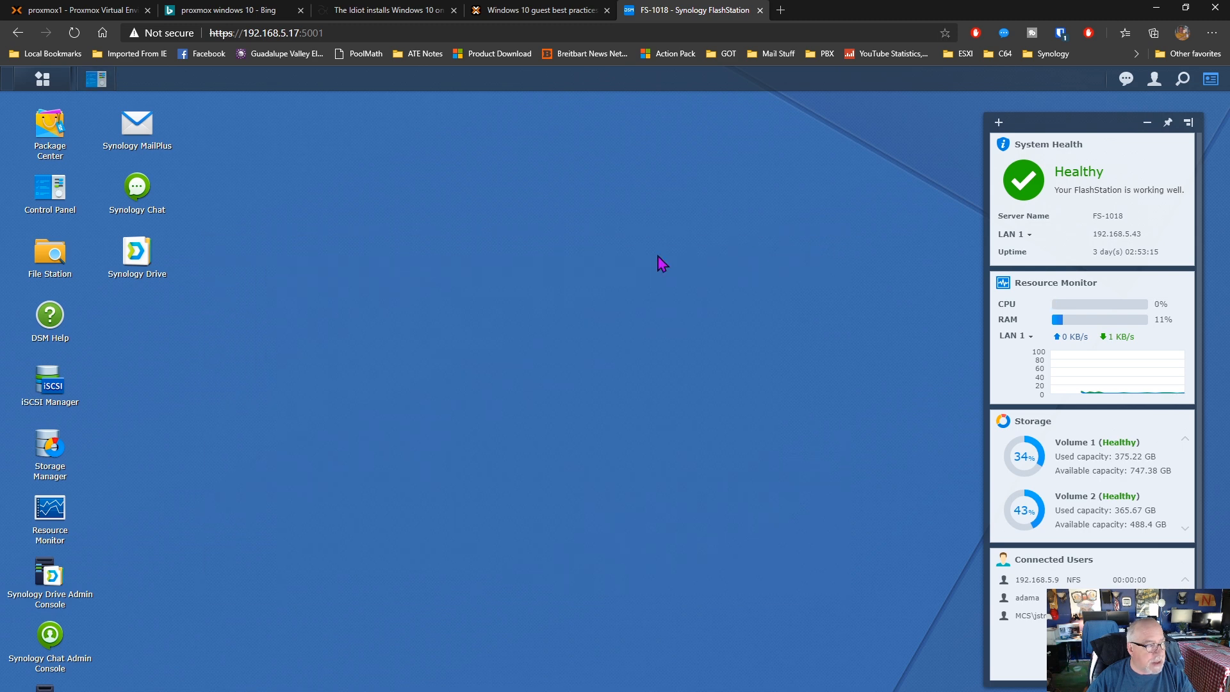
# Delete the folders 100 and 102 from the images folder of the NFS share in File Station
pyautogui.click(54, 253)
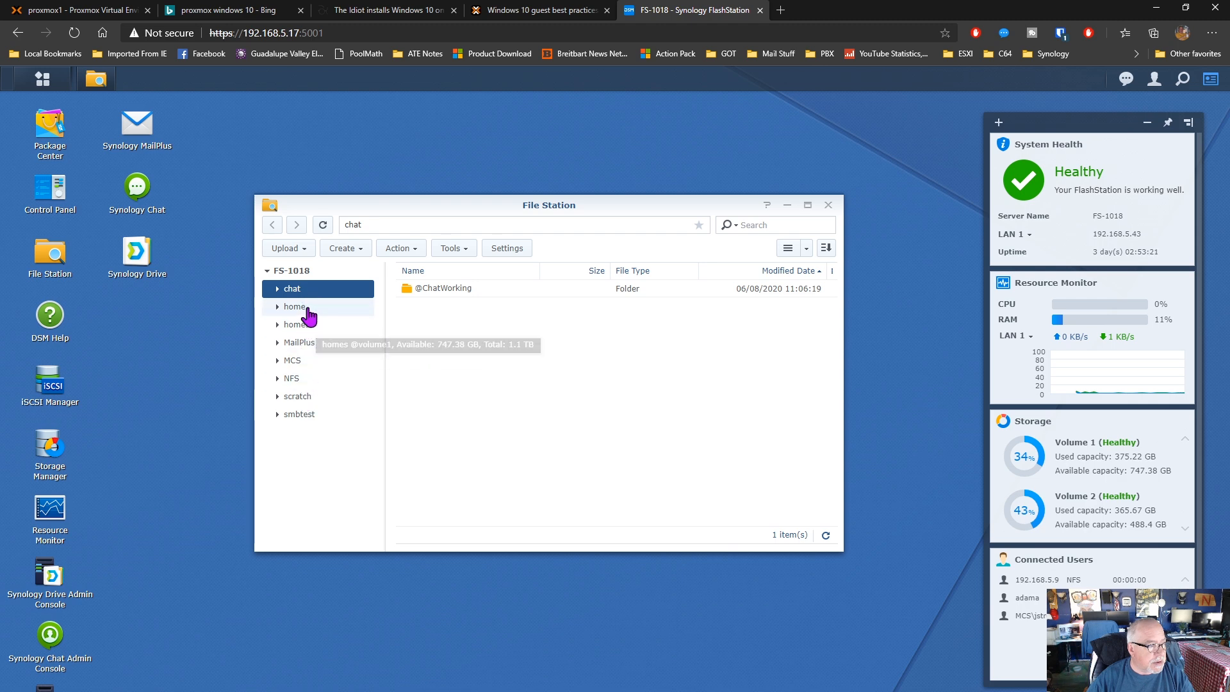
pyautogui.click(293, 379)
pyautogui.doubleClick(455, 324)
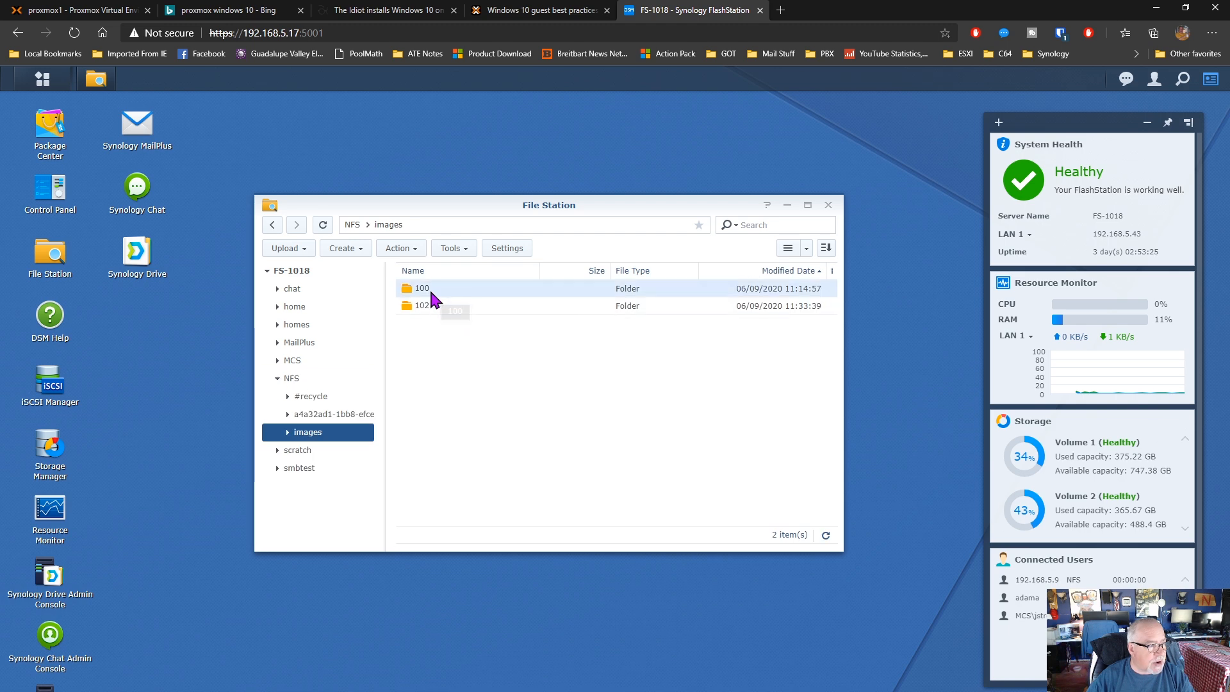
pyautogui.keyDown('shift'); pyautogui.click(429, 306); pyautogui.keyUp('shift')
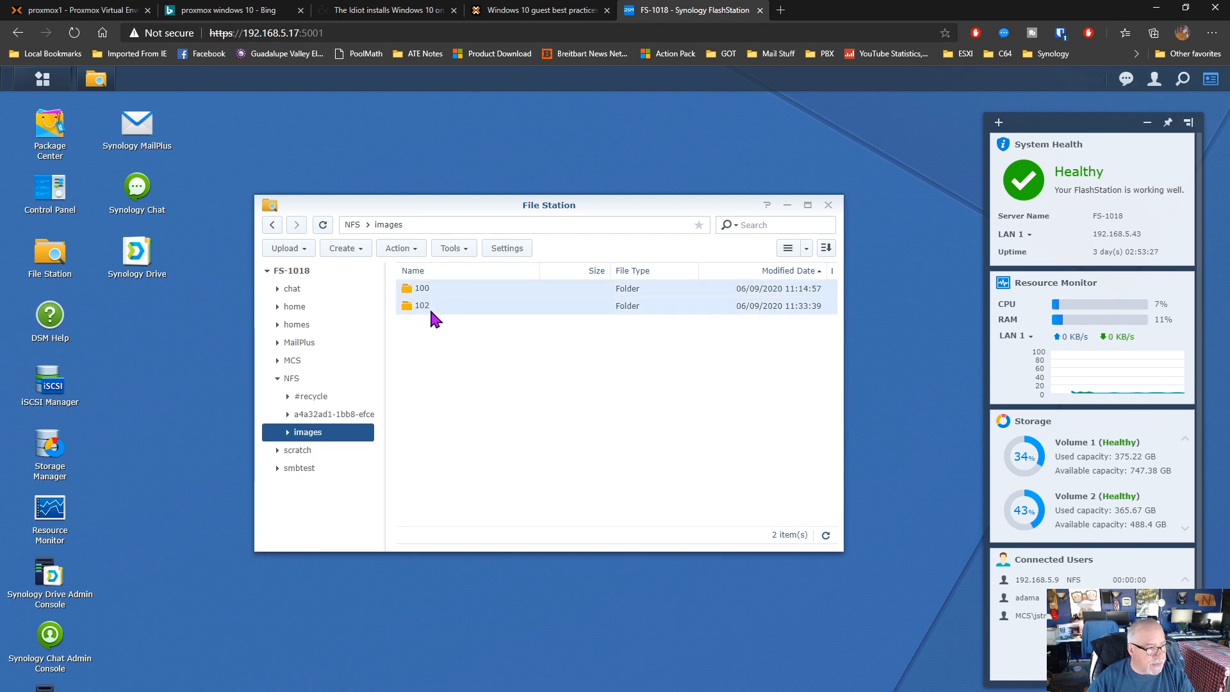
pyautogui.rightClick(431, 310)
pyautogui.click(467, 499)
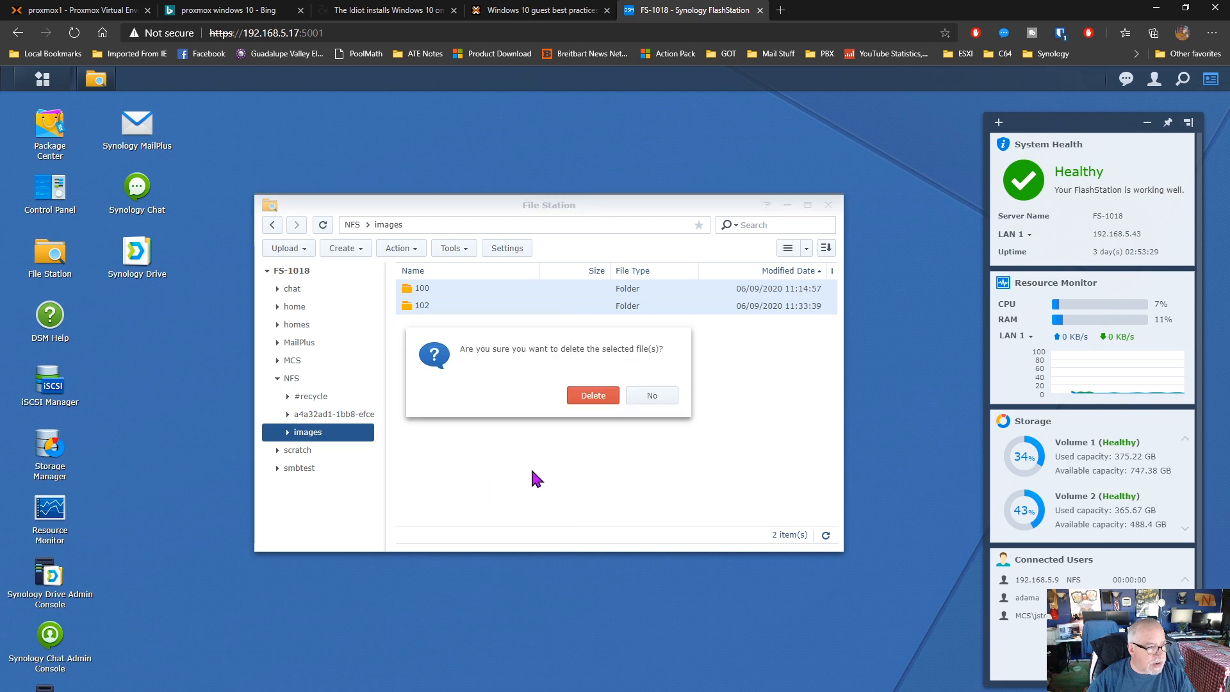
pyautogui.click(603, 401)
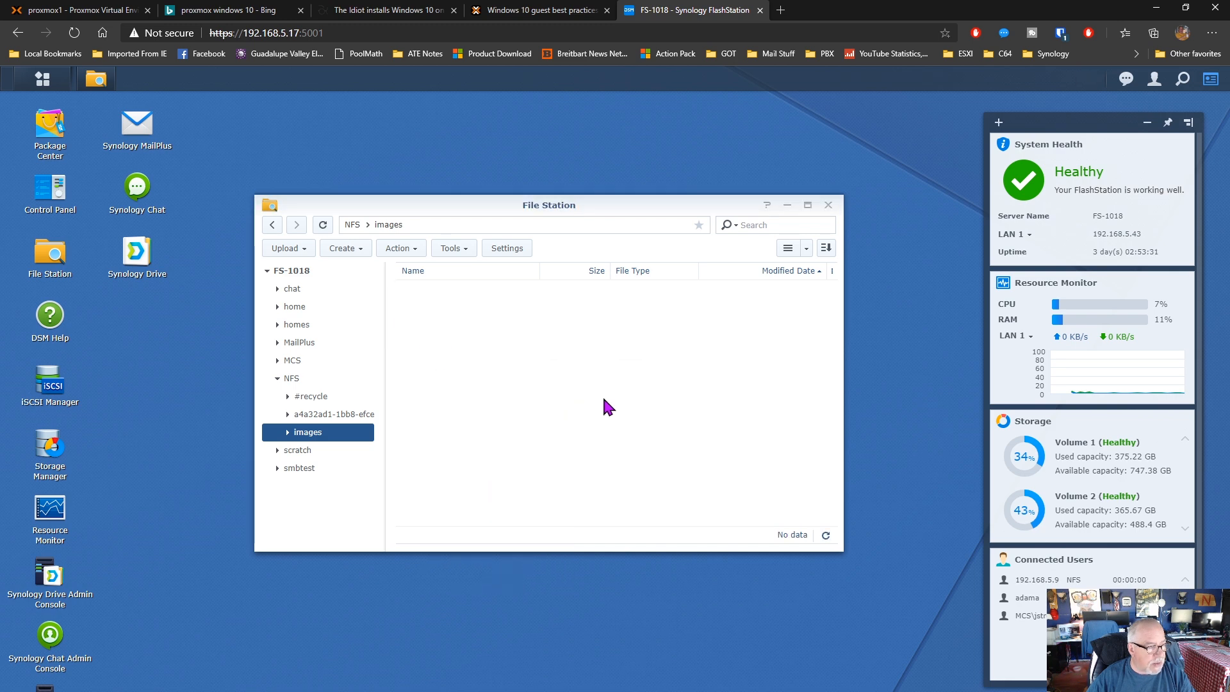
# Delete the images folder from the NFS share's #recycle folder
pyautogui.click(311, 398)
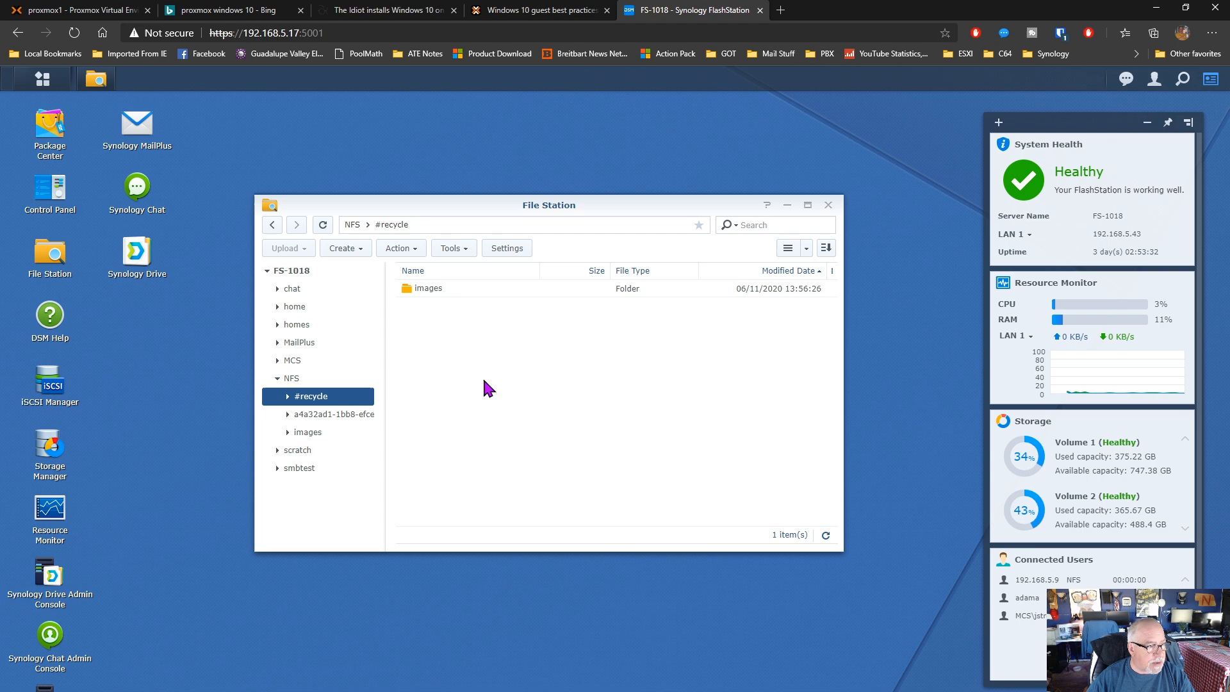
pyautogui.doubleClick(415, 288)
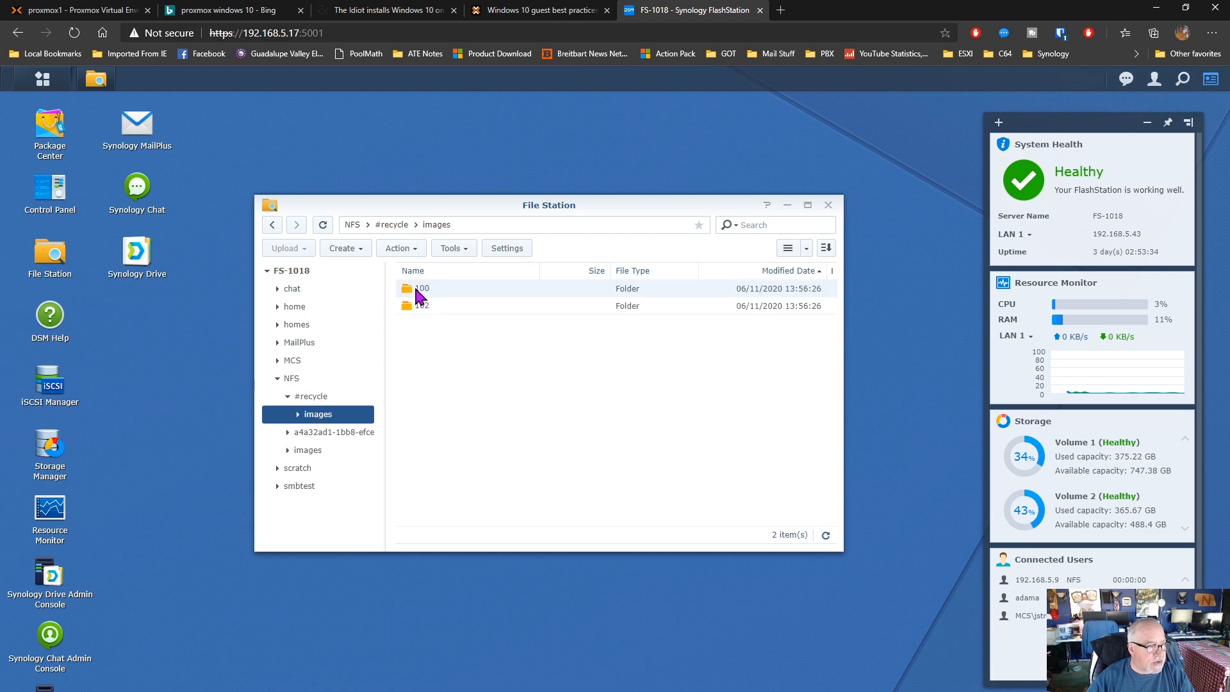
pyautogui.rightClick(316, 417)
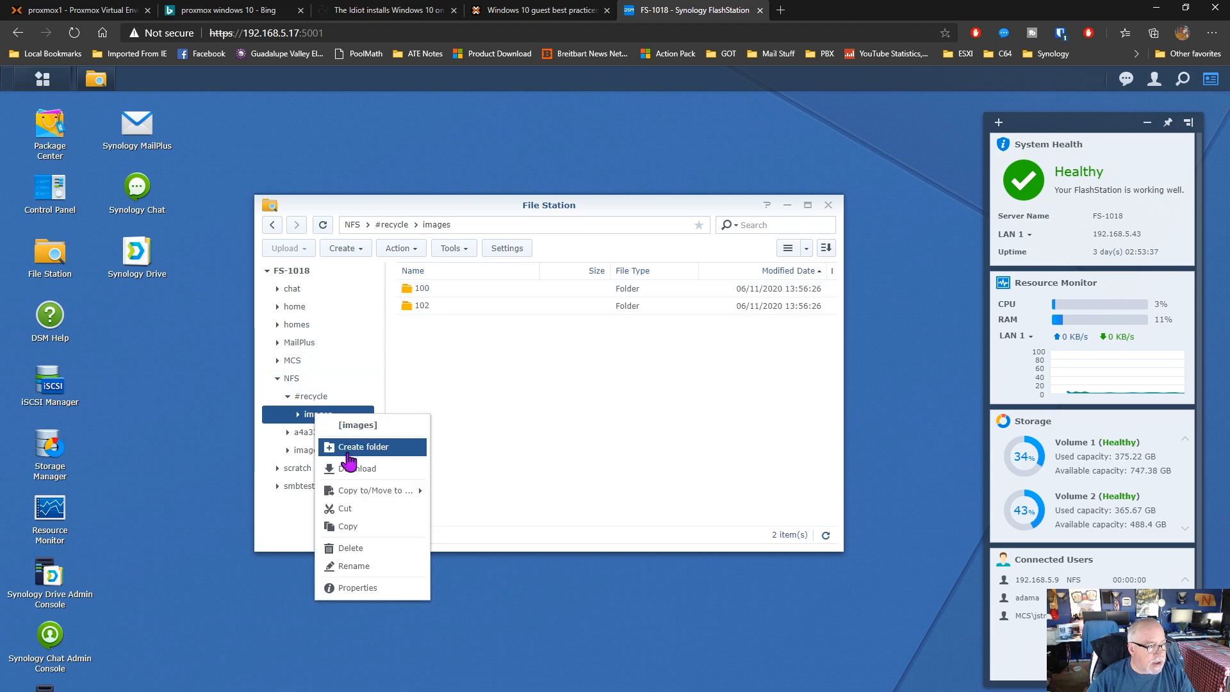
pyautogui.click(354, 548)
pyautogui.click(585, 398)
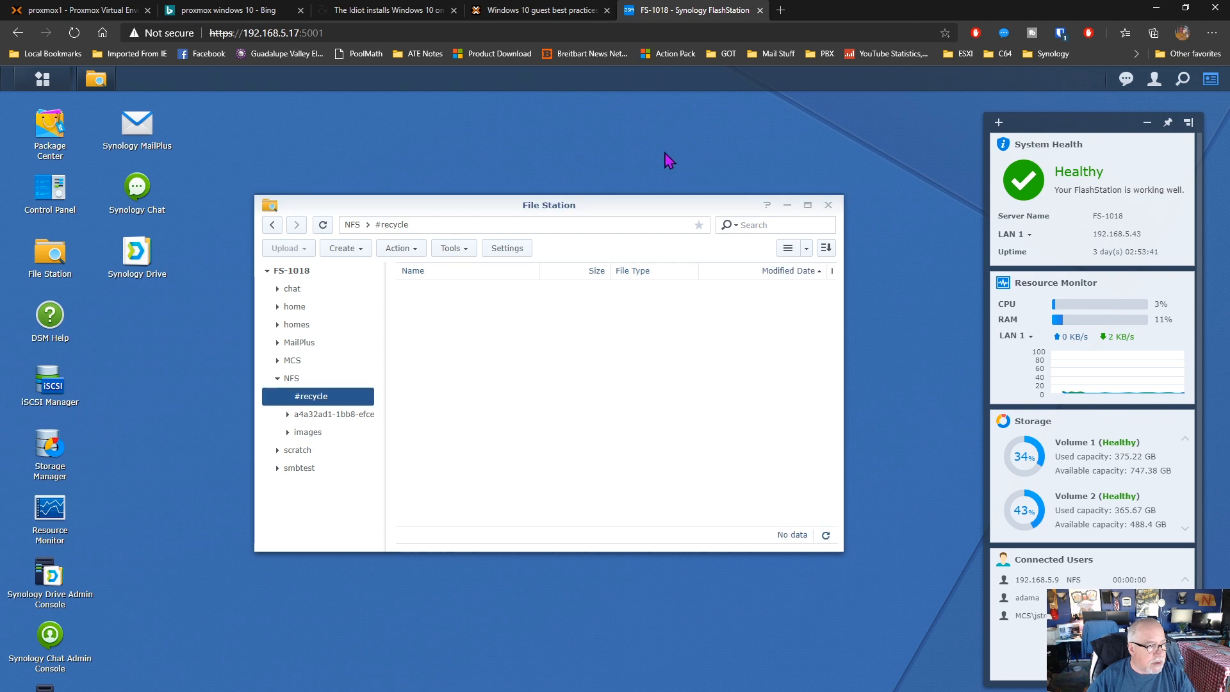
# Switch back to Proxmox and check the content and summary of the fs1018 storage, then return to node proxmox1
pyautogui.click(96, 10)
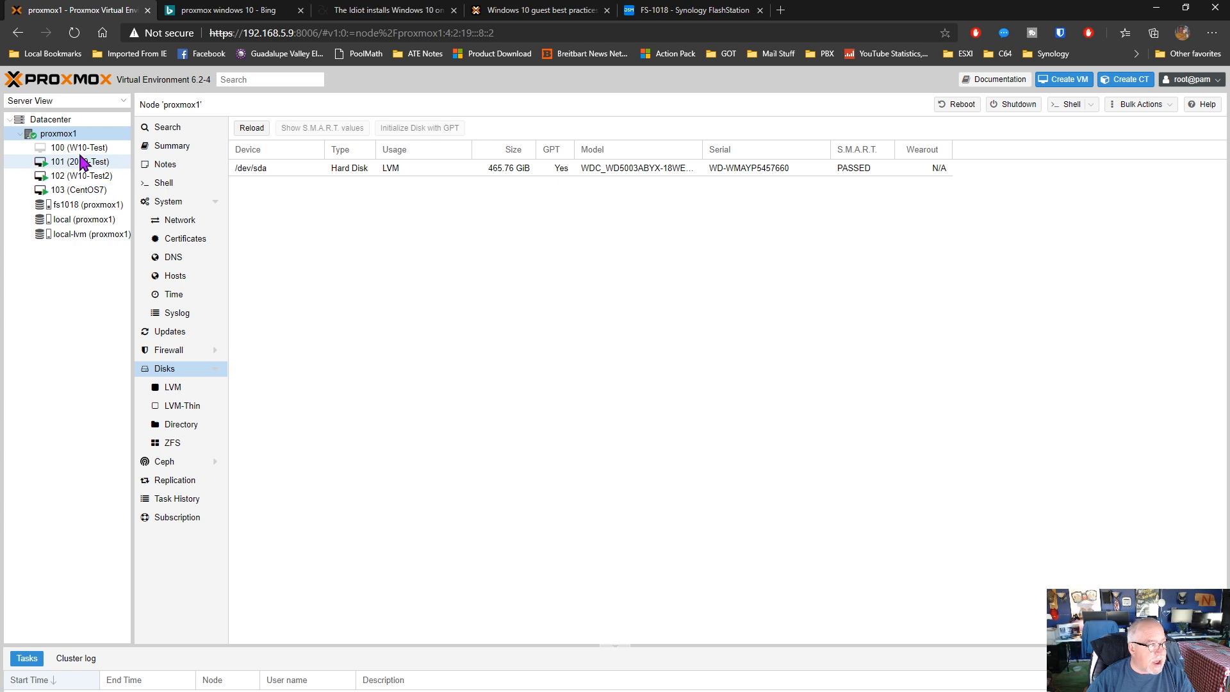
pyautogui.click(70, 205)
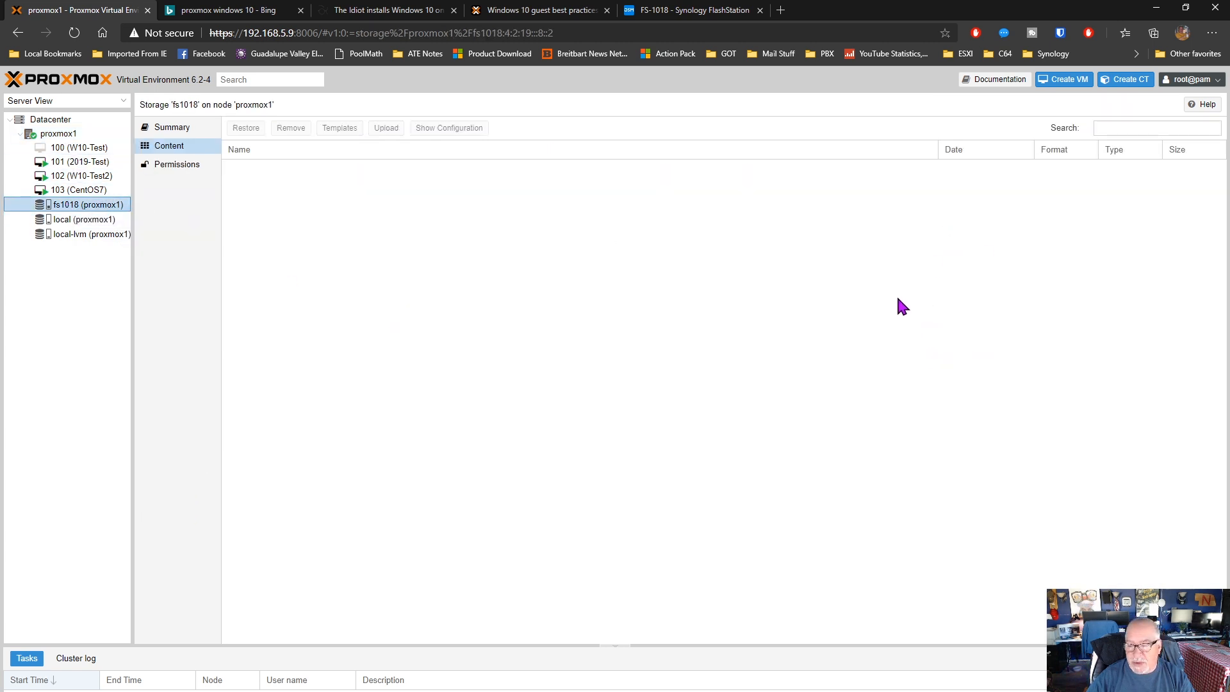
pyautogui.click(172, 127)
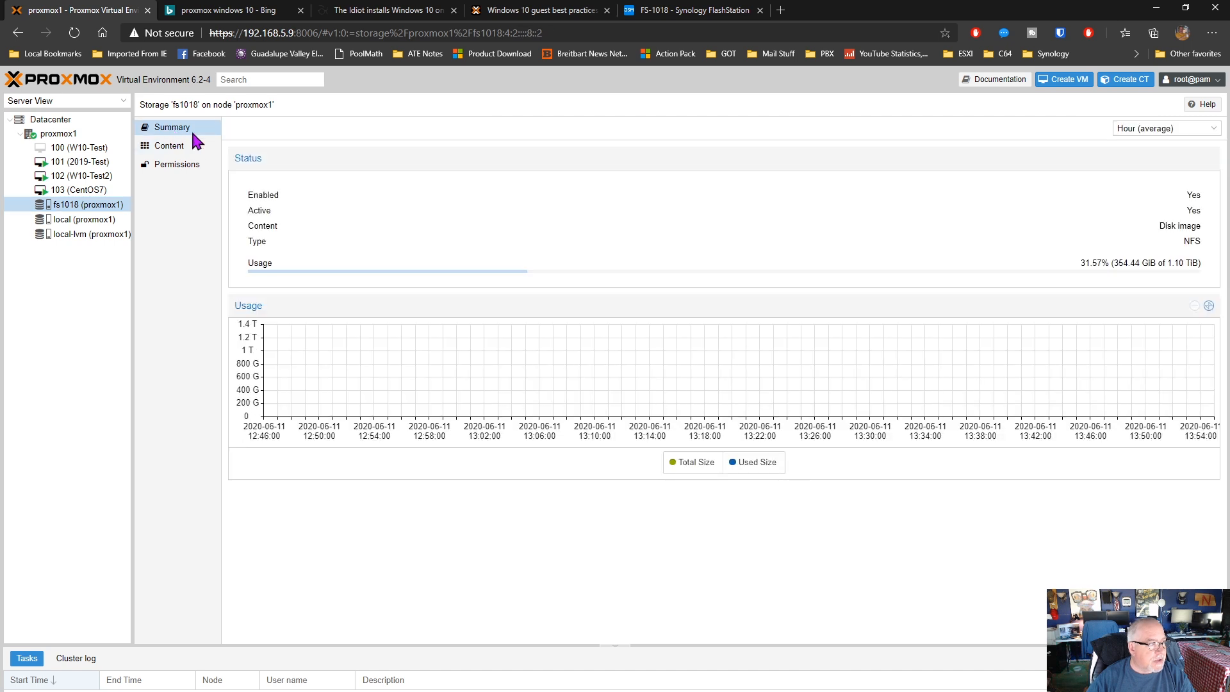
pyautogui.click(67, 135)
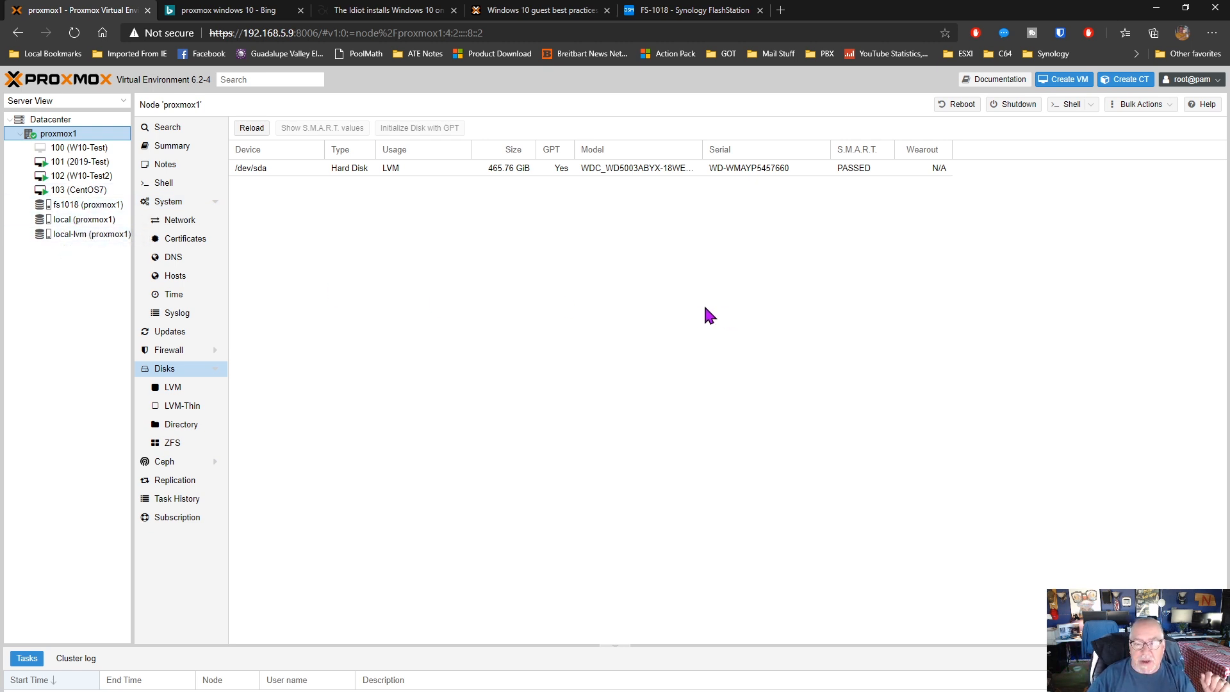
# Upload debian-9.9.0-amd64-netinst.iso as an ISO image to the local storage of proxmox1
pyautogui.click(83, 219)
pyautogui.click(182, 148)
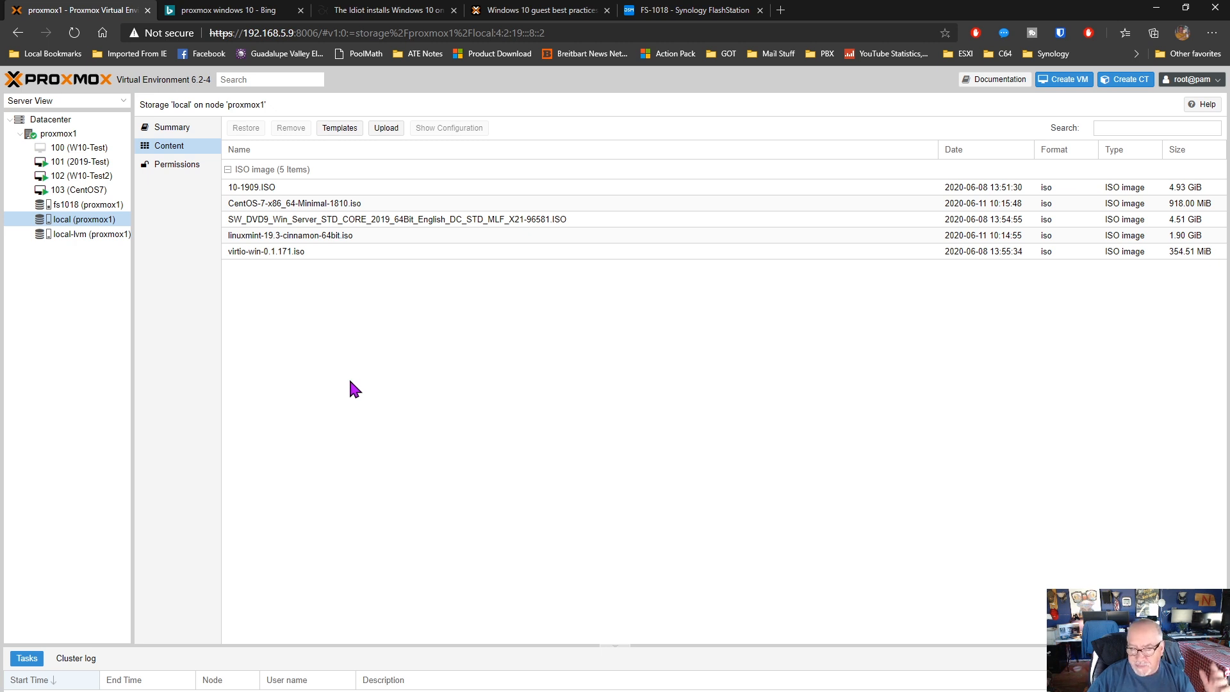
pyautogui.click(385, 128)
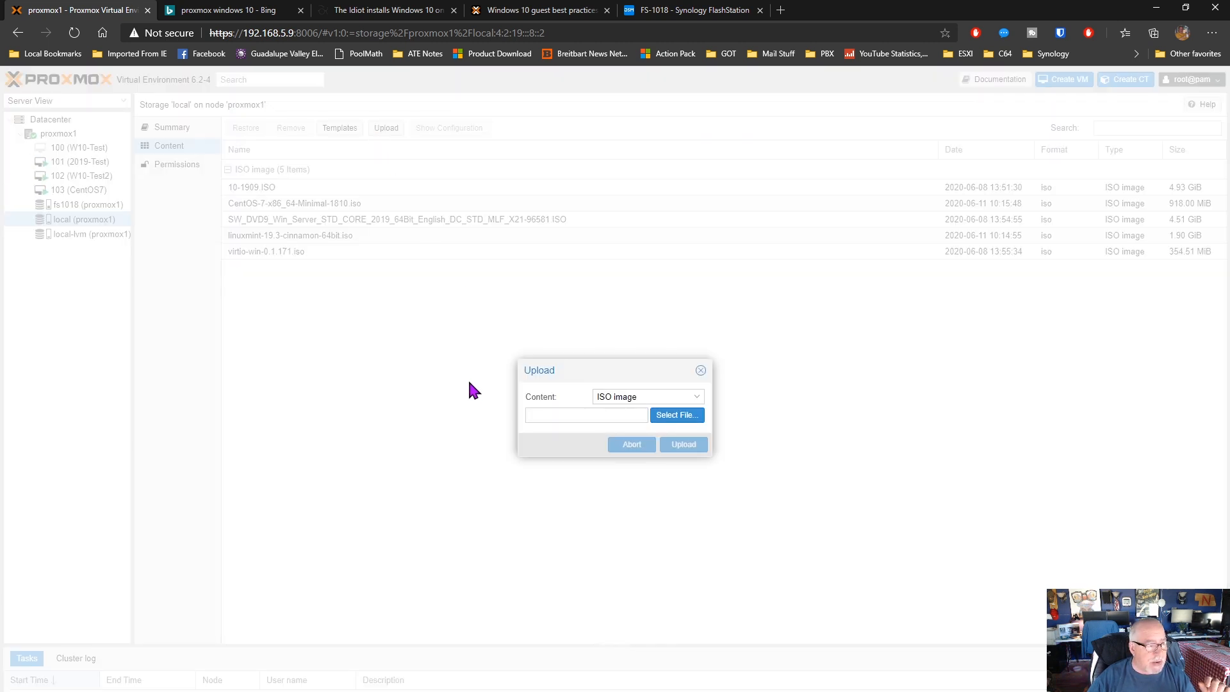
pyautogui.click(674, 415)
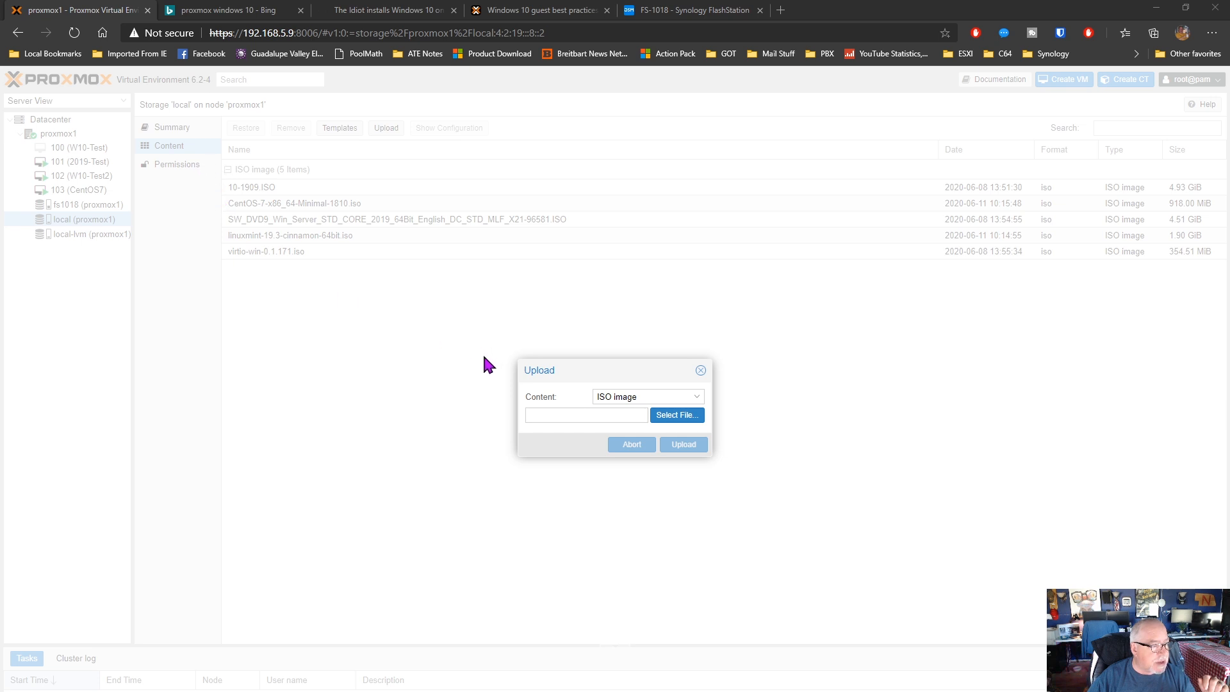
pyautogui.click(696, 446)
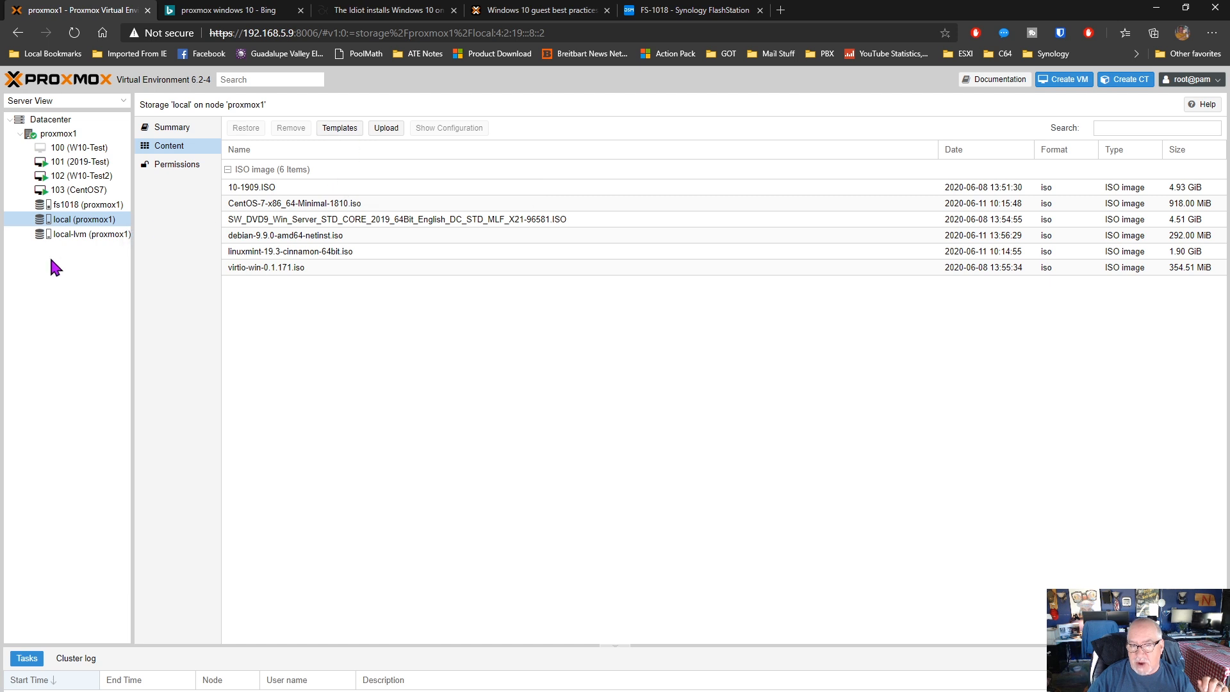
# View the local-lvm storage and the summary of node proxmox1, and look through the node's package versions
pyautogui.click(67, 235)
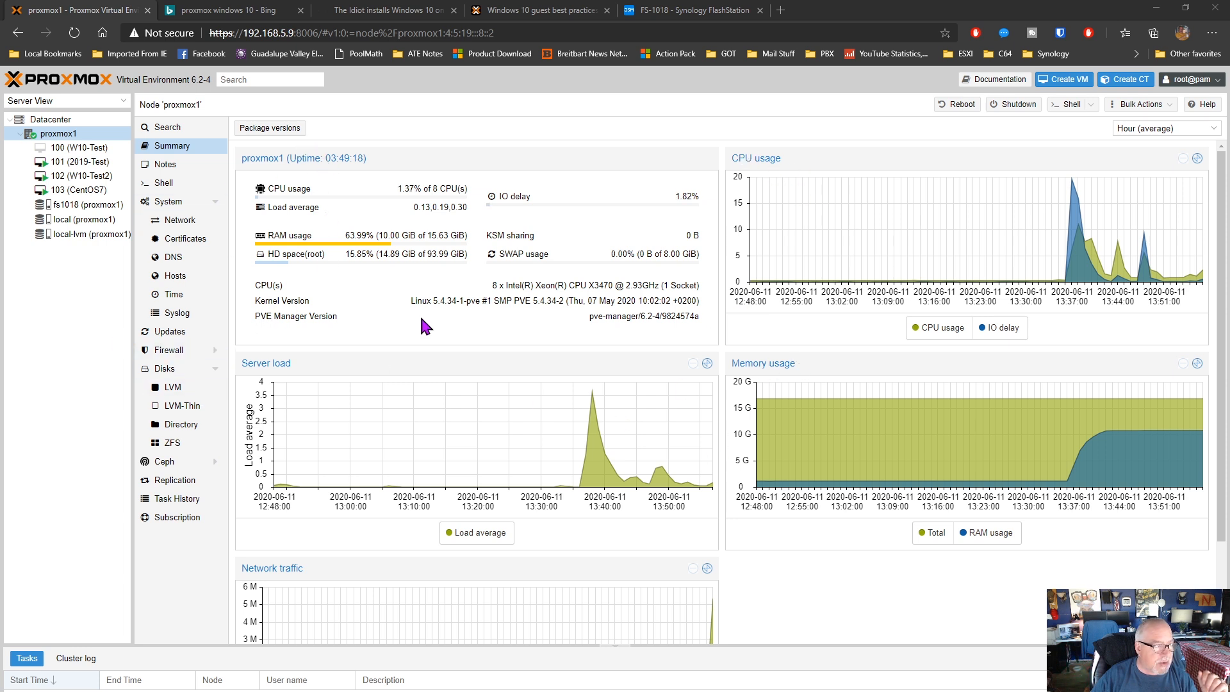
pyautogui.click(269, 127)
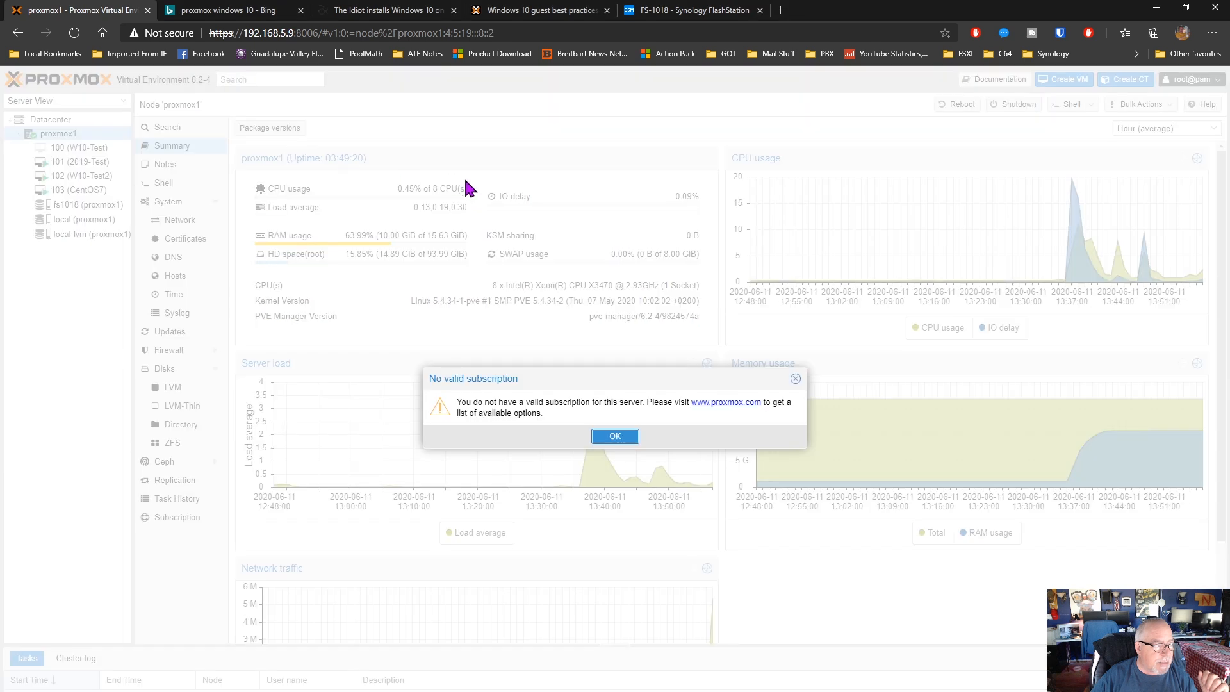
pyautogui.click(623, 442)
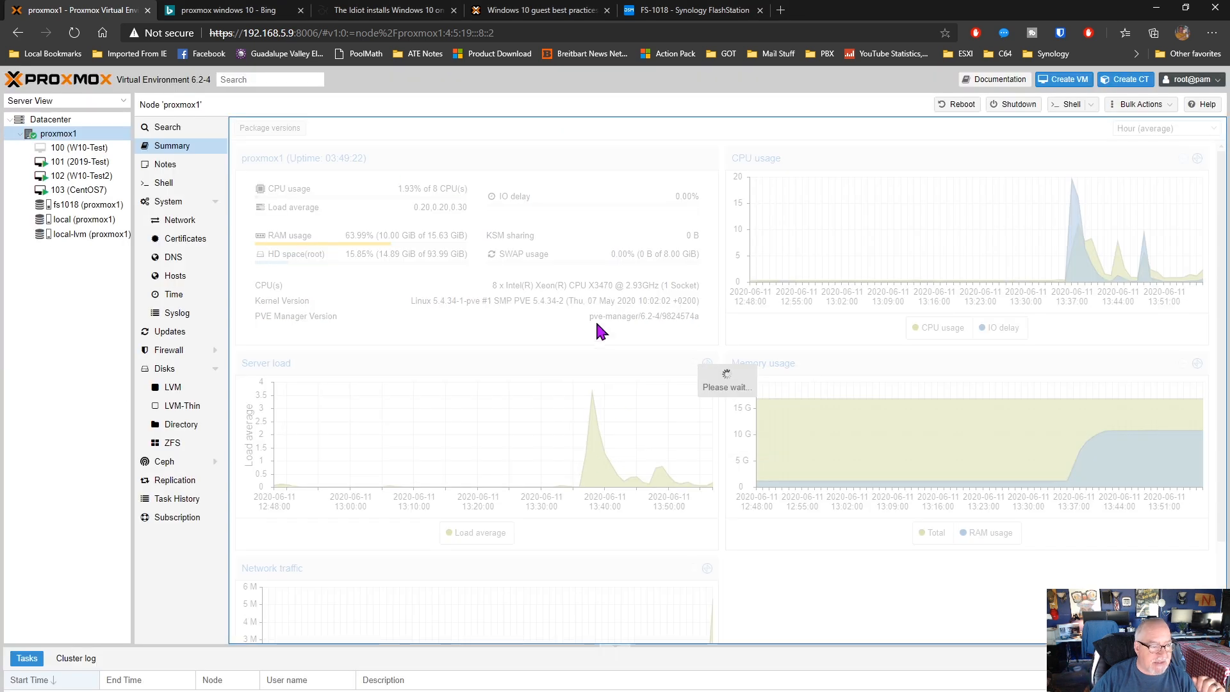
pyautogui.scroll(-5, 622, 436)
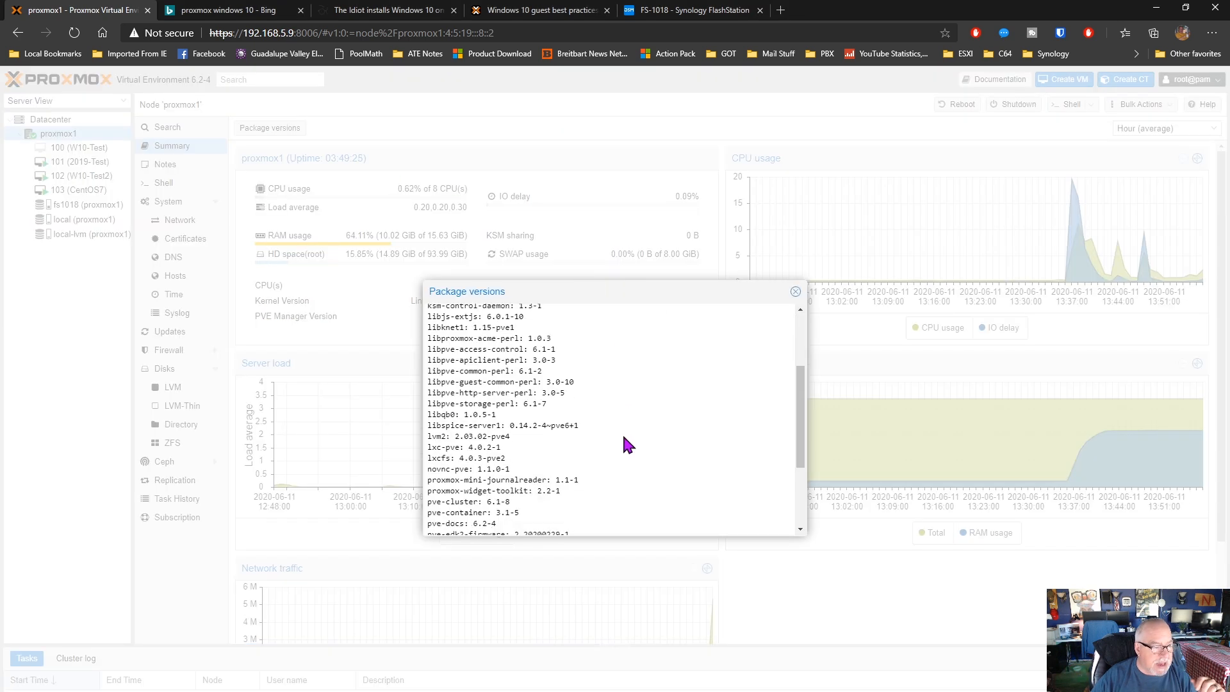
# Close the package version list, check the node's notes, and run top in the shell of proxmox1
pyautogui.click(796, 292)
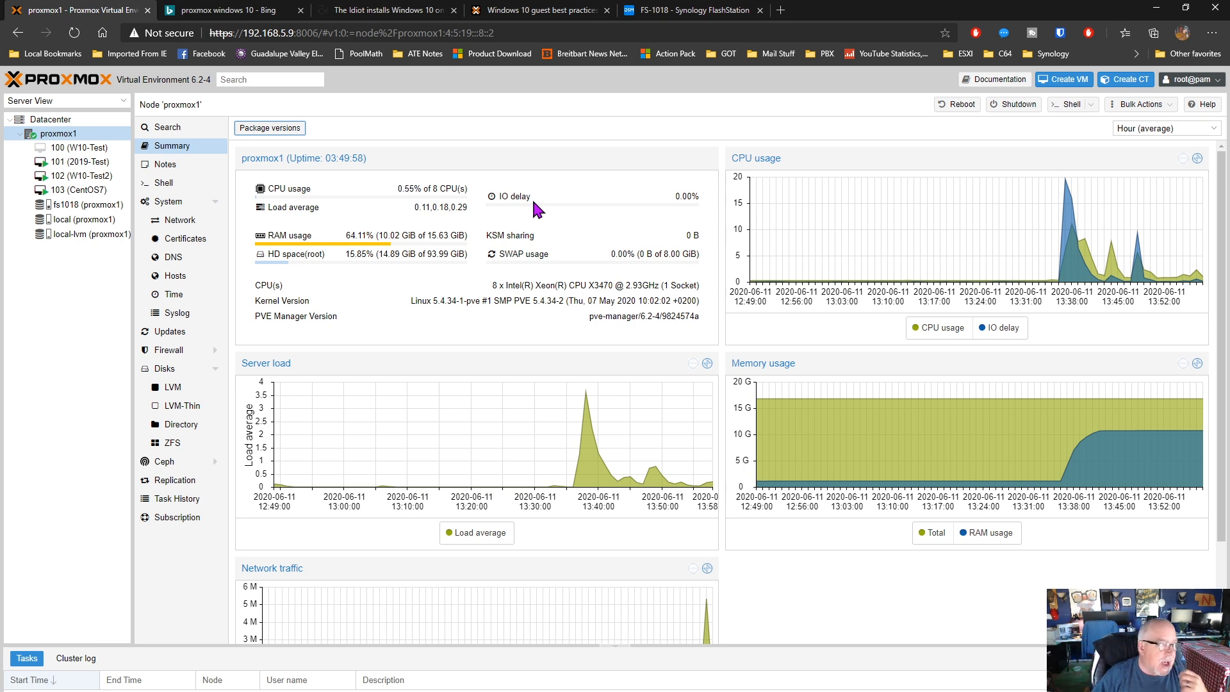
pyautogui.click(180, 166)
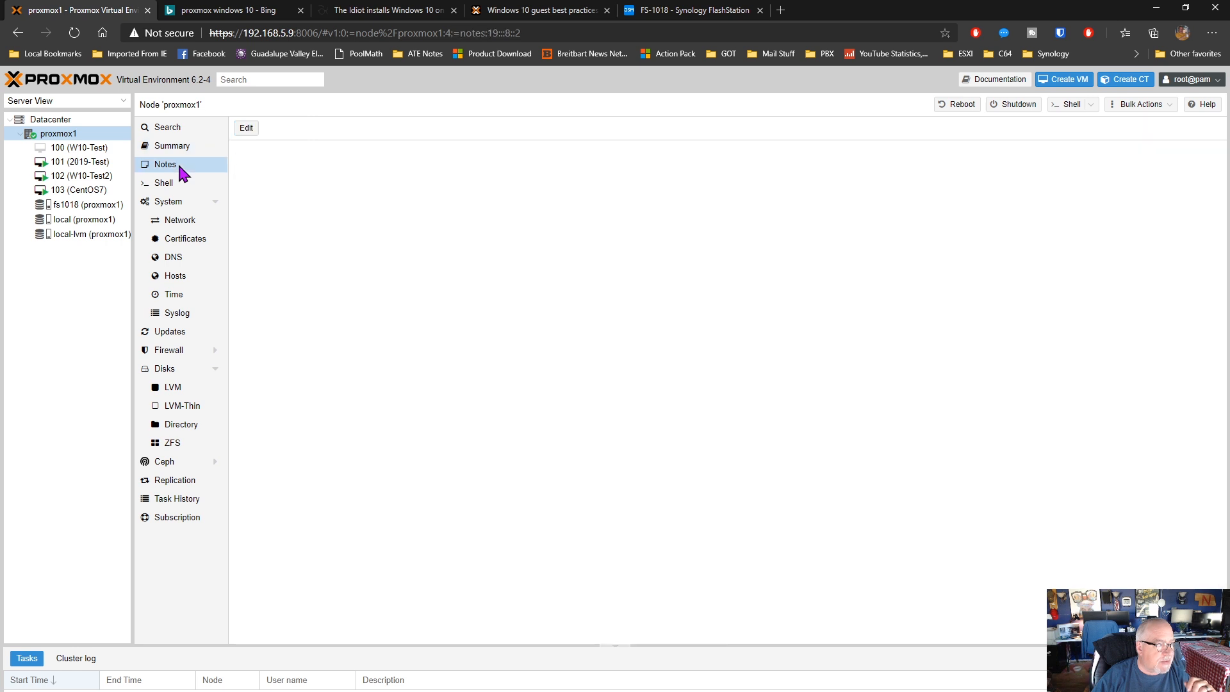
pyautogui.click(170, 183)
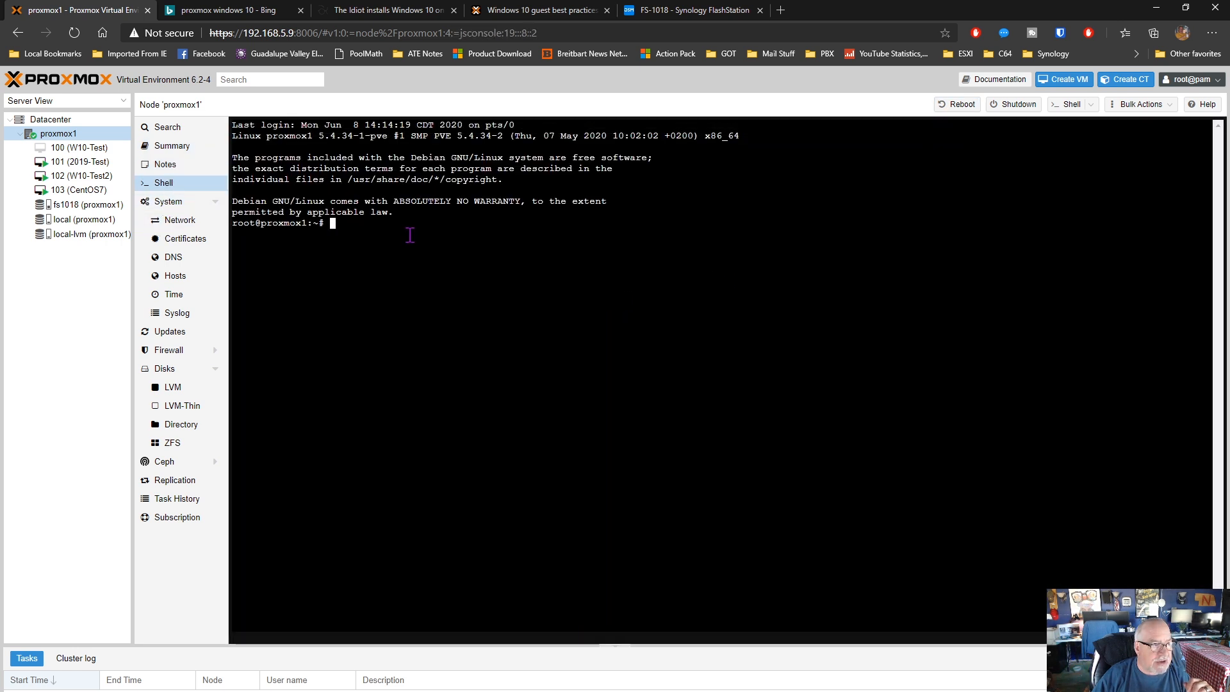
pyautogui.write('top')
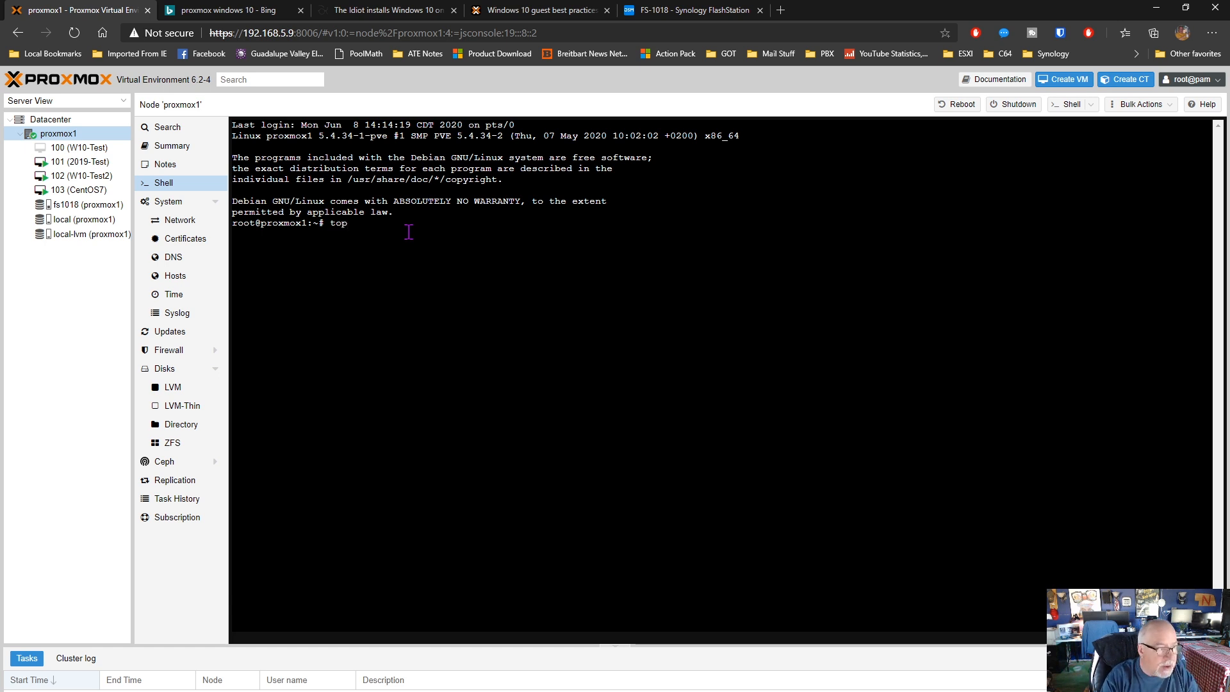
pyautogui.press('Return')
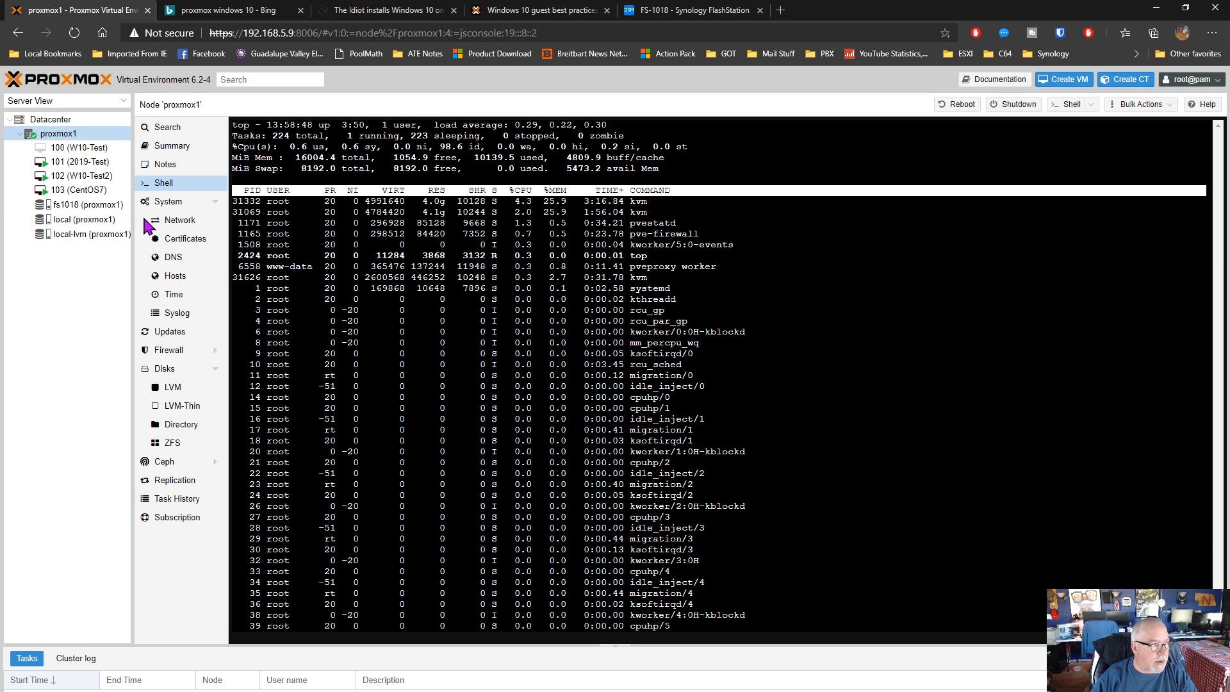
# View the node's system services and network interfaces, and inspect the settings of network device enp4s0 without changing them
pyautogui.click(171, 203)
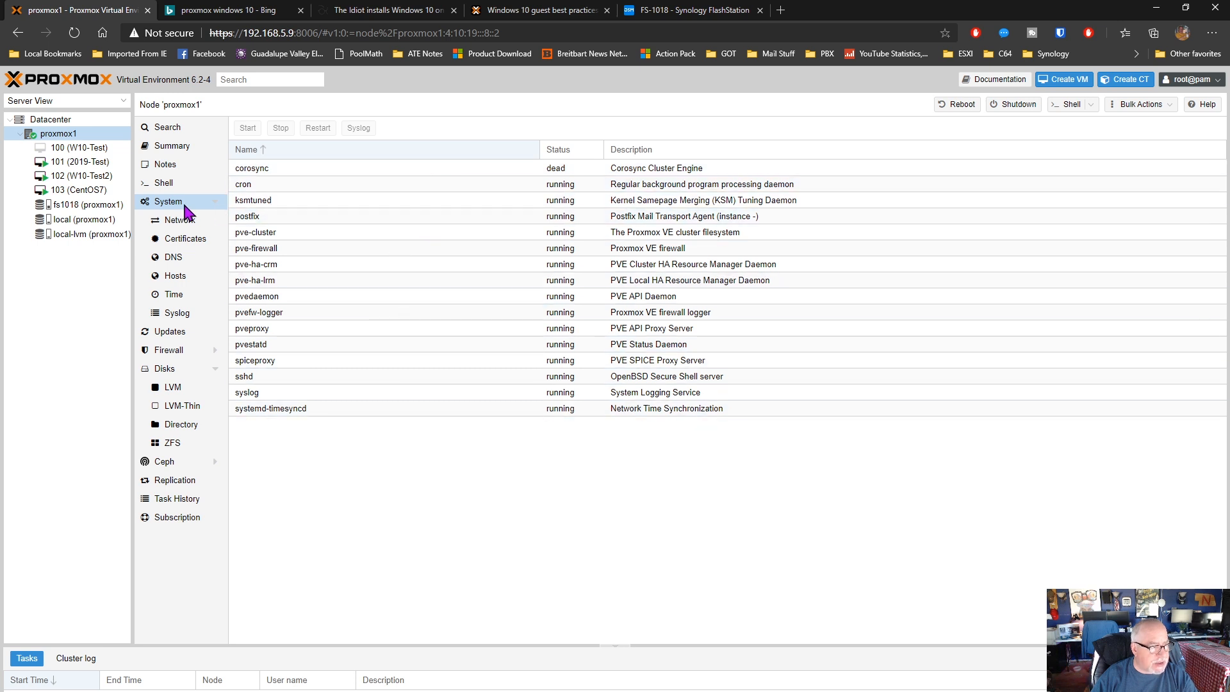
pyautogui.click(180, 223)
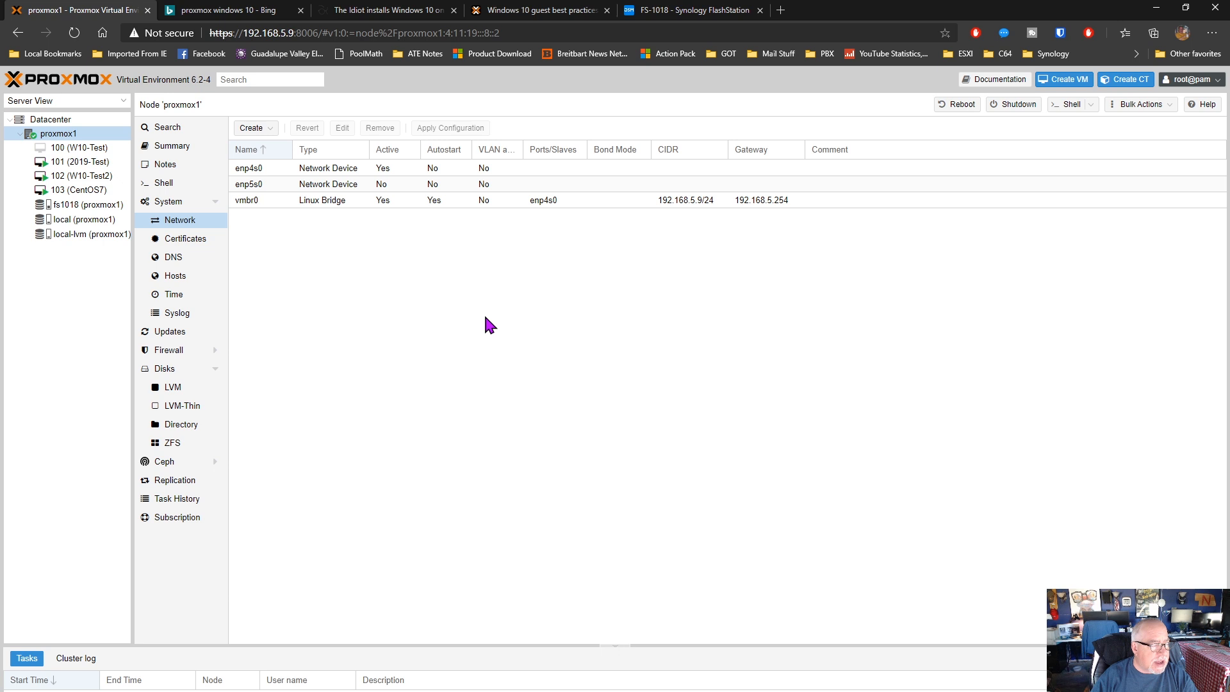
pyautogui.click(264, 171)
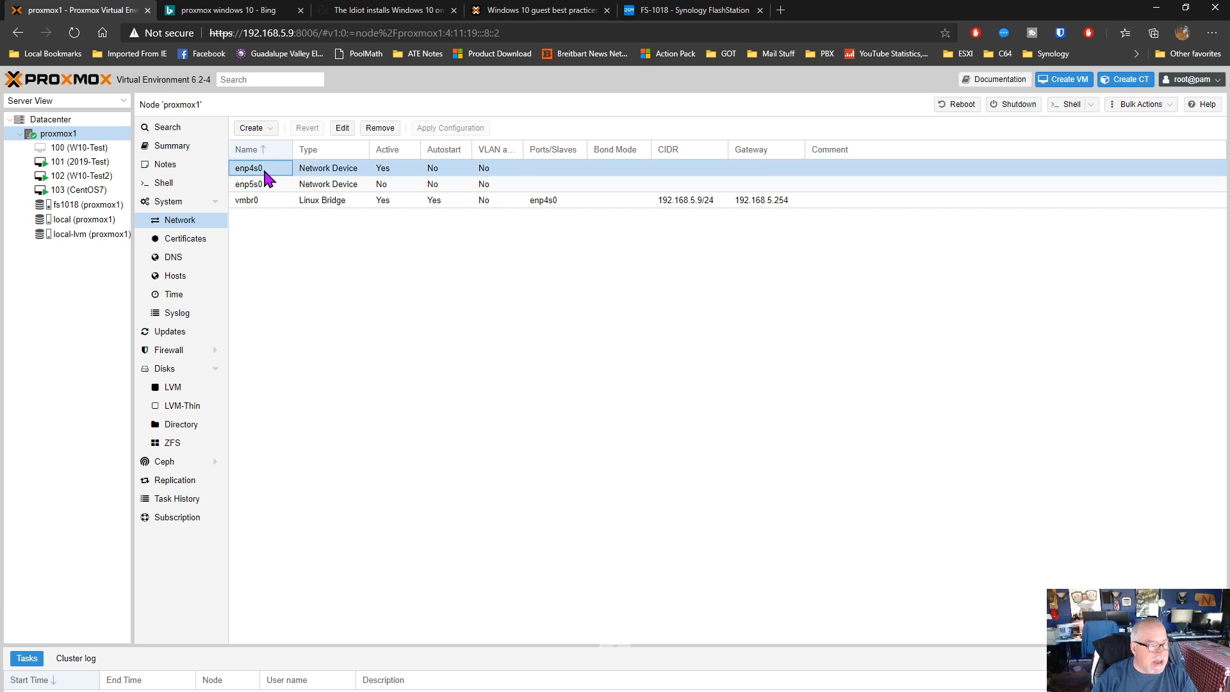
pyautogui.click(344, 130)
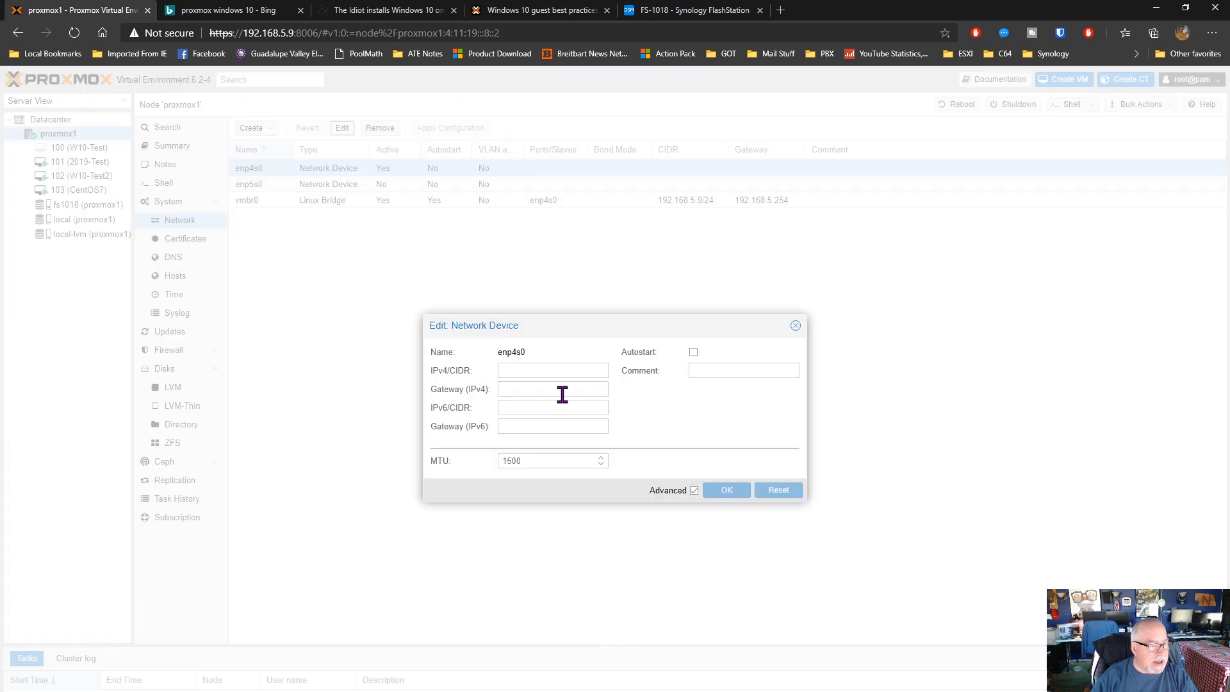
pyautogui.click(794, 324)
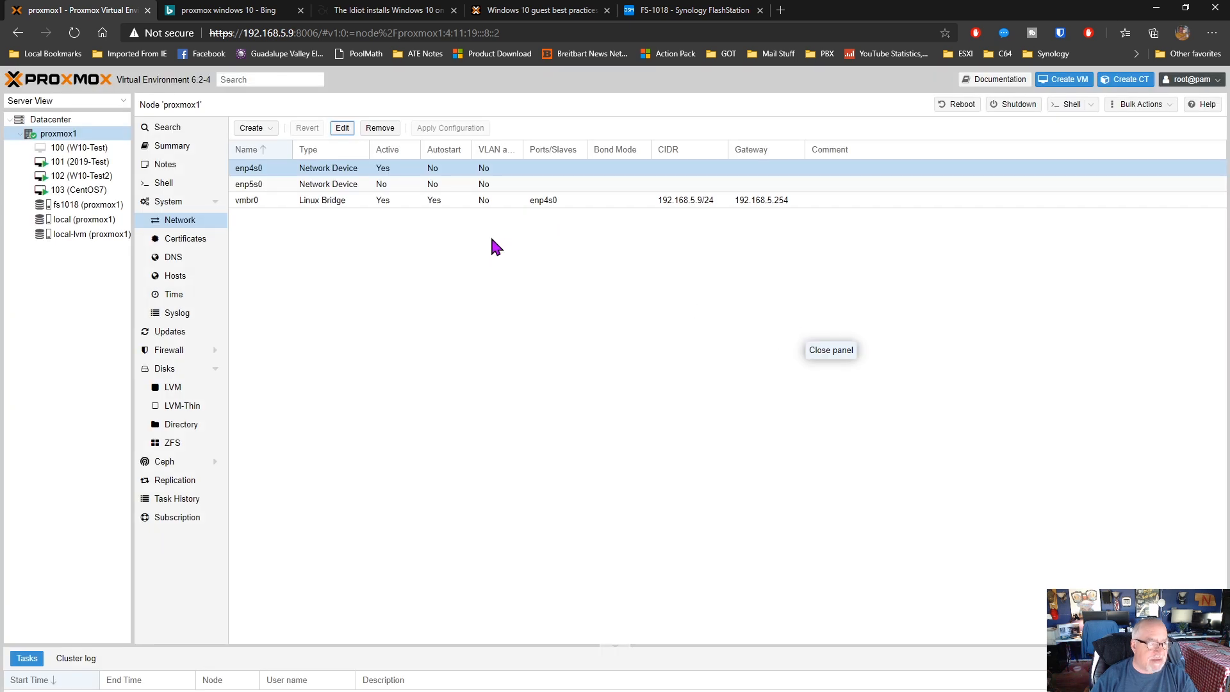
pyautogui.click(339, 128)
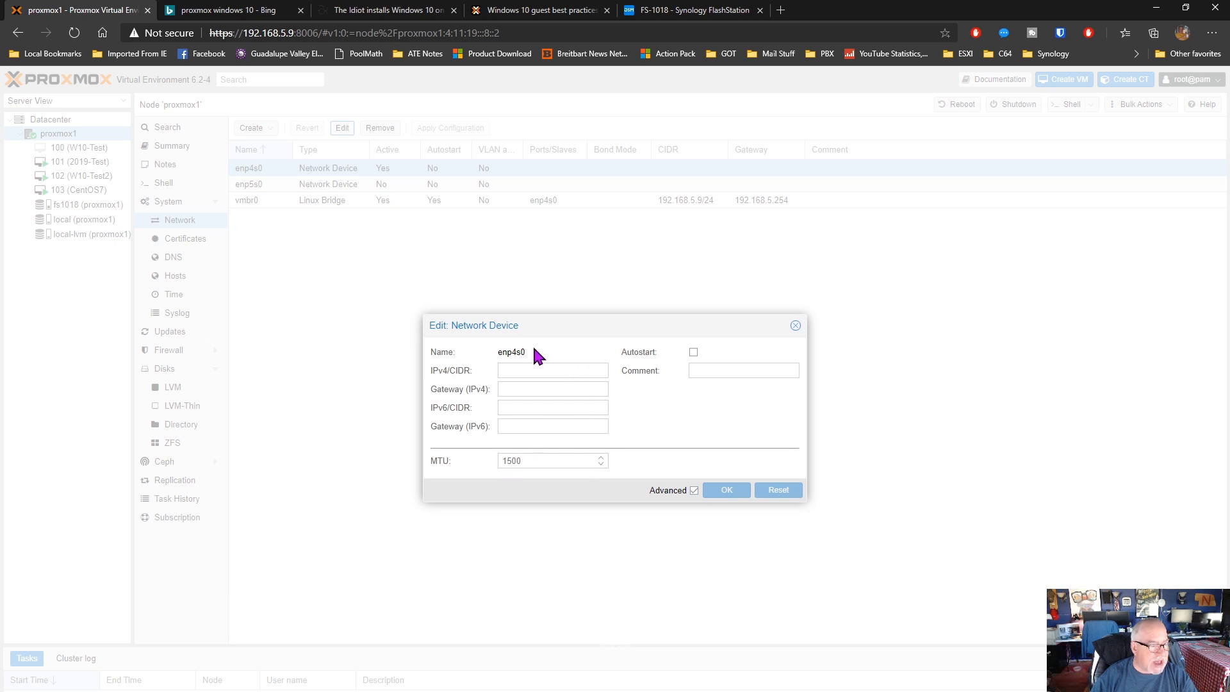
pyautogui.click(513, 369)
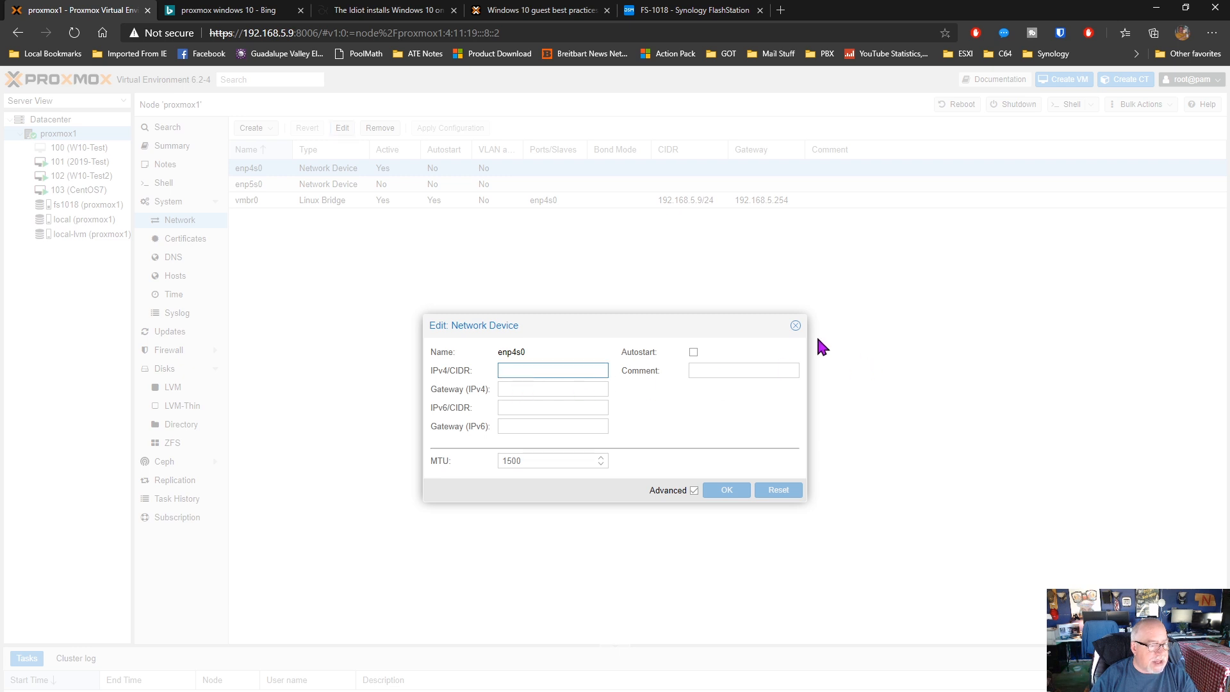
pyautogui.click(795, 326)
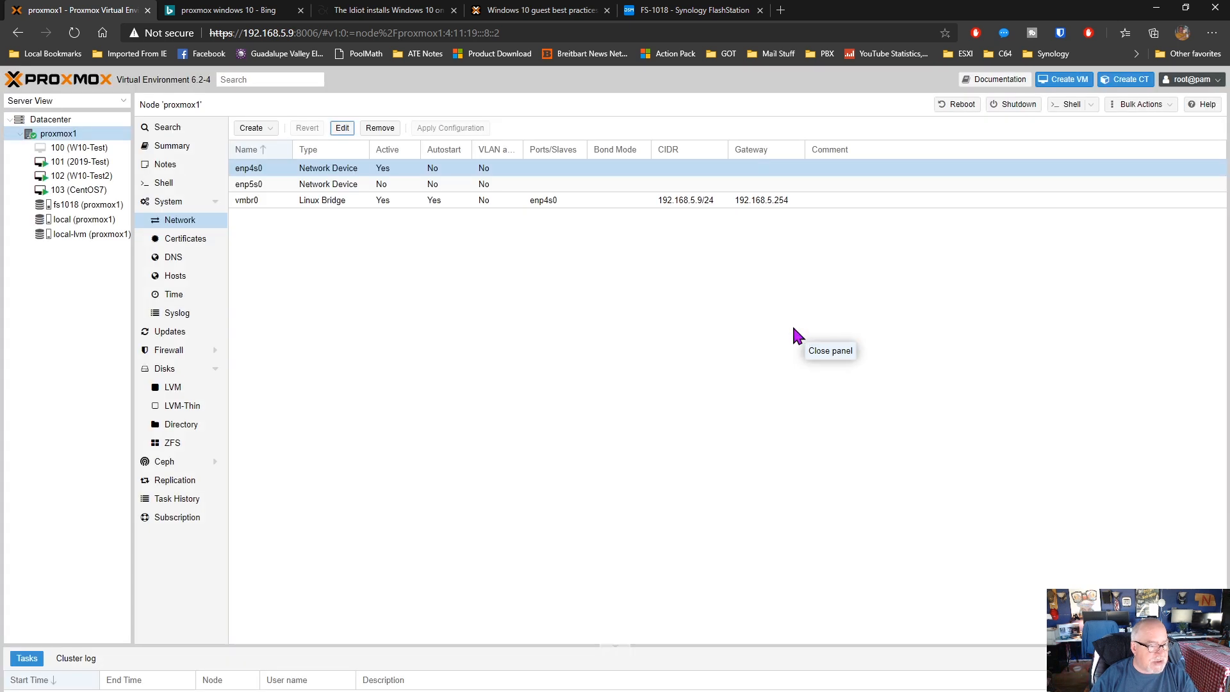
# Inspect the settings of Linux bridge vmbr0 without changing them, then select network device enp4s0 again
pyautogui.click(281, 200)
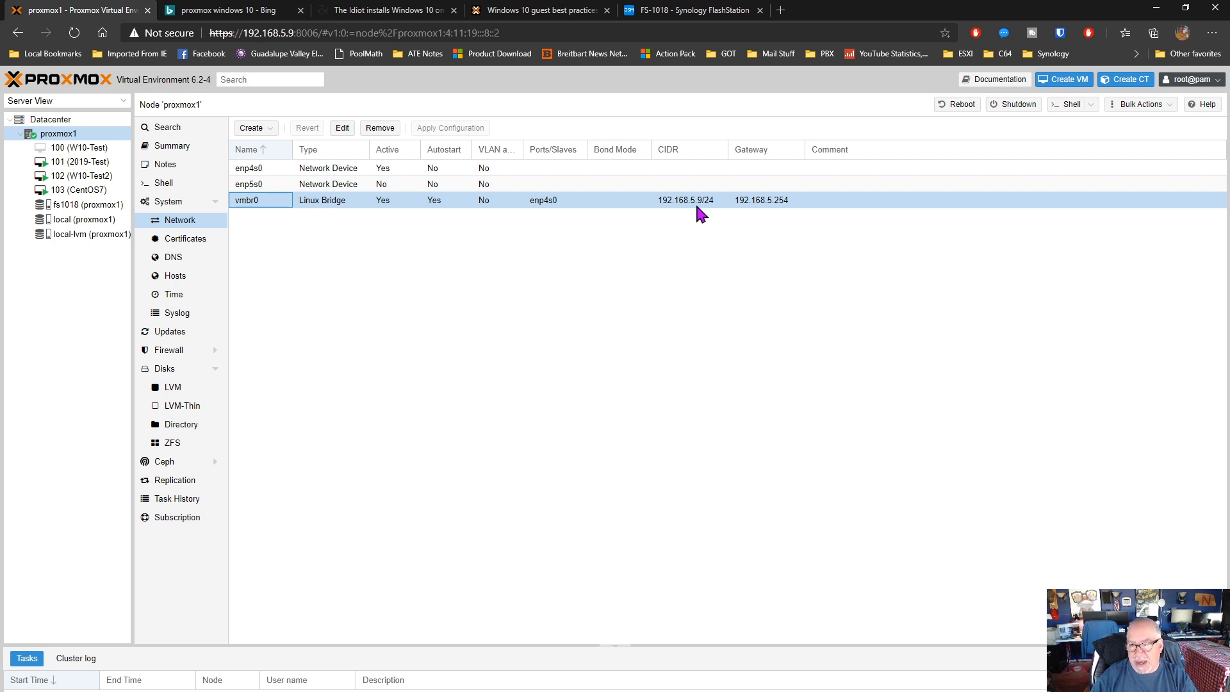
pyautogui.click(339, 129)
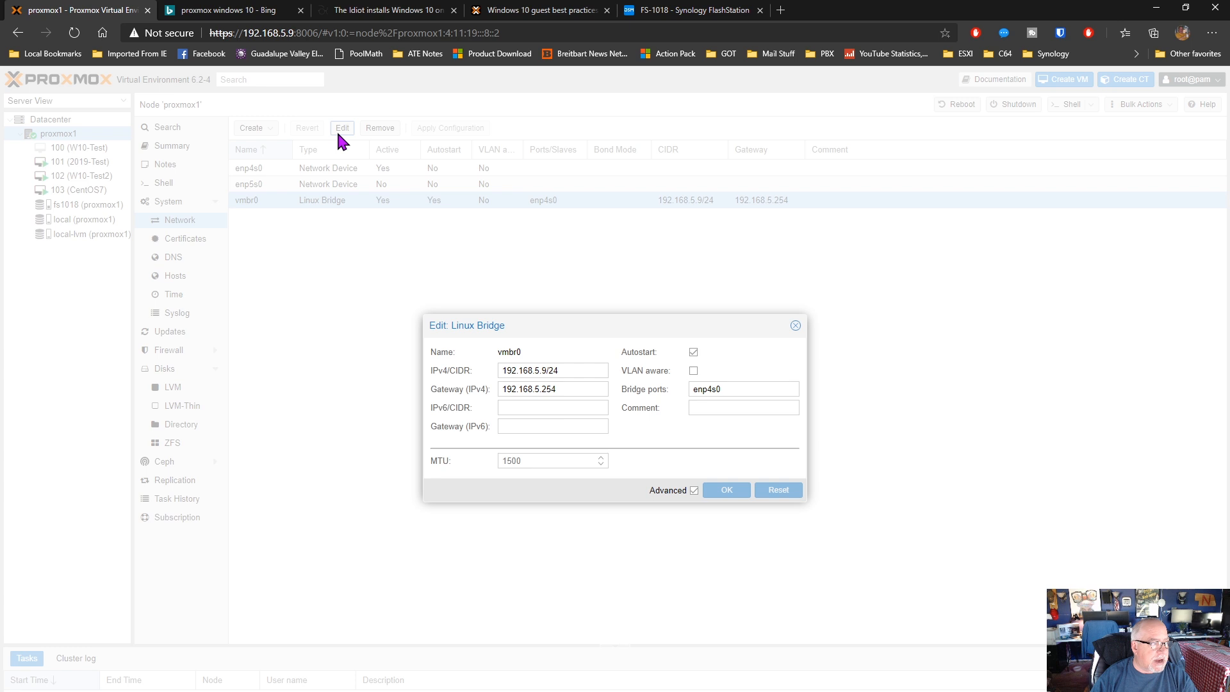
pyautogui.click(795, 326)
pyautogui.click(247, 186)
pyautogui.click(253, 173)
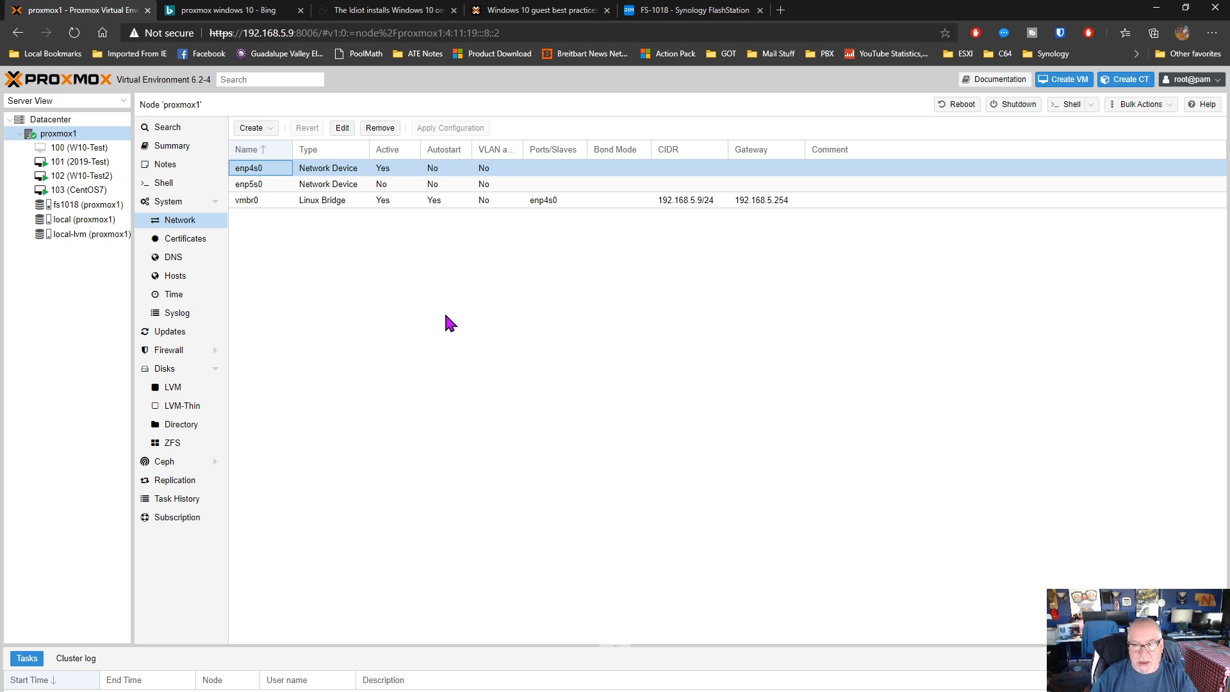
# Review the node's certificates, DNS, hosts file, time settings and system log
pyautogui.click(214, 241)
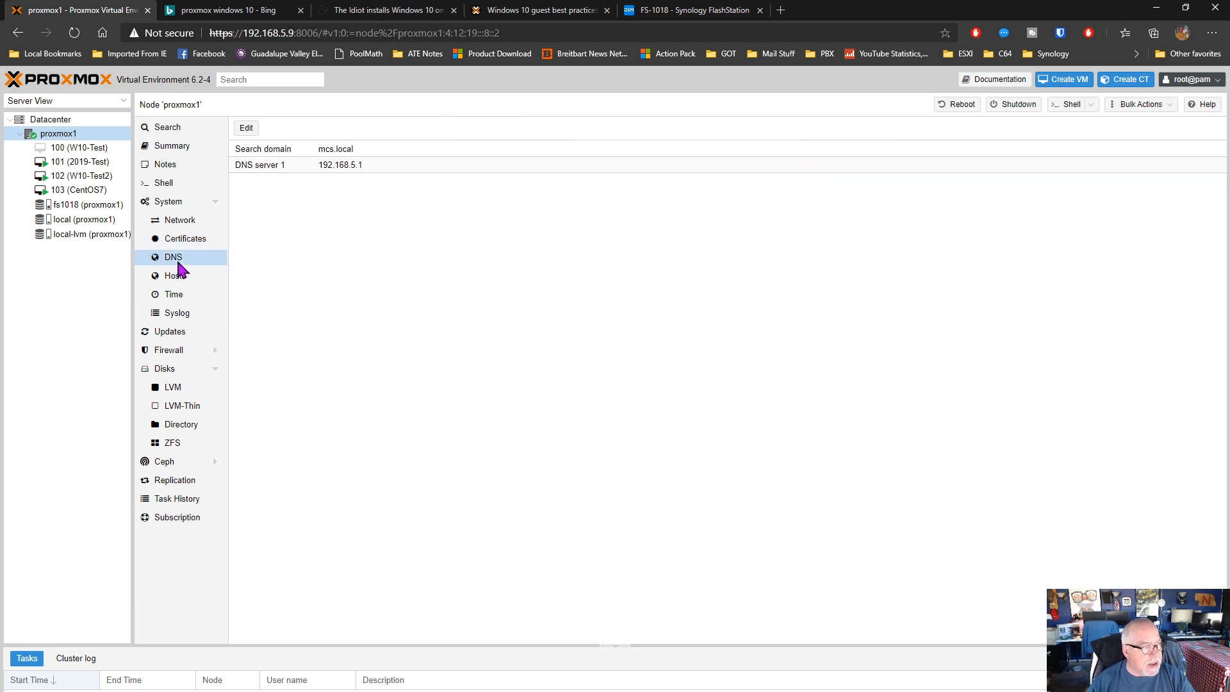
pyautogui.click(196, 275)
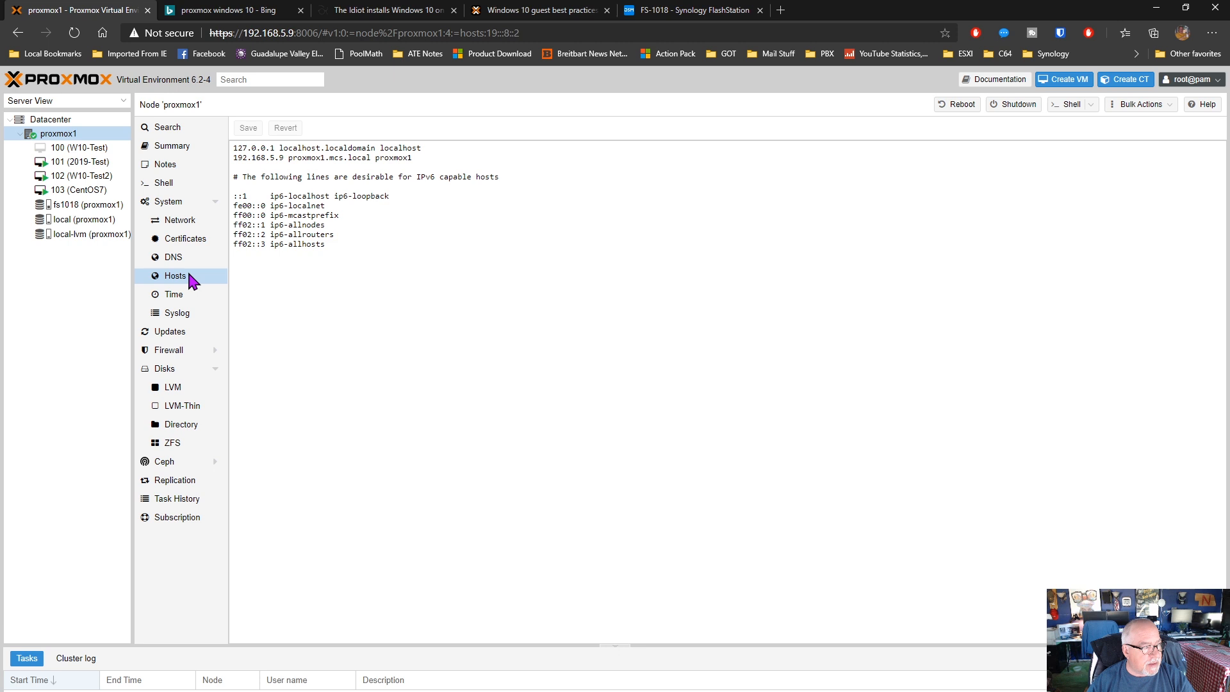
pyautogui.click(171, 295)
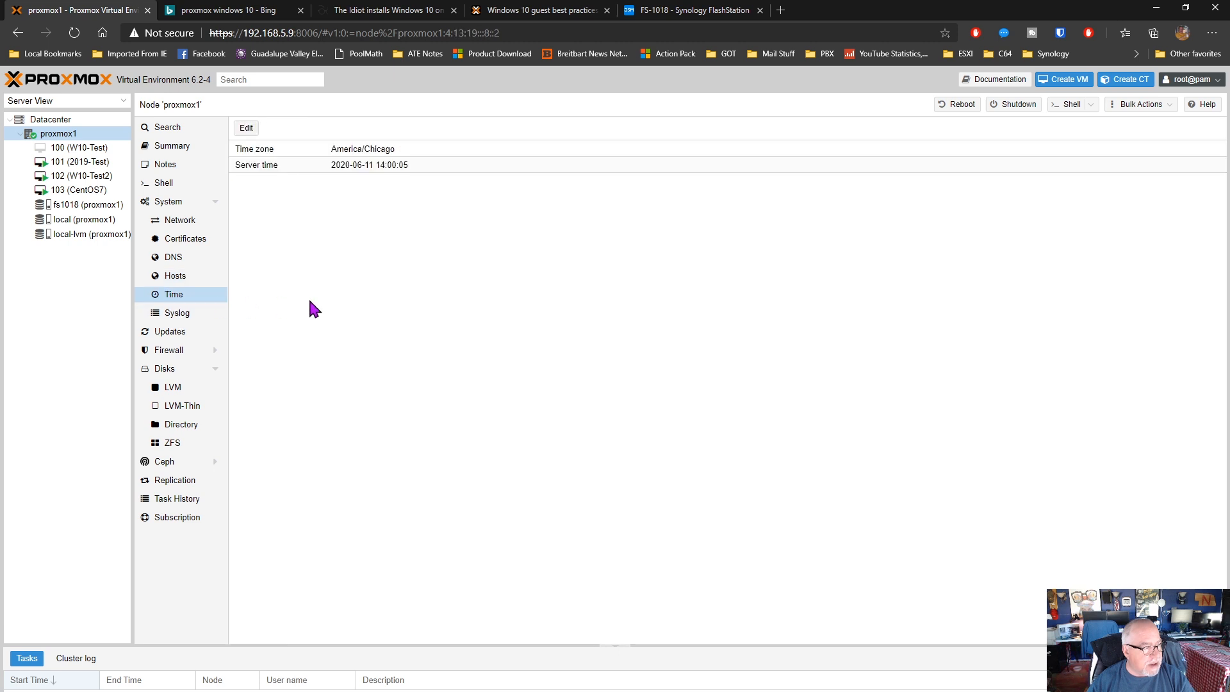
pyautogui.click(184, 314)
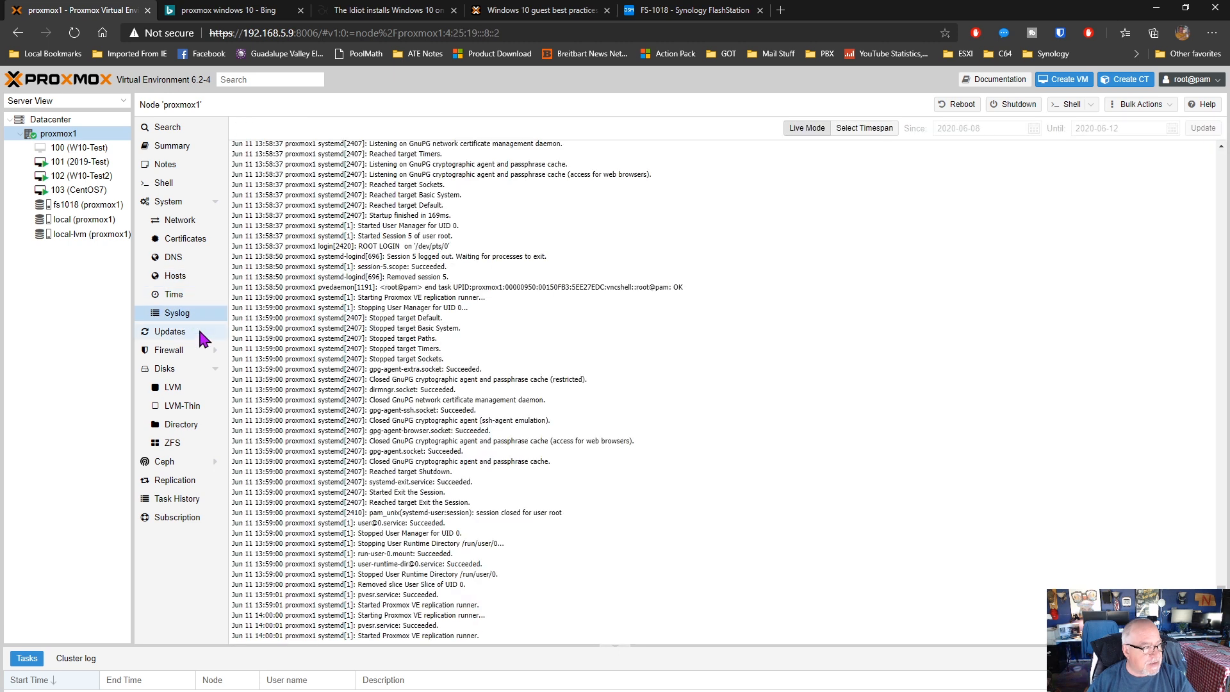
# Look through the node's available package updates, and examine its firewall rules and firewall options
pyautogui.click(189, 331)
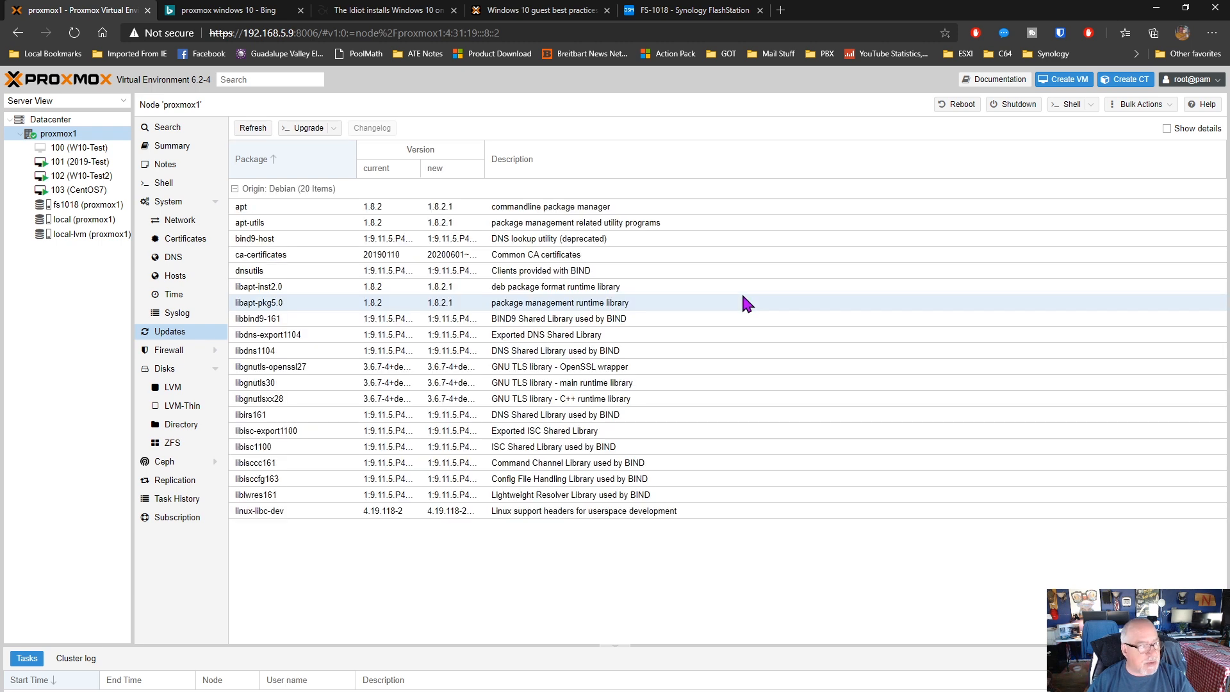
pyautogui.click(168, 350)
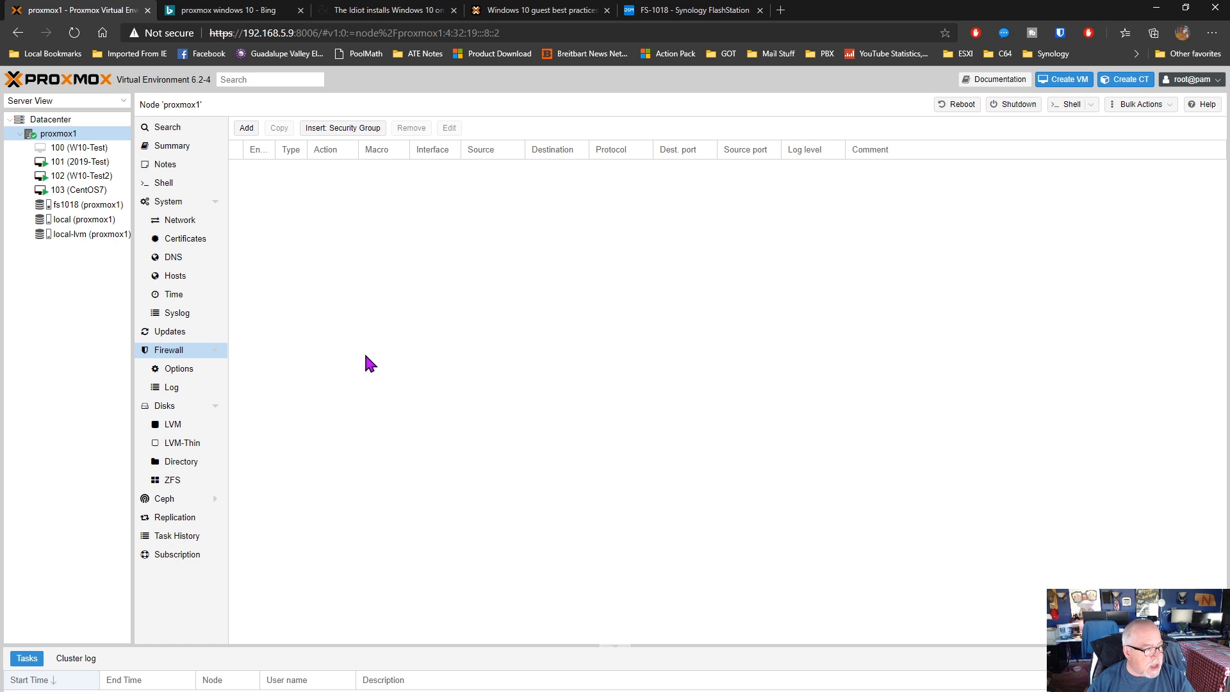
pyautogui.click(177, 369)
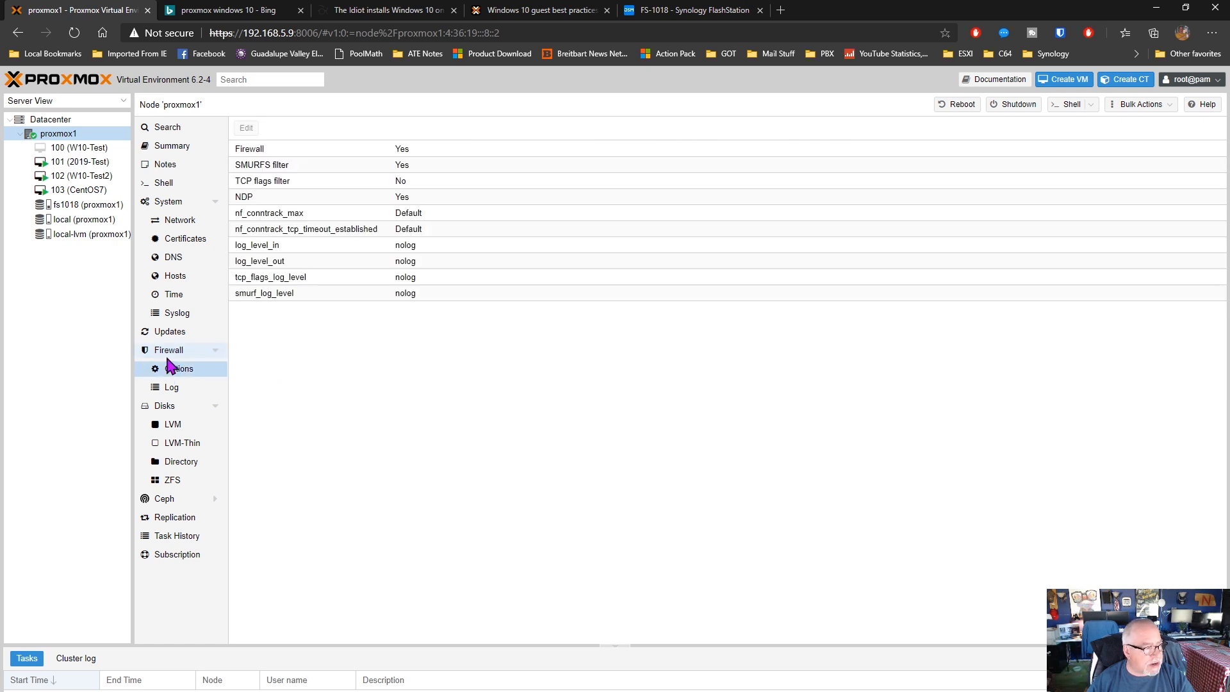
pyautogui.click(168, 352)
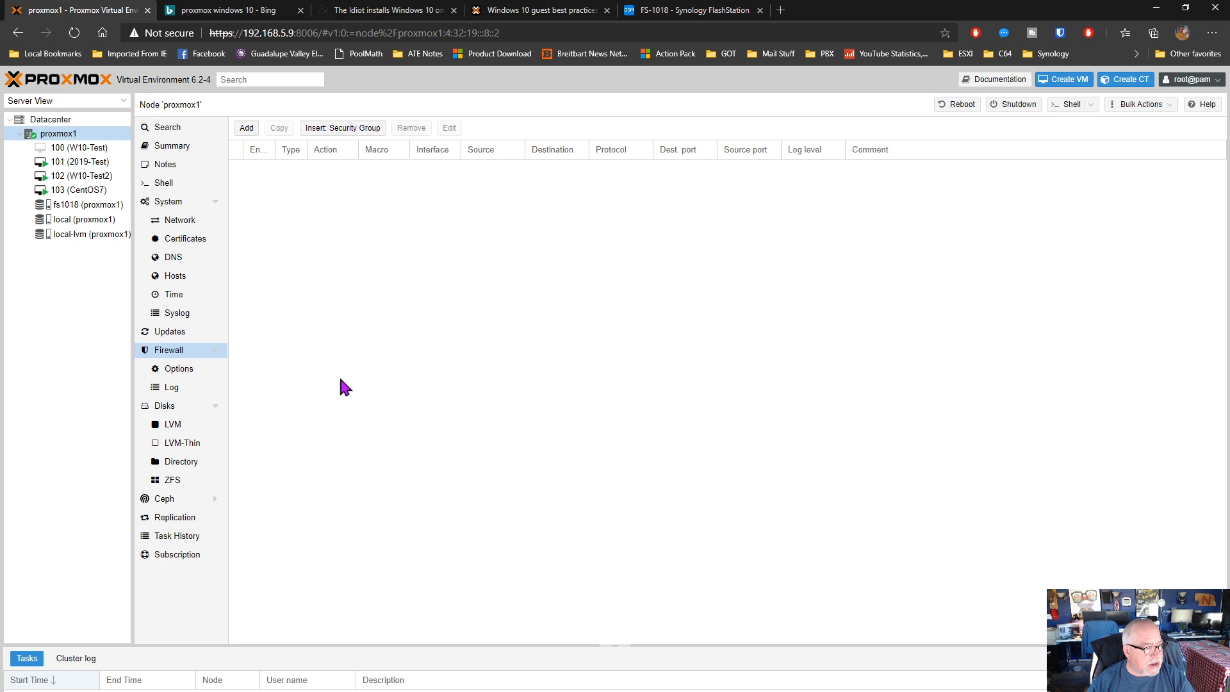
# Examine the node's physical disks and its LVM, LVM-Thin, Directory and ZFS storage
pyautogui.click(169, 409)
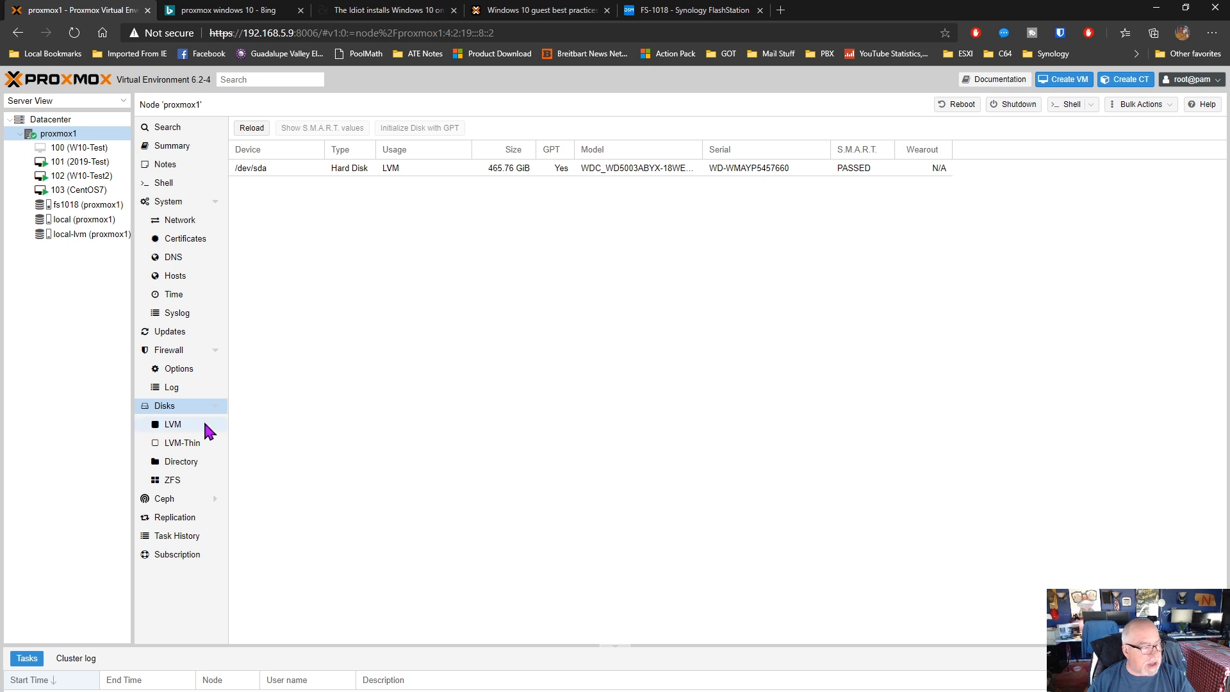
pyautogui.click(174, 424)
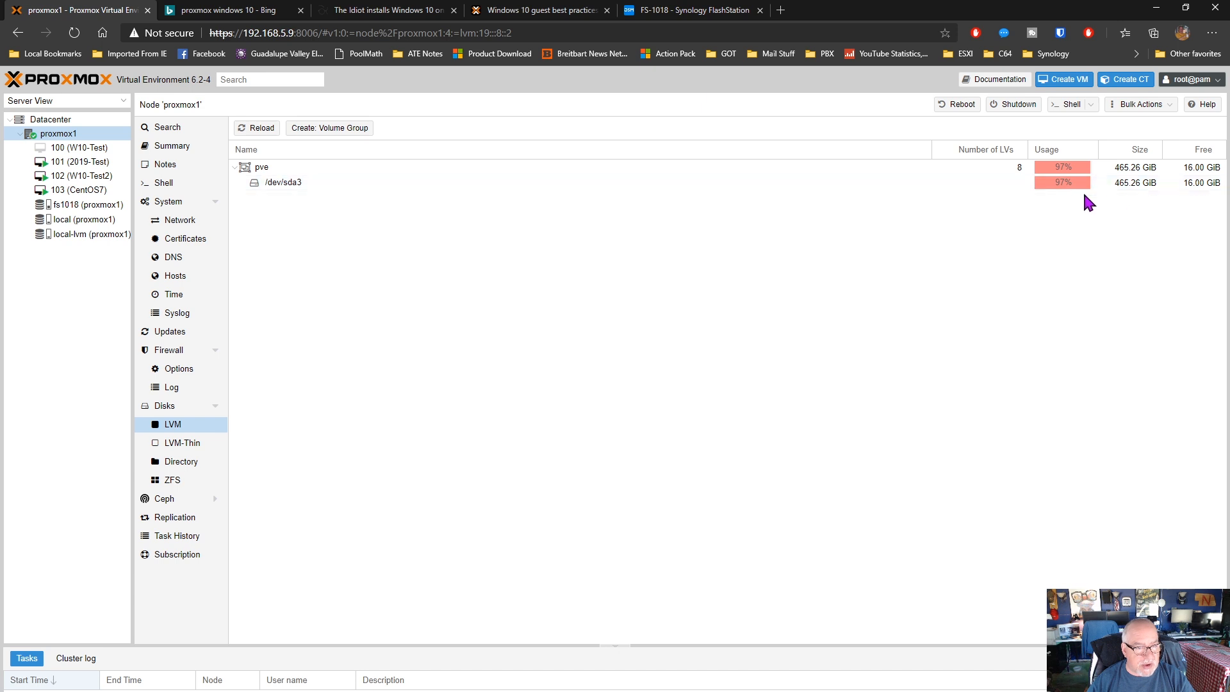
pyautogui.click(186, 444)
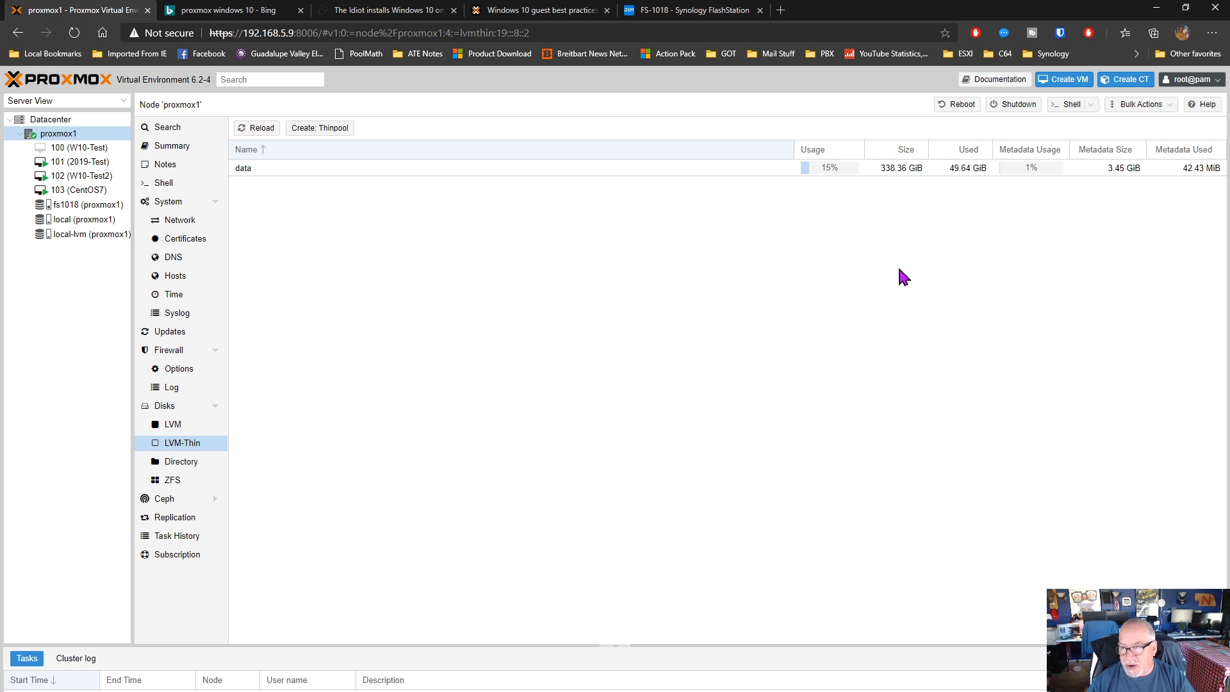
pyautogui.click(186, 465)
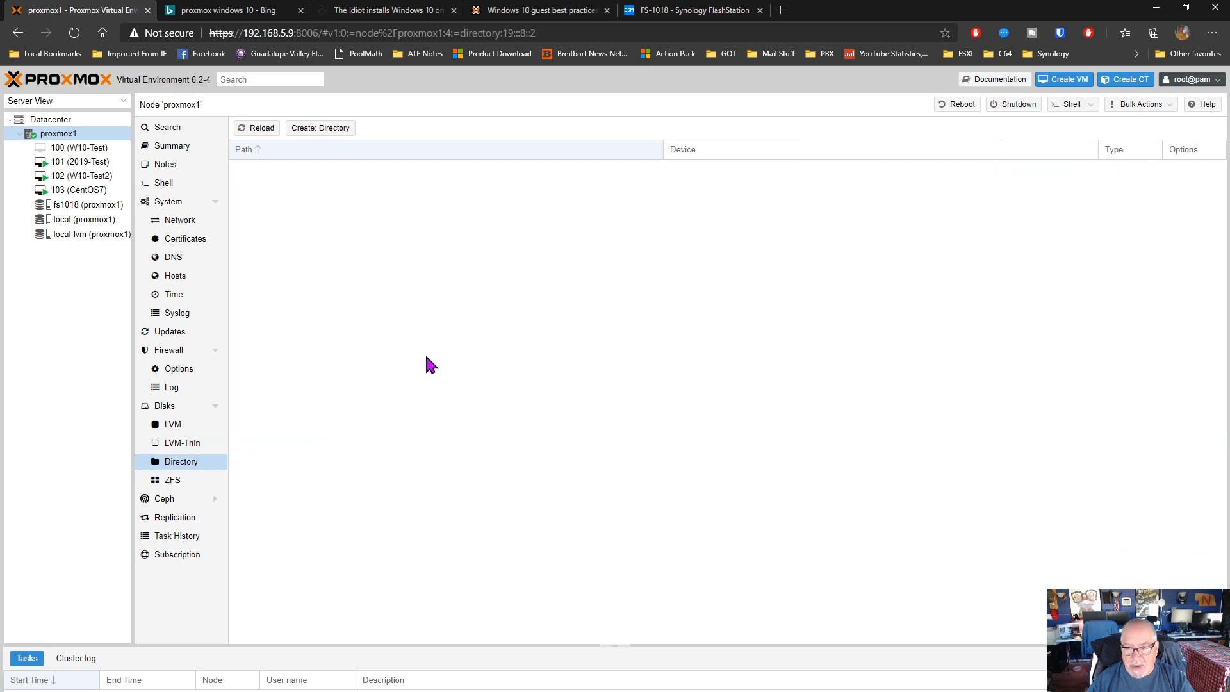
pyautogui.click(168, 481)
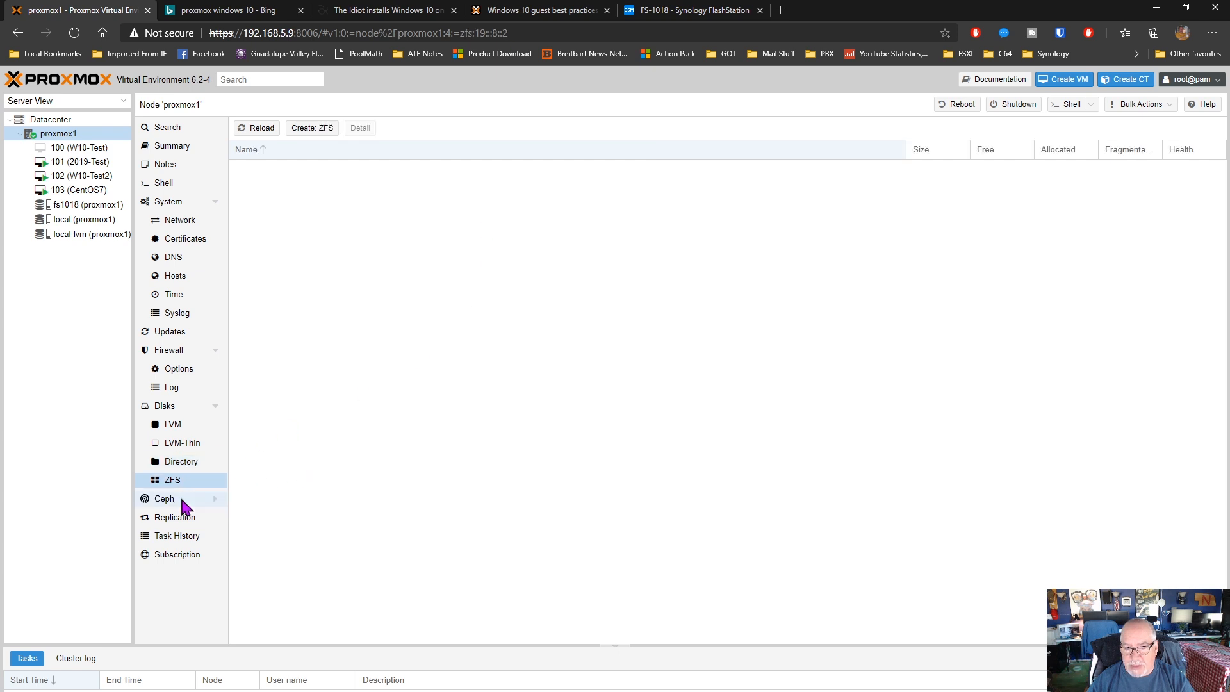
# Check the node's Ceph status, replication, task history and subscription
pyautogui.click(164, 503)
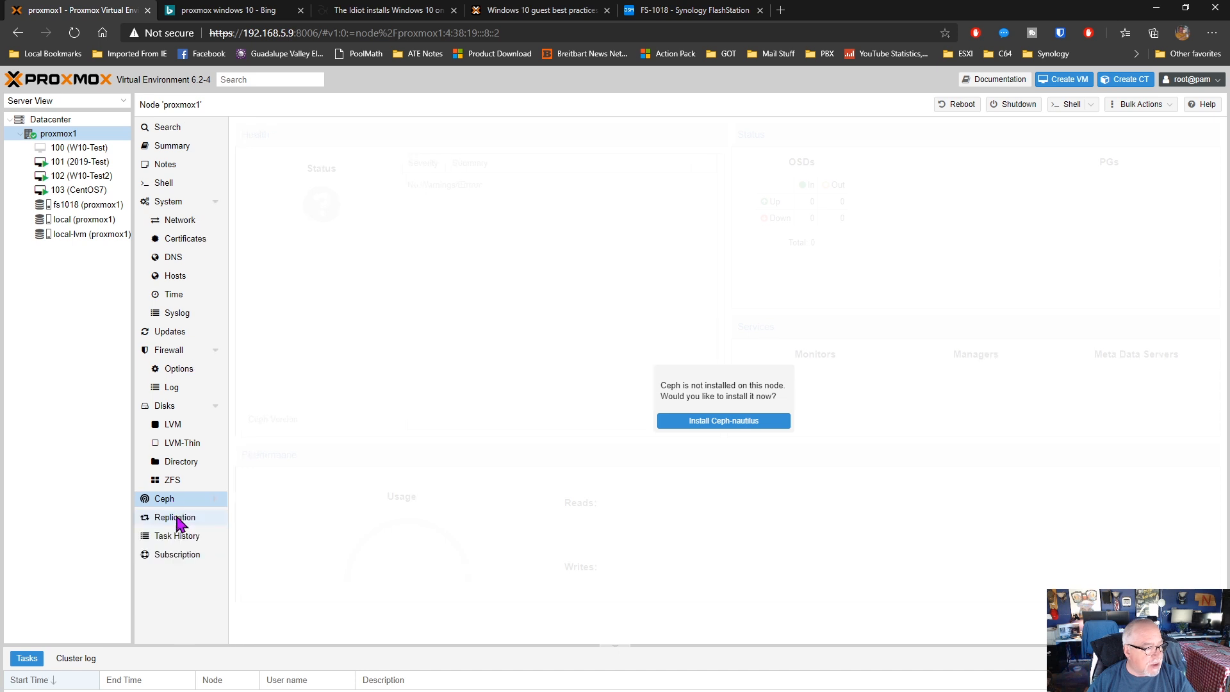
pyautogui.click(179, 520)
pyautogui.click(181, 538)
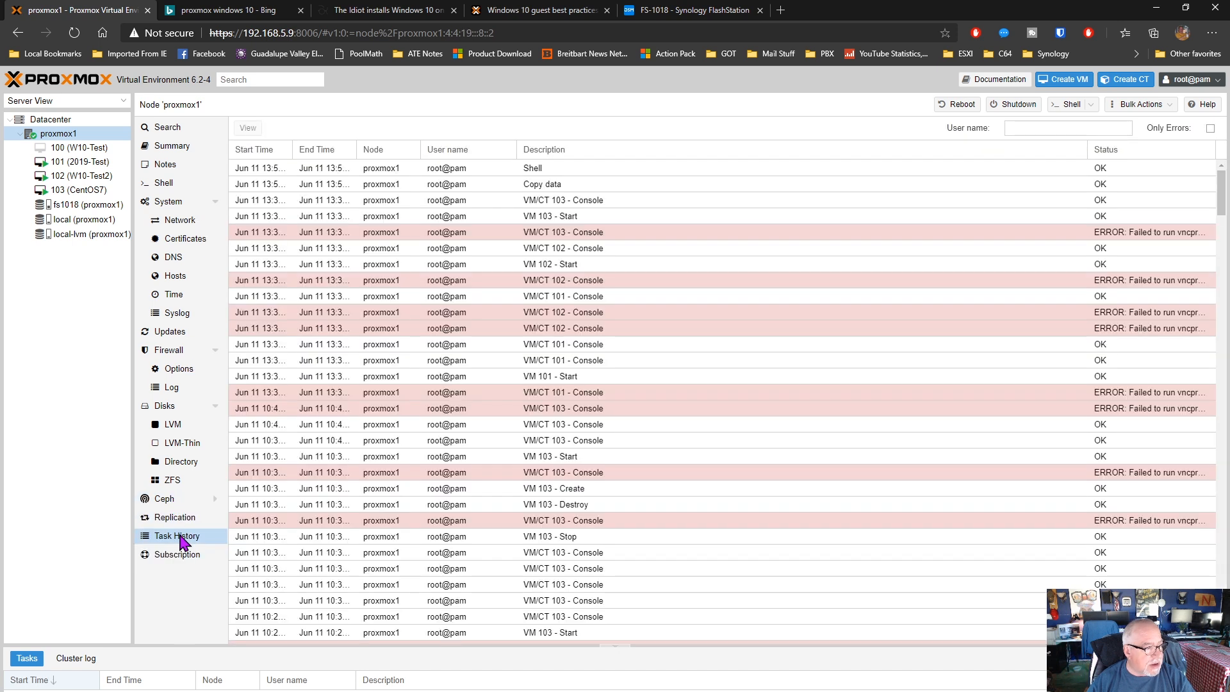
pyautogui.click(183, 560)
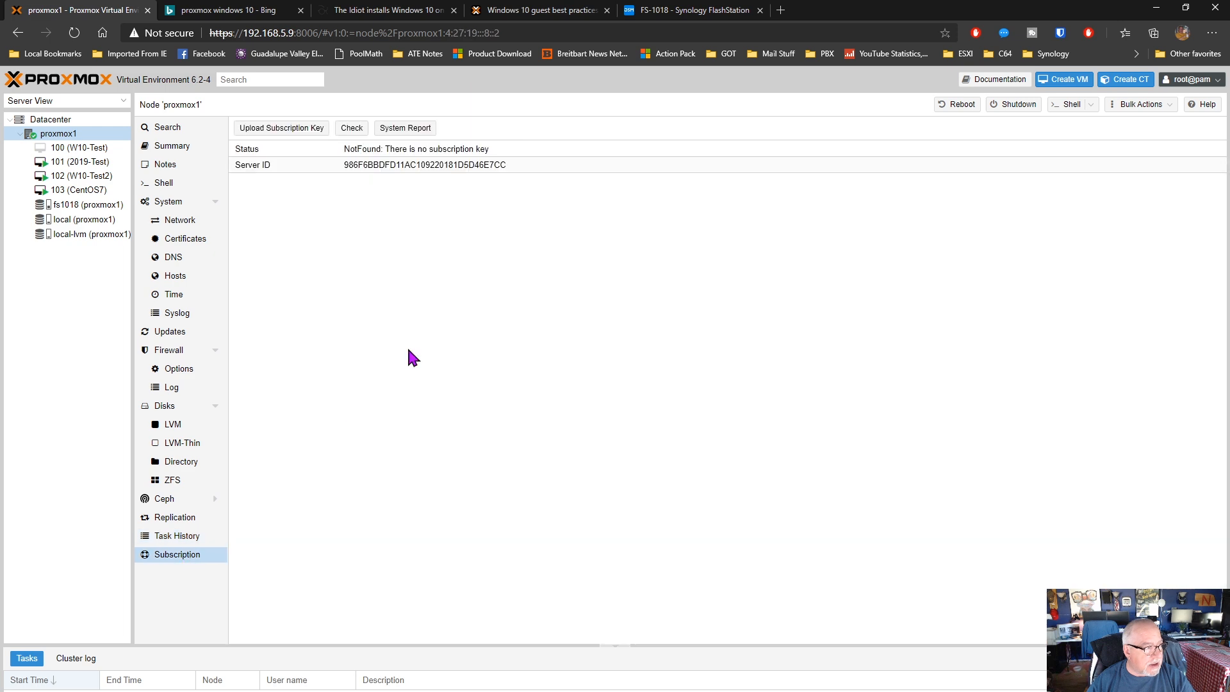
# Return to the node summary, then view the consoles of VMs 100 (W10-Test) and 101 (2019-Test) and the summary of VM 101
pyautogui.click(162, 149)
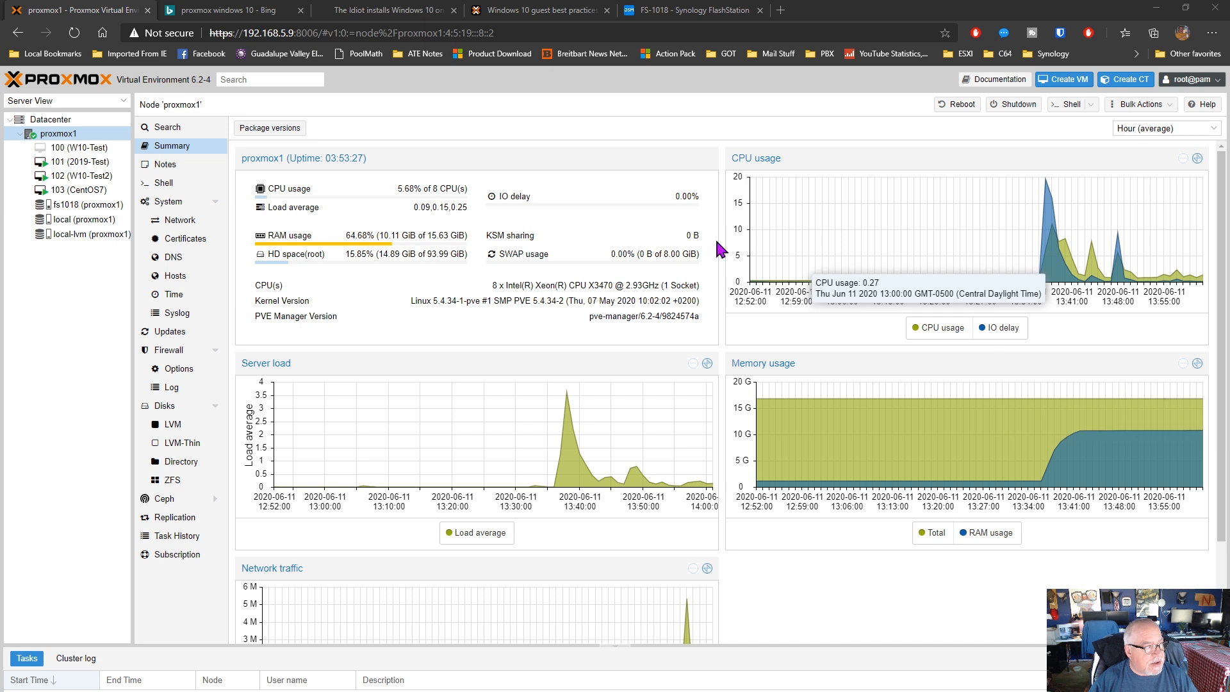
pyautogui.click(84, 149)
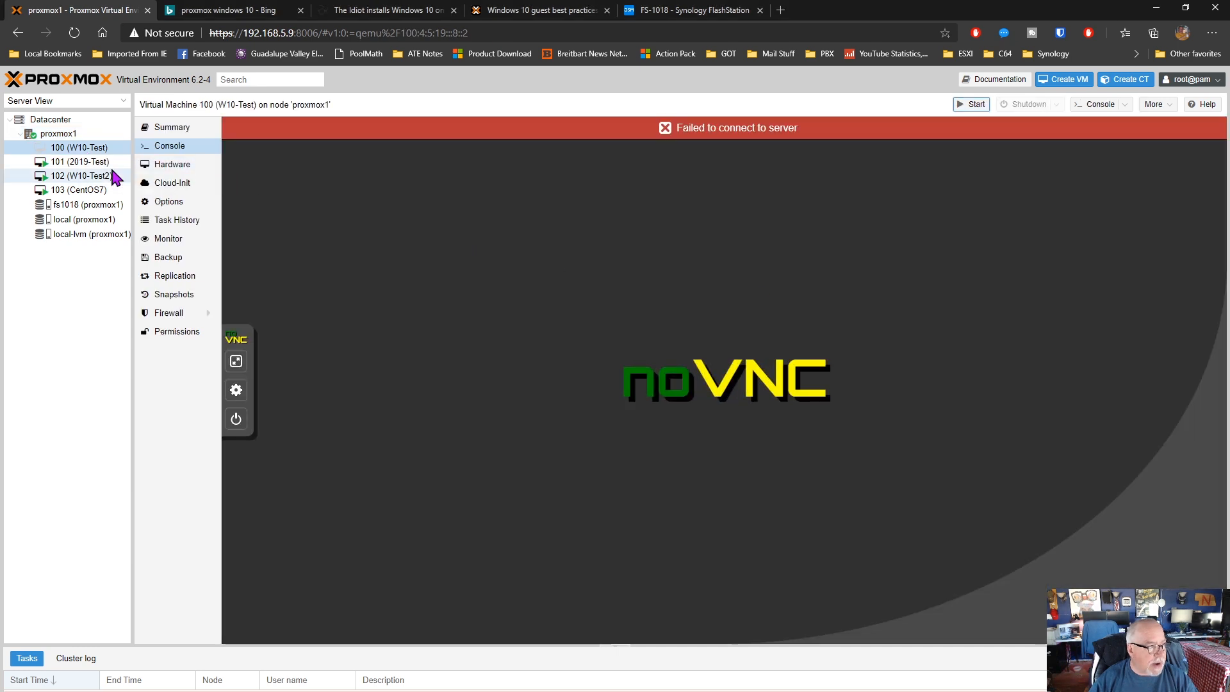
pyautogui.click(96, 164)
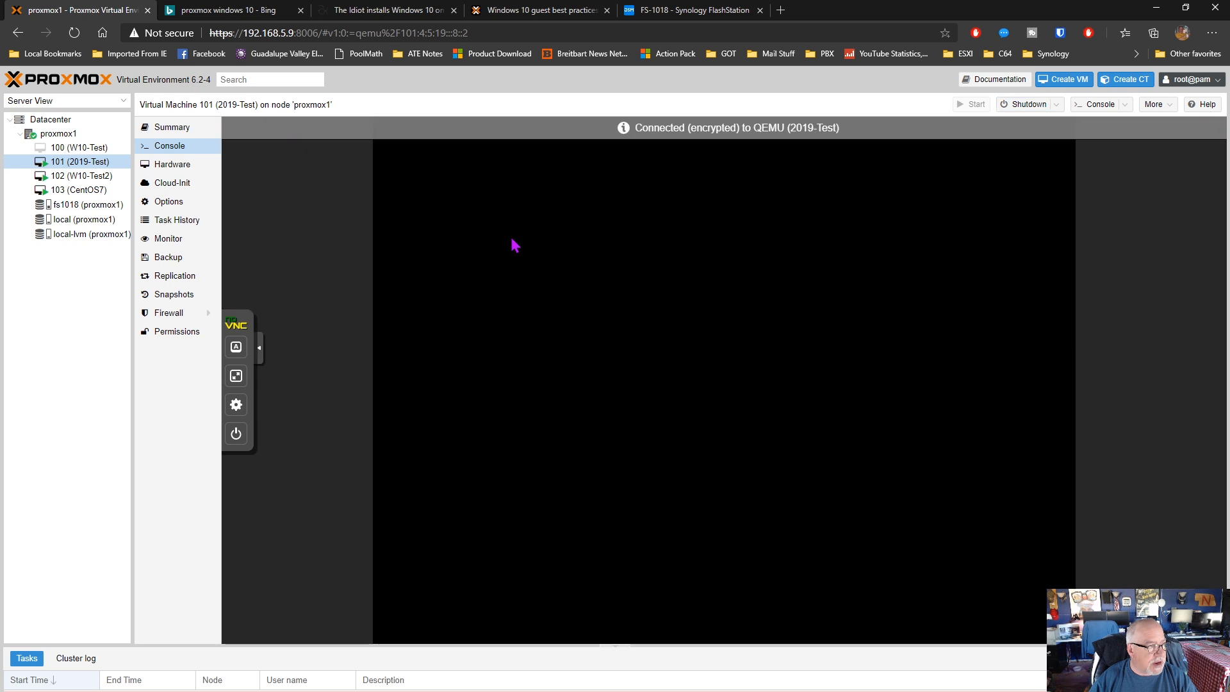
pyautogui.click(178, 129)
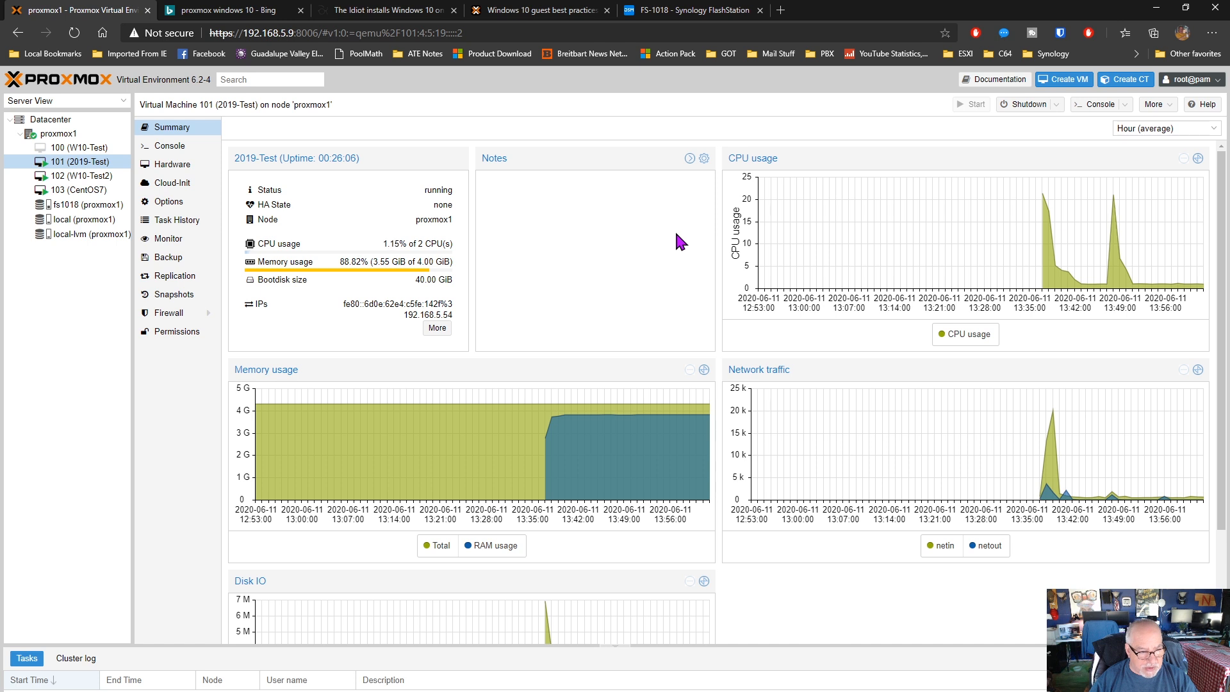
# Compare the summaries of VMs 101 (2019-Test), 102 (W10-Test2) and 103 (CentOS7), and view the console of VM 103
pyautogui.click(79, 177)
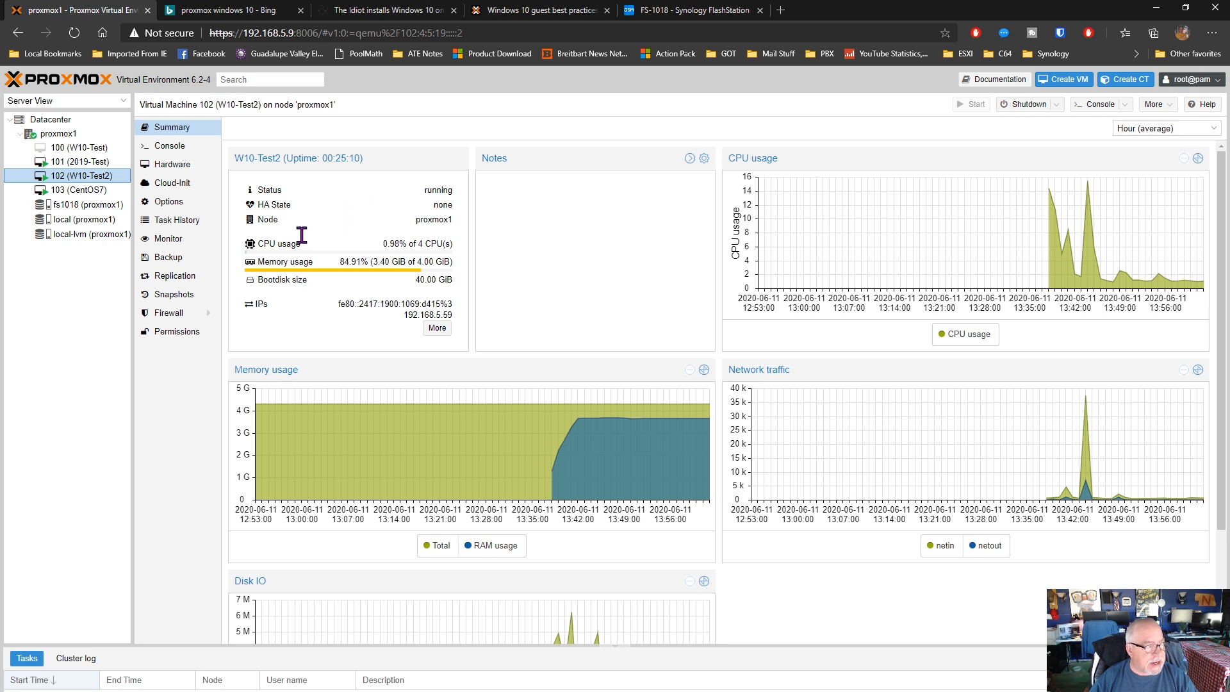
pyautogui.click(80, 162)
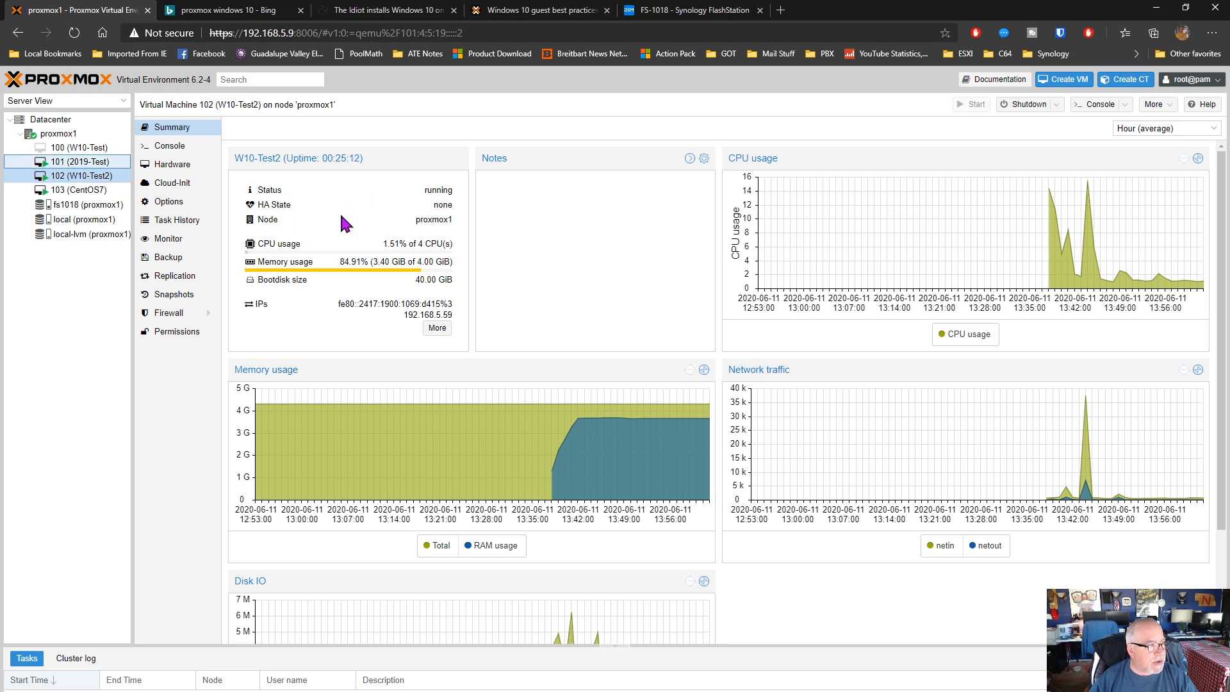
pyautogui.click(98, 177)
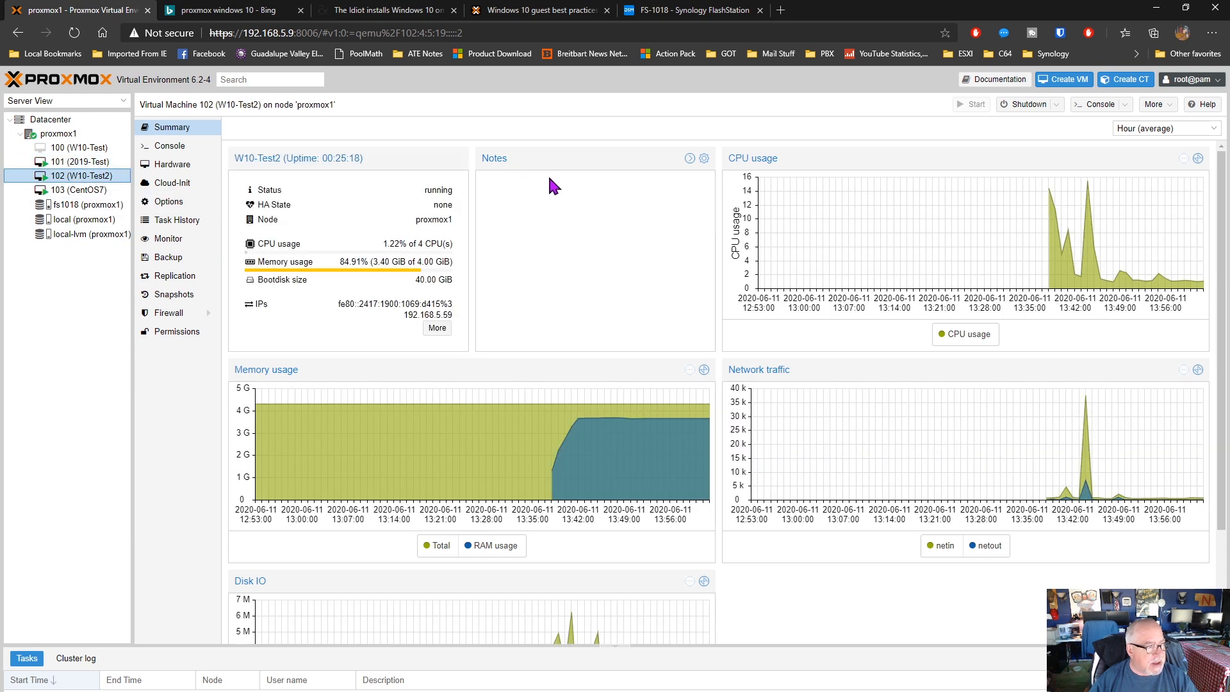
pyautogui.click(76, 191)
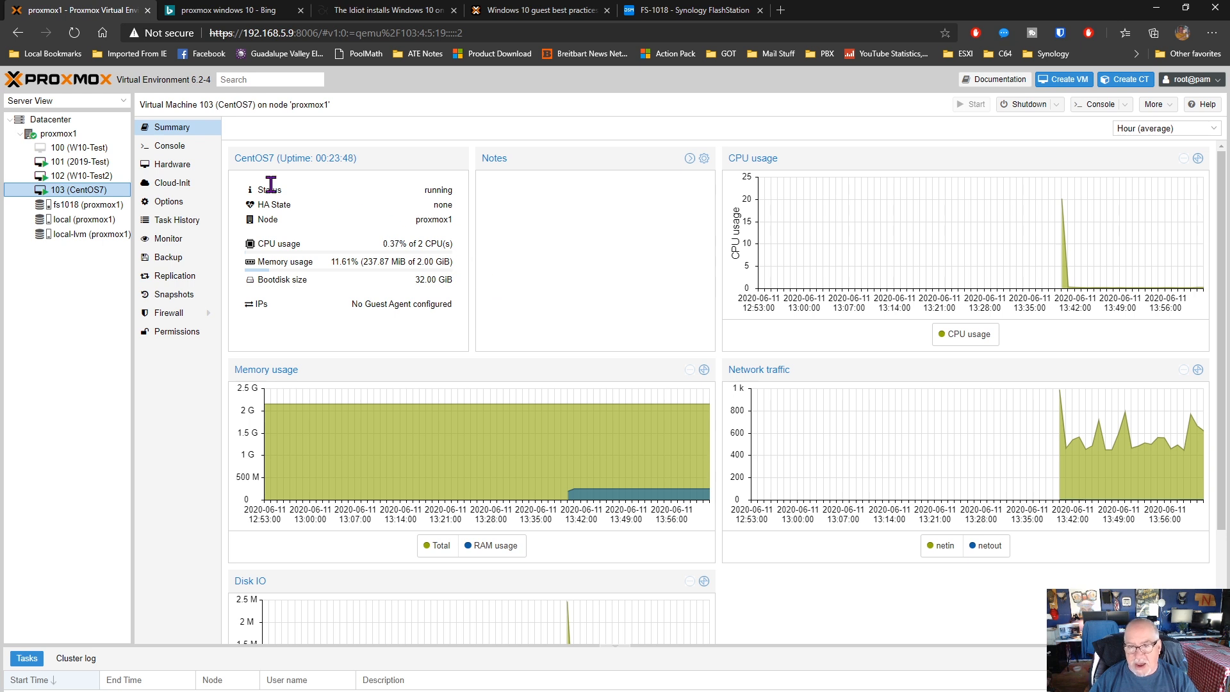
pyautogui.click(179, 150)
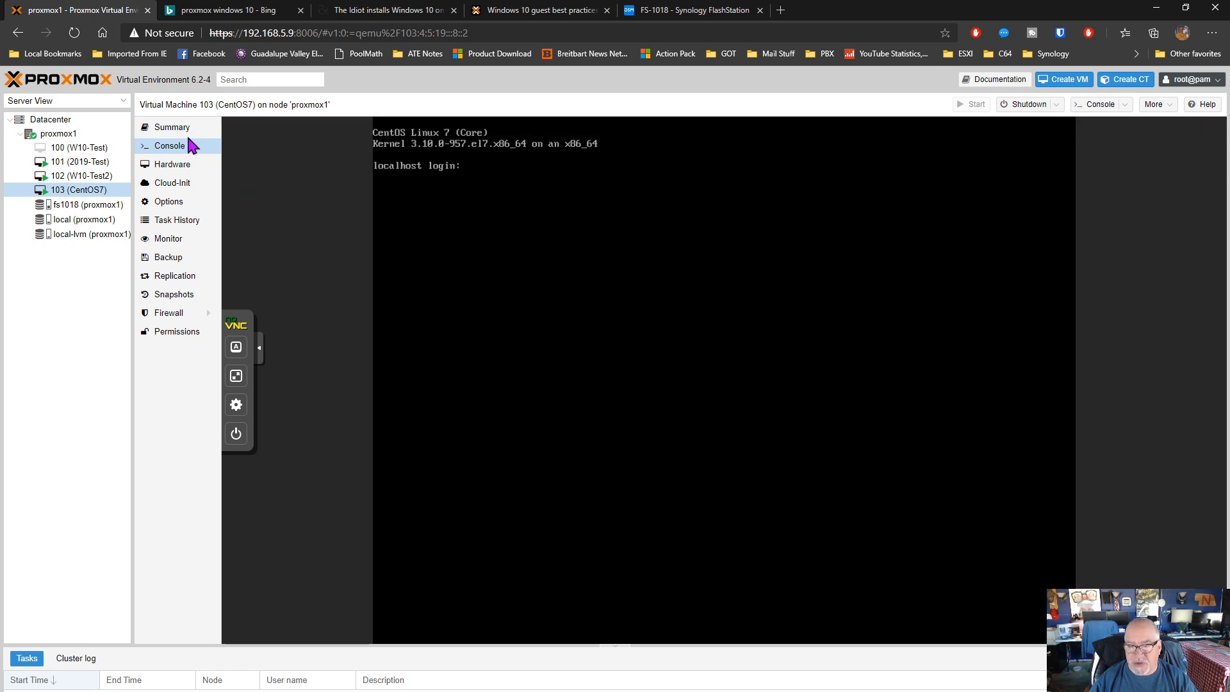
pyautogui.click(171, 128)
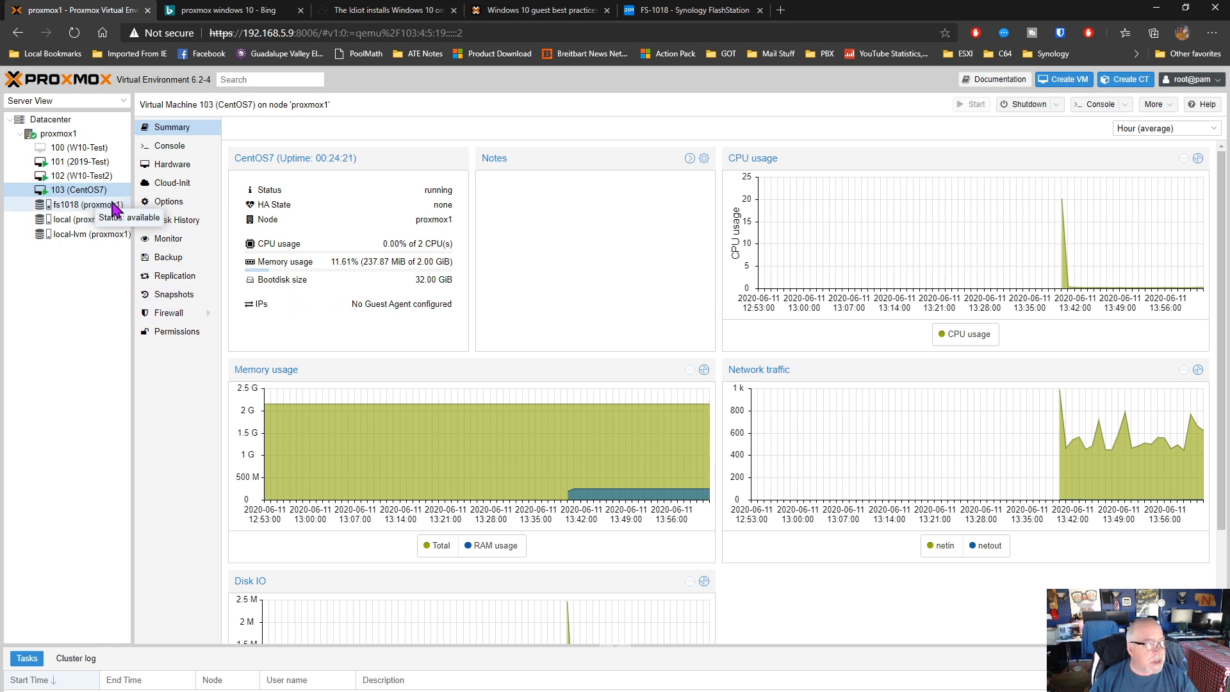
pyautogui.click(73, 163)
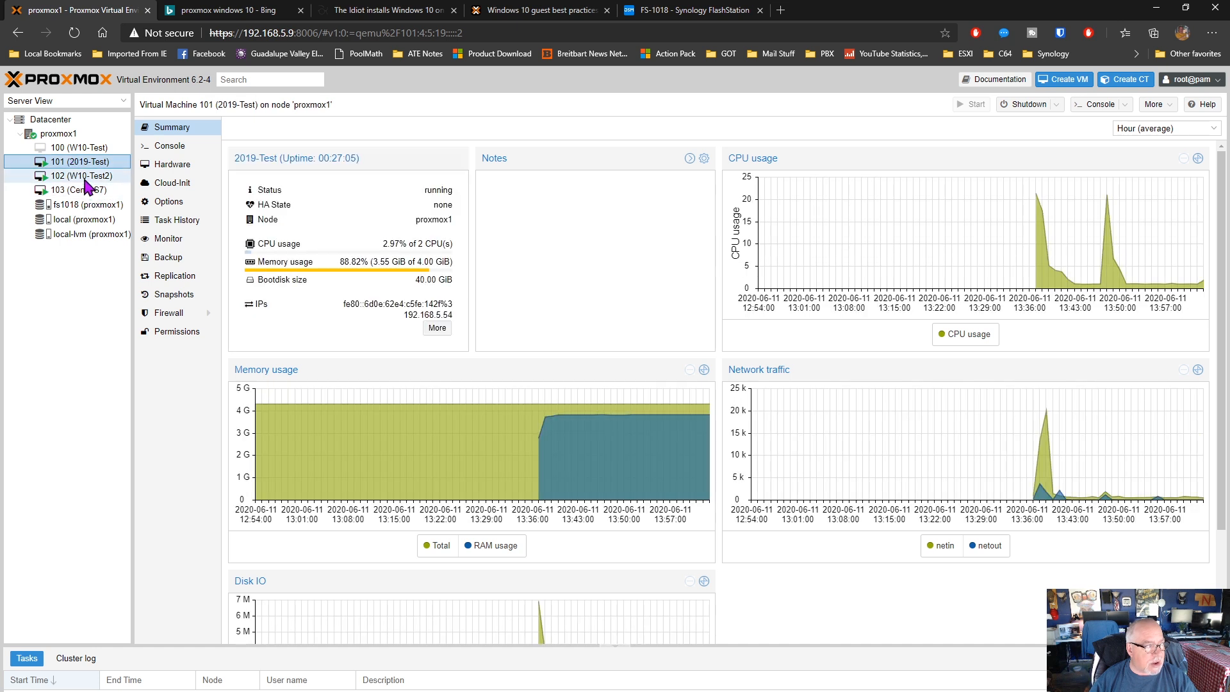
pyautogui.click(85, 176)
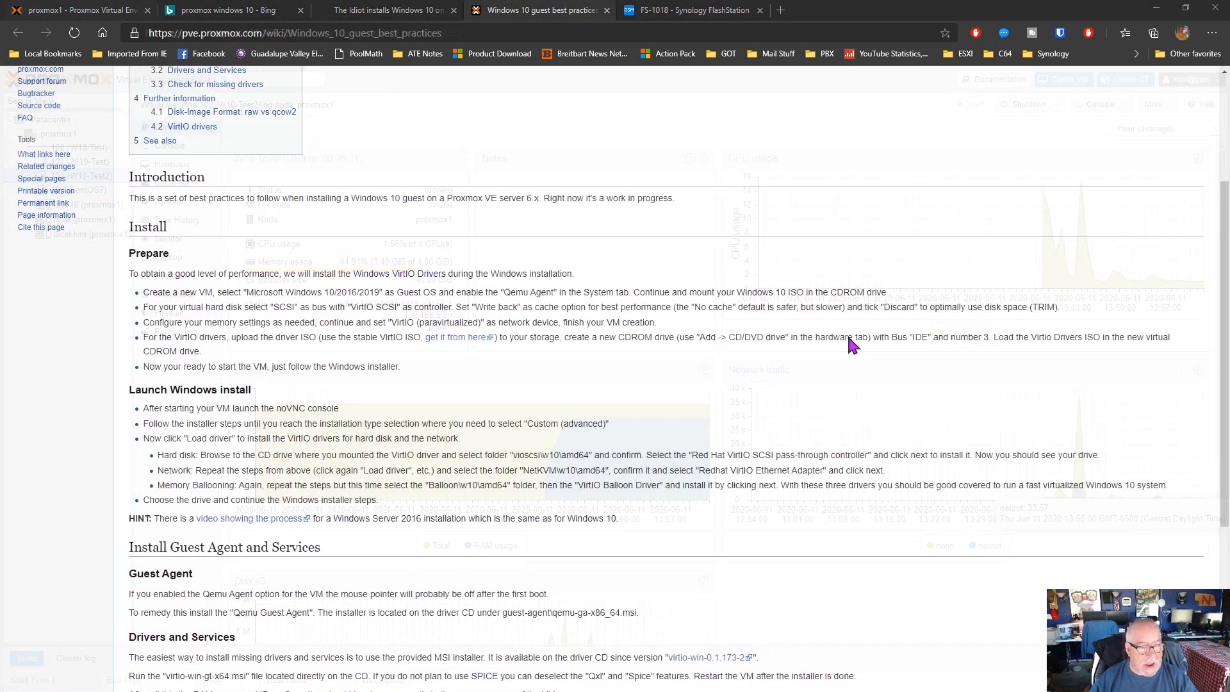
# Read the blog guide on installing Windows 10 on Proxmox, covering the VM creation settings and the storage driver steps
pyautogui.scroll(3, 852, 346)
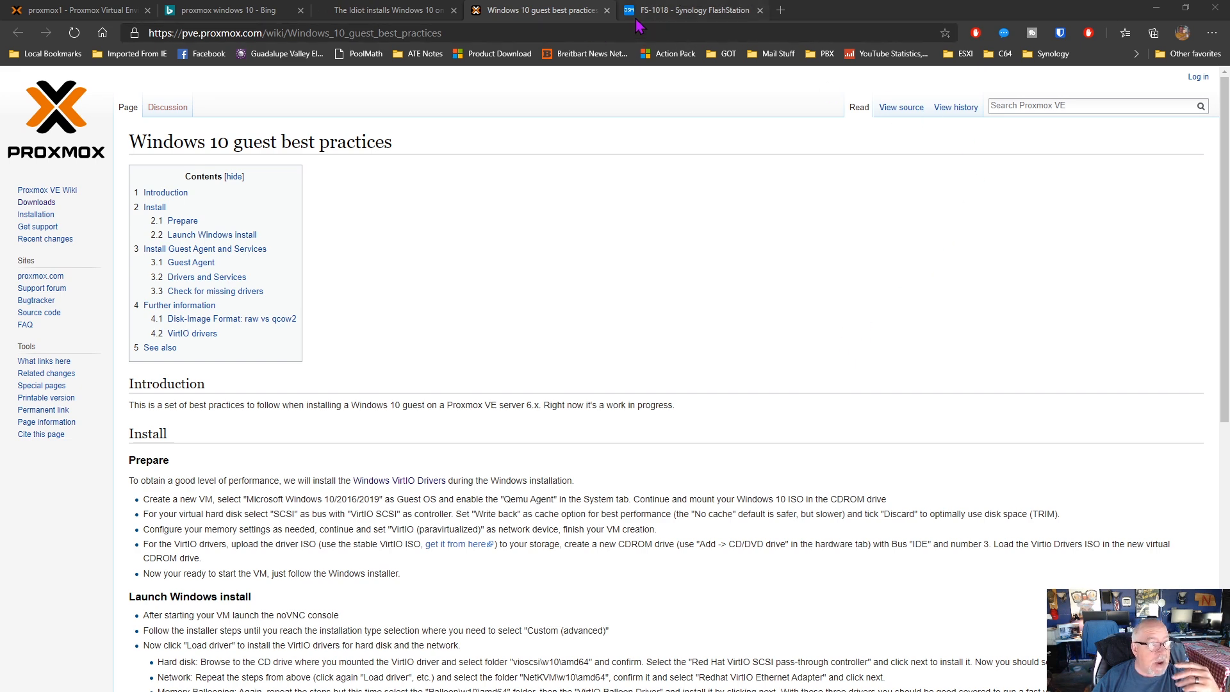
pyautogui.click(406, 13)
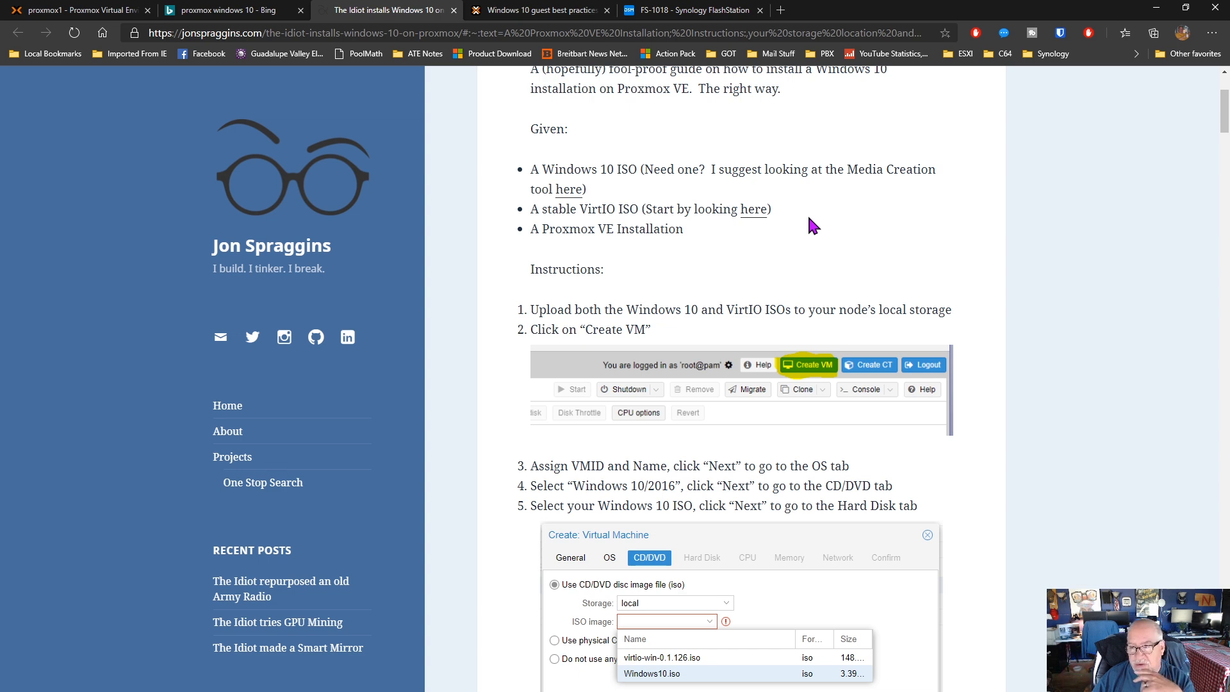
pyautogui.scroll(-5, 763, 419)
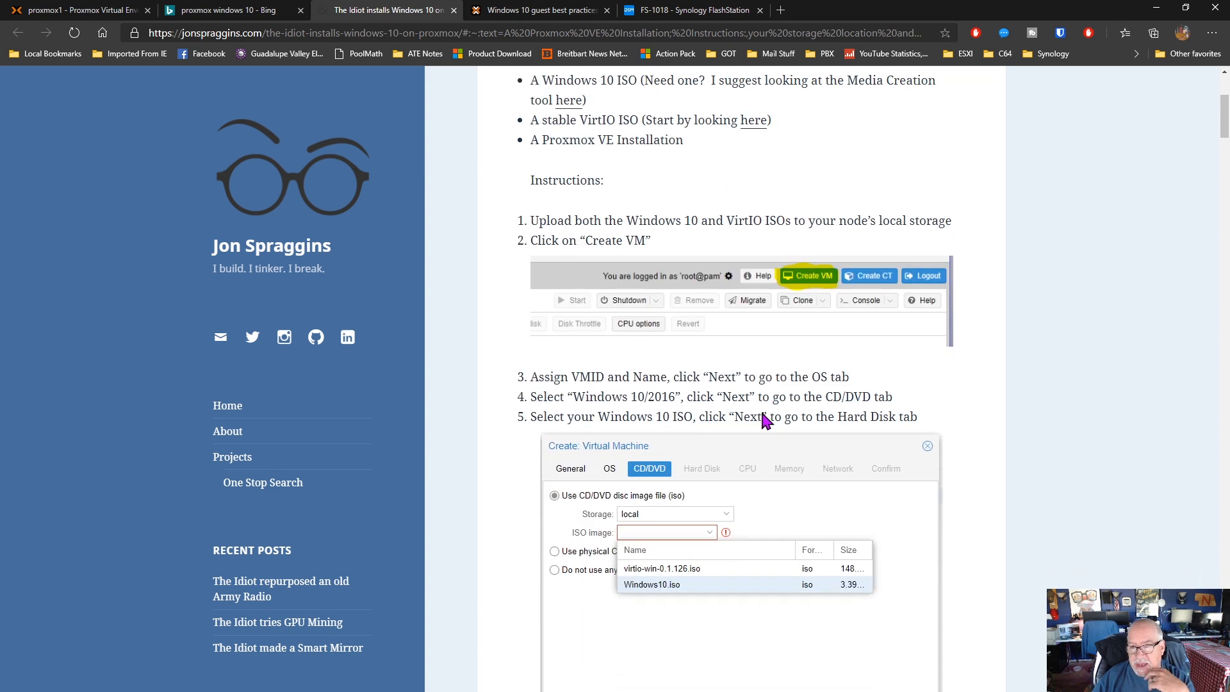
pyautogui.scroll(-10, 762, 415)
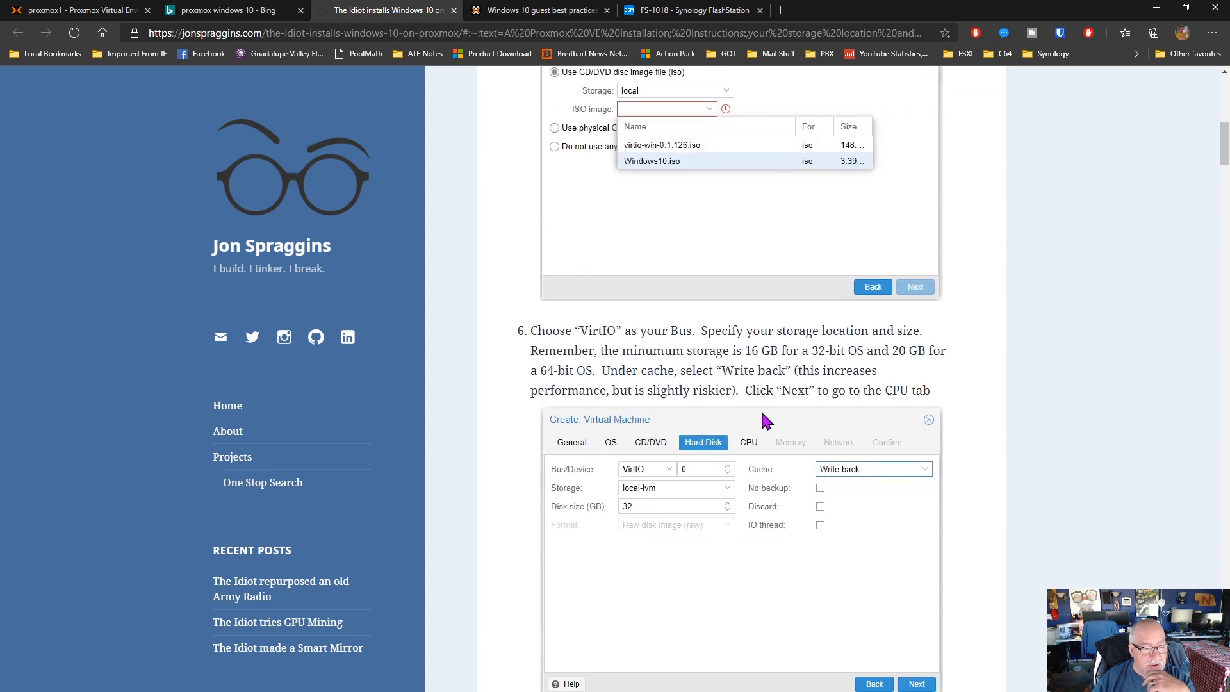
pyautogui.scroll(-16, 763, 417)
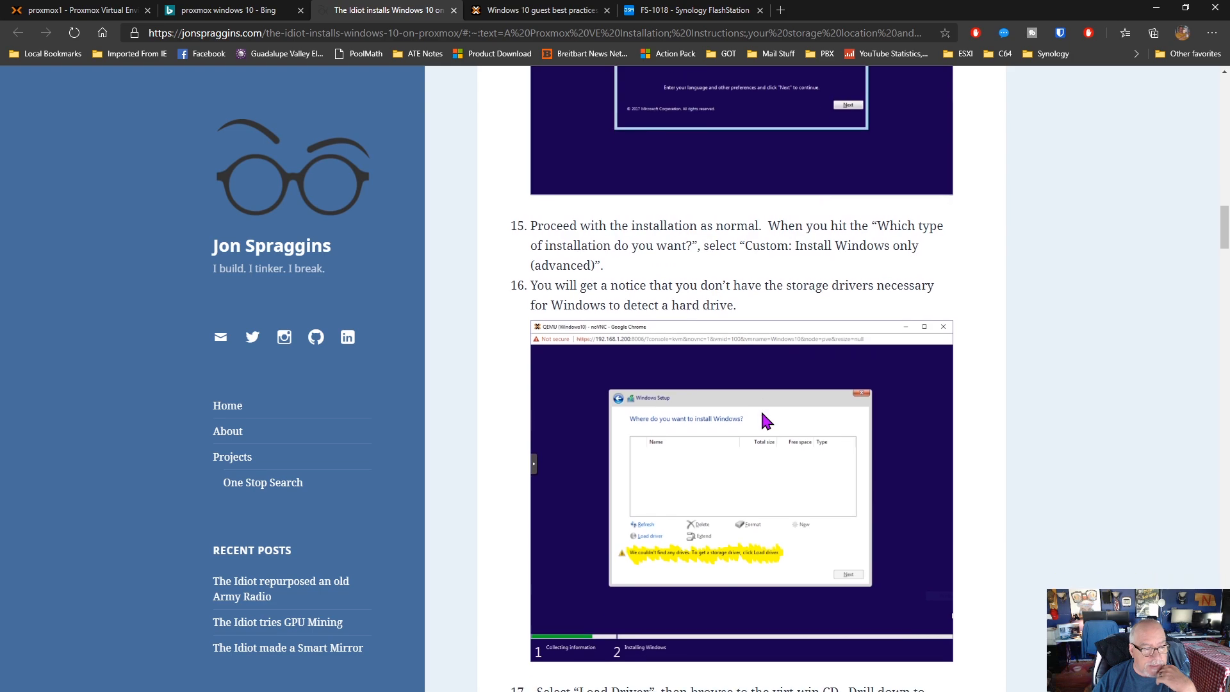
pyautogui.scroll(-10, 762, 421)
pyautogui.scroll(20, 763, 421)
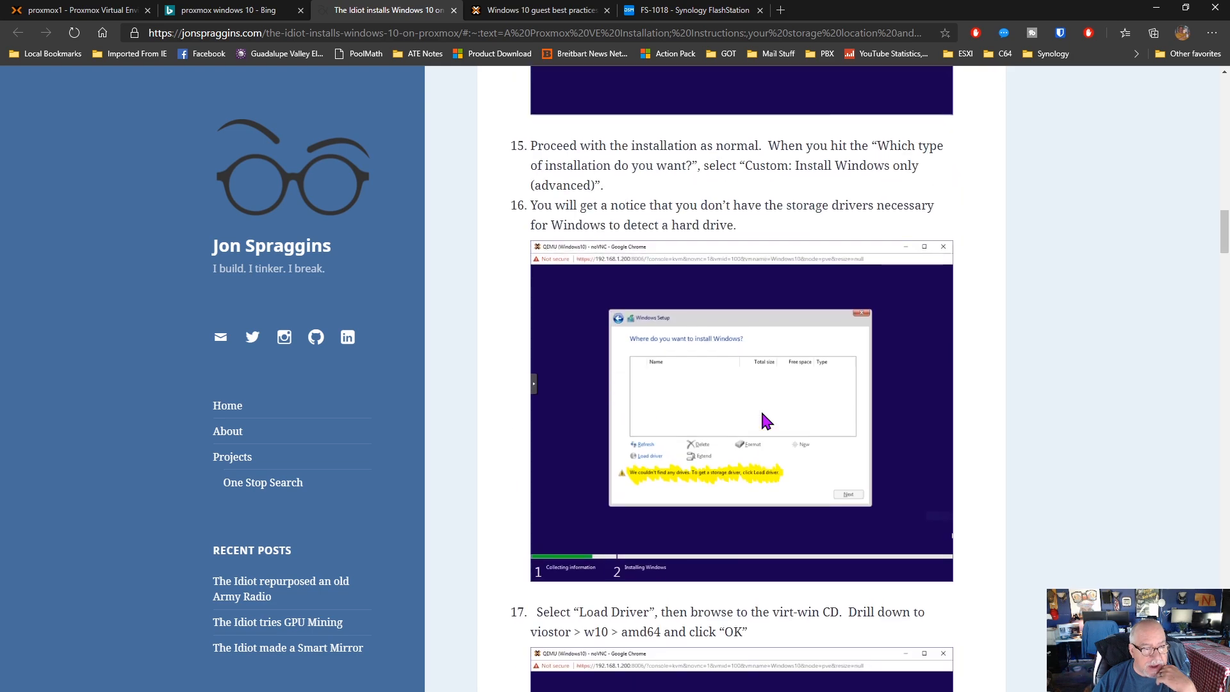
pyautogui.scroll(16, 762, 419)
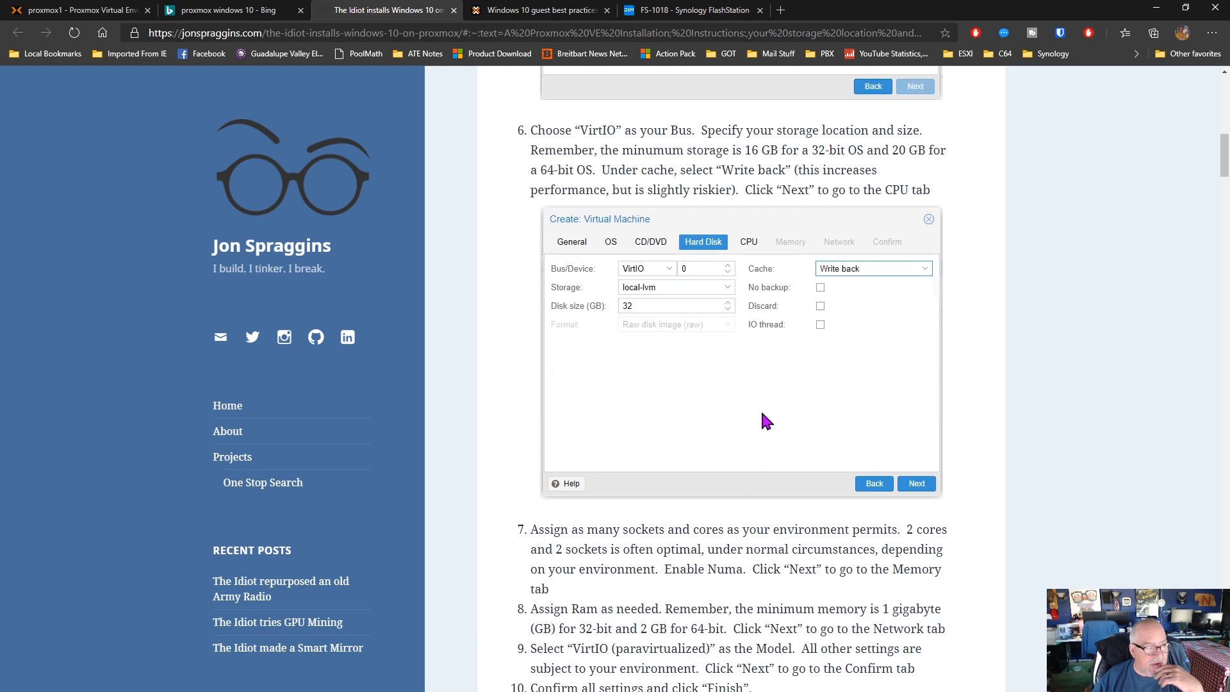
# Read the Proxmox wiki's Windows 10 guest best practices on preparation, installation, guest agent and VirtIO drivers
pyautogui.click(538, 10)
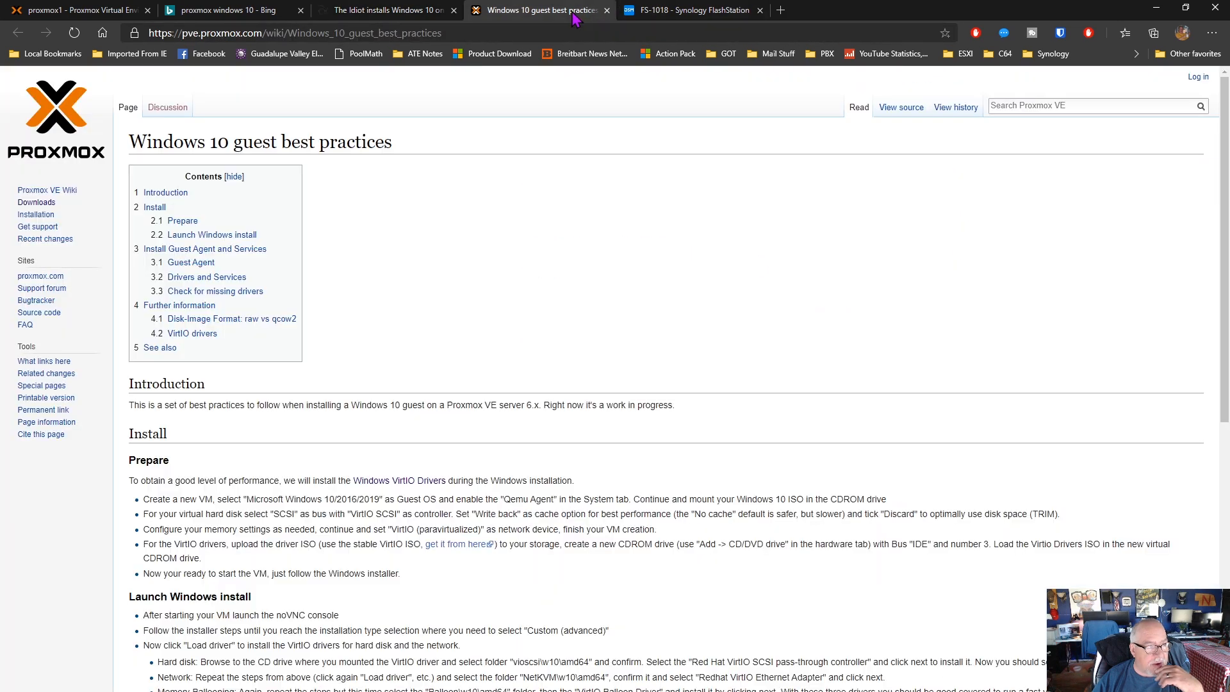
pyautogui.scroll(-5, 647, 266)
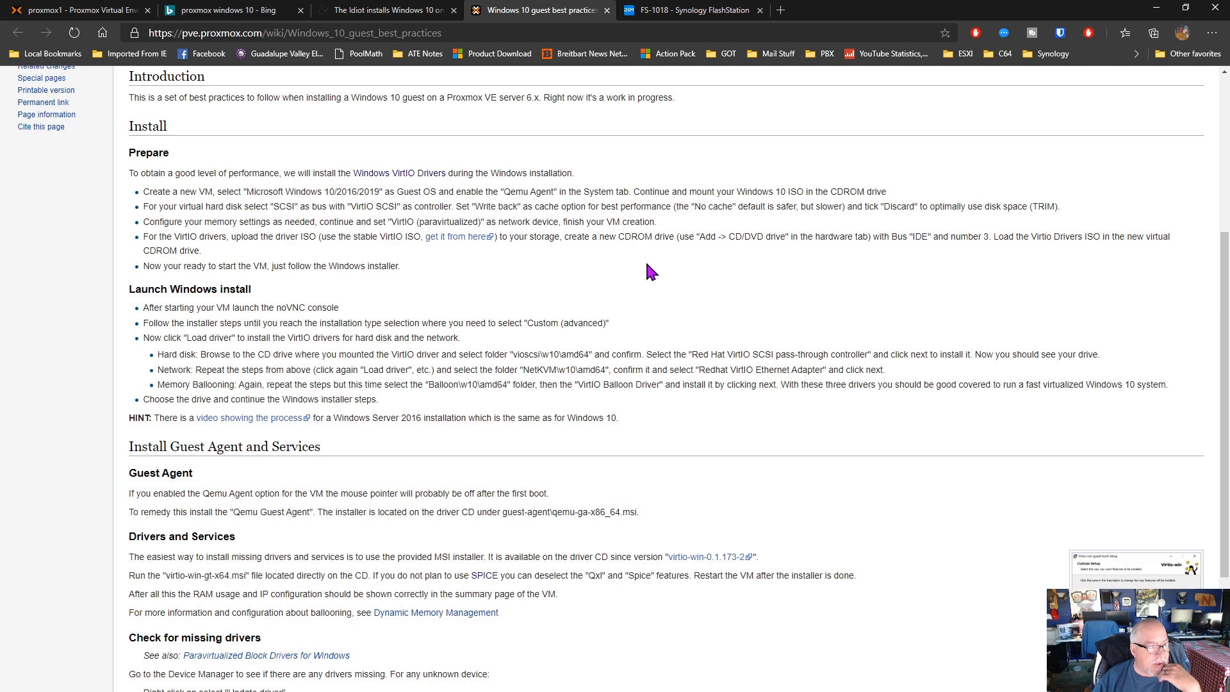
pyautogui.scroll(-5, 647, 269)
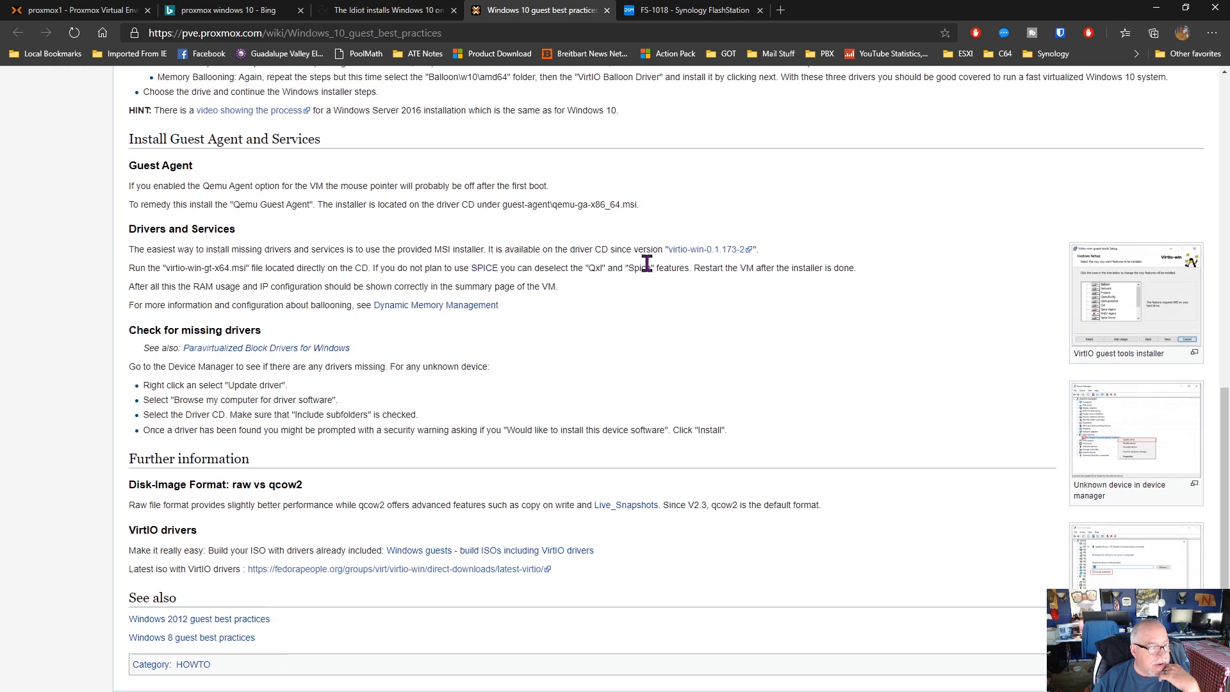
pyautogui.scroll(3, 647, 263)
pyautogui.scroll(5, 647, 263)
pyautogui.scroll(-2, 644, 260)
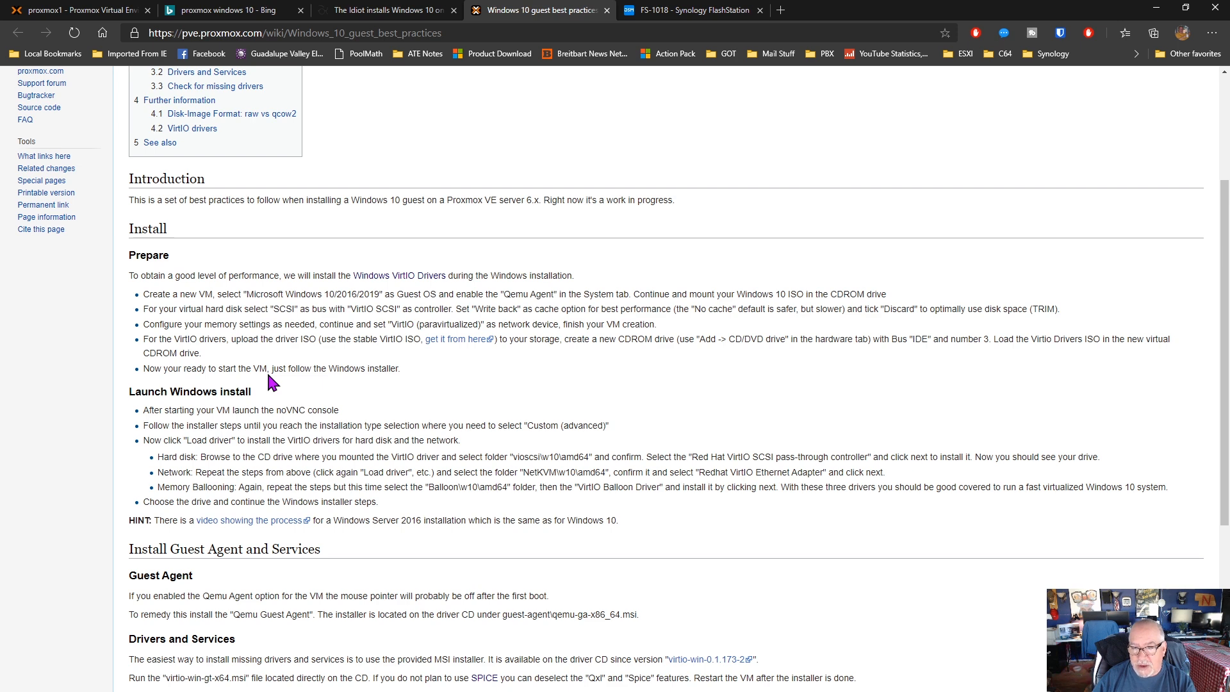
# Return to Proxmox and examine the hardware of VM 100 (W10-Test), including its VirtIO driver CD drive and network device settings
pyautogui.click(103, 11)
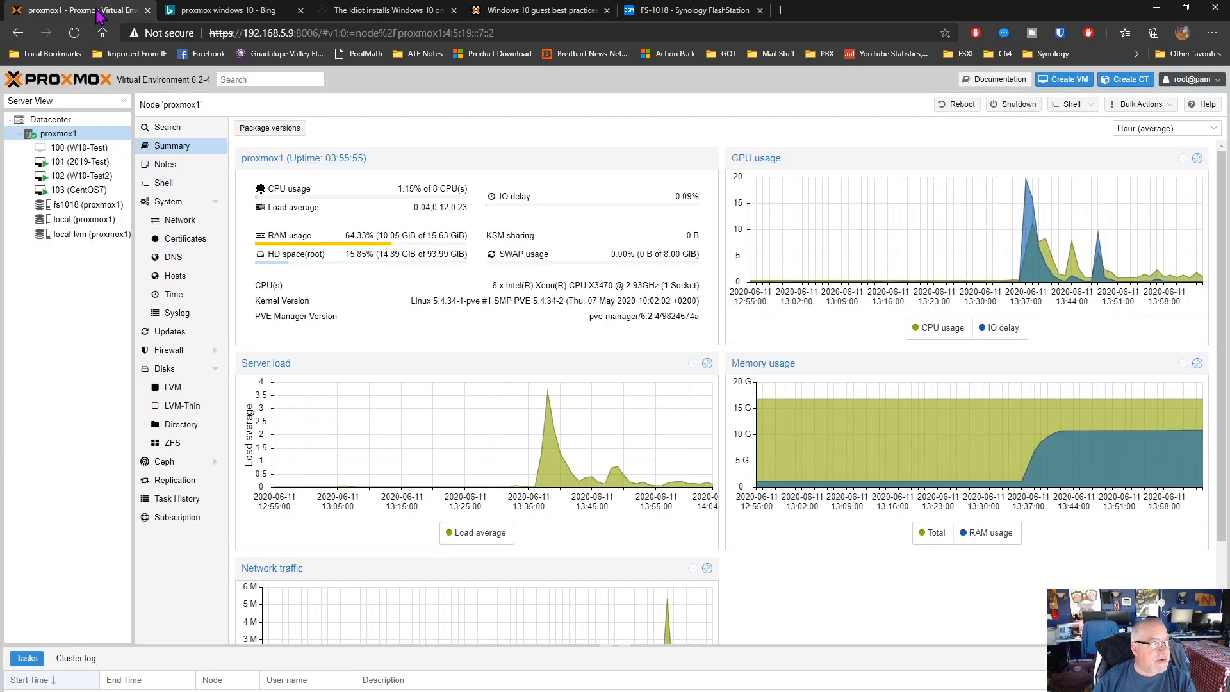
pyautogui.click(91, 150)
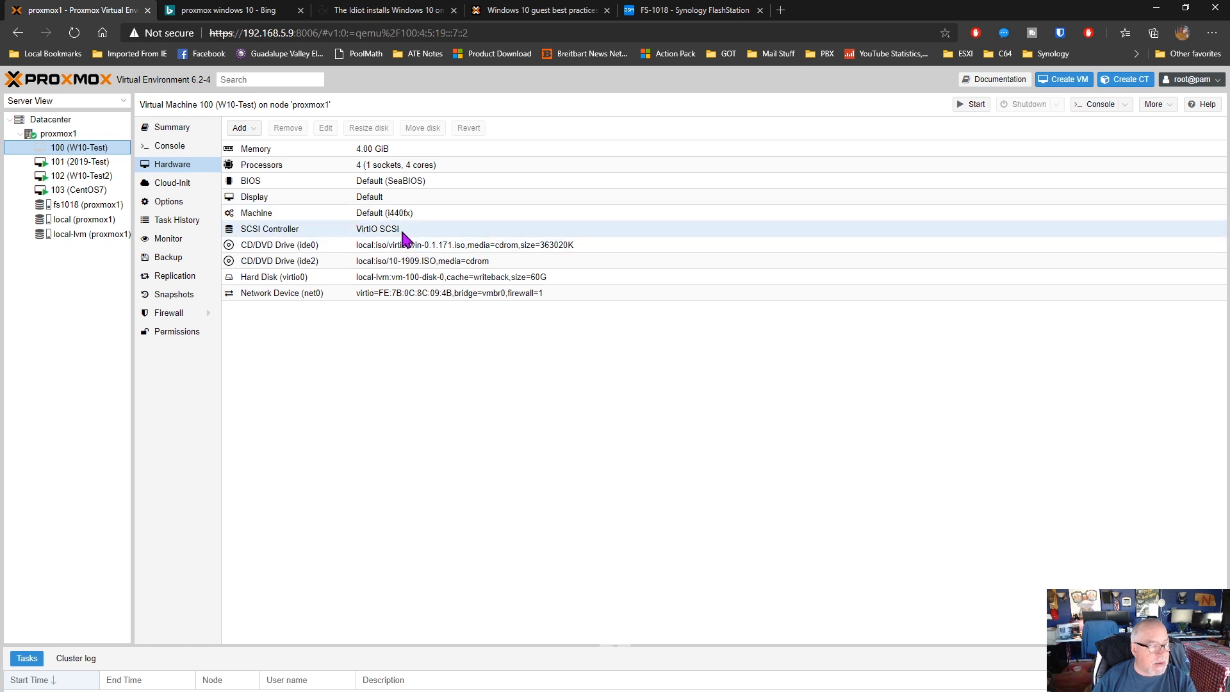
pyautogui.click(289, 282)
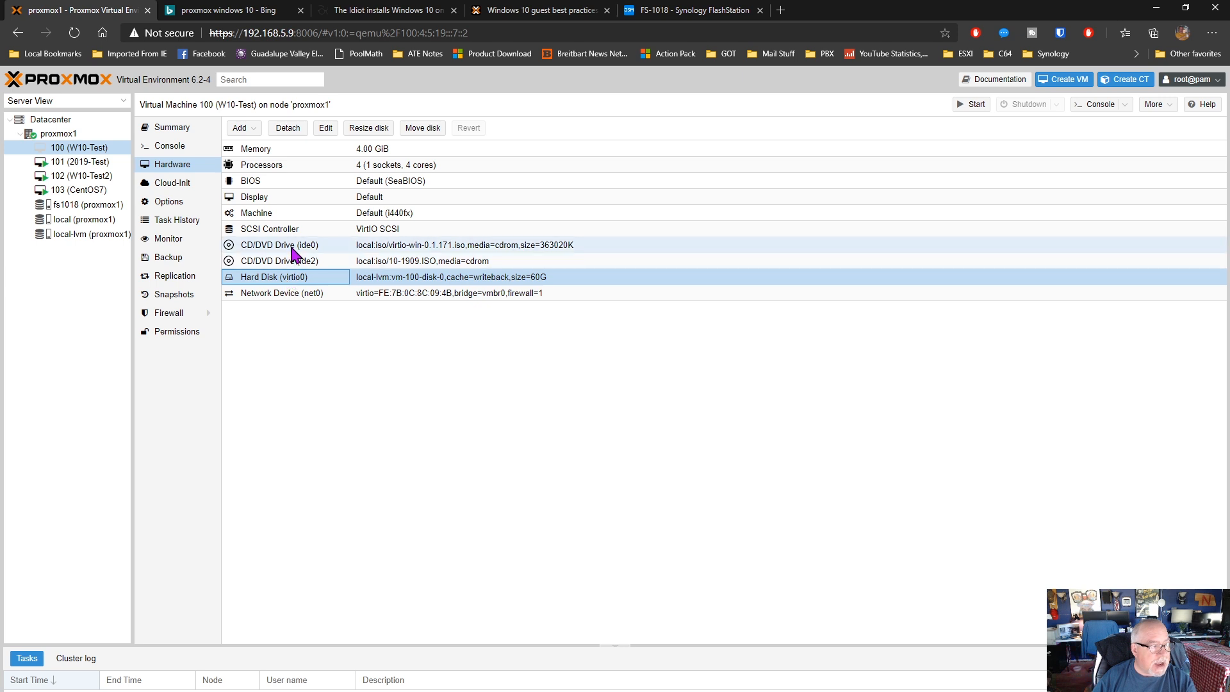
pyautogui.click(451, 247)
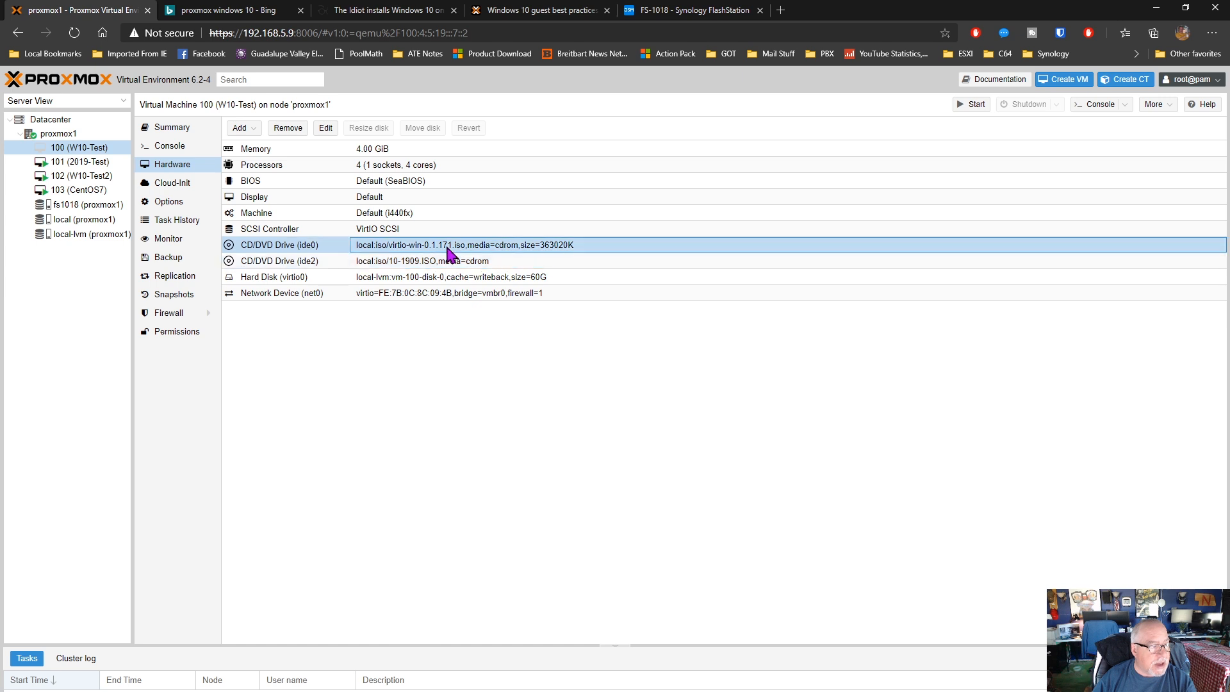
pyautogui.click(400, 296)
pyautogui.doubleClick(287, 297)
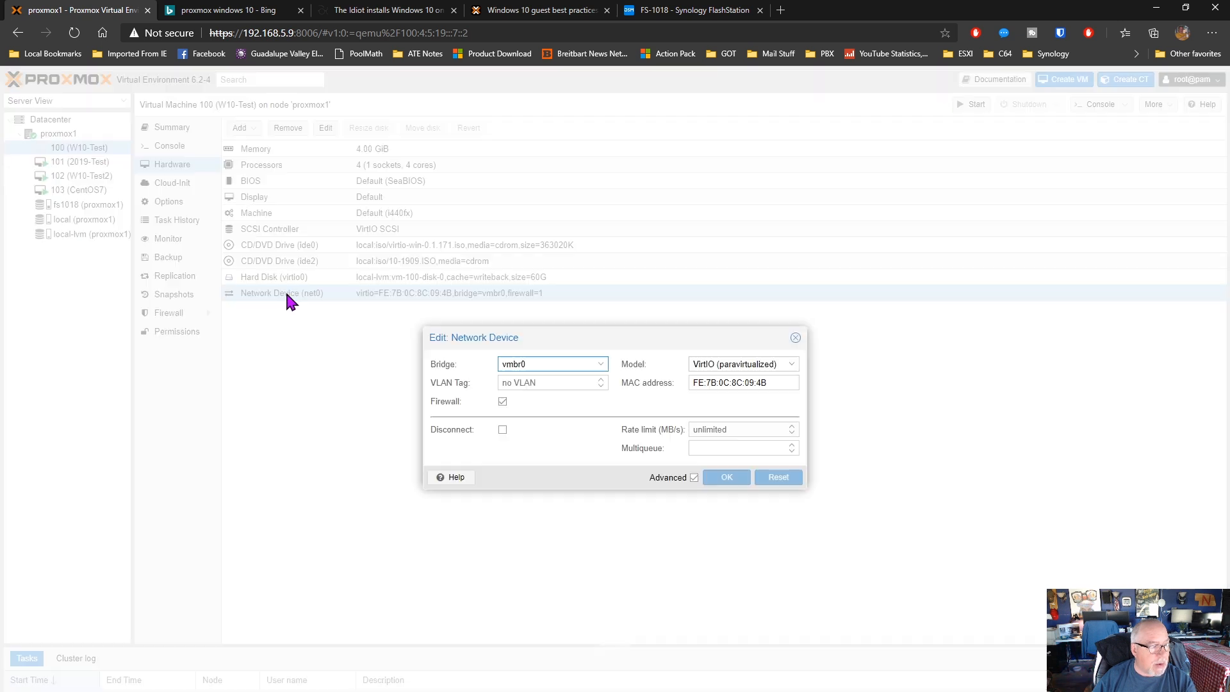
pyautogui.click(795, 338)
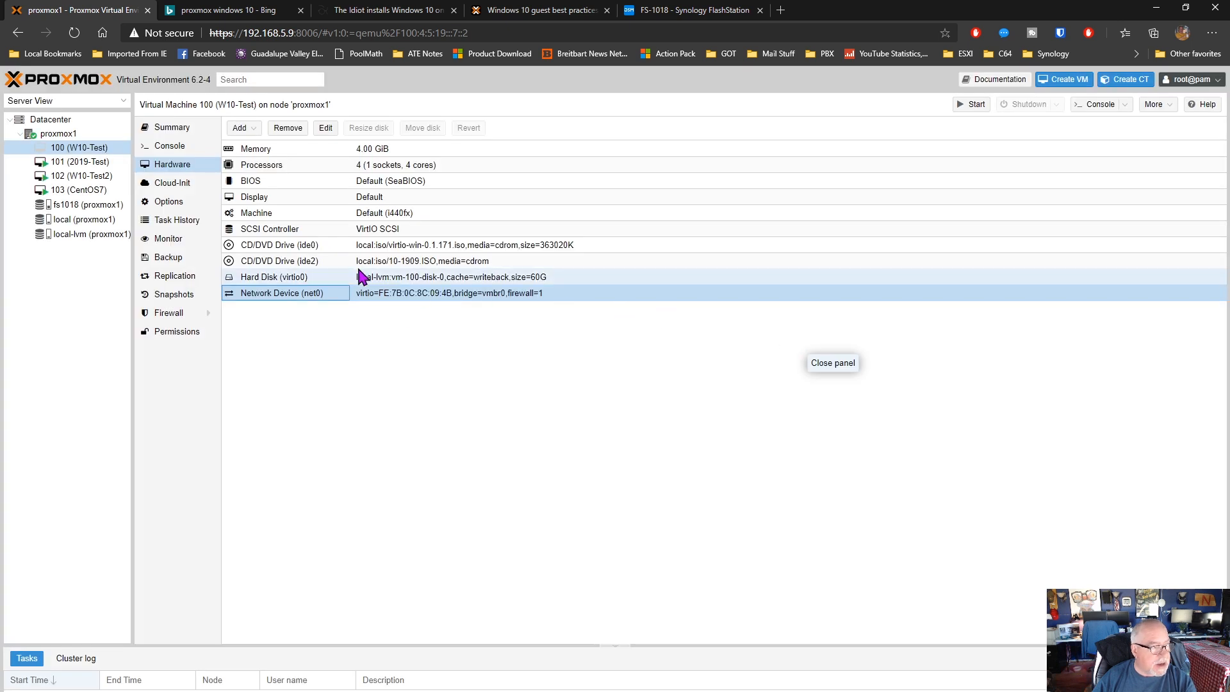
# Inspect VM 100's SCSI controller type and the cache setting of its virtio0 hard disk without changing them
pyautogui.doubleClick(305, 228)
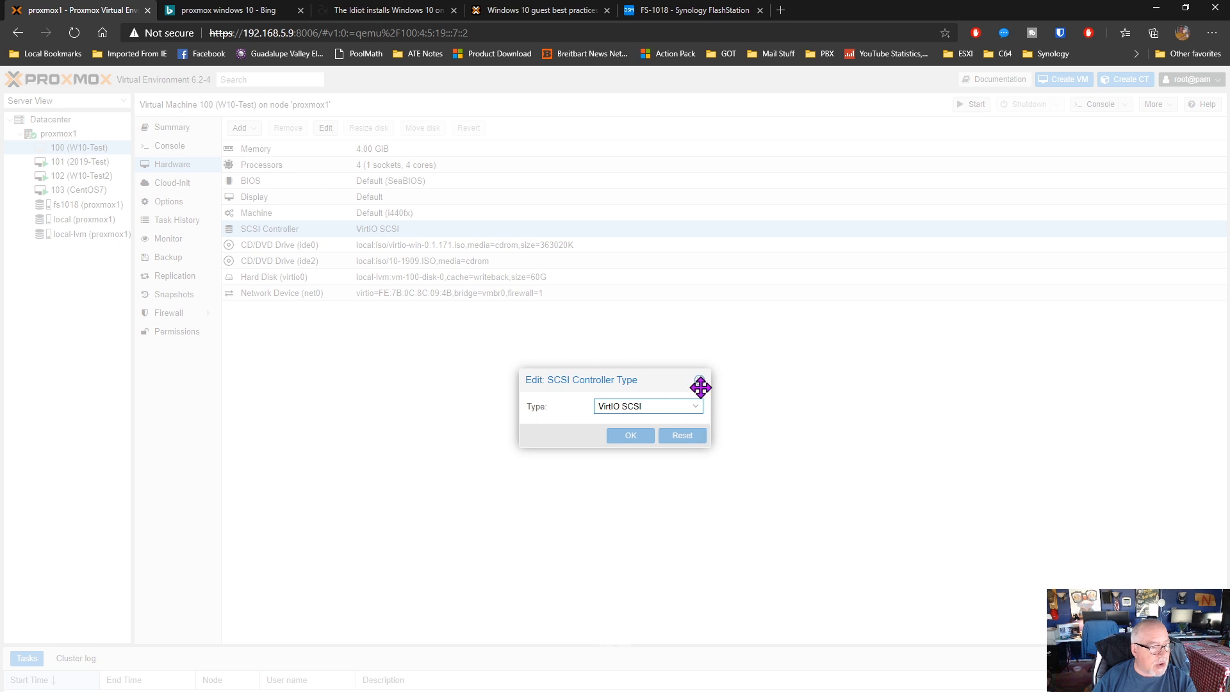
pyautogui.click(699, 381)
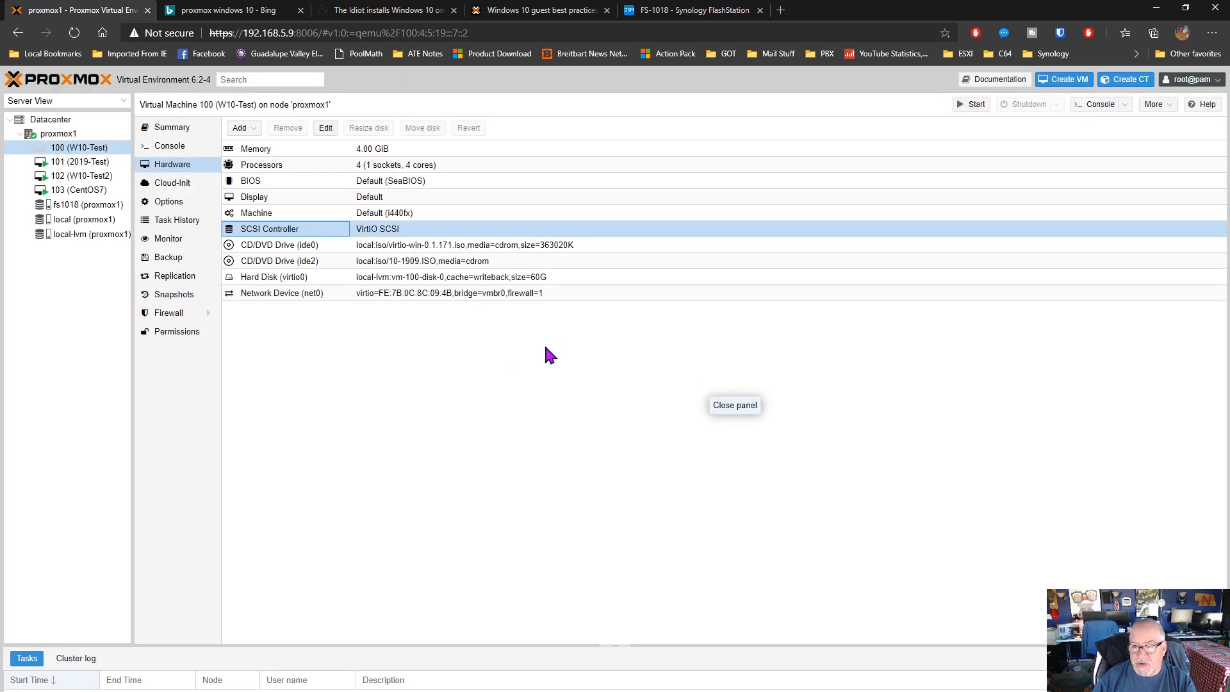
pyautogui.doubleClick(306, 277)
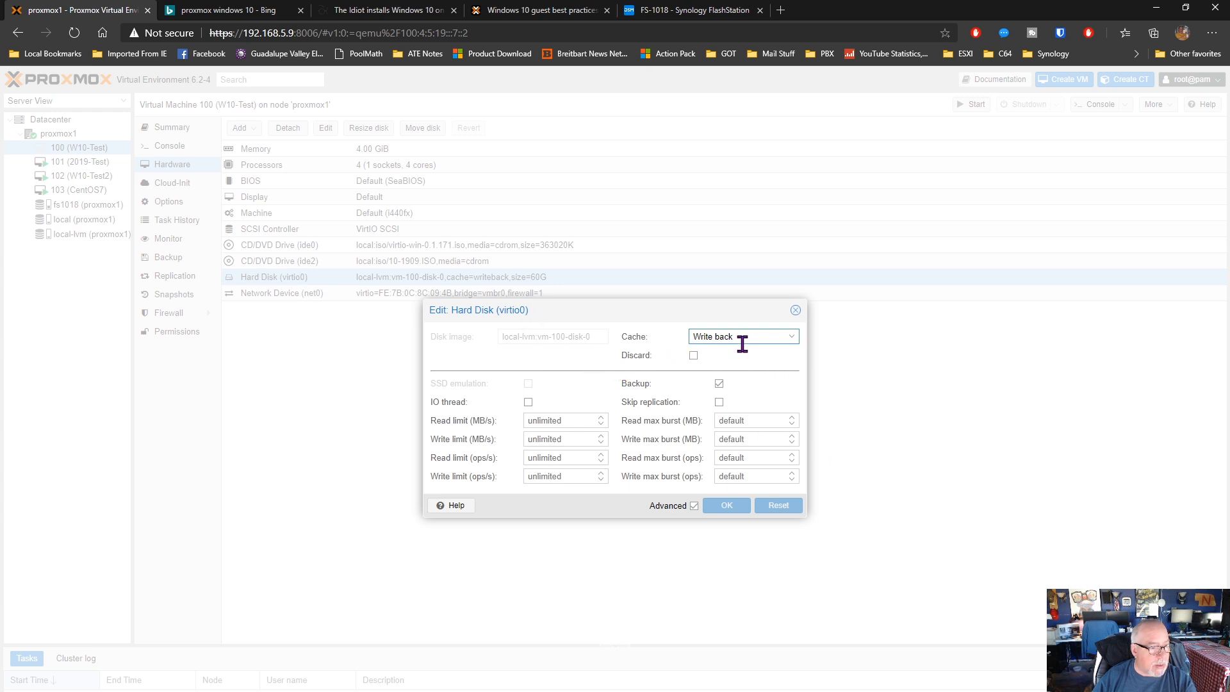
pyautogui.click(794, 310)
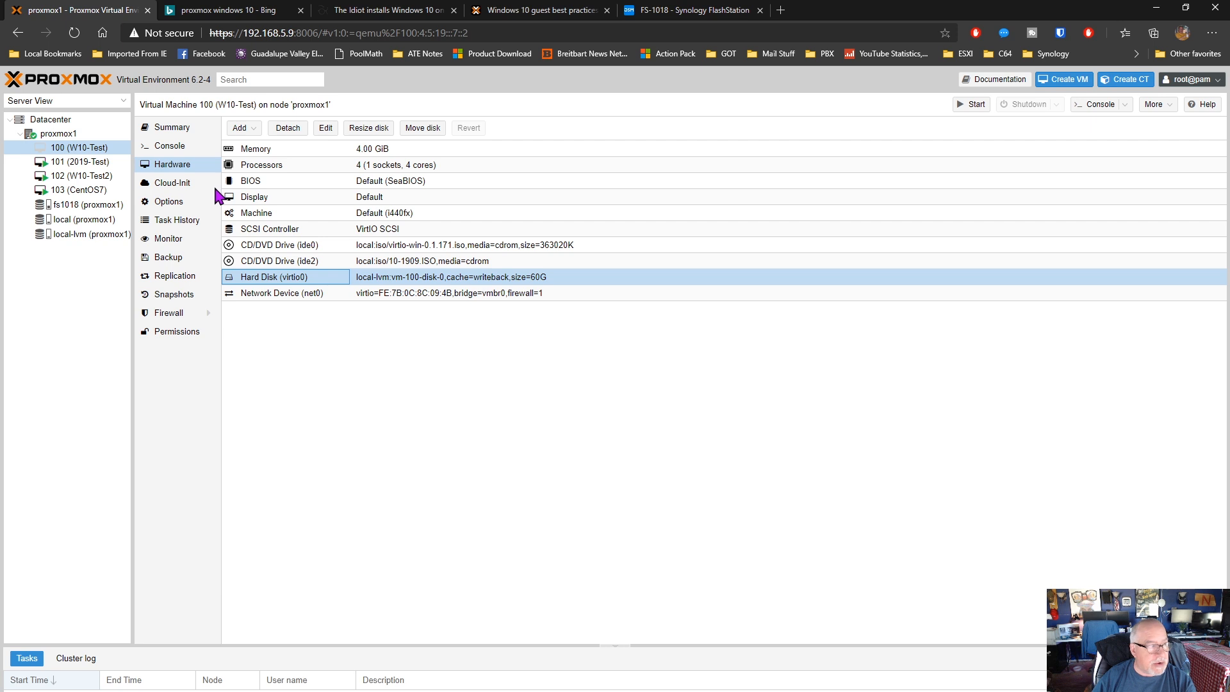
# Check the console and options of VM 100, and return to its hardware list
pyautogui.click(173, 149)
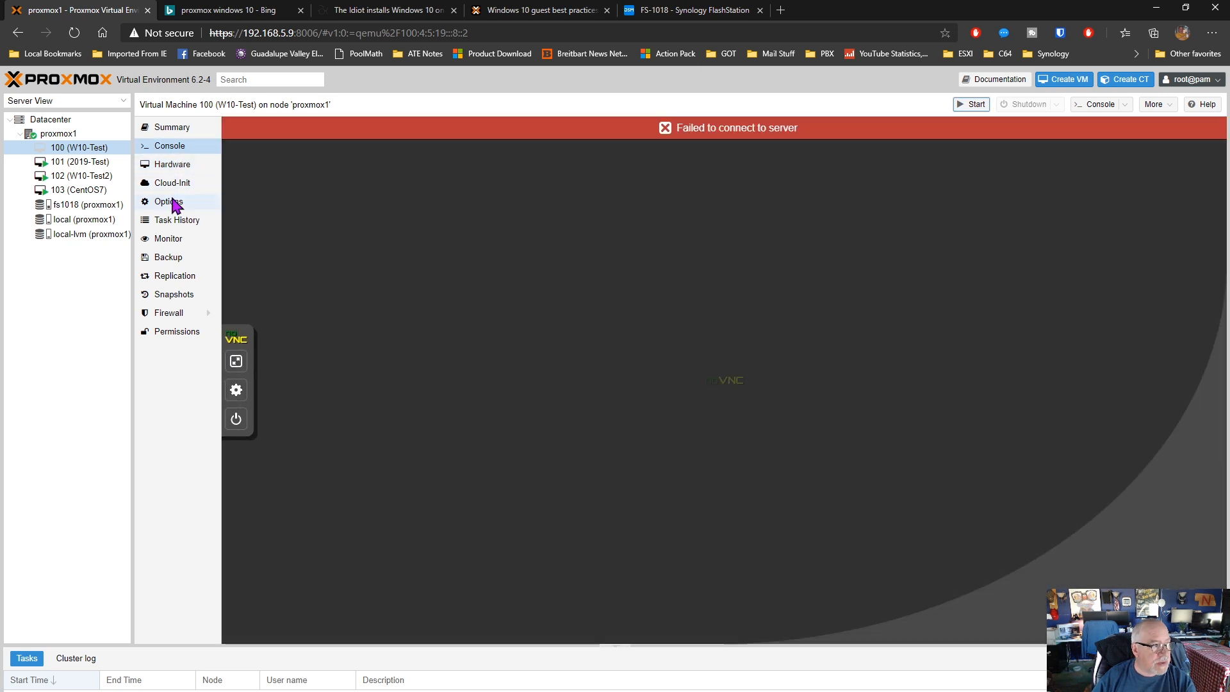
pyautogui.click(171, 201)
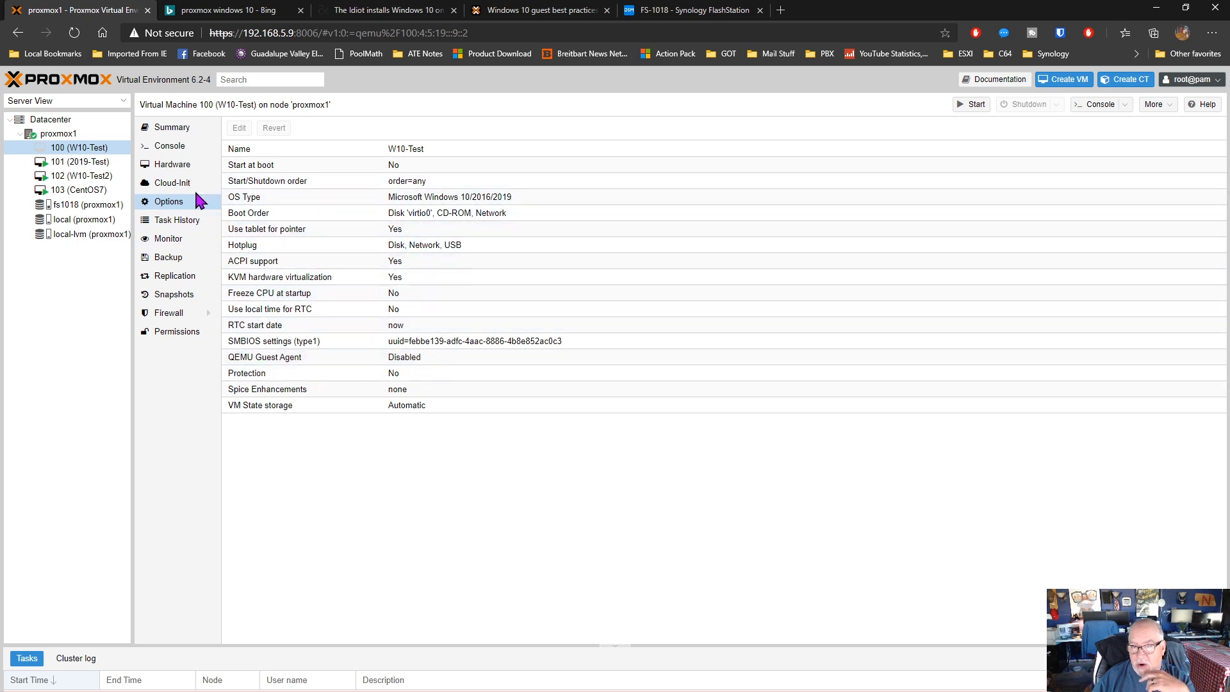
pyautogui.click(183, 168)
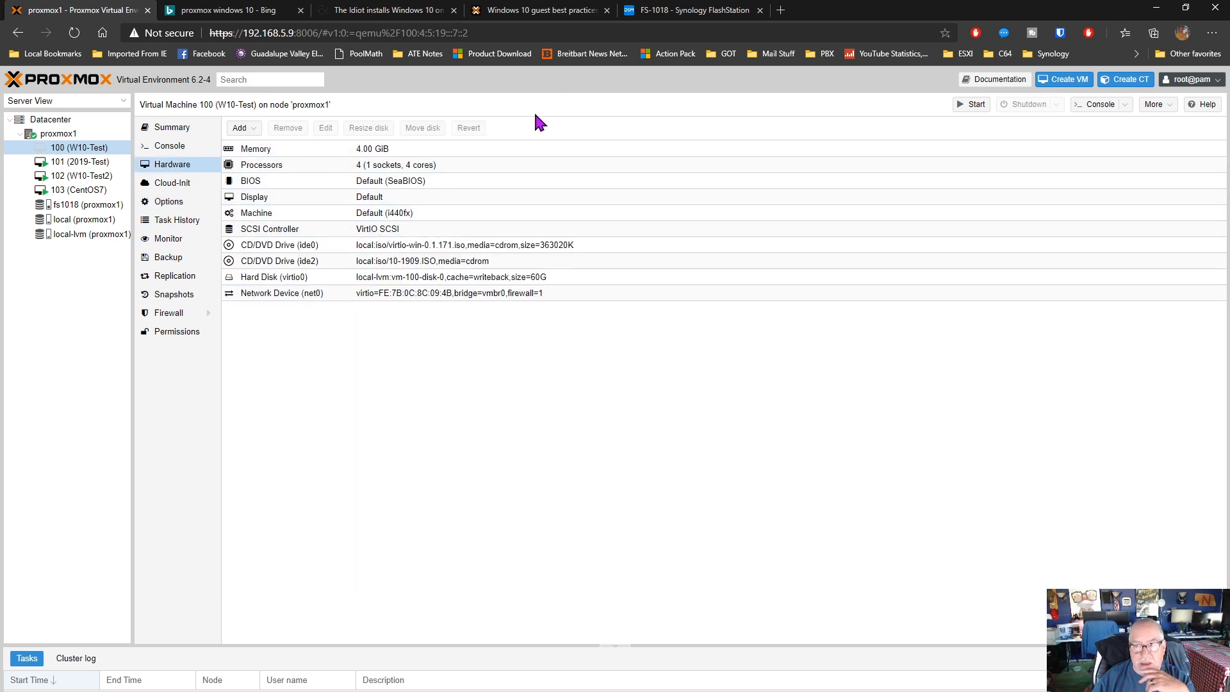
# Review the Proxmox wiki's Windows 10 best practices and Jon Spraggins' installation guide, covering the VM disk, network and VirtIO CD drive settings
pyautogui.click(553, 16)
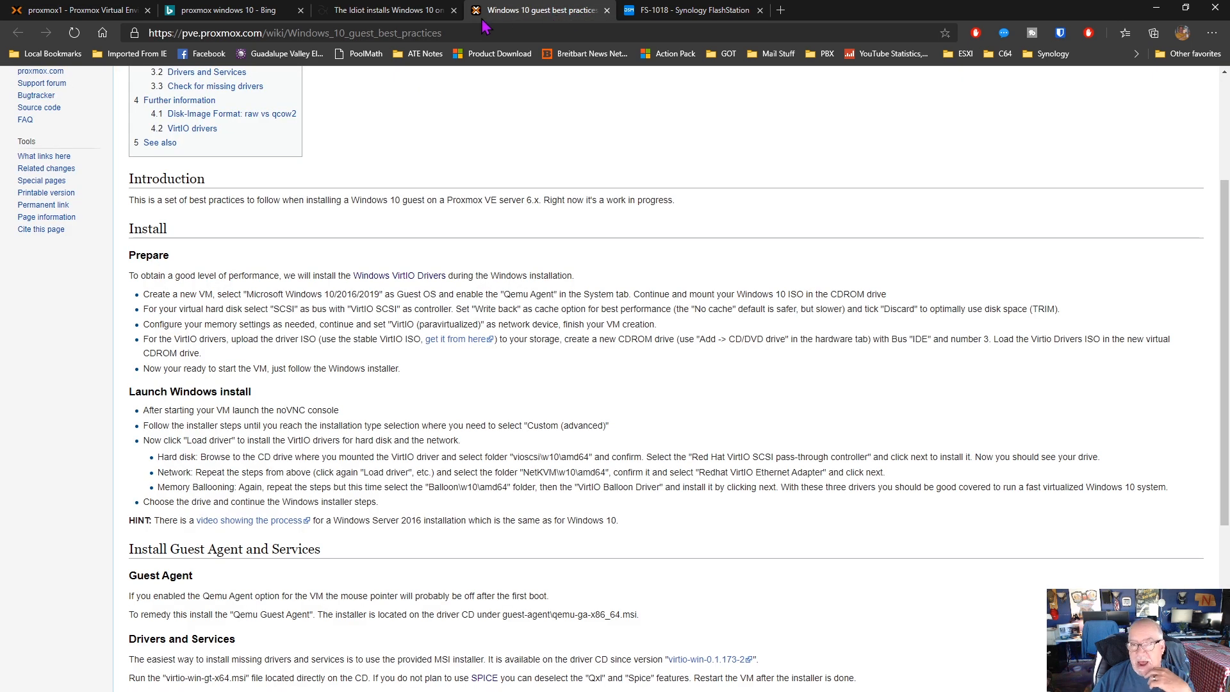
pyautogui.click(407, 11)
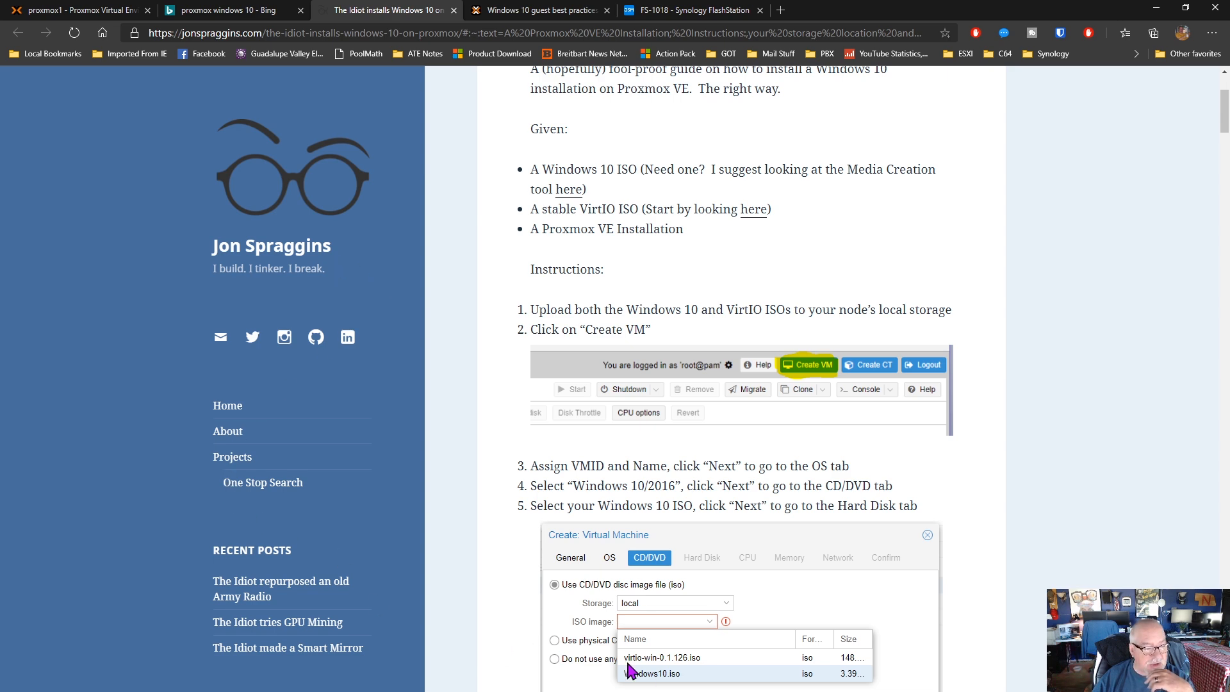
pyautogui.scroll(-10, 620, 583)
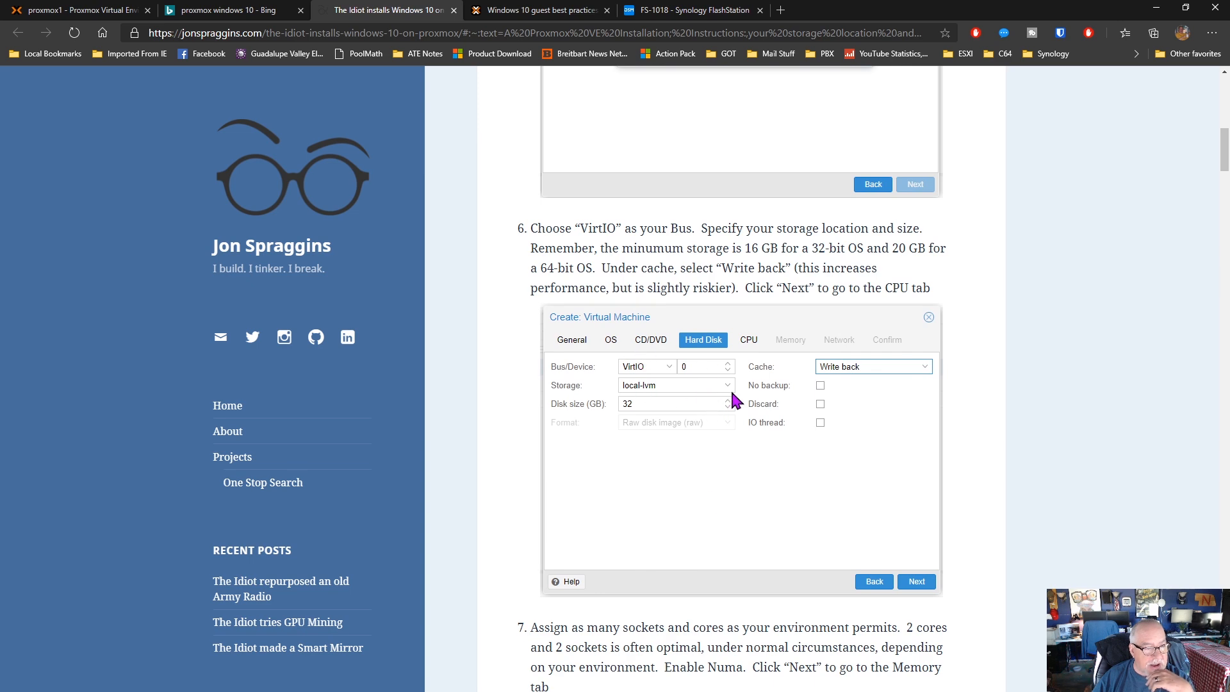
pyautogui.scroll(-4, 808, 435)
pyautogui.scroll(-6, 808, 436)
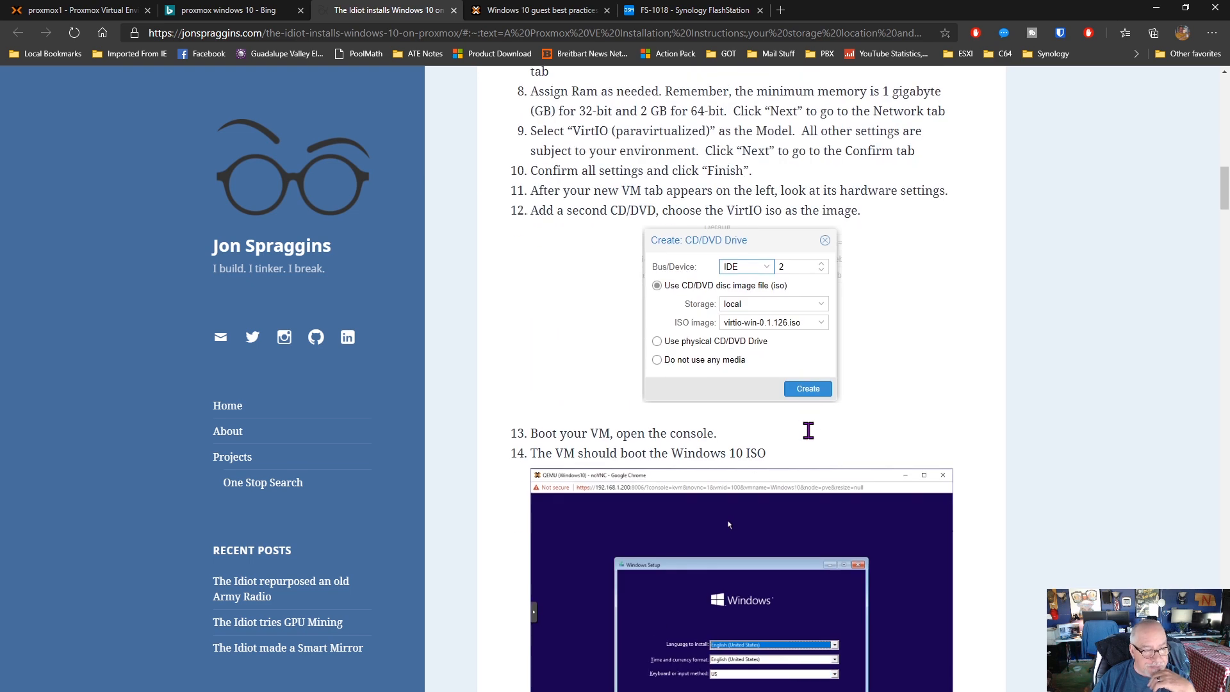
# Return to Proxmox, check VM 100's options, start the VM, watch its console, and view its summary
pyautogui.click(92, 10)
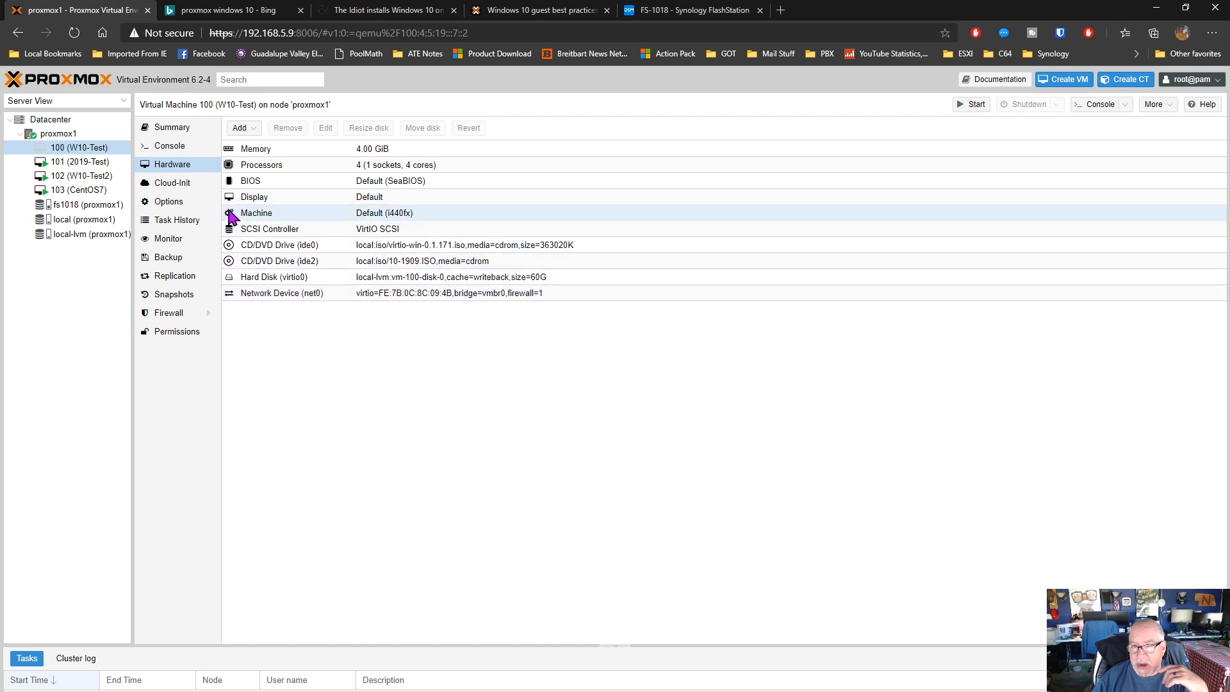
pyautogui.click(166, 201)
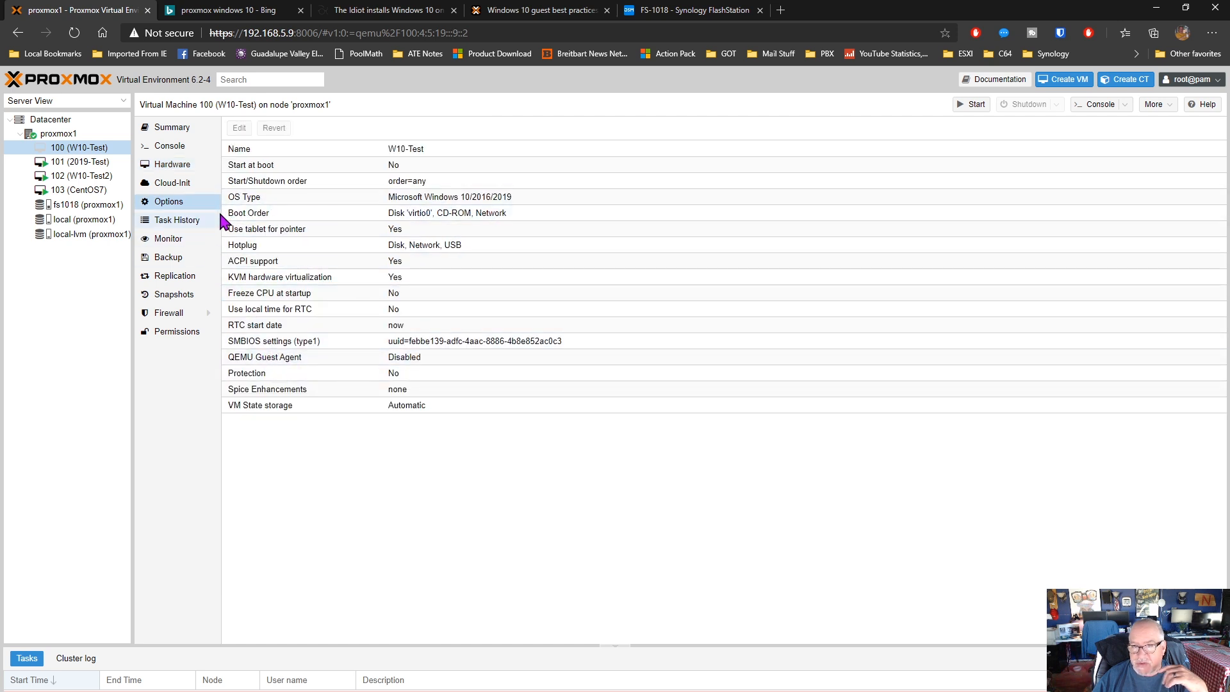
pyautogui.click(177, 151)
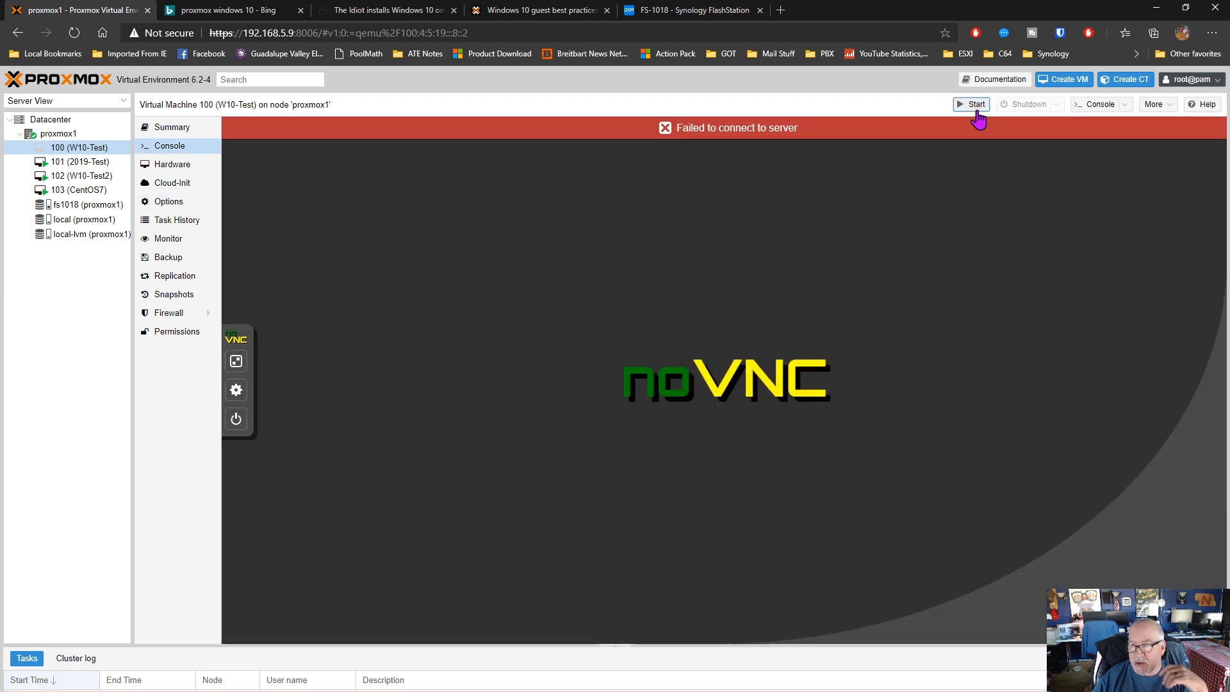
pyautogui.click(977, 111)
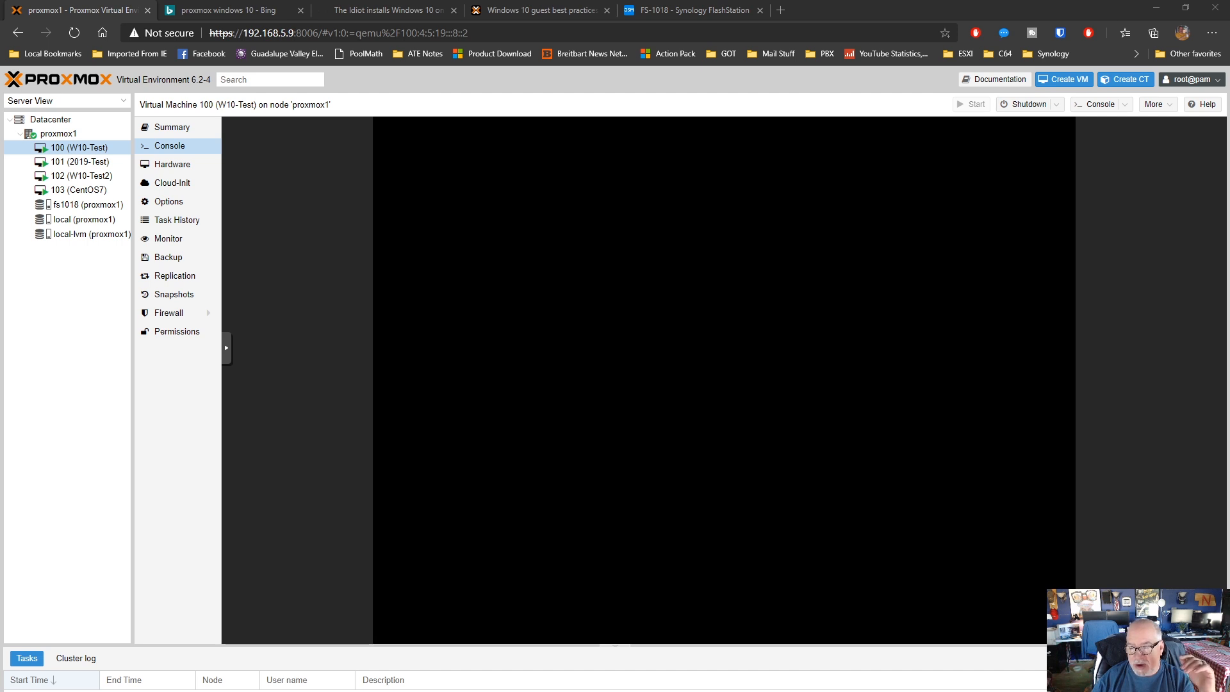
pyautogui.click(851, 386)
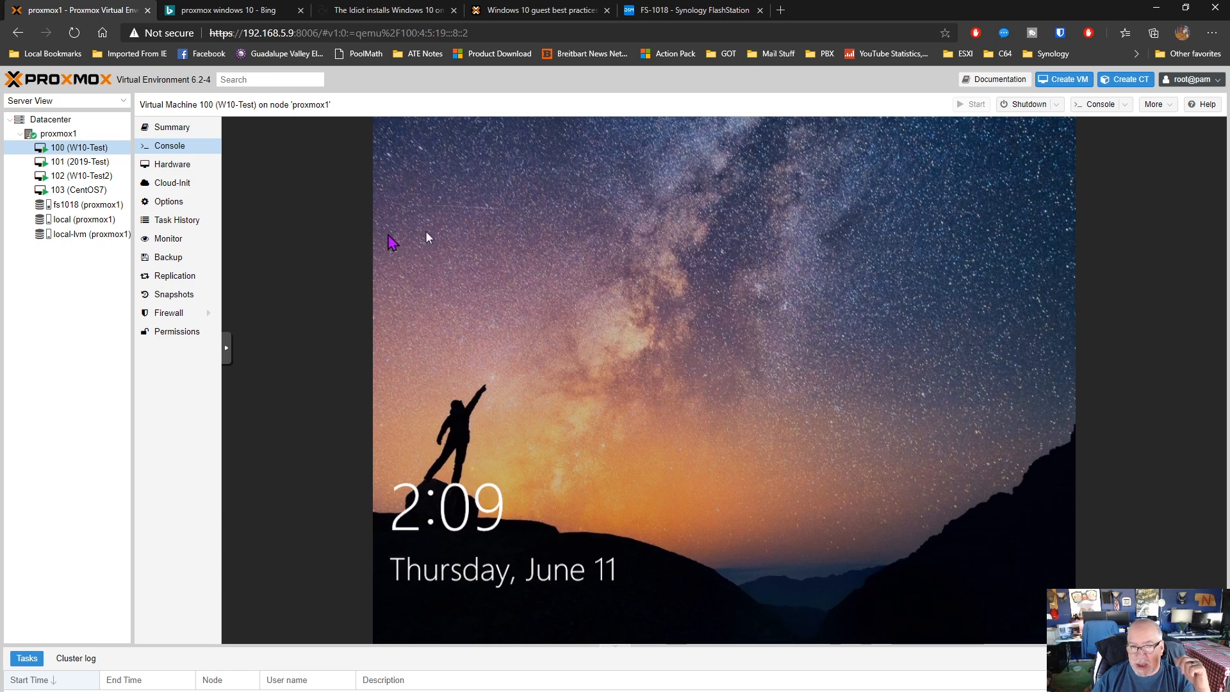
pyautogui.click(171, 127)
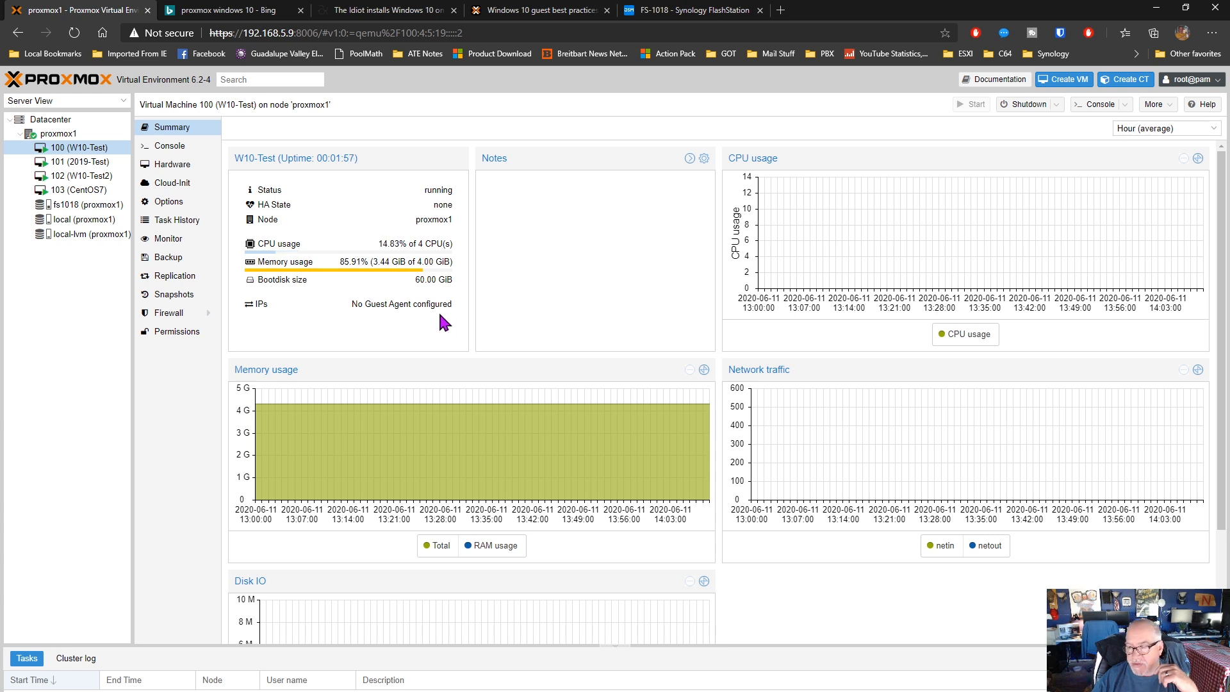
# View VM 102's (W10-Test2) summary, sign in to Windows through its console with the account password, and open File Explorer
pyautogui.click(77, 177)
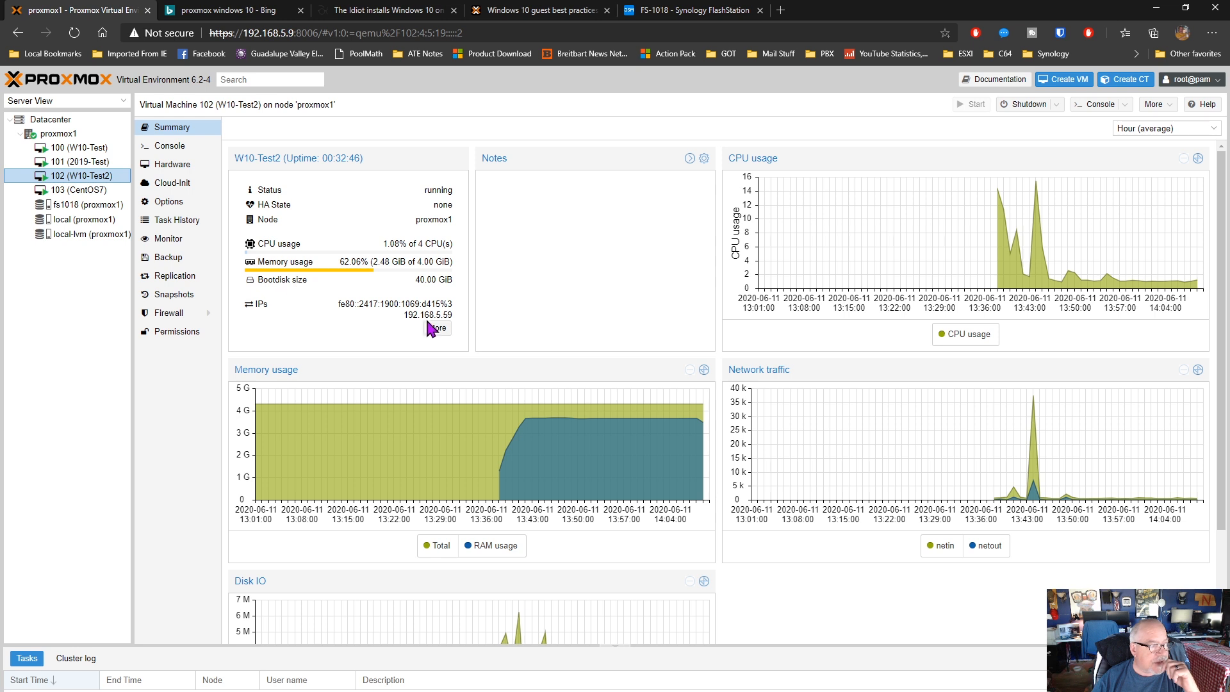
pyautogui.click(176, 147)
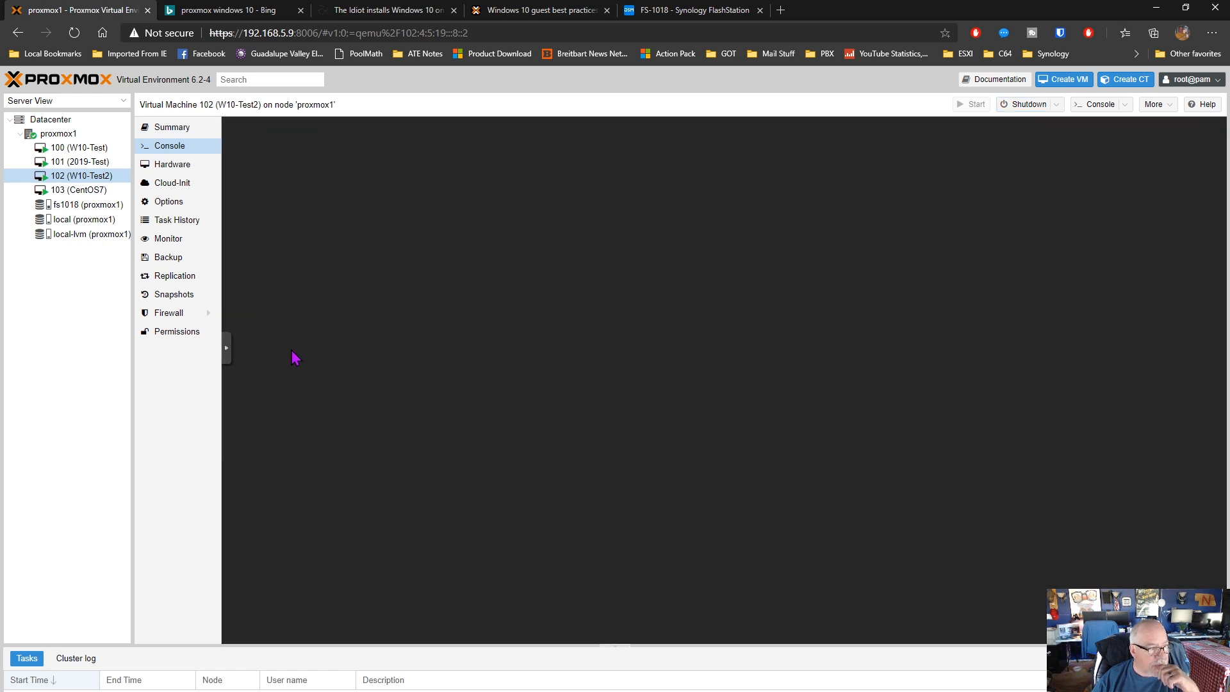
pyautogui.click(226, 348)
pyautogui.click(236, 347)
pyautogui.click(286, 458)
pyautogui.click(653, 442)
pyautogui.write('●●●●●●●●●●●')
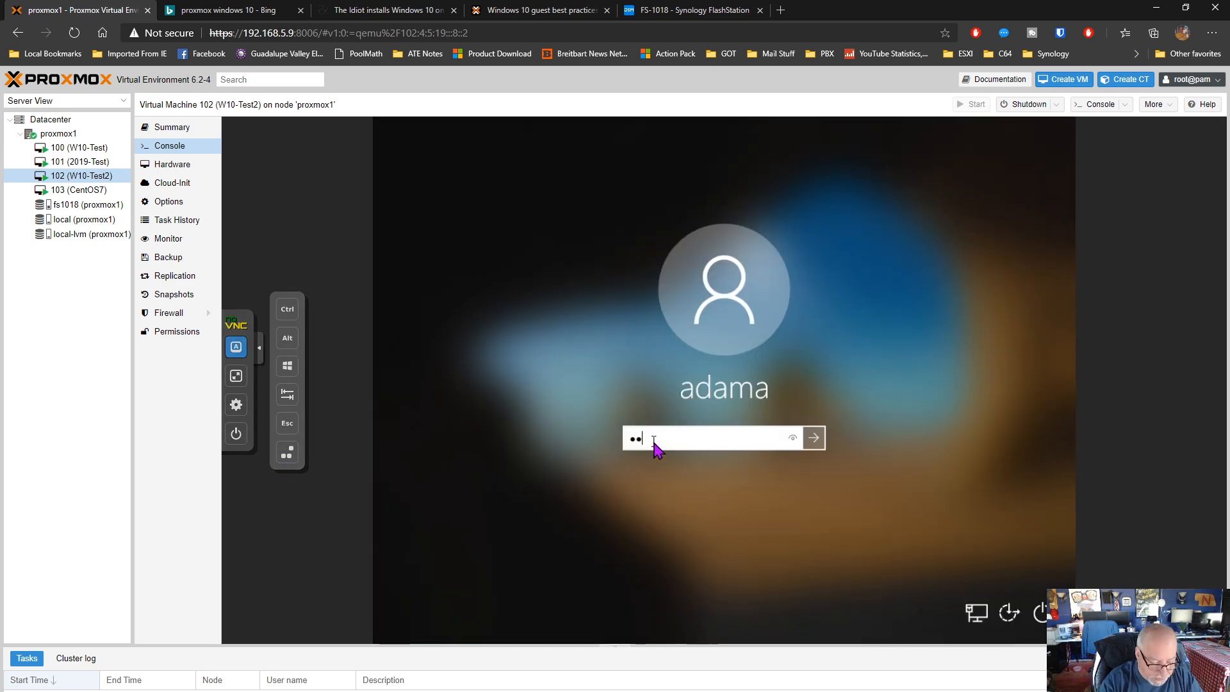
pyautogui.press('Return')
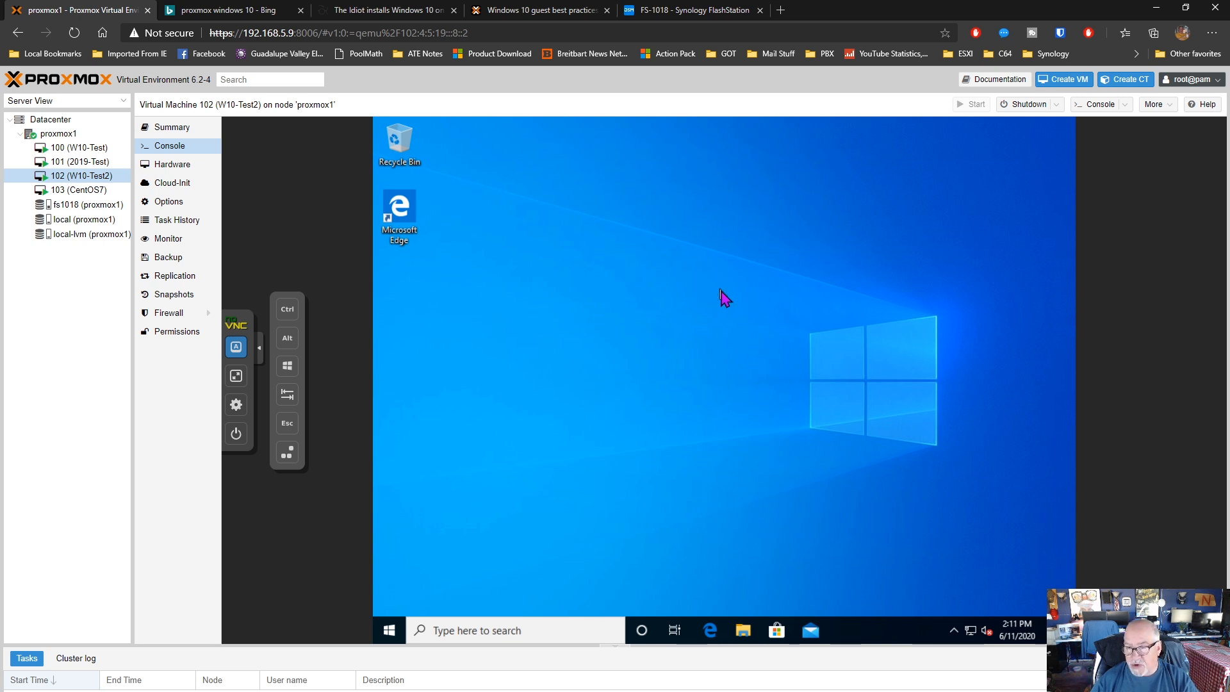
pyautogui.press('super+e')
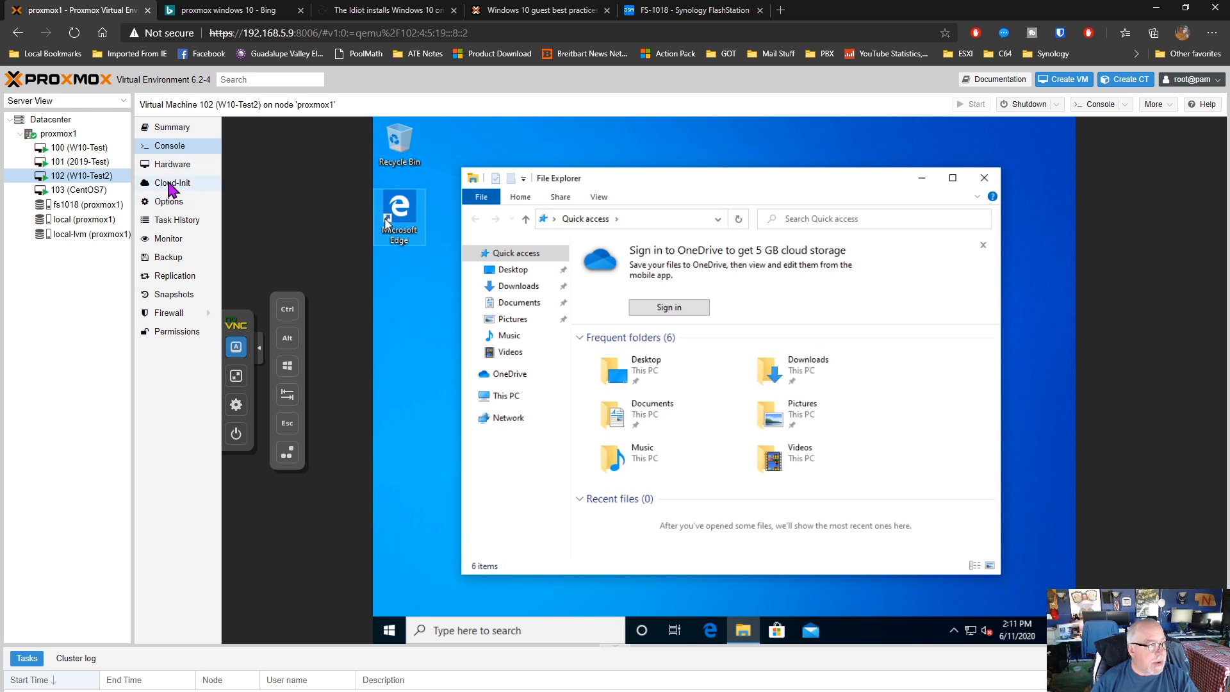
# Inspect VM 102's options and hardware, including its sata0 hard disk and net0 network device settings, without changing them
pyautogui.click(168, 202)
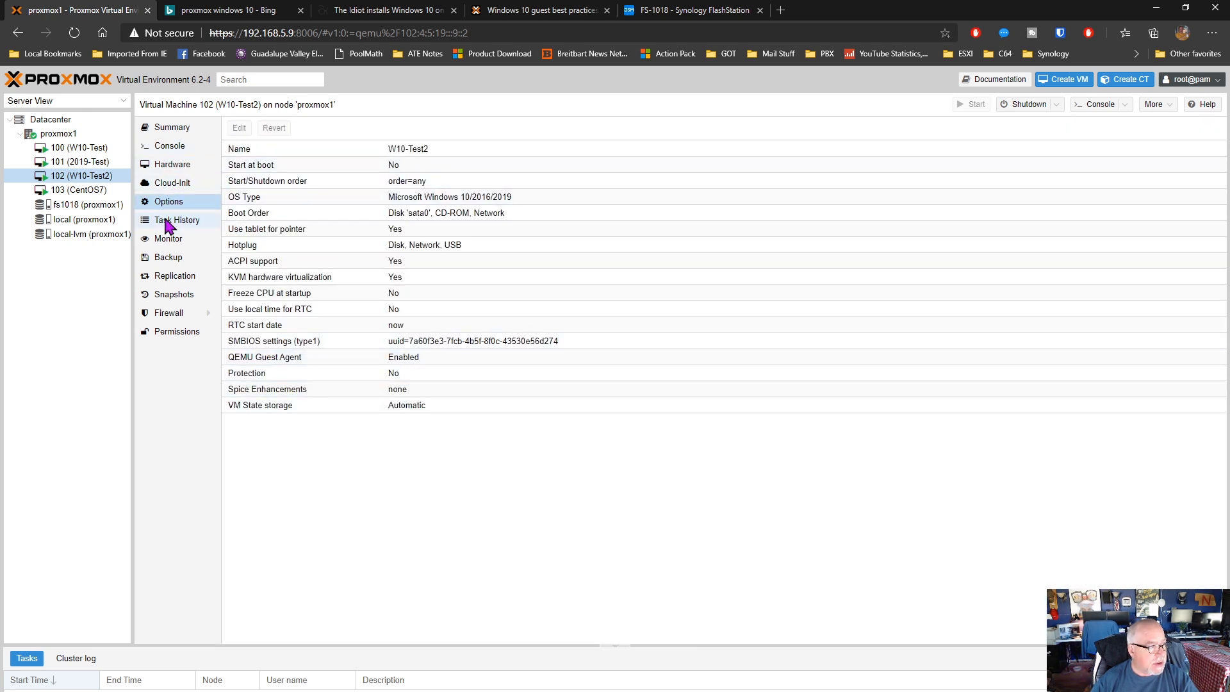
pyautogui.click(183, 165)
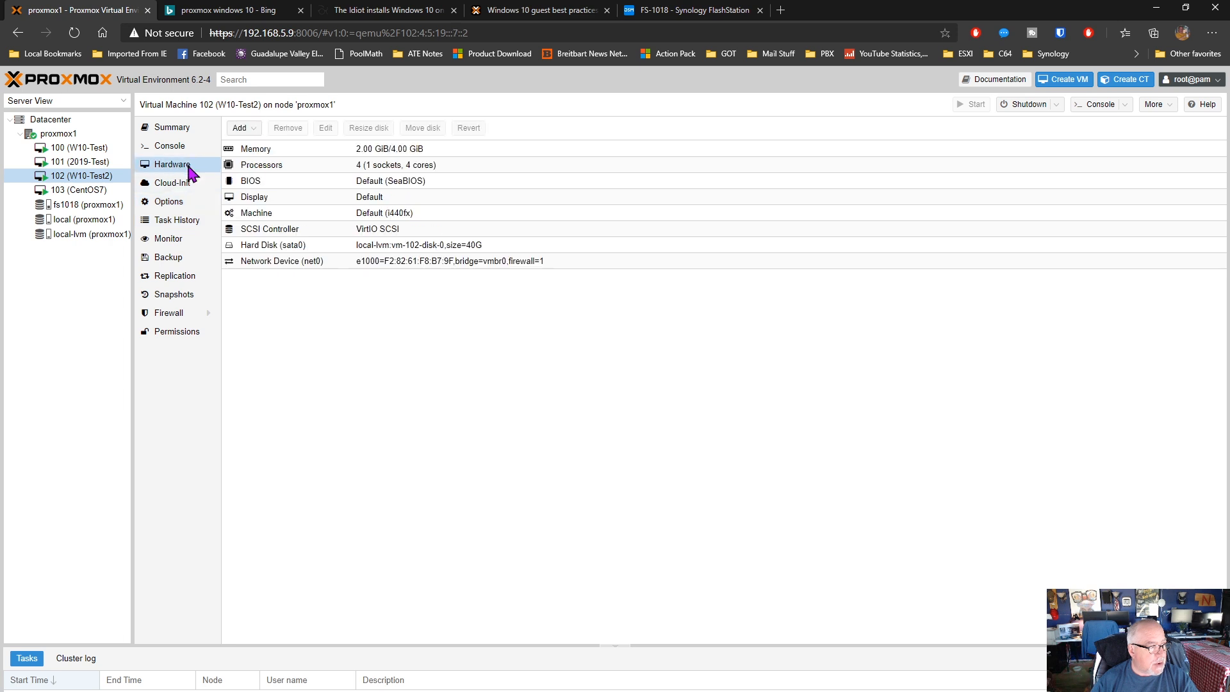
pyautogui.doubleClick(290, 250)
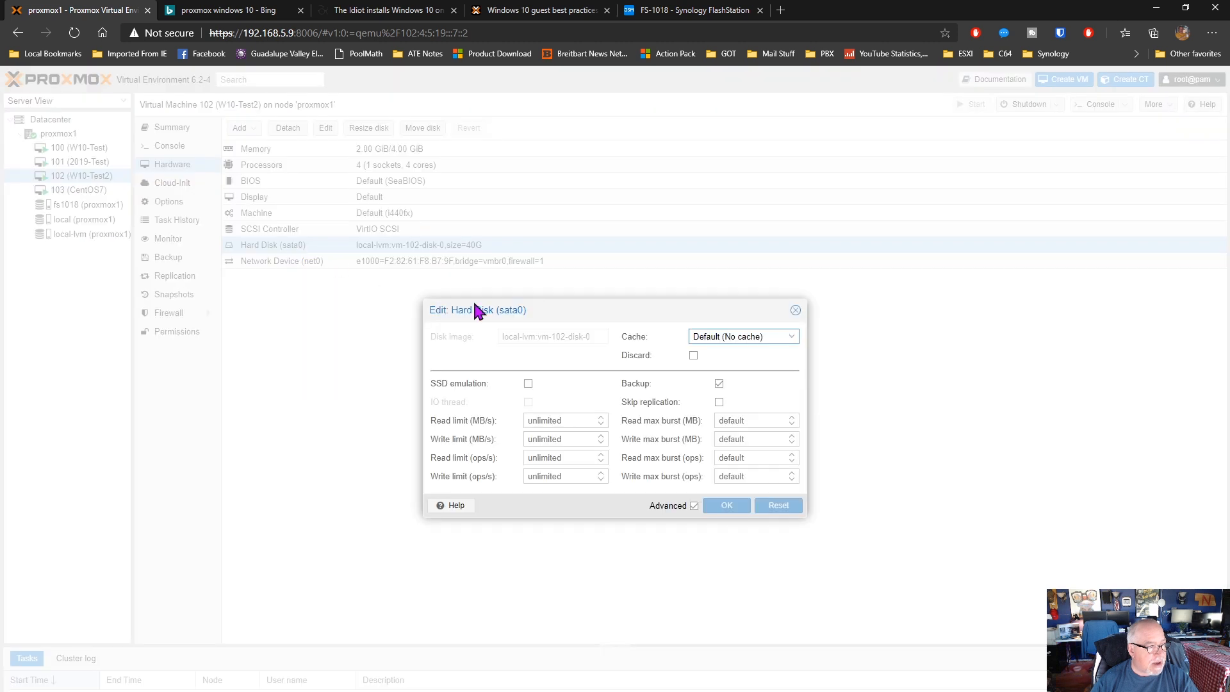
pyautogui.click(795, 310)
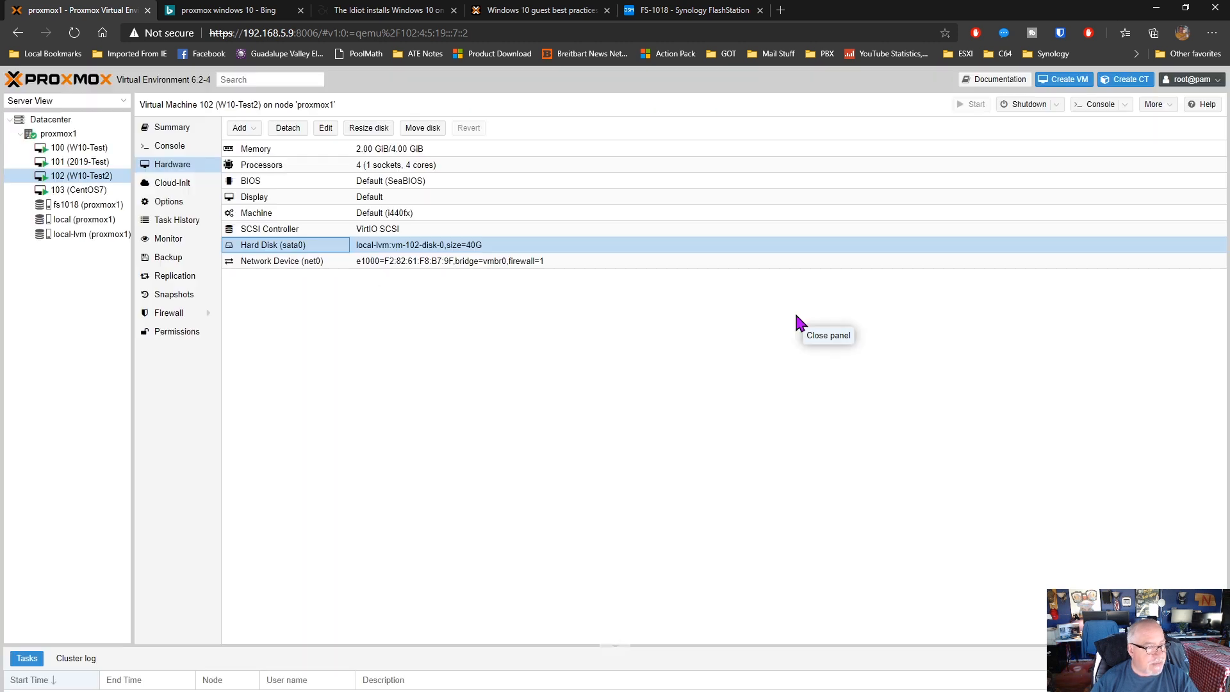
pyautogui.doubleClick(286, 261)
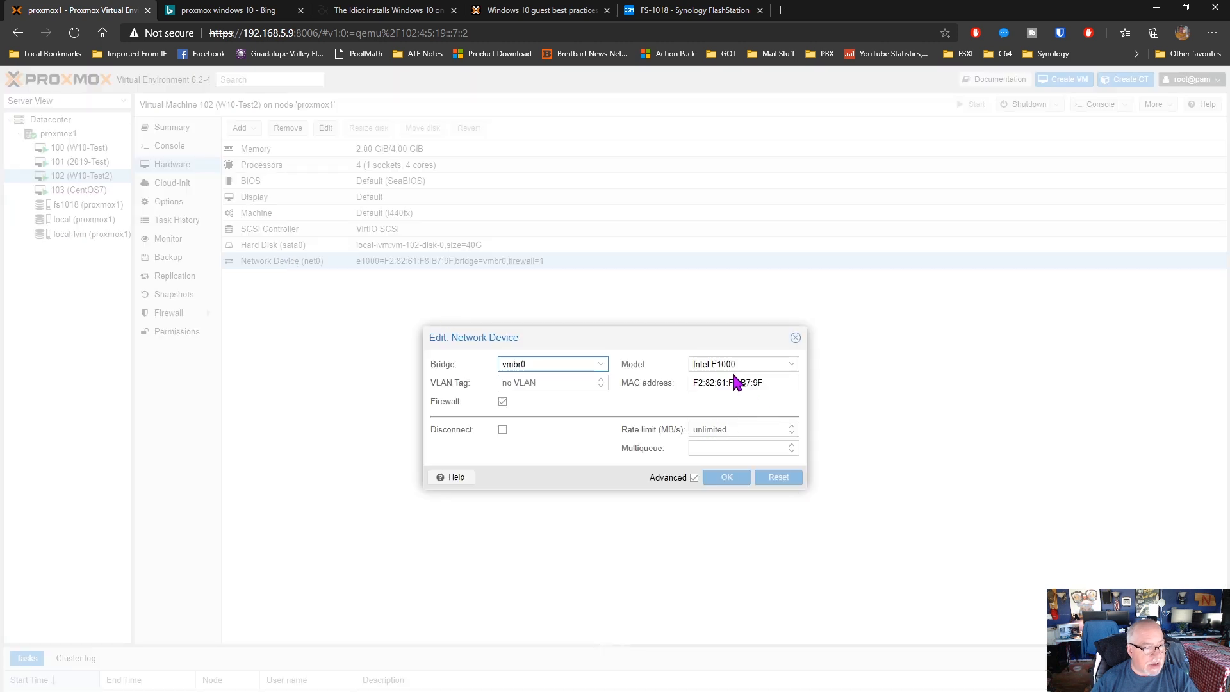
pyautogui.click(796, 338)
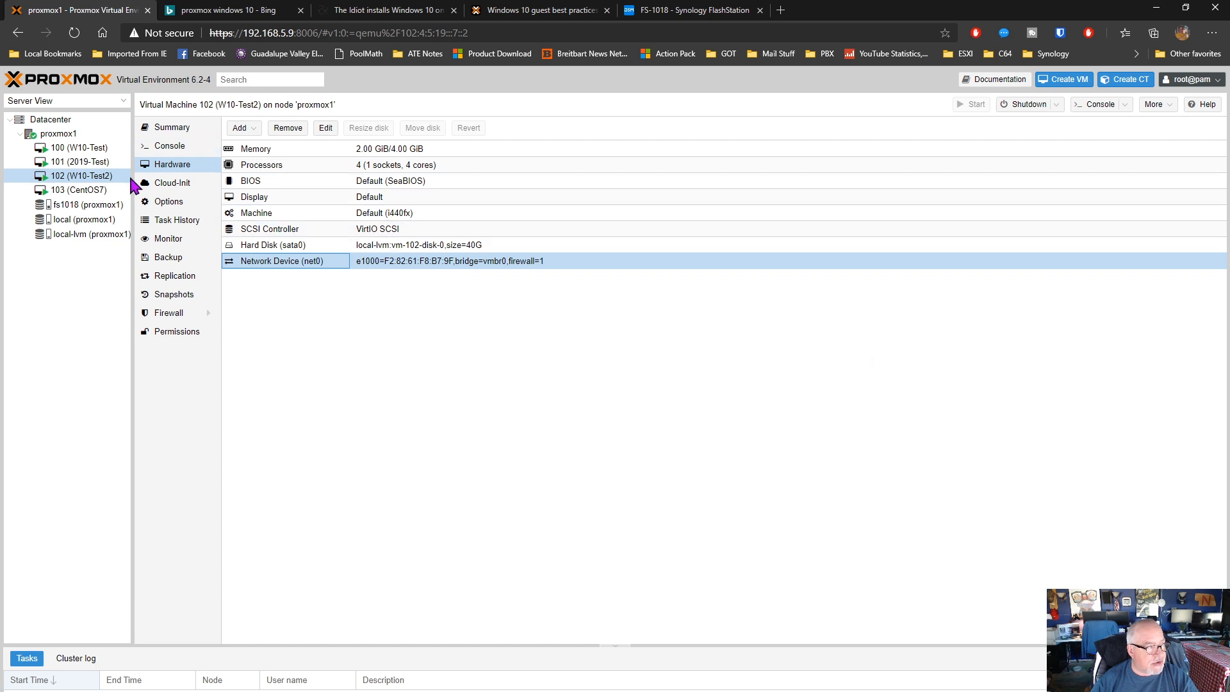
# In VM 102's console, open Device Manager from This PC's properties and examine the VirtIO drivers under System devices
pyautogui.click(168, 146)
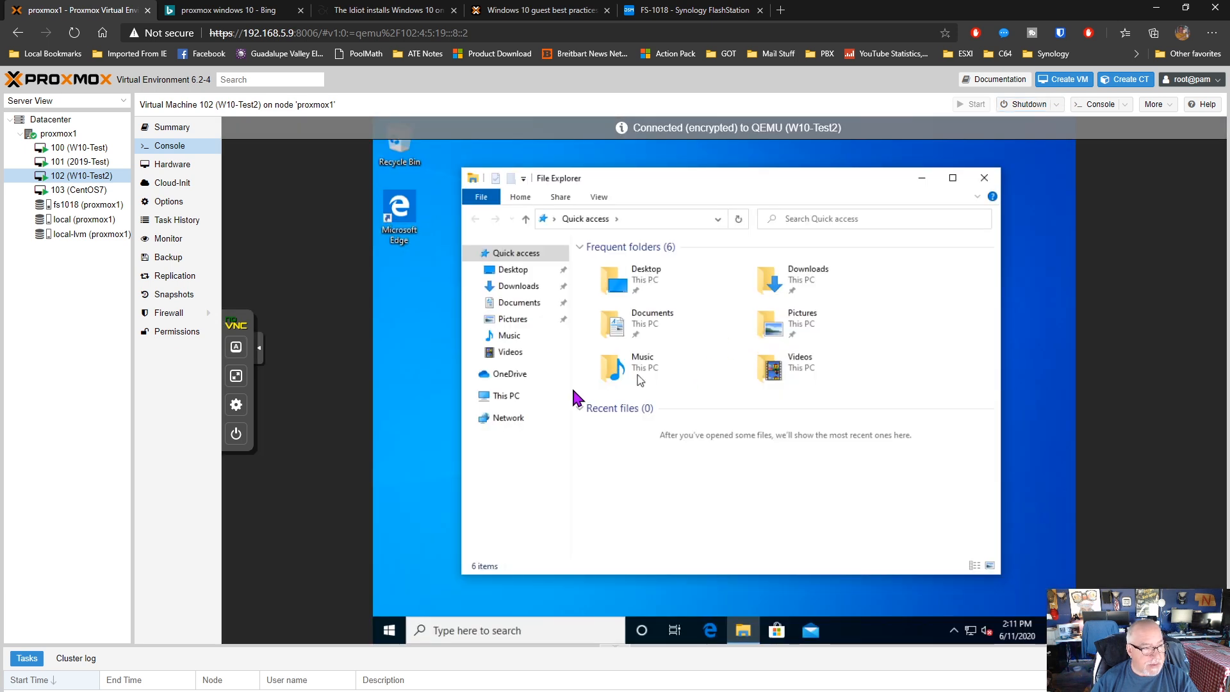
pyautogui.rightClick(512, 398)
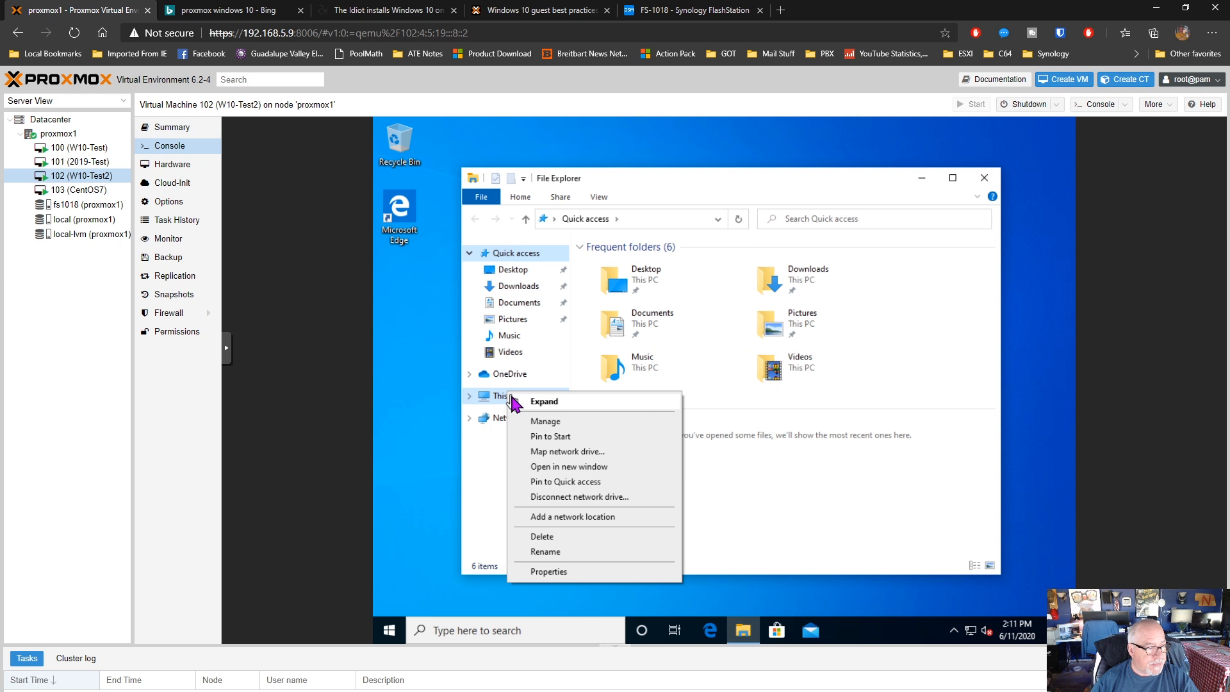
pyautogui.click(546, 577)
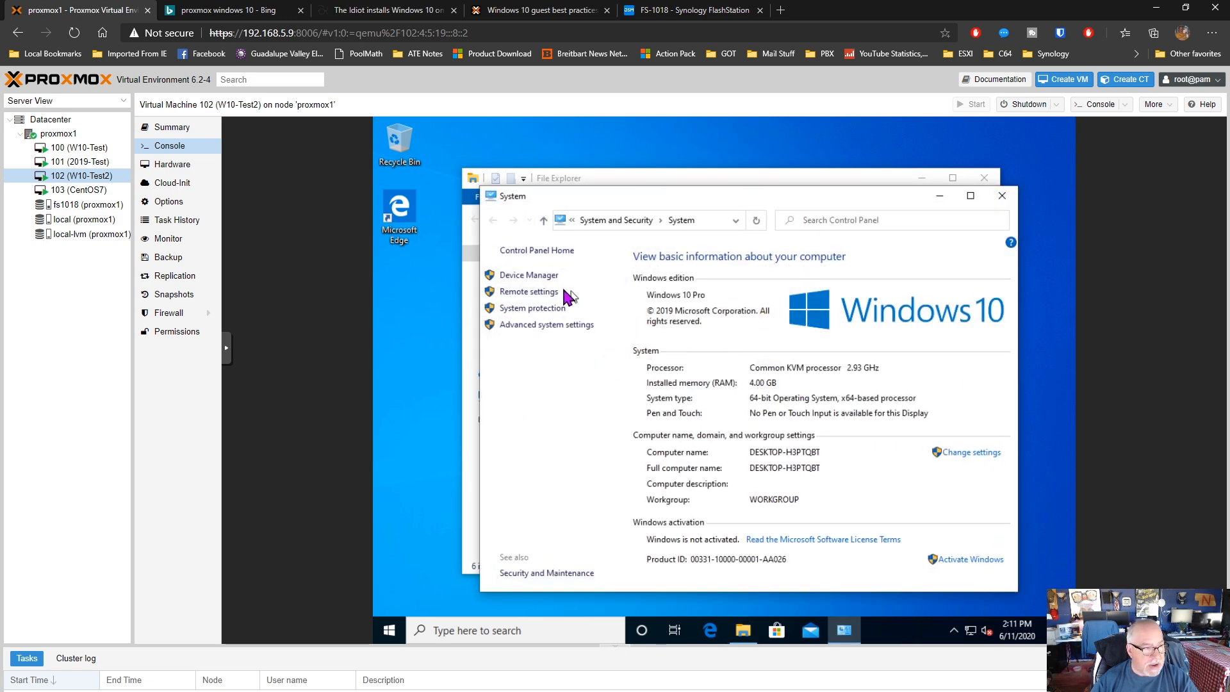
pyautogui.click(529, 275)
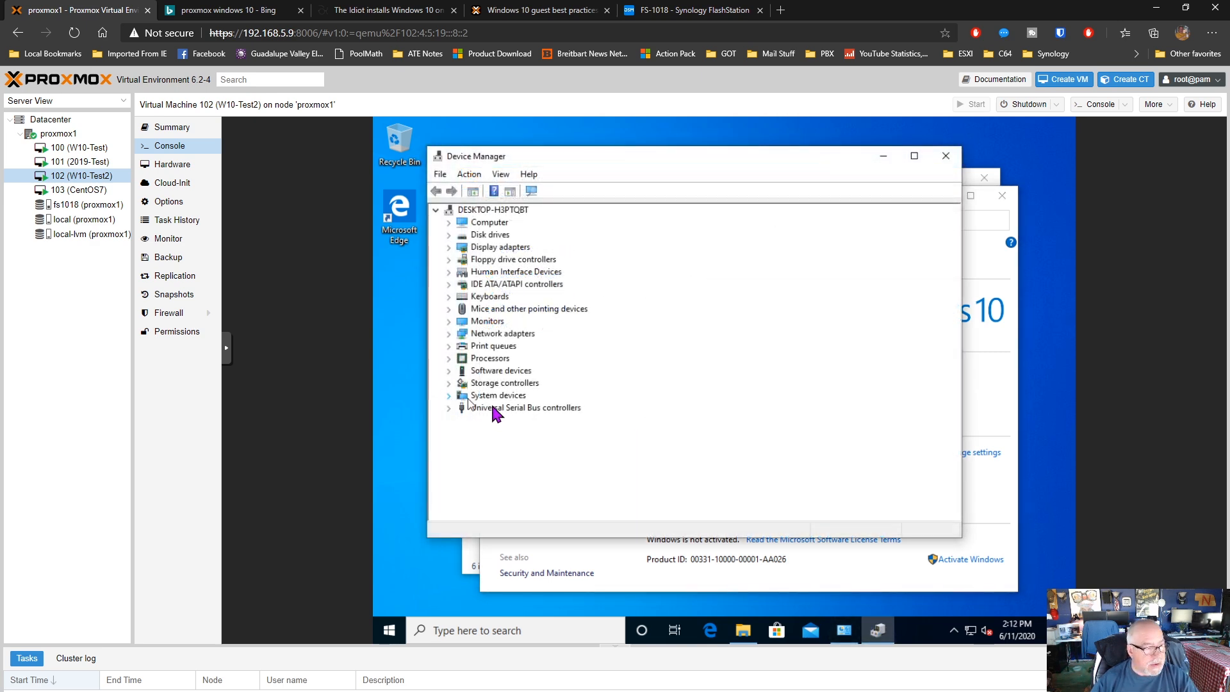
pyautogui.doubleClick(479, 397)
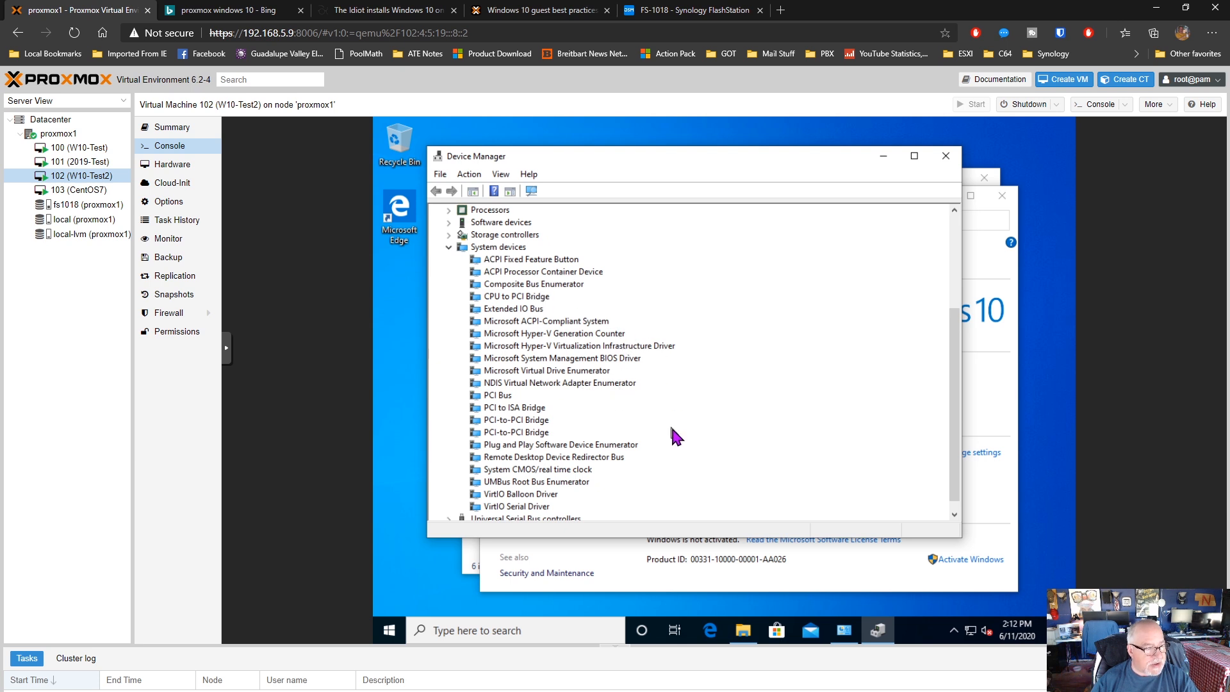
pyautogui.scroll(-1, 670, 424)
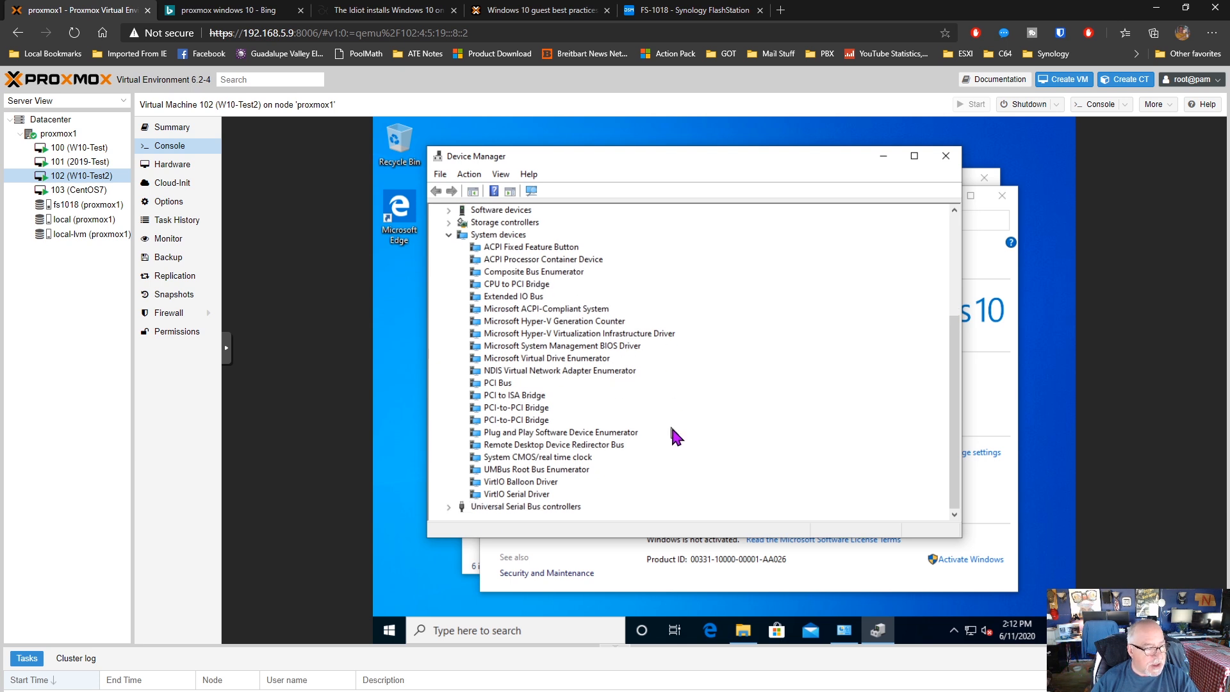
pyautogui.click(498, 494)
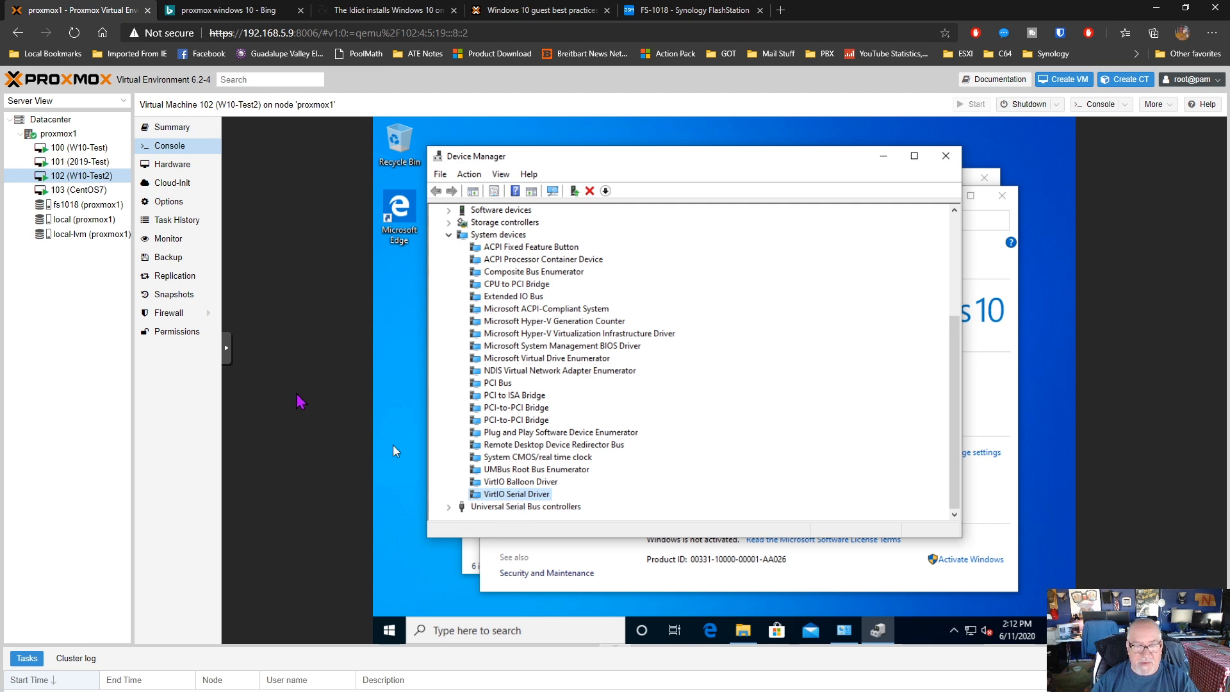
# Check the hardware and options of VM 100 (W10-Test), including its QEMU Guest Agent setting
pyautogui.click(70, 149)
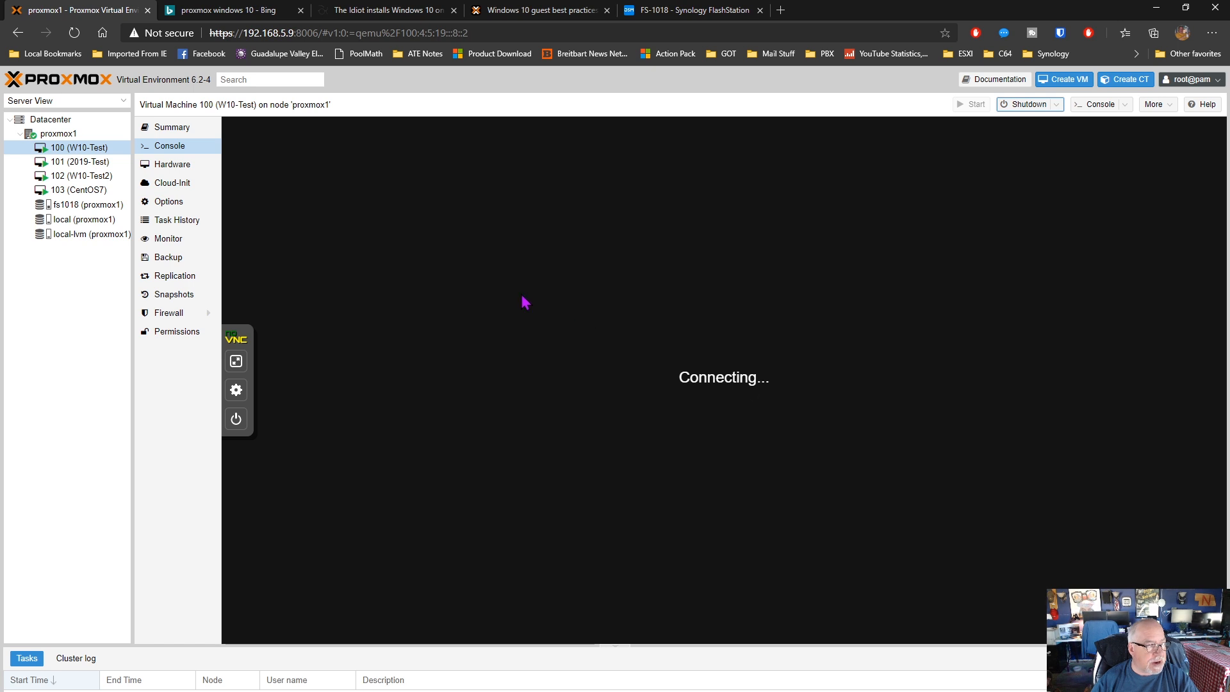
pyautogui.click(168, 203)
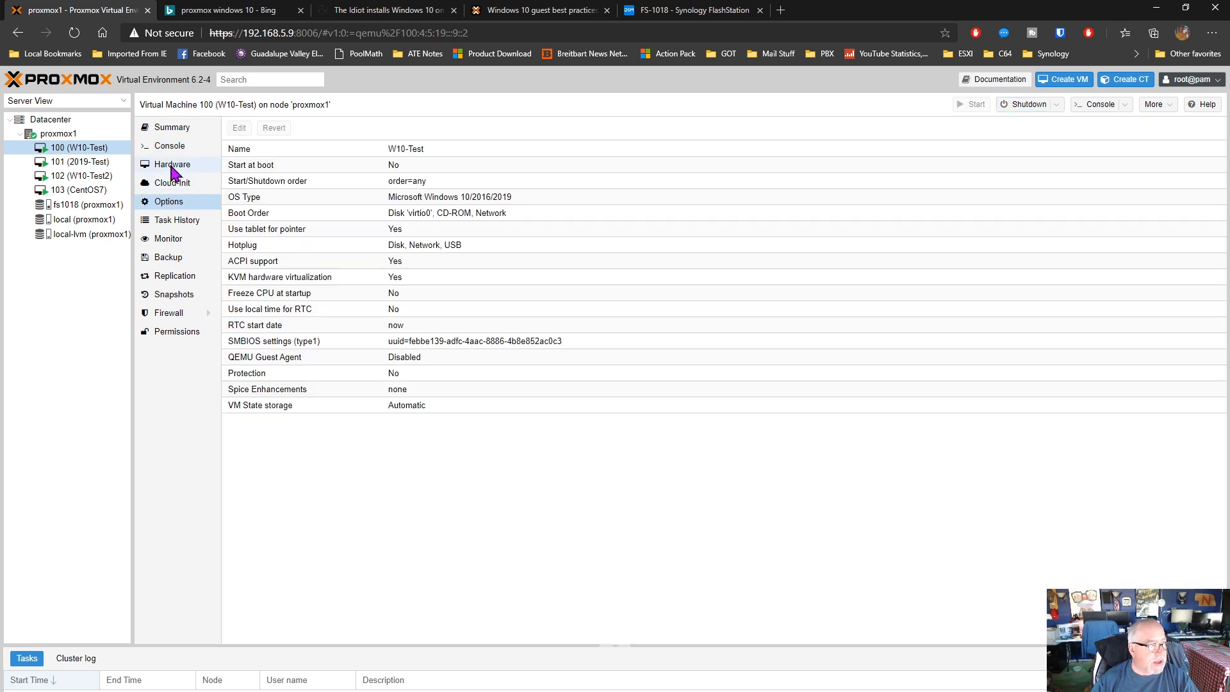
pyautogui.click(171, 165)
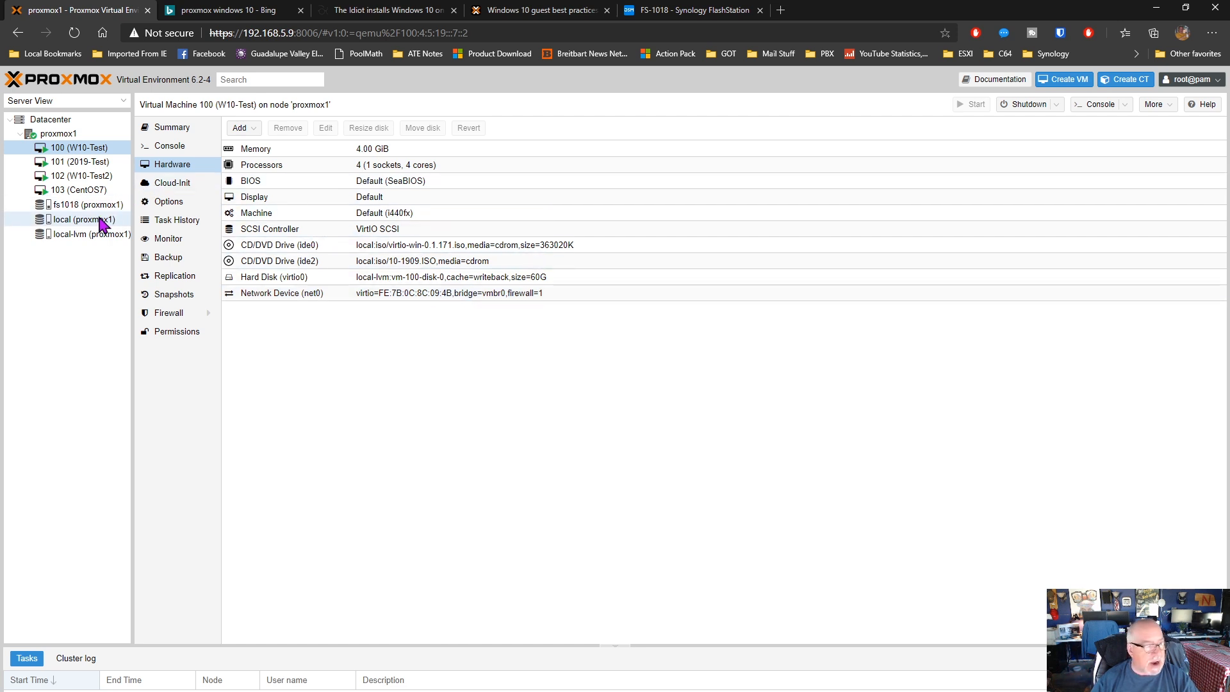
pyautogui.click(164, 201)
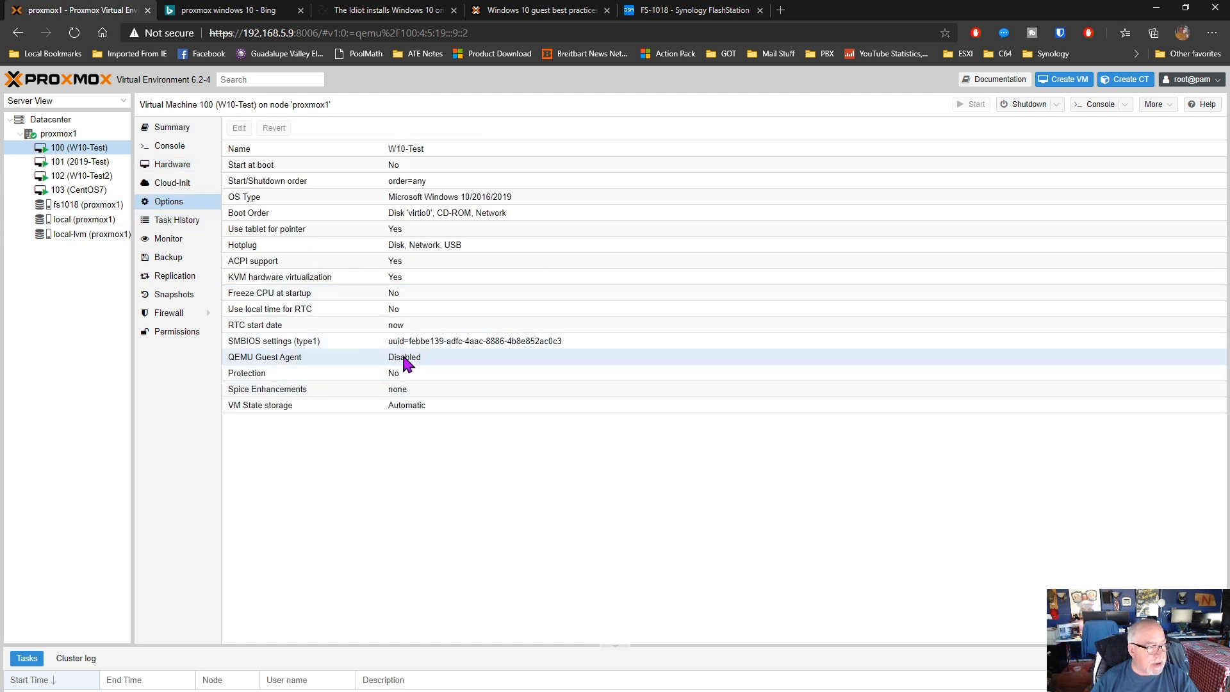
# Open VM 100's console, send Ctrl+Alt+Del to the guest, and sign in to Windows with the account password
pyautogui.click(153, 146)
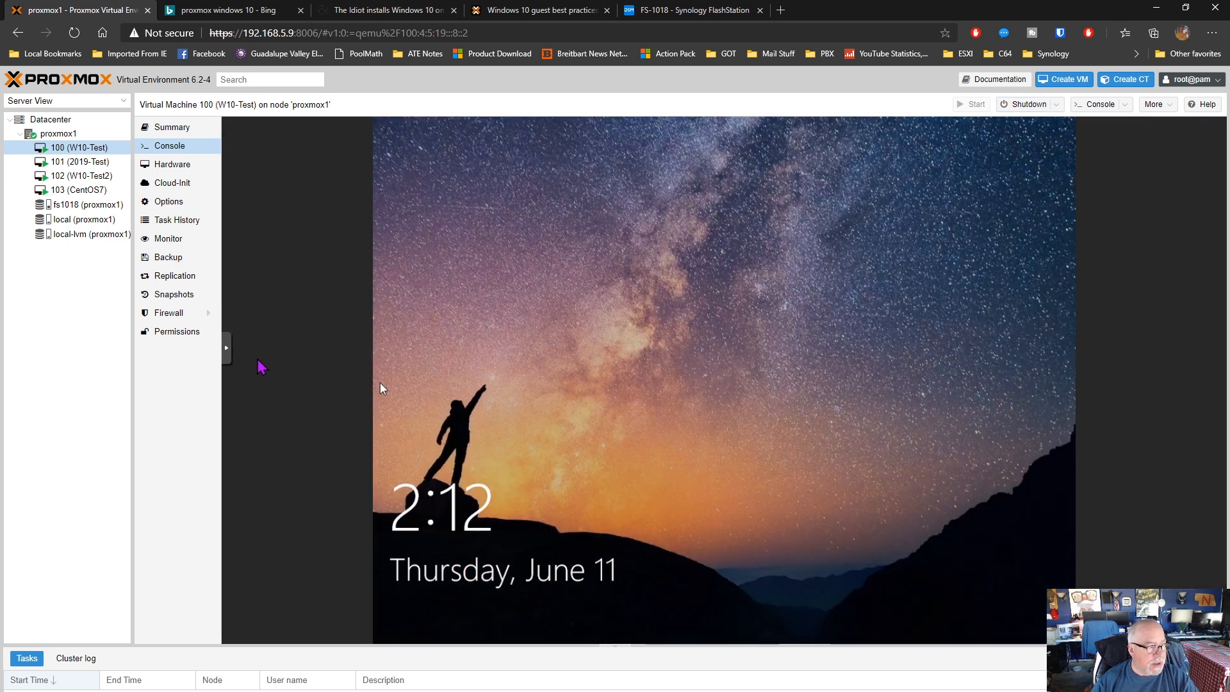
pyautogui.click(228, 349)
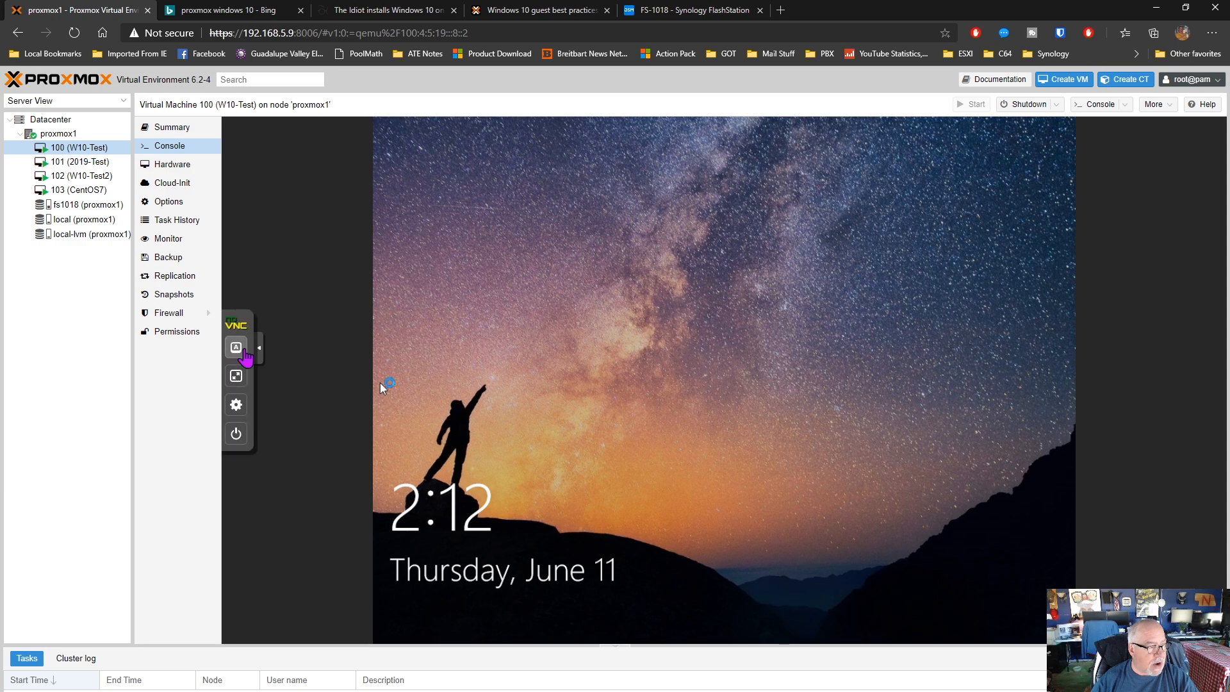
pyautogui.click(234, 346)
pyautogui.click(287, 453)
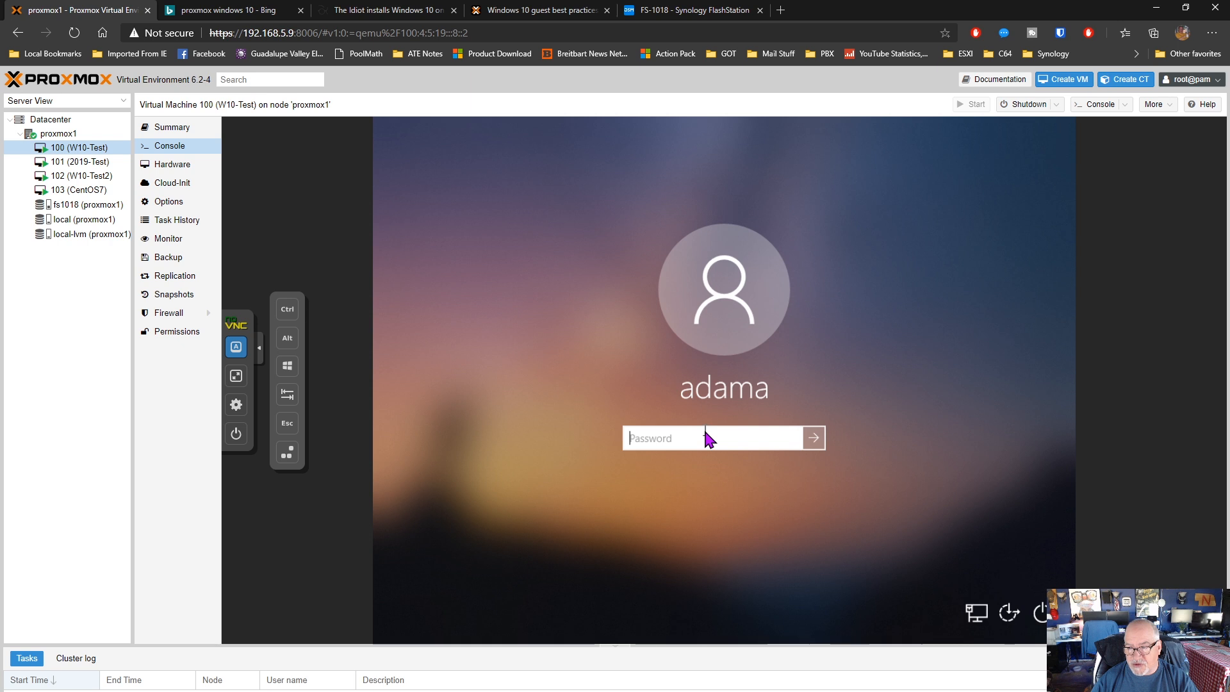
pyautogui.write('passw')
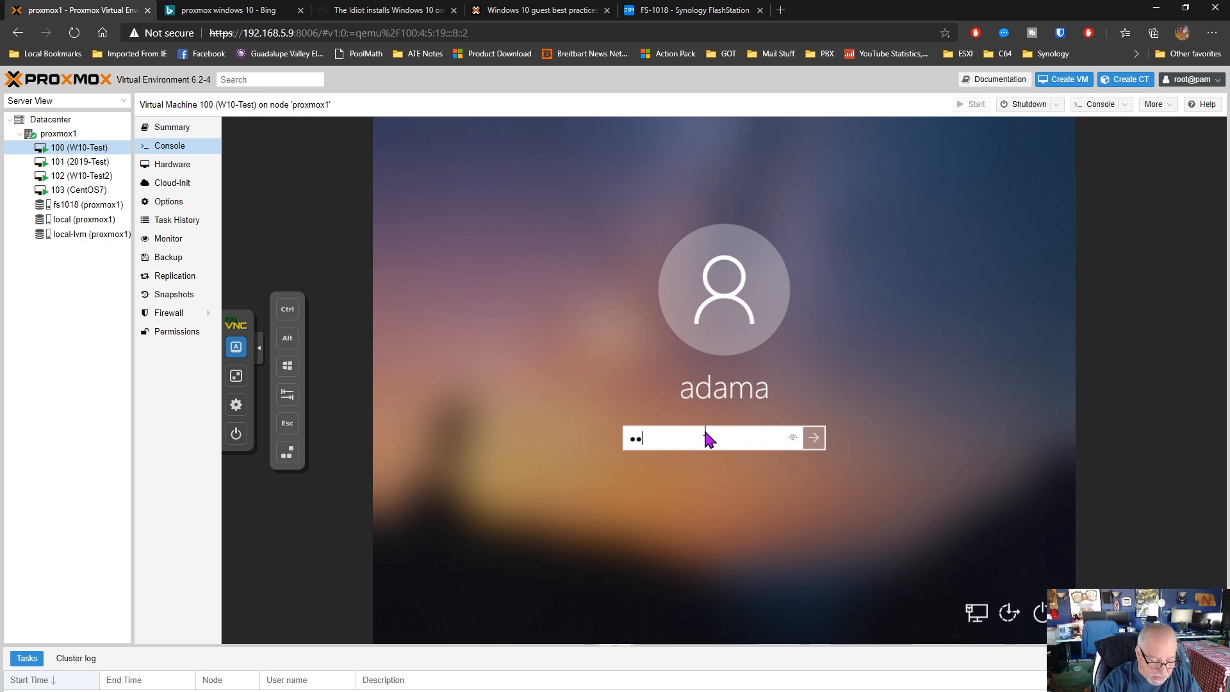
pyautogui.write('ord1')
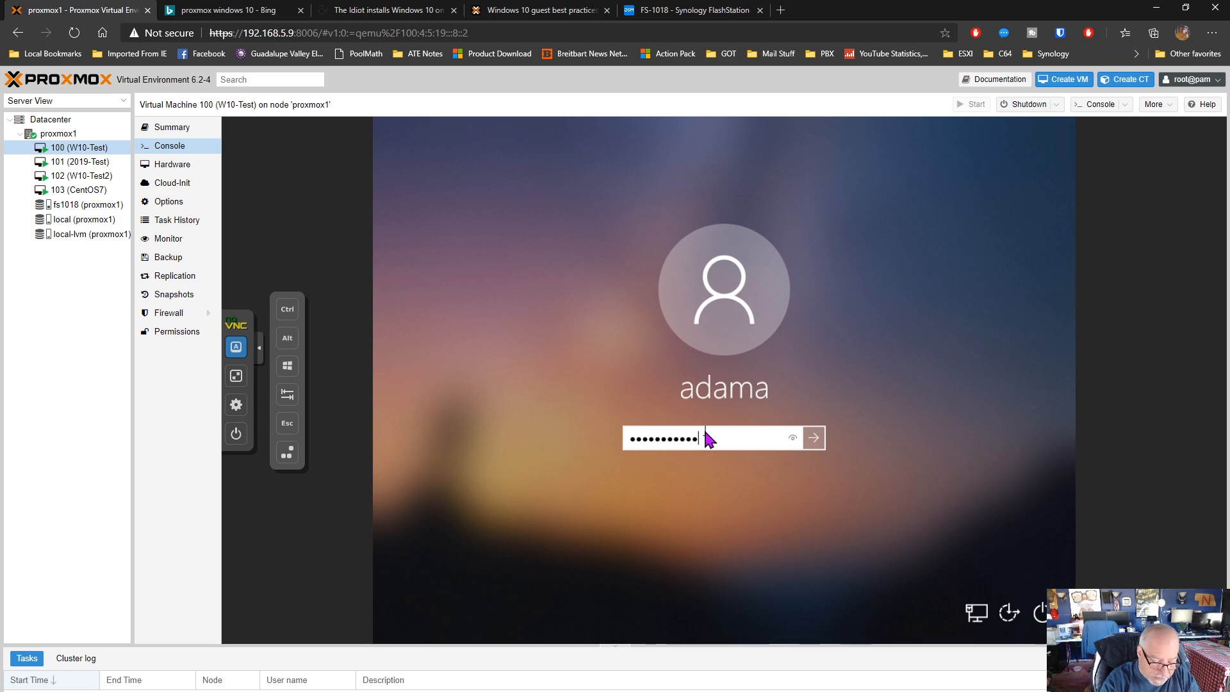
pyautogui.press('Return')
# Open Device Manager from This PC's properties in VM 100 and examine the VirtIO driver under System devices
pyautogui.click(506, 395)
pyautogui.rightClick(517, 399)
pyautogui.click(545, 574)
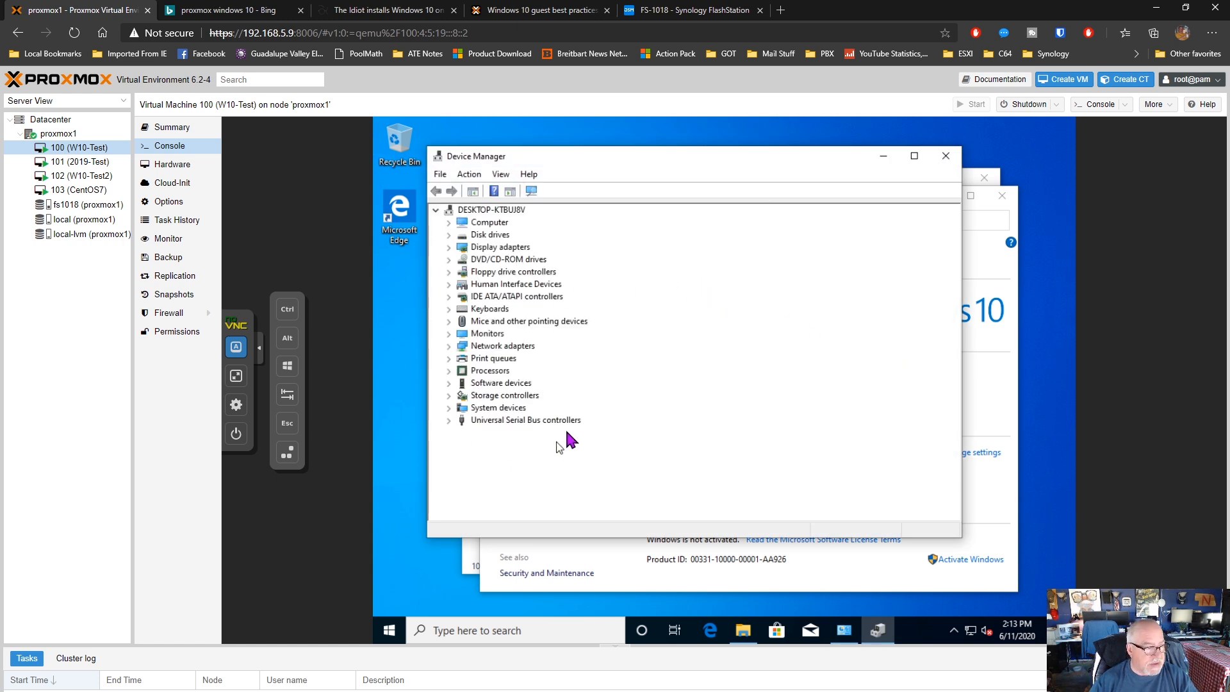
pyautogui.click(453, 410)
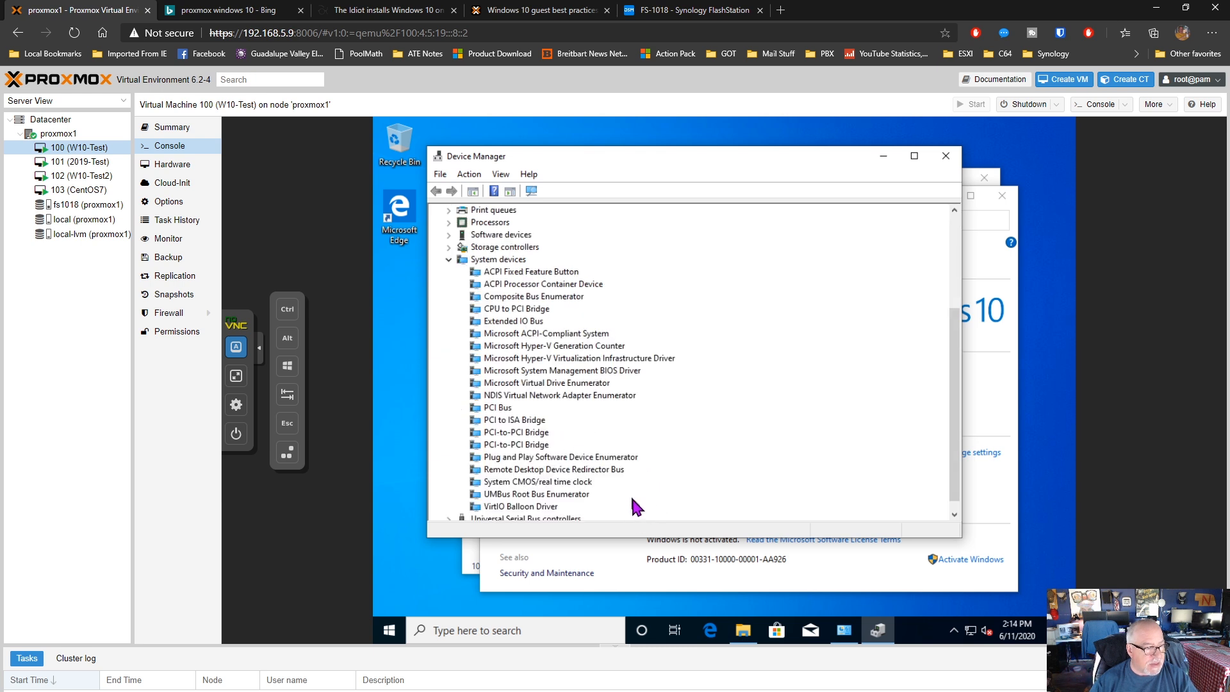
pyautogui.scroll(-1, 590, 505)
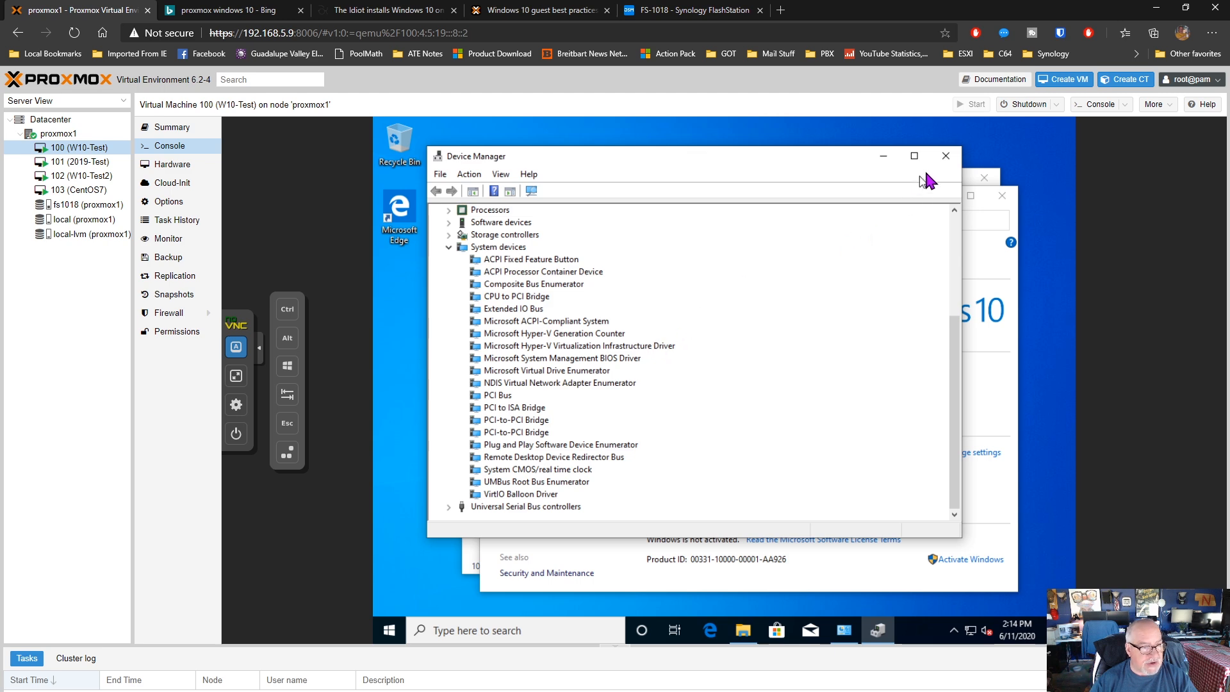
# Close the open windows in VM 100's guest and shut down Windows, collapsing the console's control bar
pyautogui.click(946, 156)
pyautogui.click(1002, 195)
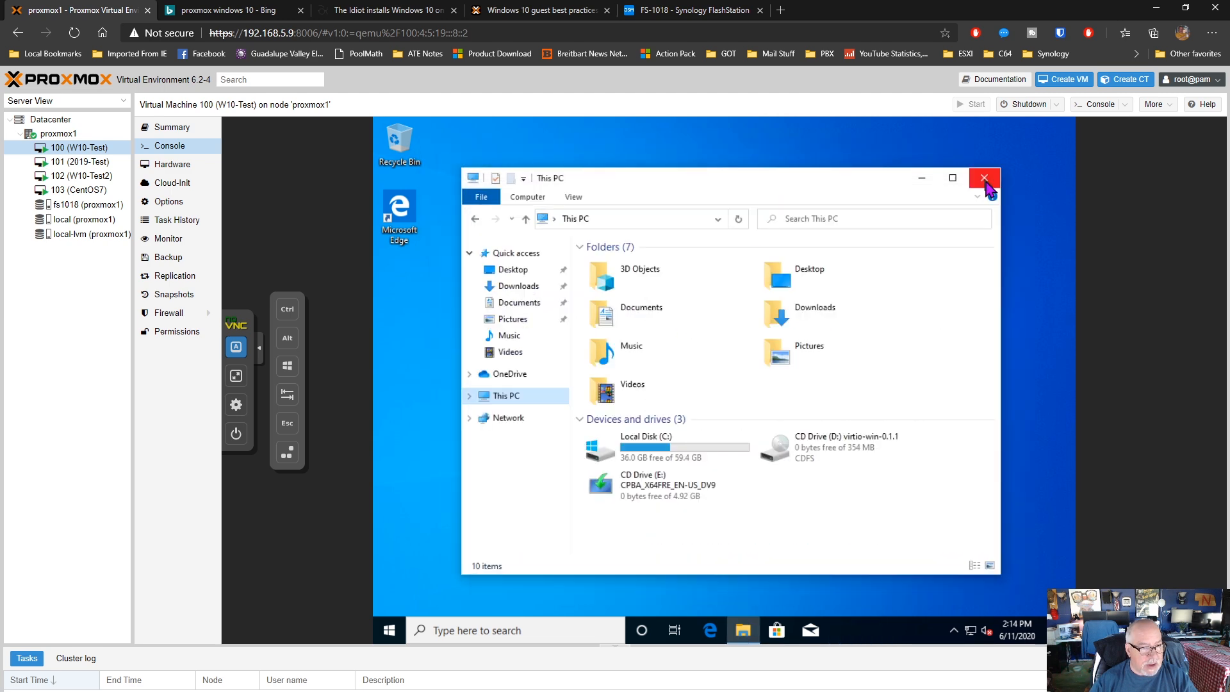
pyautogui.click(984, 178)
pyautogui.click(389, 631)
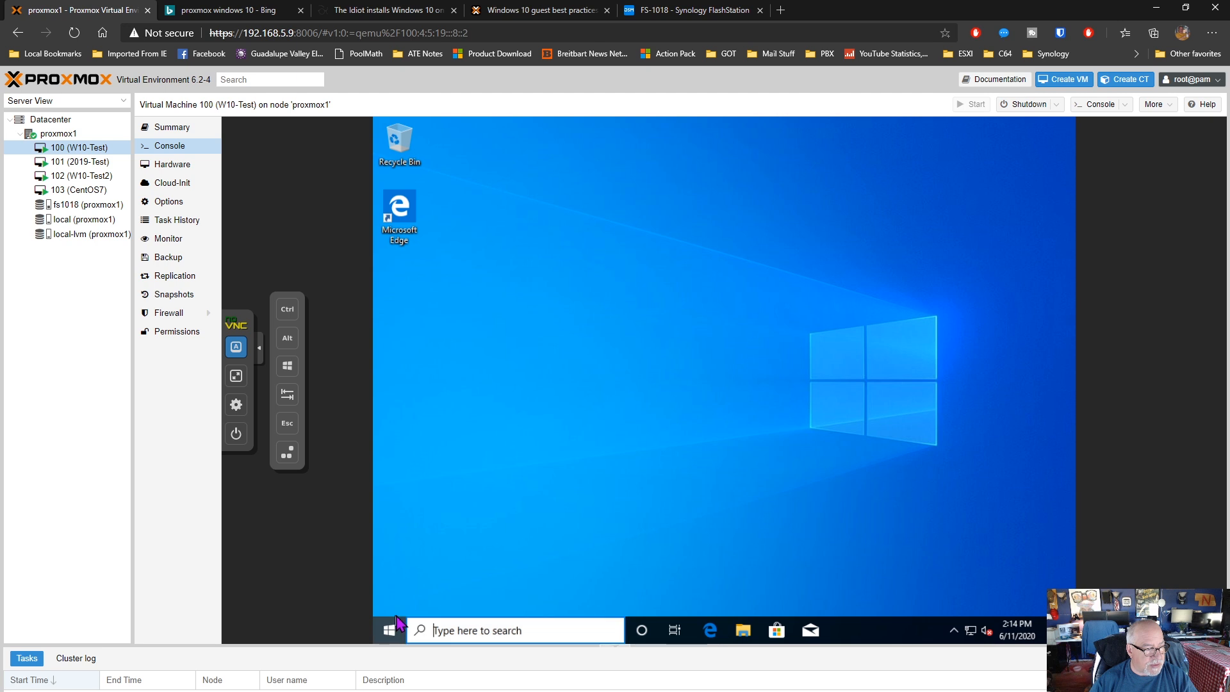
pyautogui.click(413, 600)
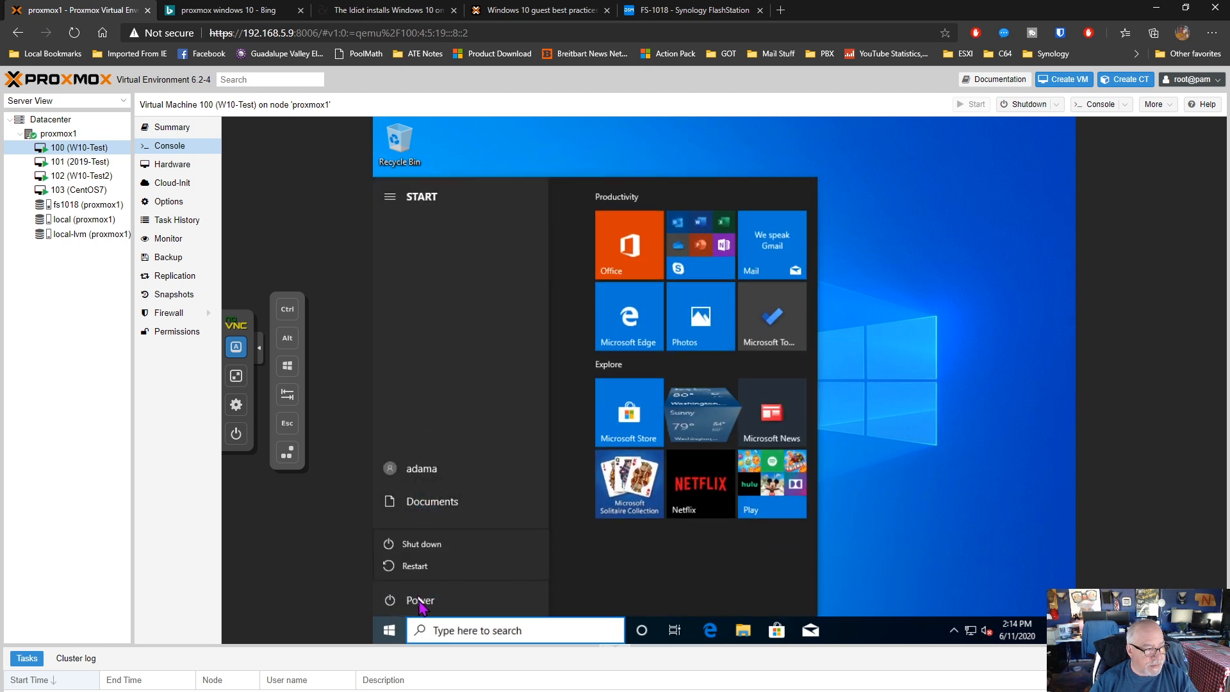
pyautogui.click(426, 547)
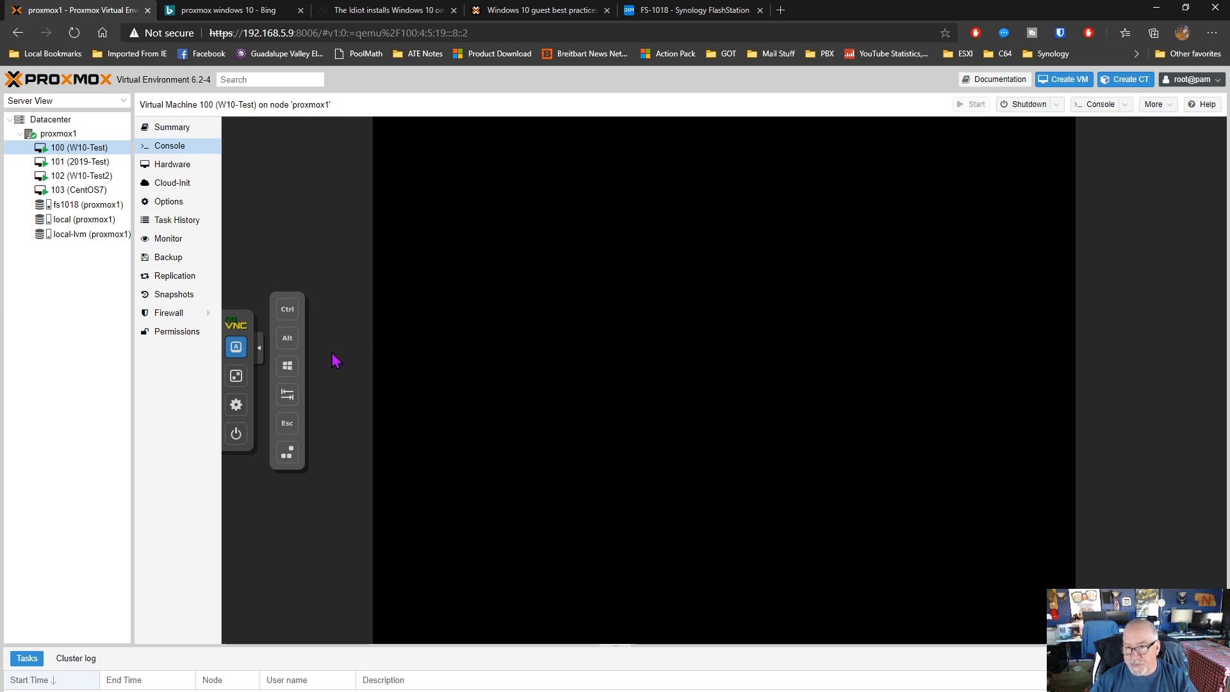
pyautogui.click(260, 349)
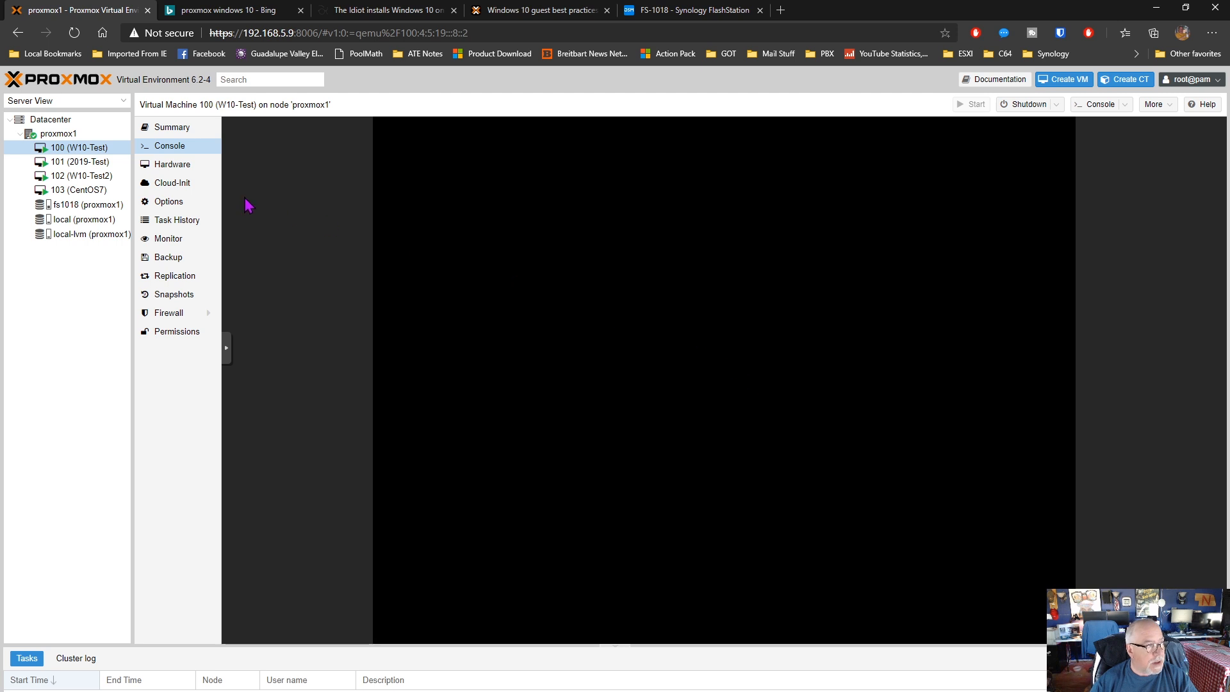
# Enable Use QEMU Guest Agent in the options of the powered-off VM 100 (W10-Test)
pyautogui.click(75, 136)
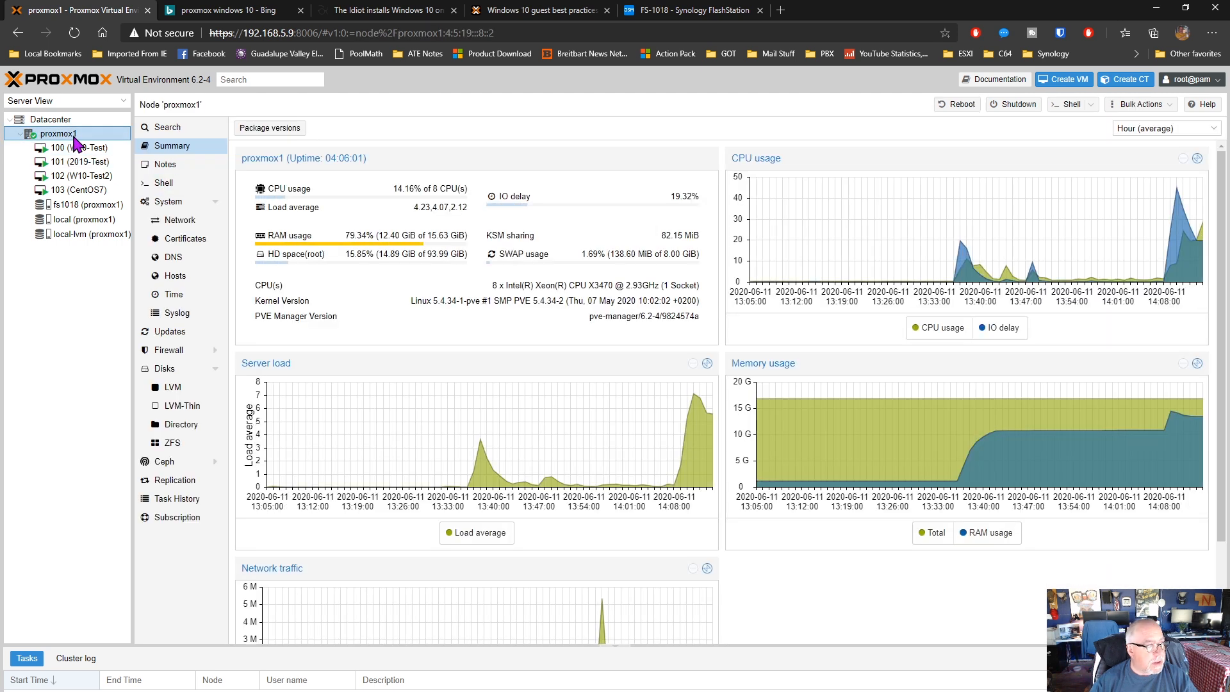
pyautogui.click(71, 149)
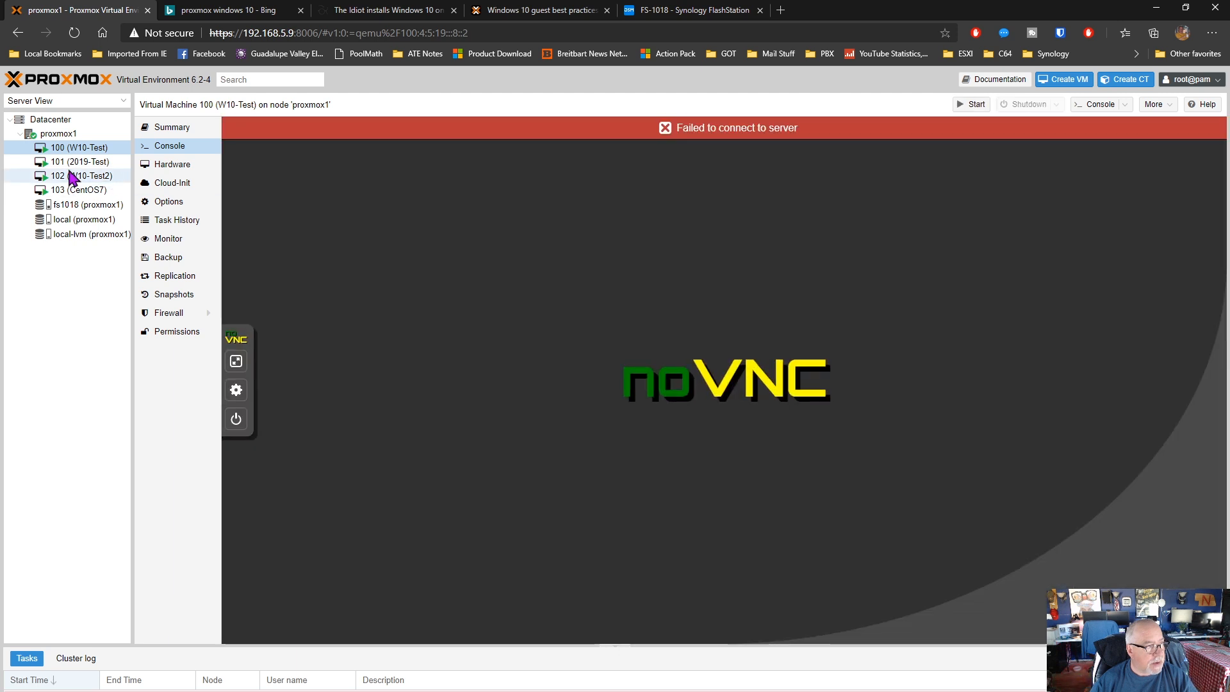
pyautogui.click(169, 204)
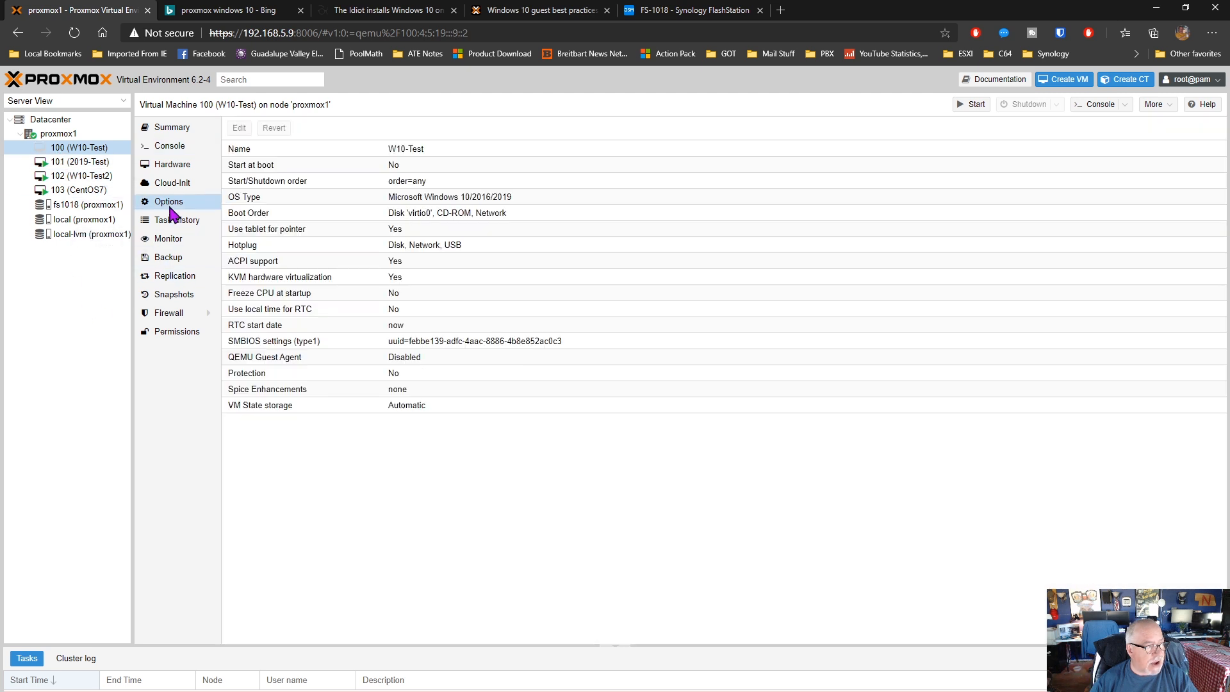
pyautogui.doubleClick(424, 360)
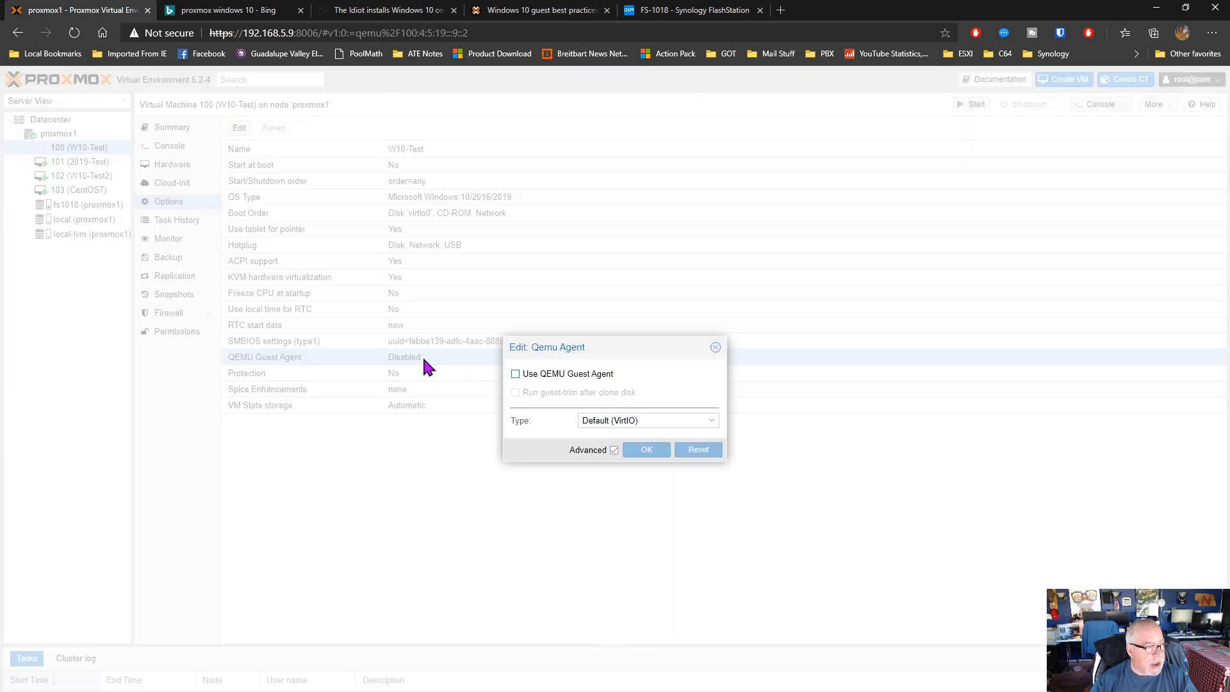
pyautogui.click(516, 375)
pyautogui.click(652, 467)
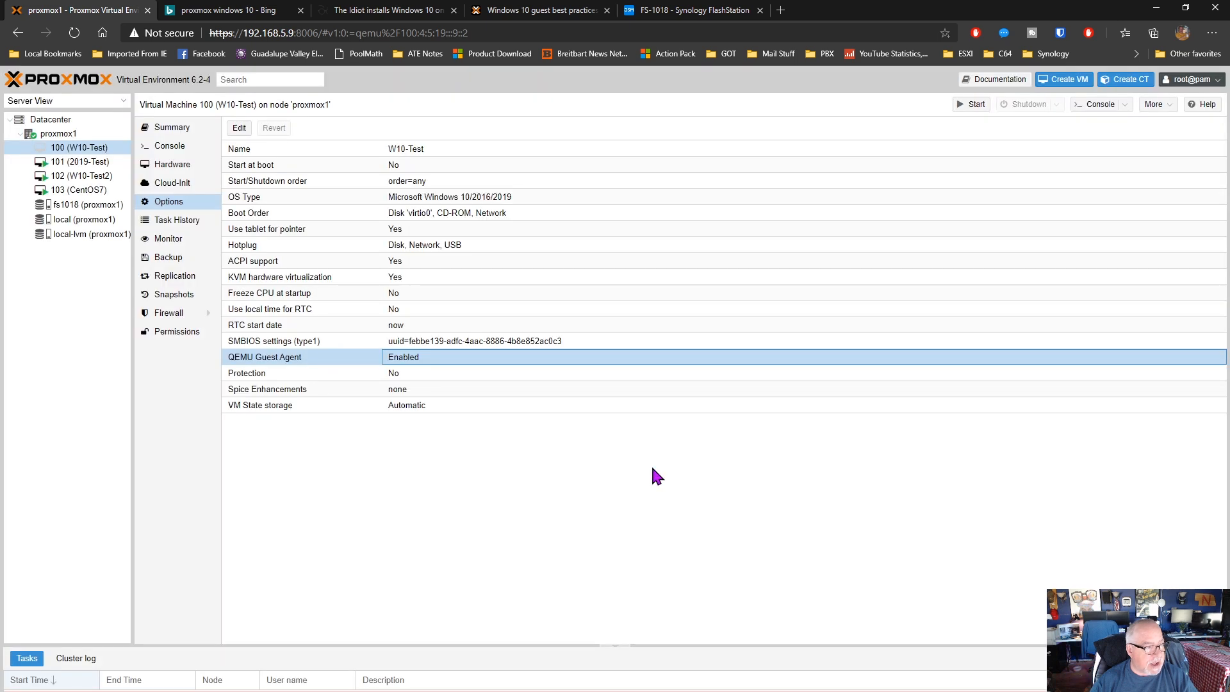
# Start VM 100 and check its boot progress and guest agent status in the console and summary
pyautogui.click(162, 151)
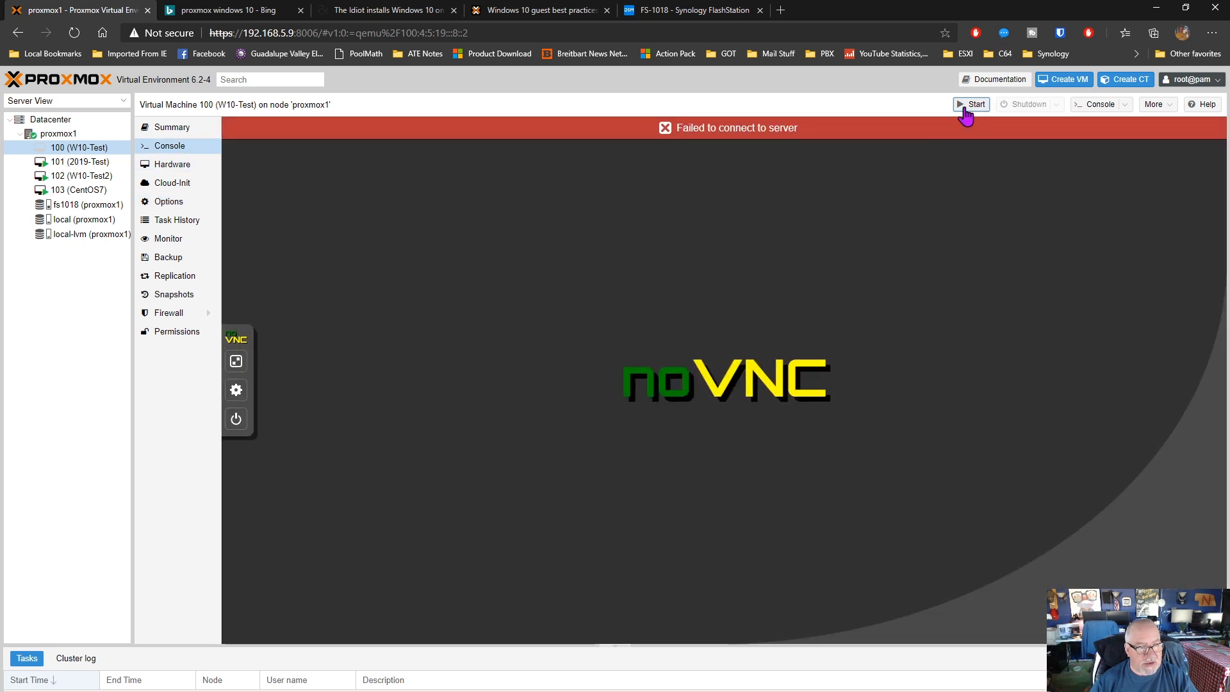
pyautogui.click(968, 107)
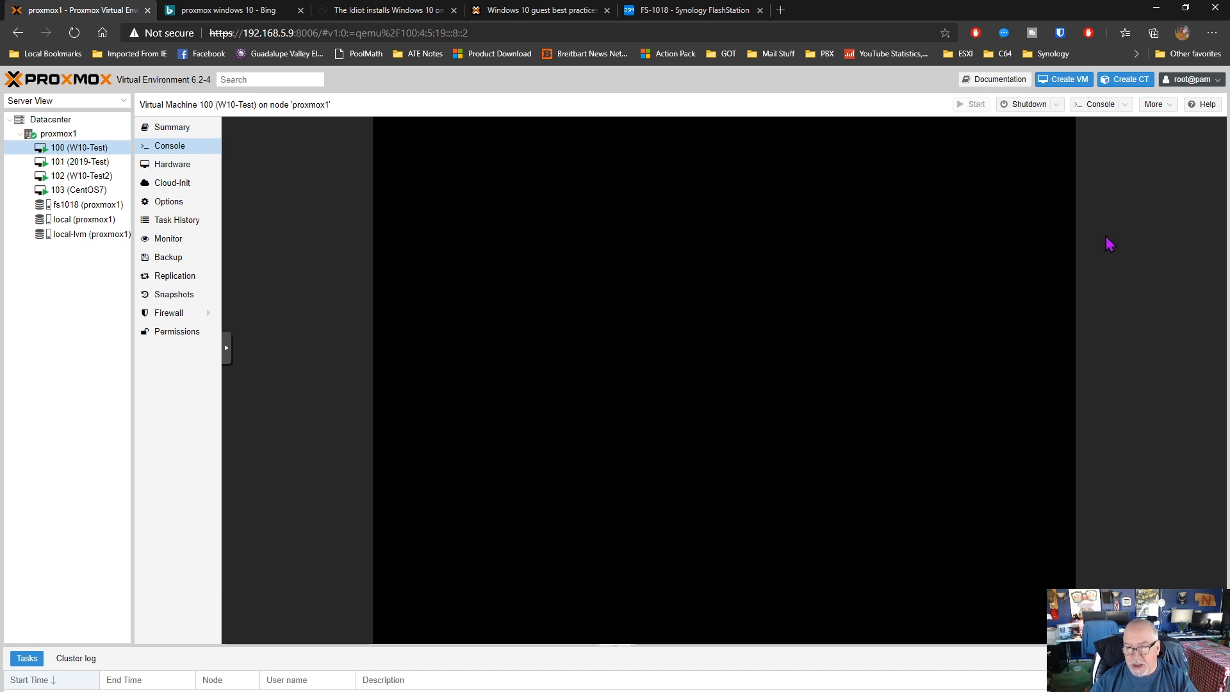
pyautogui.click(180, 132)
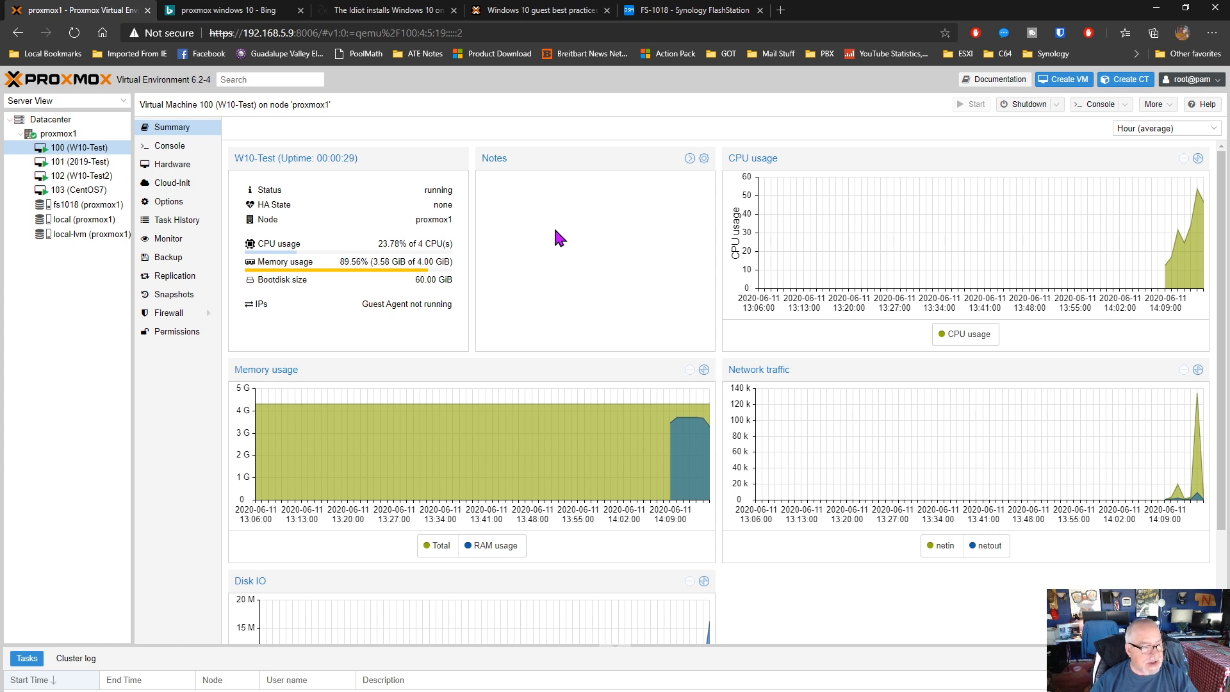
pyautogui.click(167, 147)
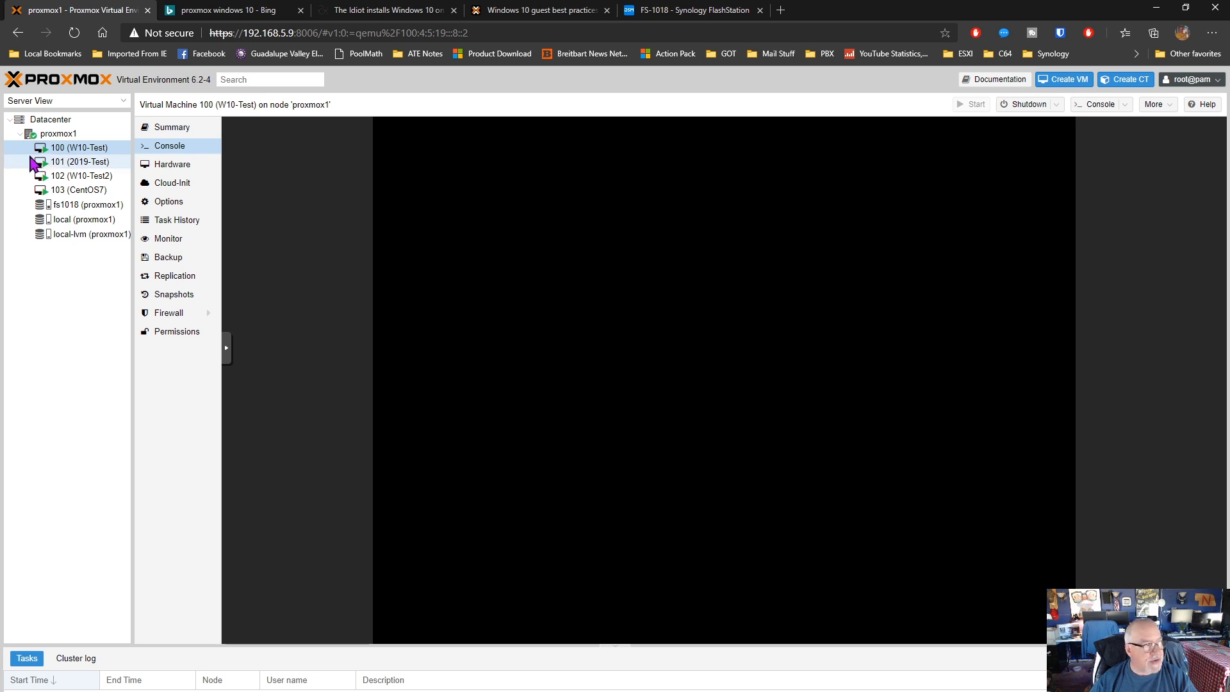
pyautogui.rightClick(57, 152)
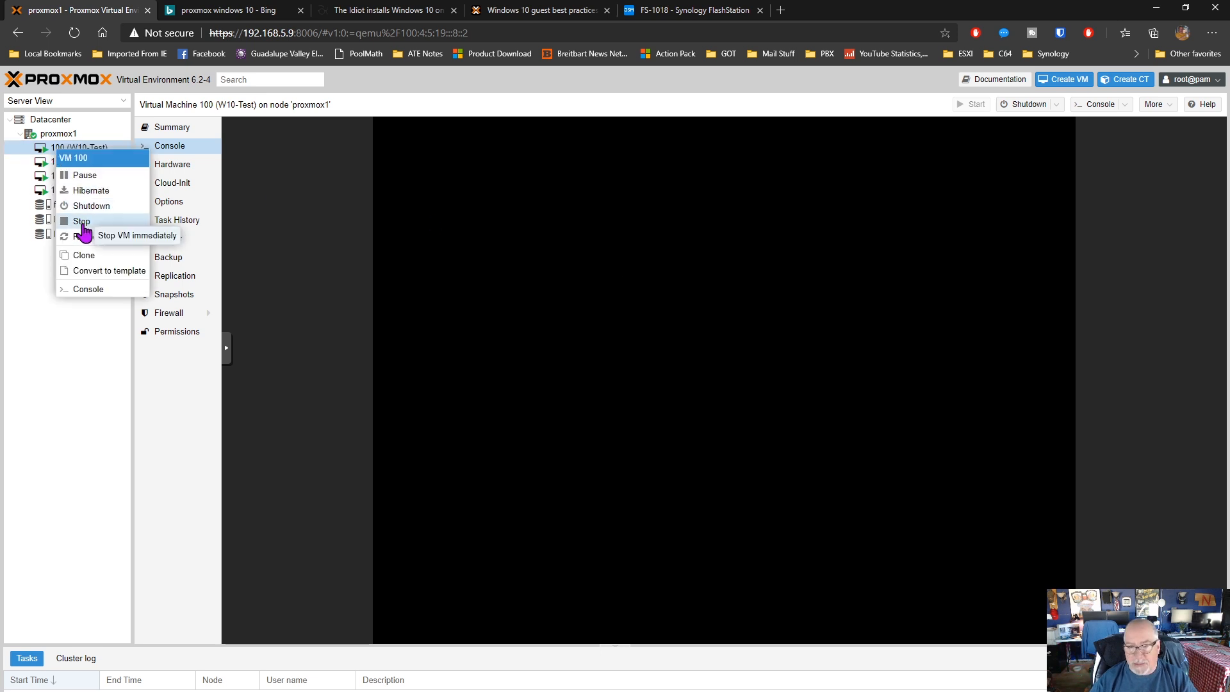
pyautogui.click(46, 440)
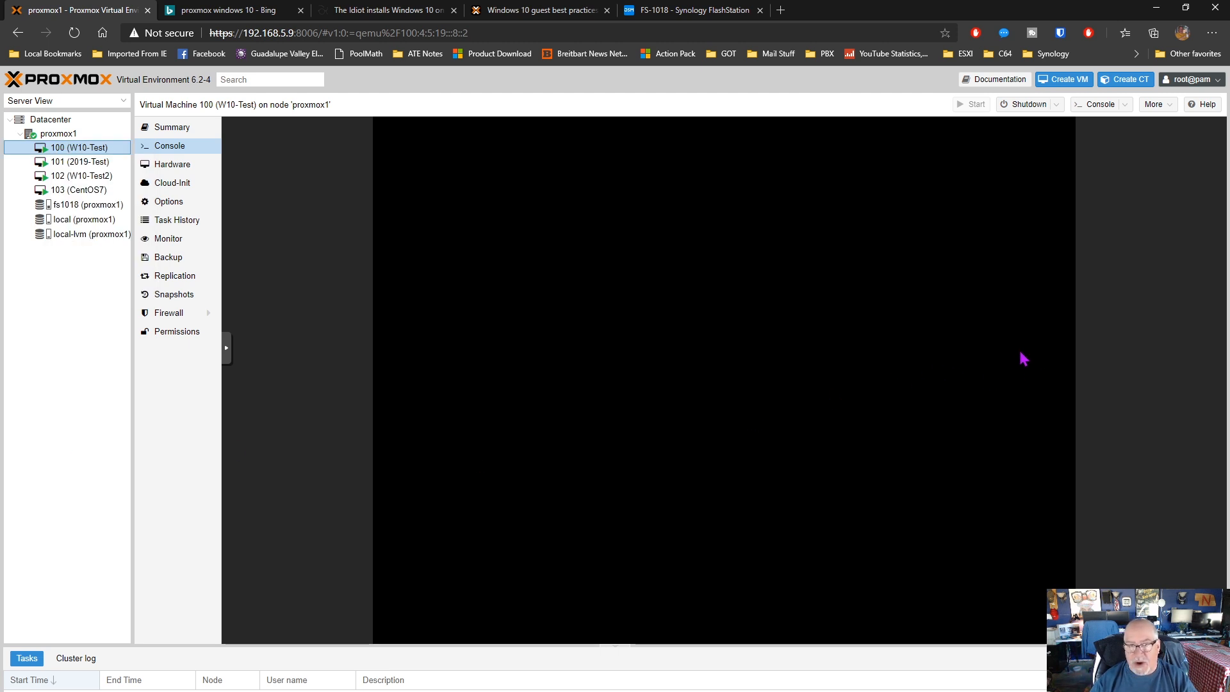
# Review the Windows 10 guest best practices wiki and the blog's Proxmox installation steps for loading the VirtIO drivers
pyautogui.click(544, 11)
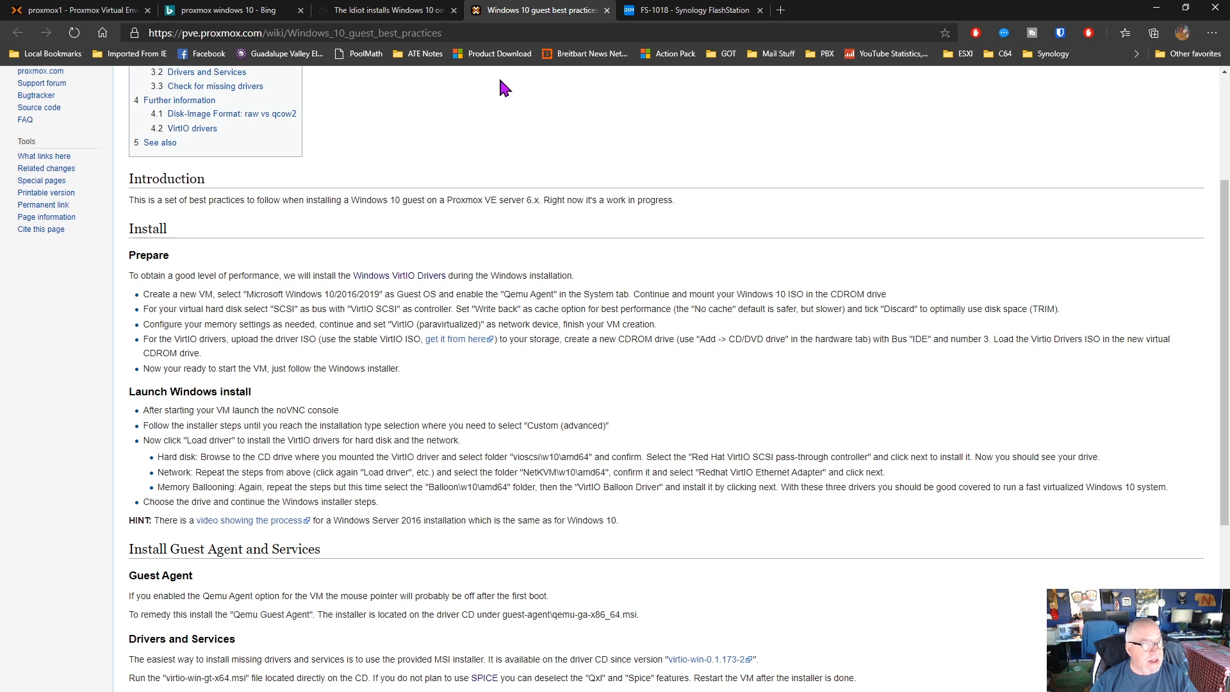
pyautogui.click(384, 10)
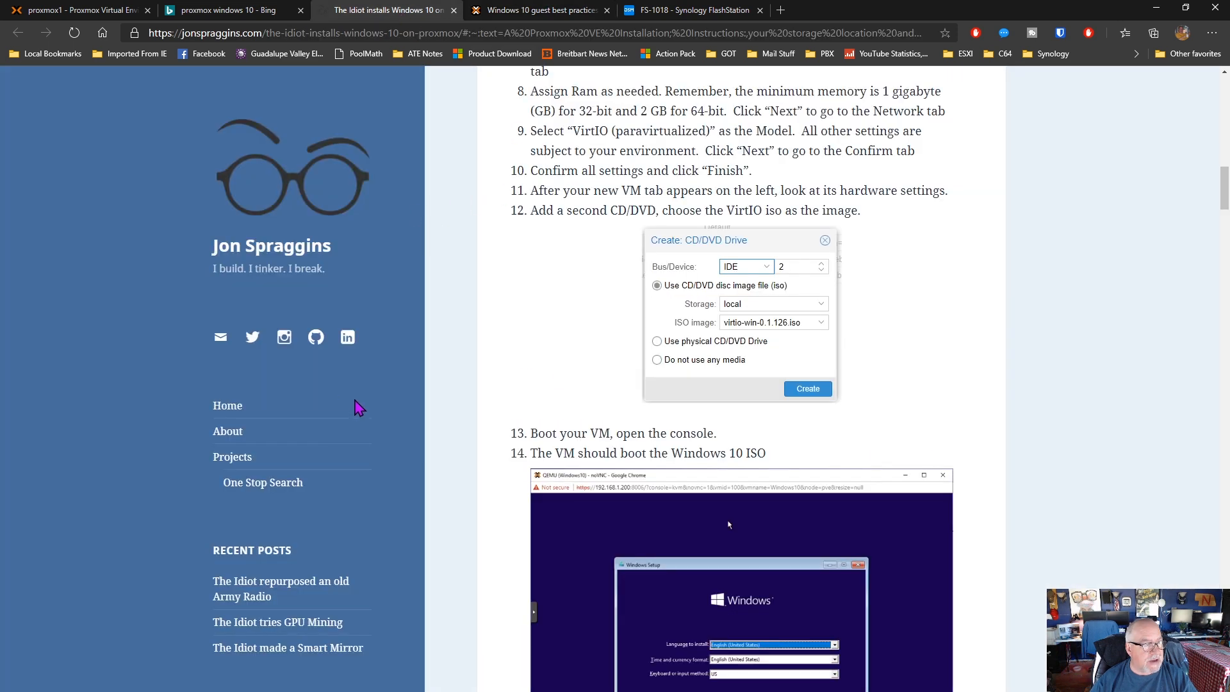
pyautogui.scroll(6, 357, 407)
pyautogui.scroll(-6, 357, 408)
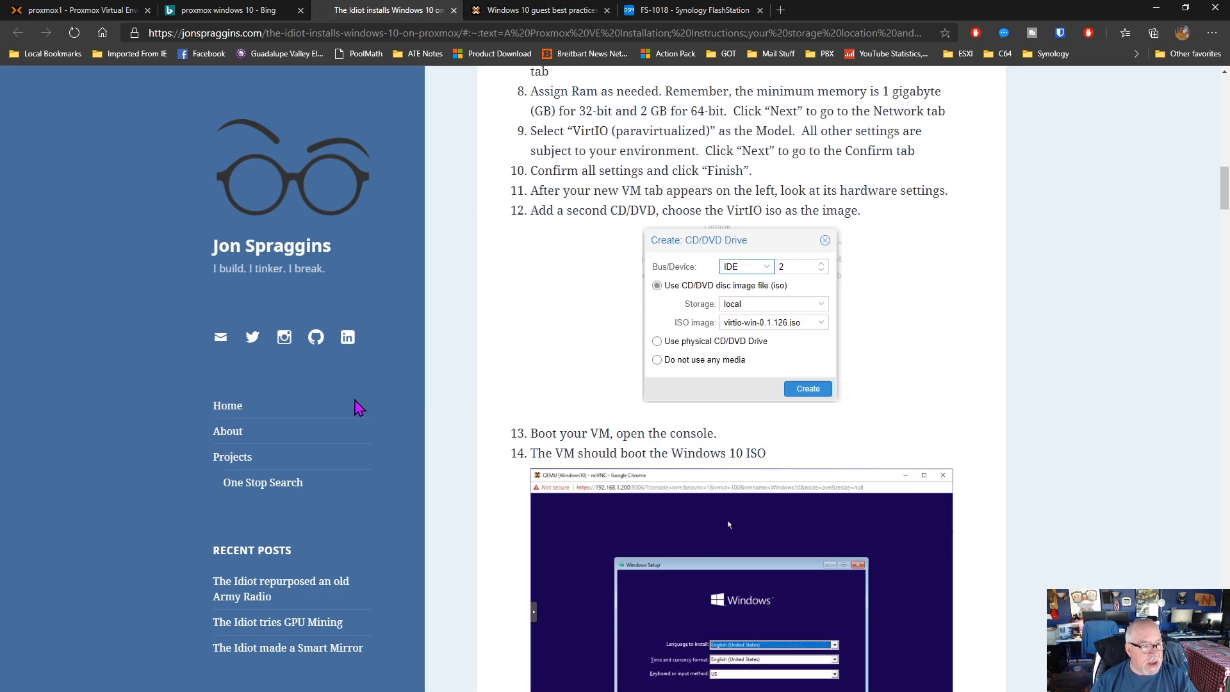
pyautogui.scroll(-12, 357, 407)
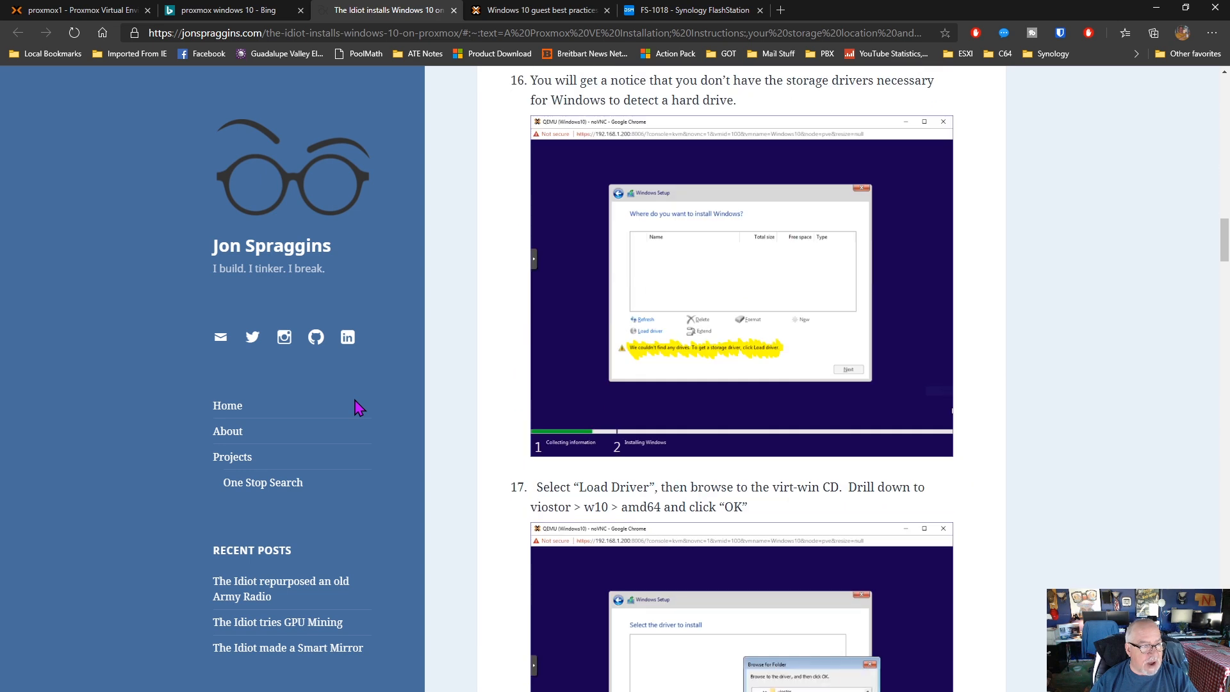
pyautogui.scroll(-12, 357, 408)
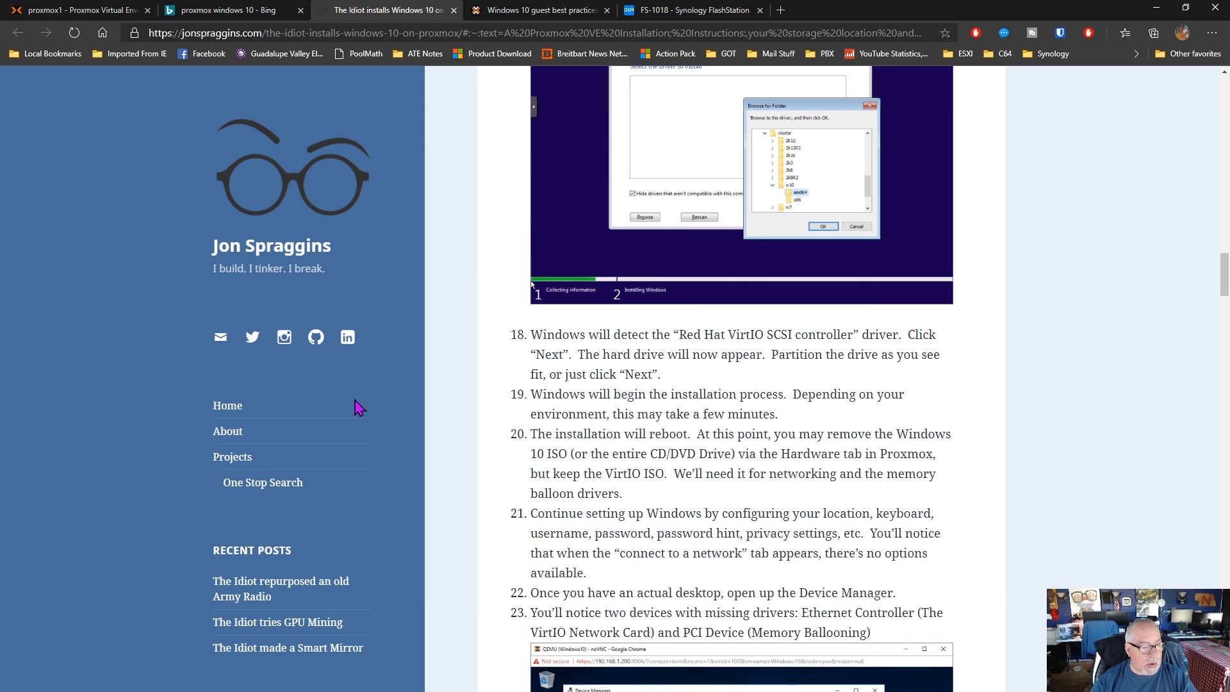
pyautogui.scroll(-11, 357, 408)
pyautogui.scroll(20, 357, 407)
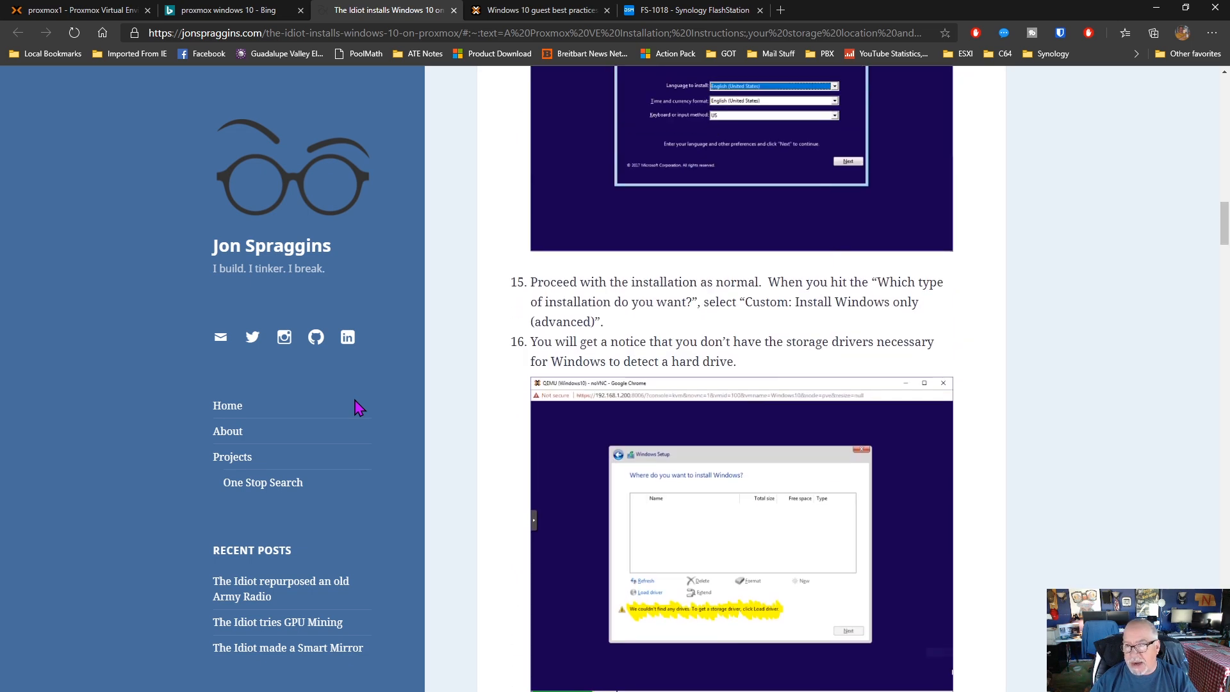
pyautogui.scroll(20, 357, 407)
pyautogui.scroll(10, 357, 407)
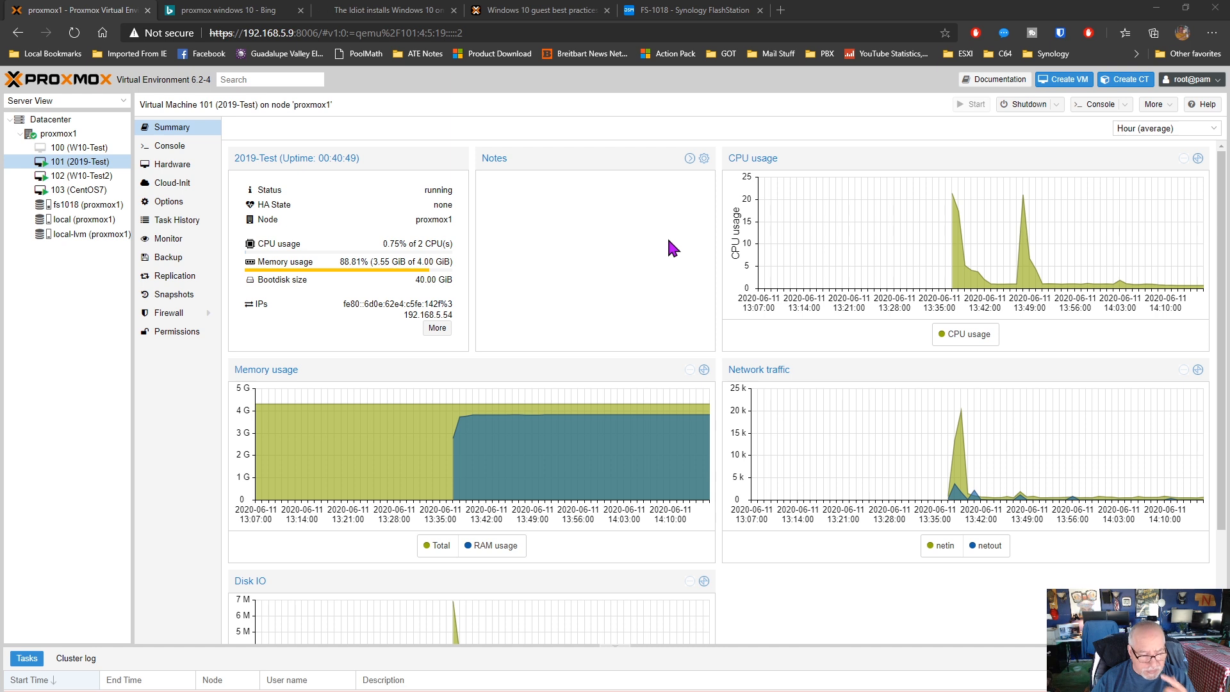
# Review the summaries of VM 101 and VM 102, including VM 102's guest agent network information
pyautogui.scroll(-2, 524, 367)
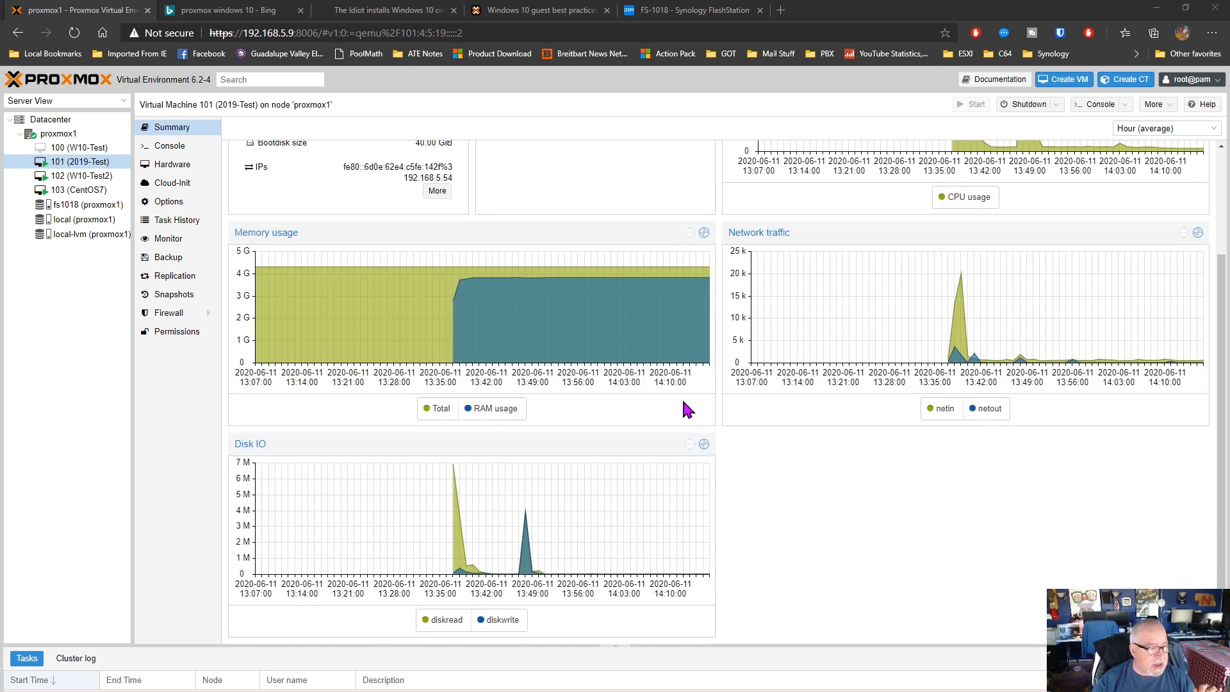
pyautogui.click(92, 179)
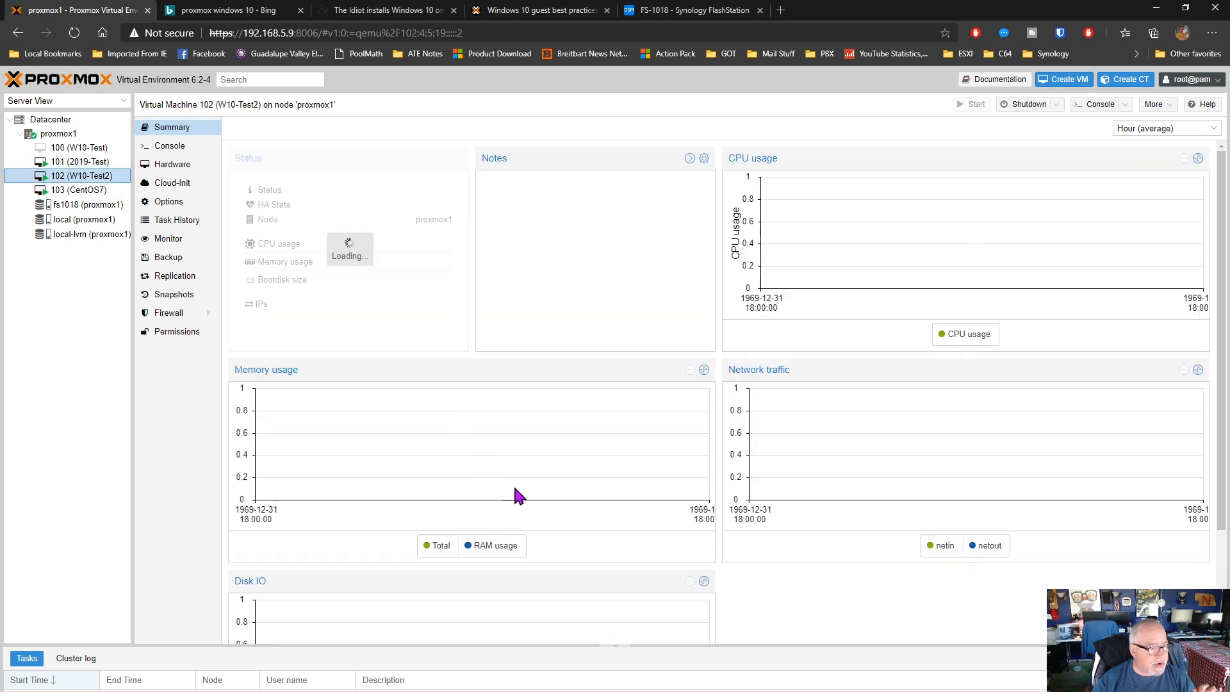
pyautogui.scroll(2, 519, 497)
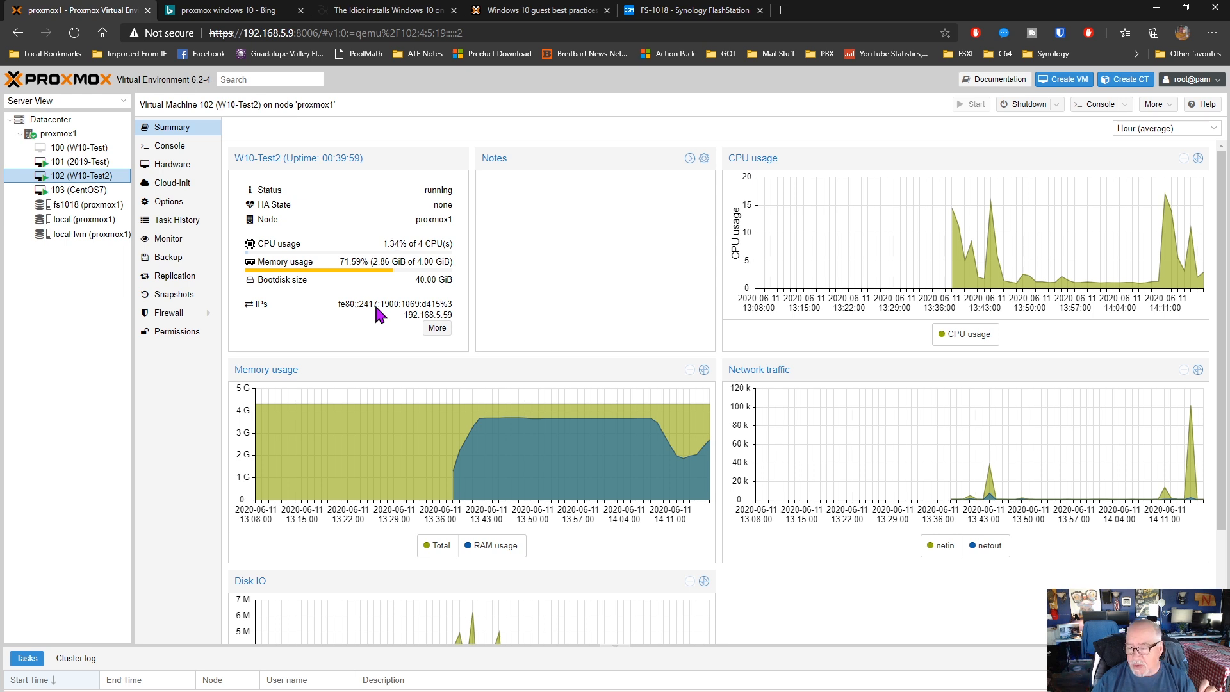
pyautogui.click(436, 330)
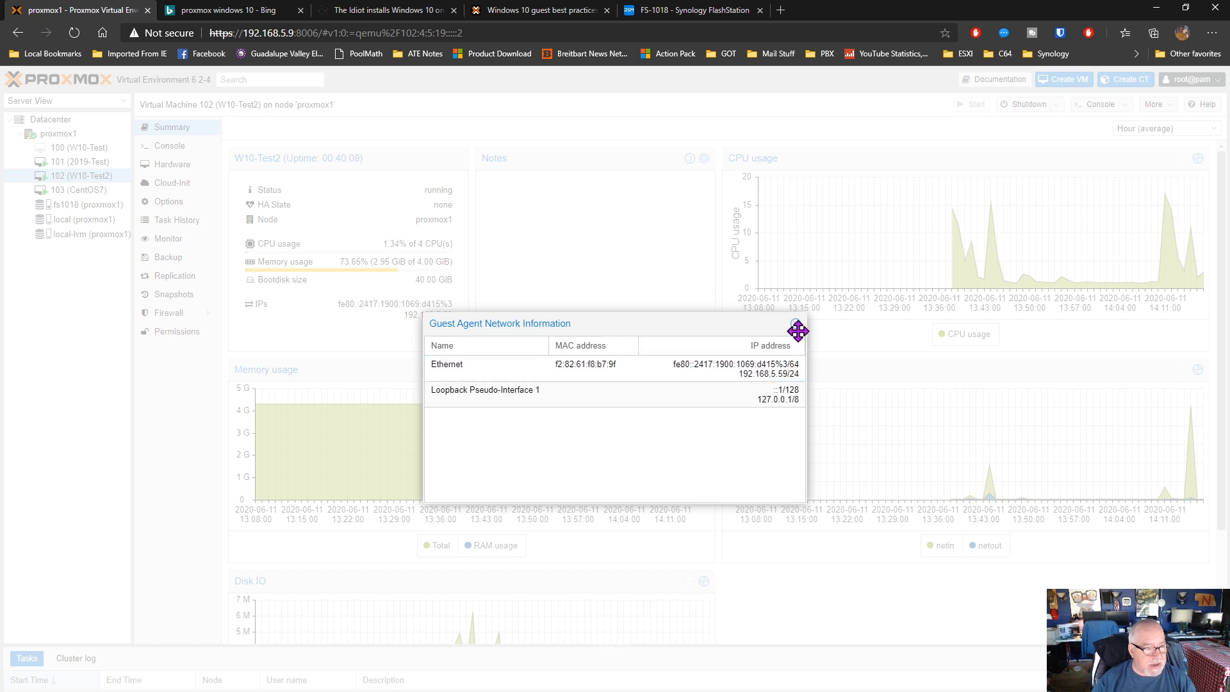
pyautogui.click(795, 325)
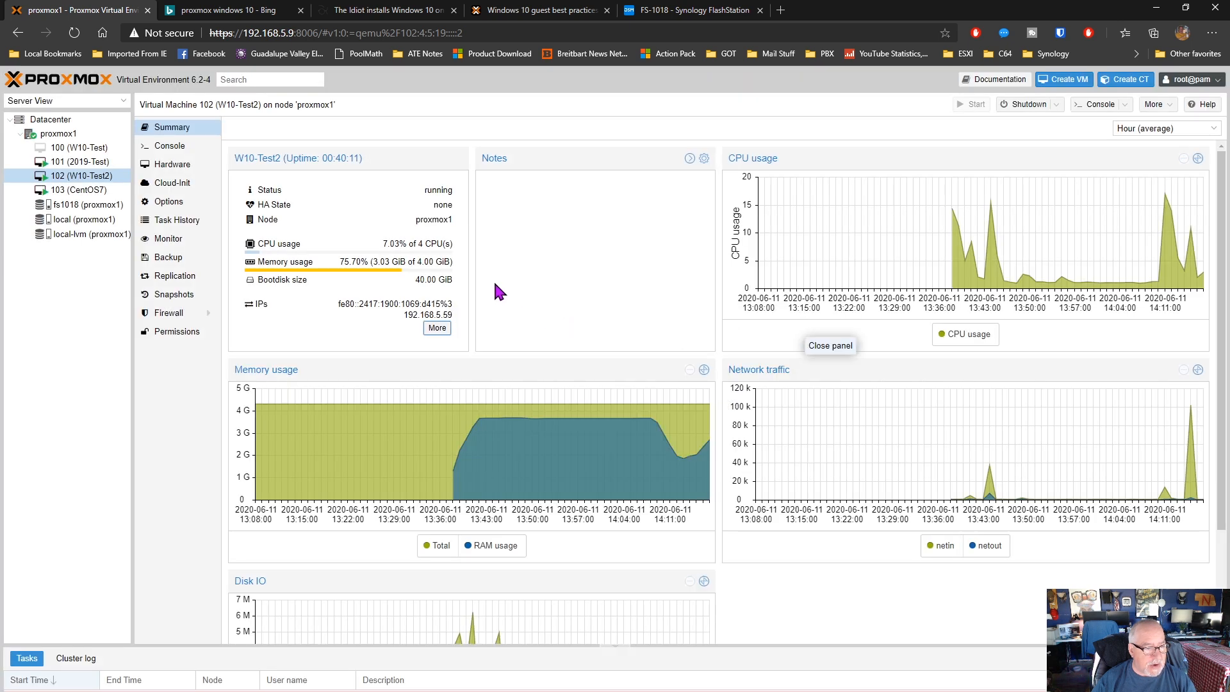
# Compare the summaries of VMs 103, 102 and 101, and check the contents of the fs1018 storage
pyautogui.click(89, 190)
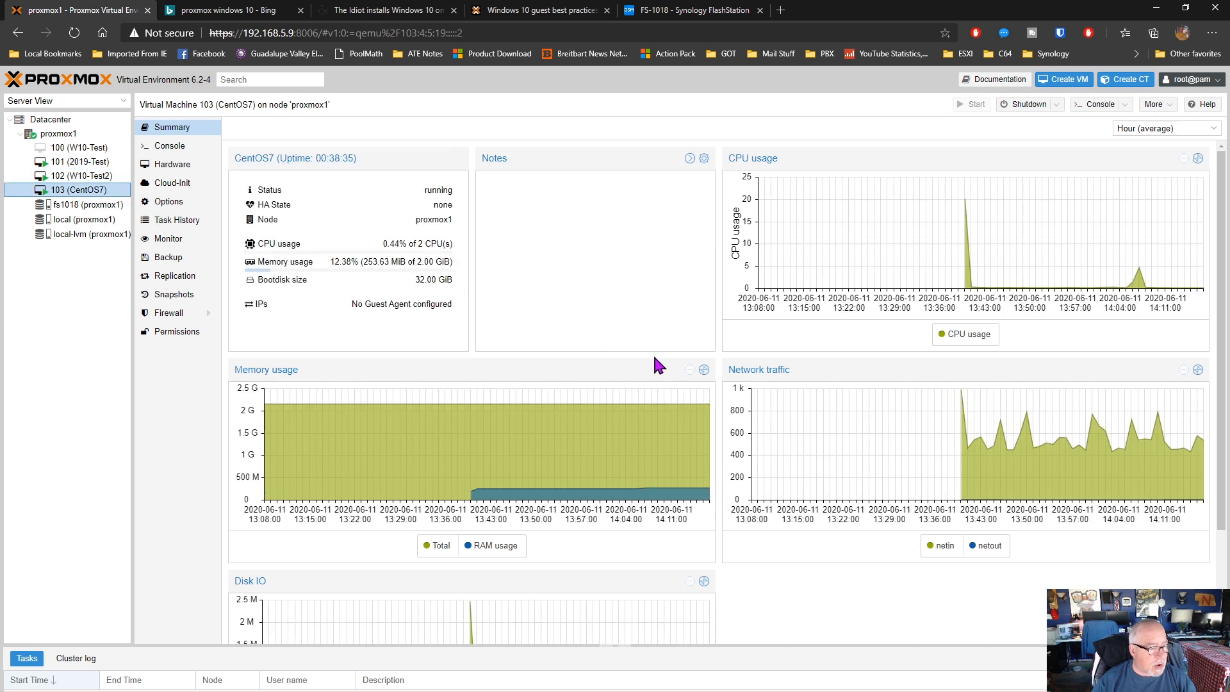
pyautogui.click(83, 176)
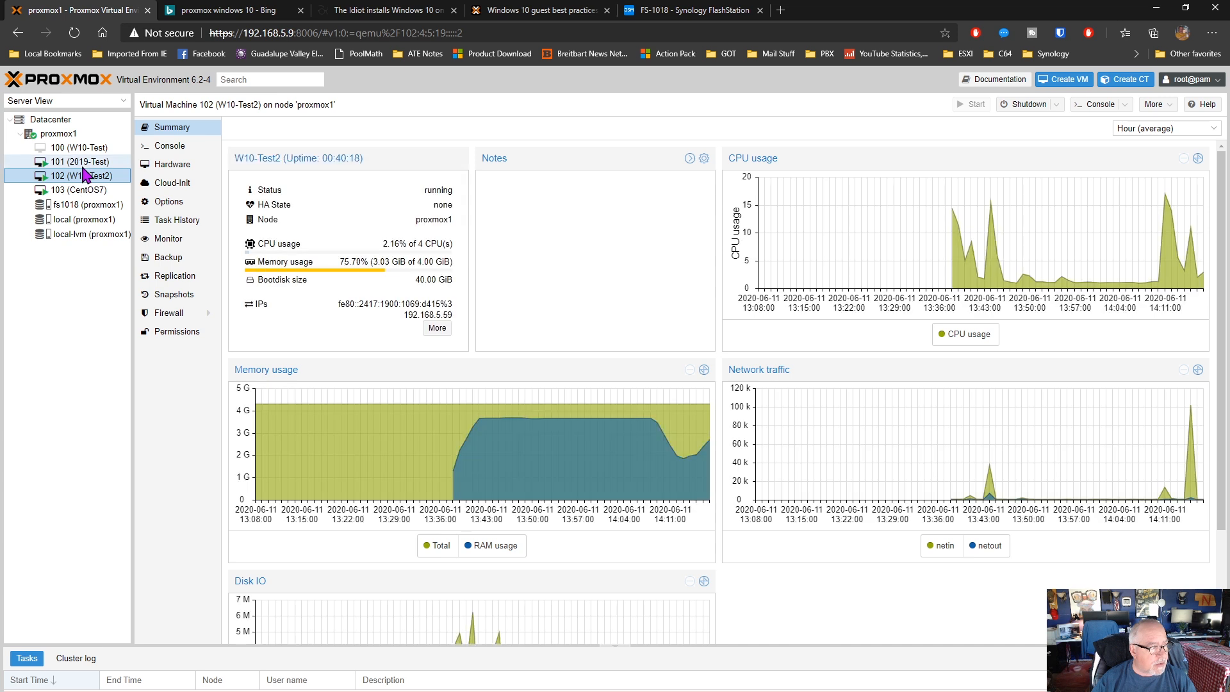
pyautogui.click(84, 164)
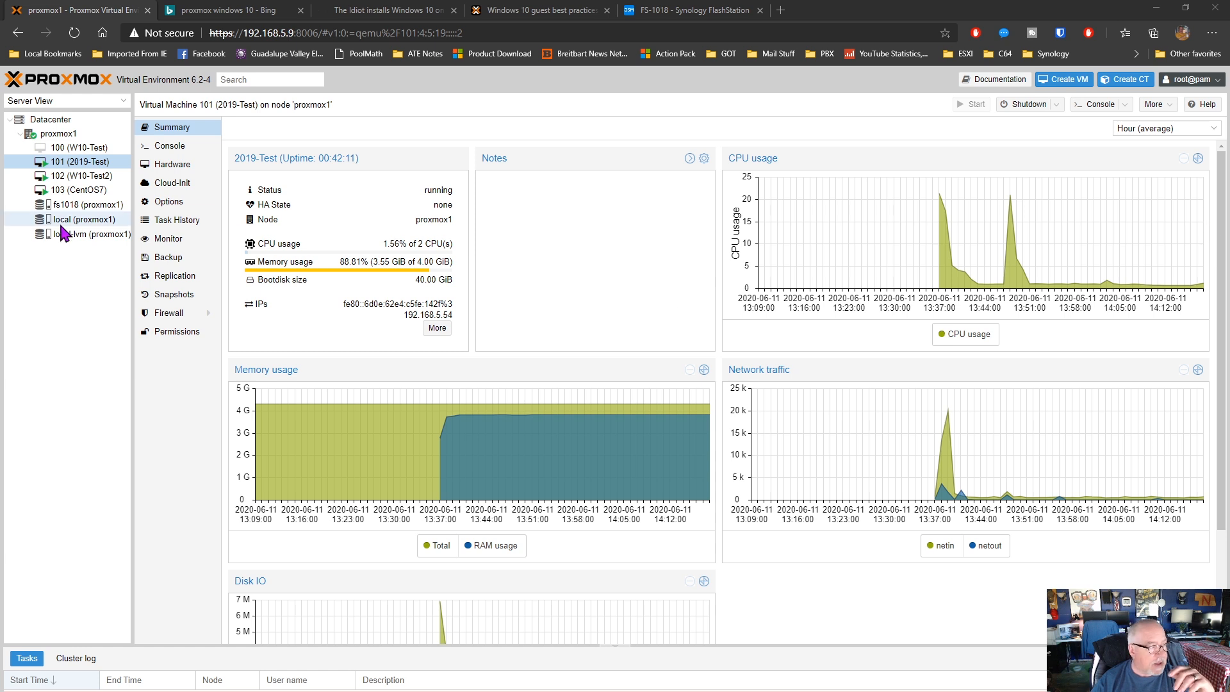
pyautogui.click(74, 205)
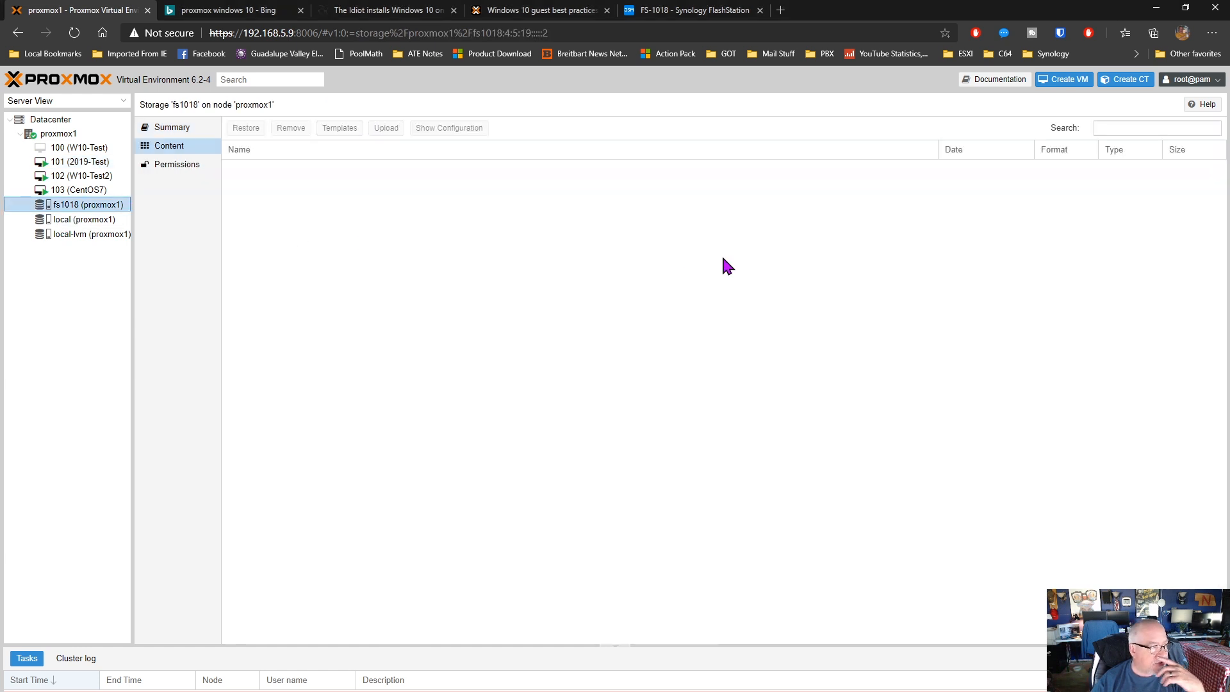
# Review the hardware of VM 101 (2019-Test) and select its virtio0 hard disk to check where it is stored
pyautogui.click(87, 162)
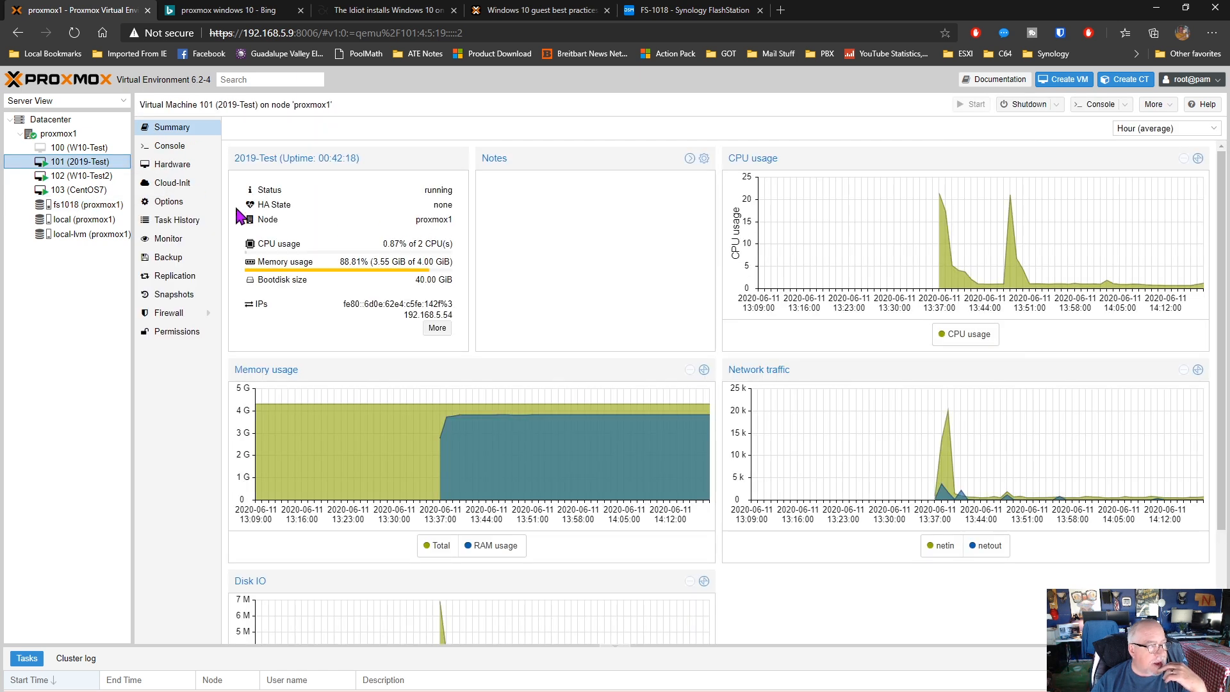
pyautogui.click(171, 167)
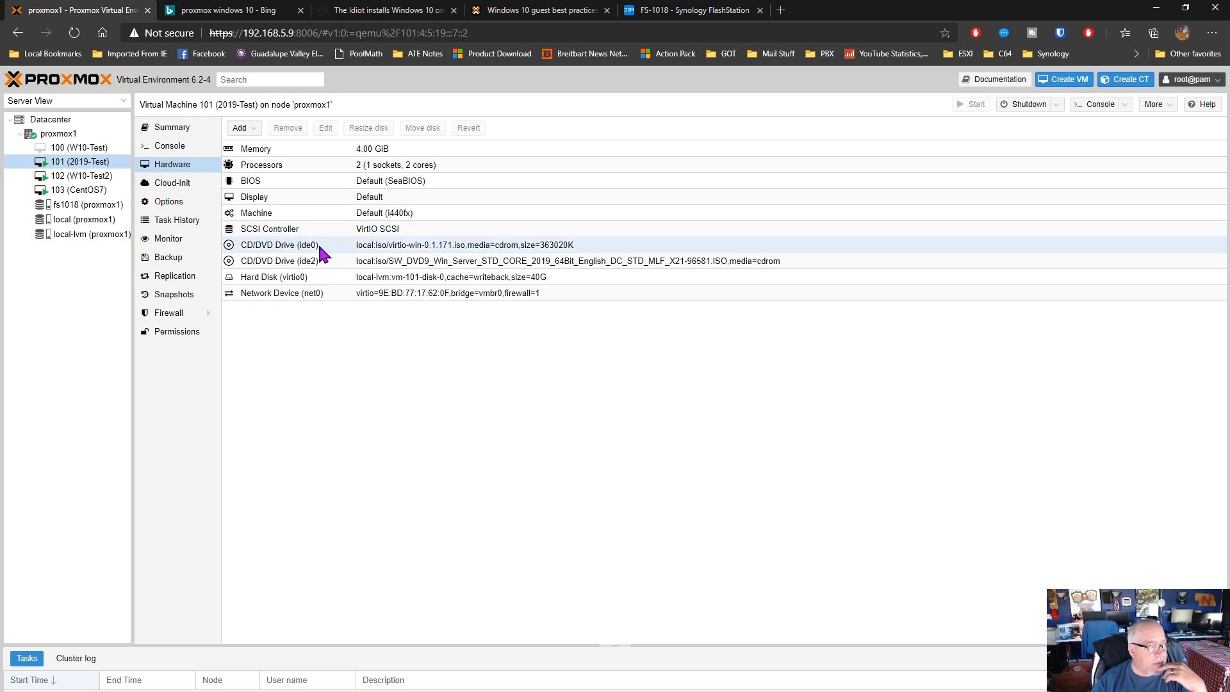
pyautogui.click(401, 283)
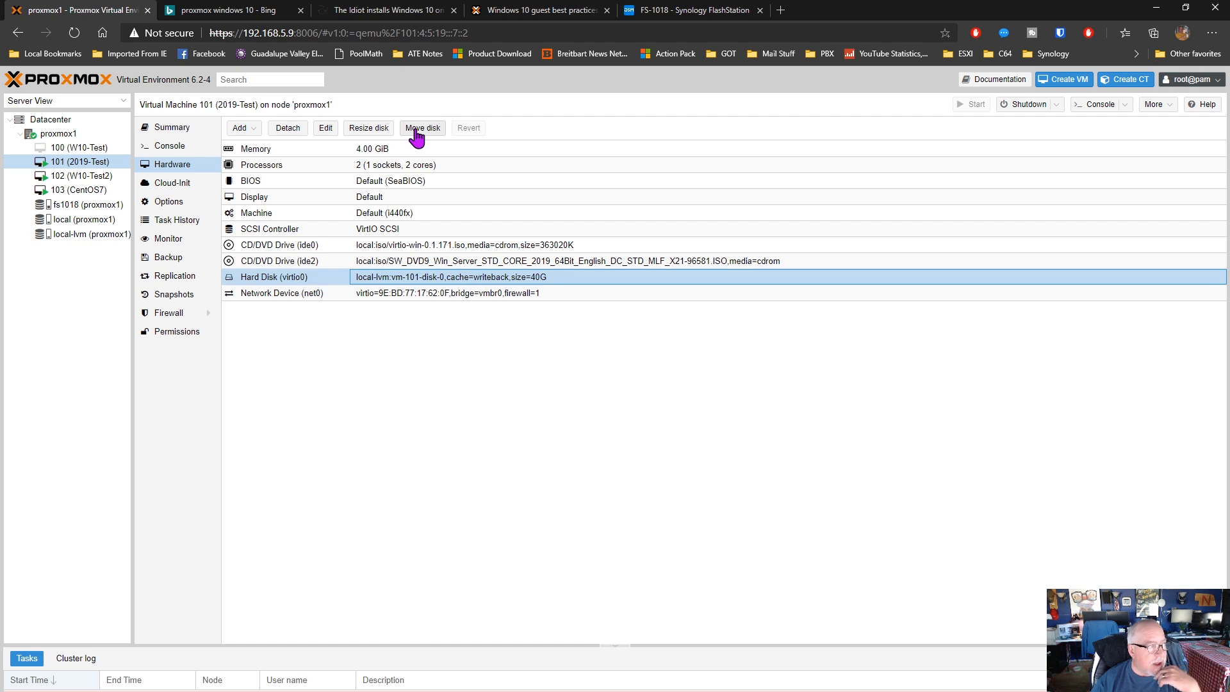
# Move VM 103's scsi0 disk to fs1018 in QEMU image format (qcow2) without deleting the source, and check the task status
pyautogui.click(64, 191)
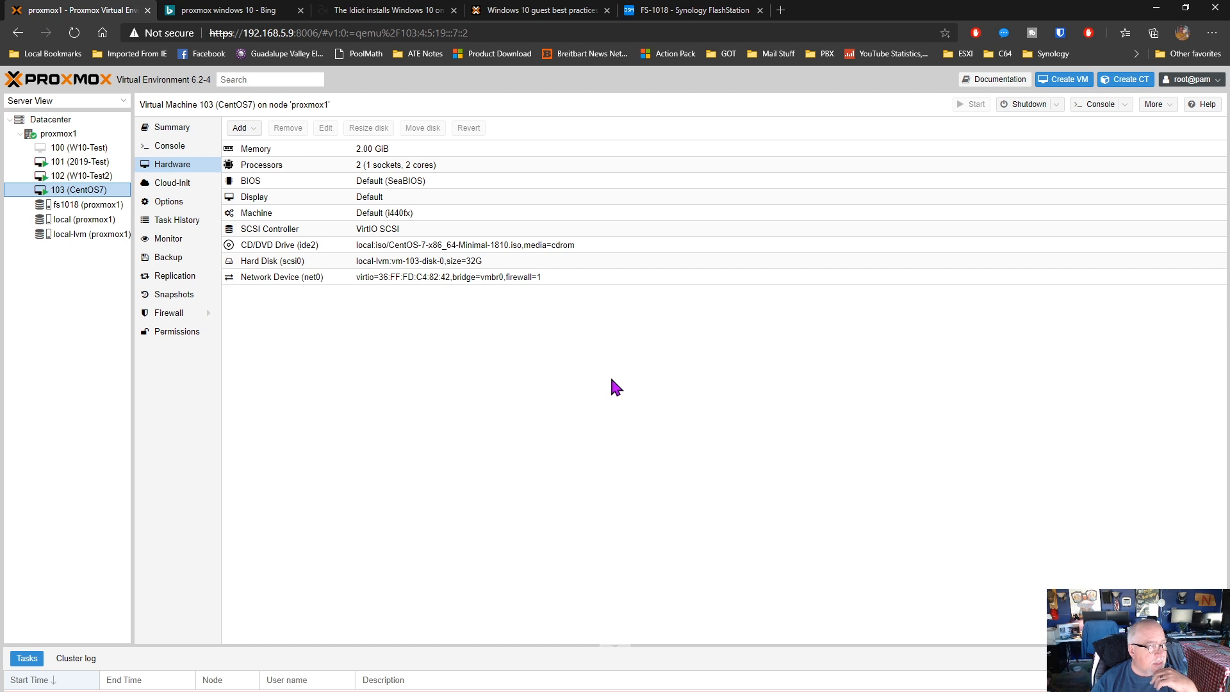
pyautogui.click(483, 263)
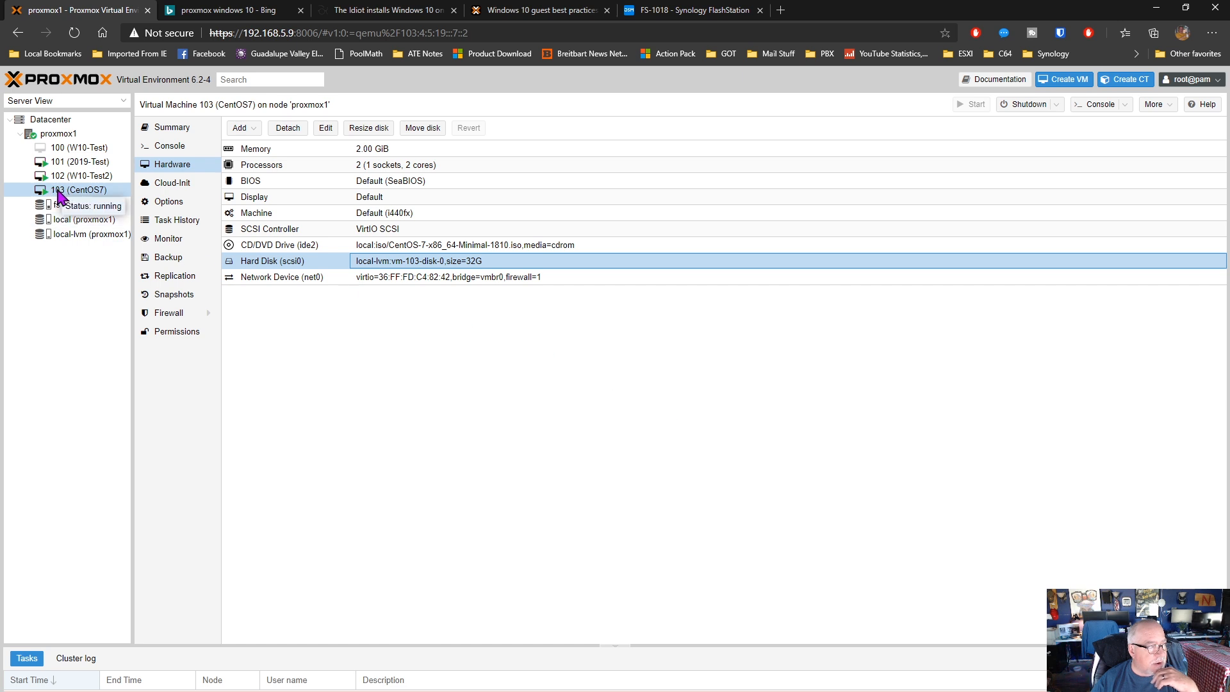
pyautogui.click(423, 130)
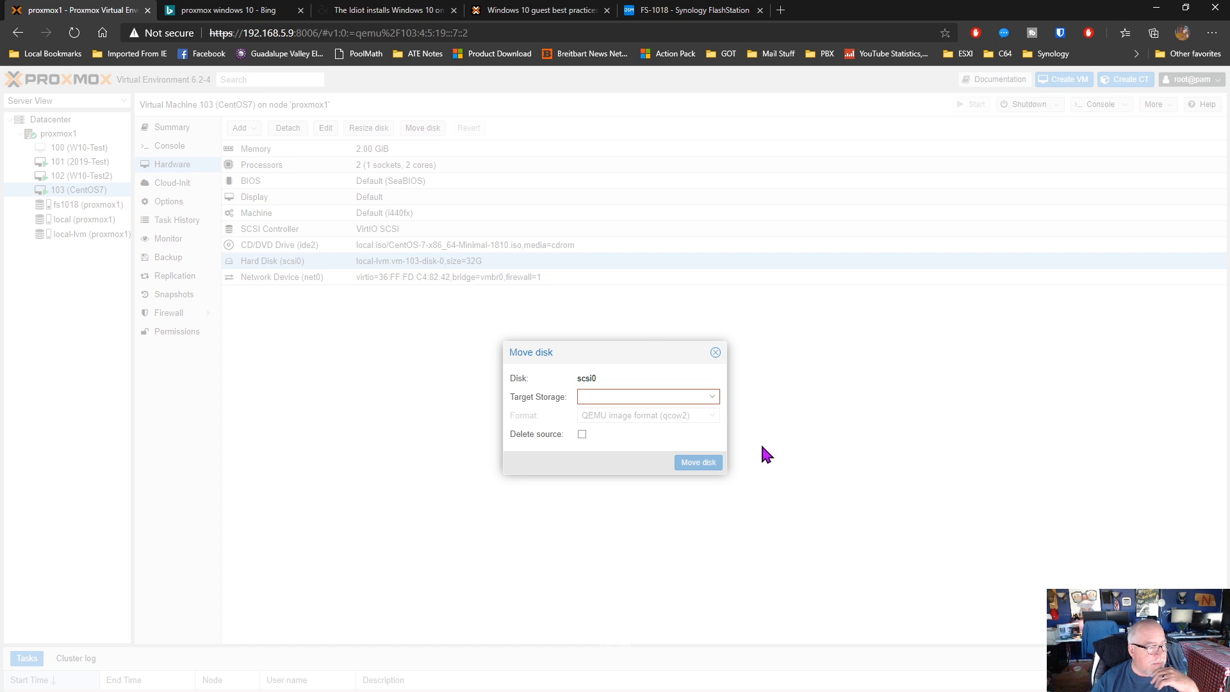
pyautogui.click(714, 397)
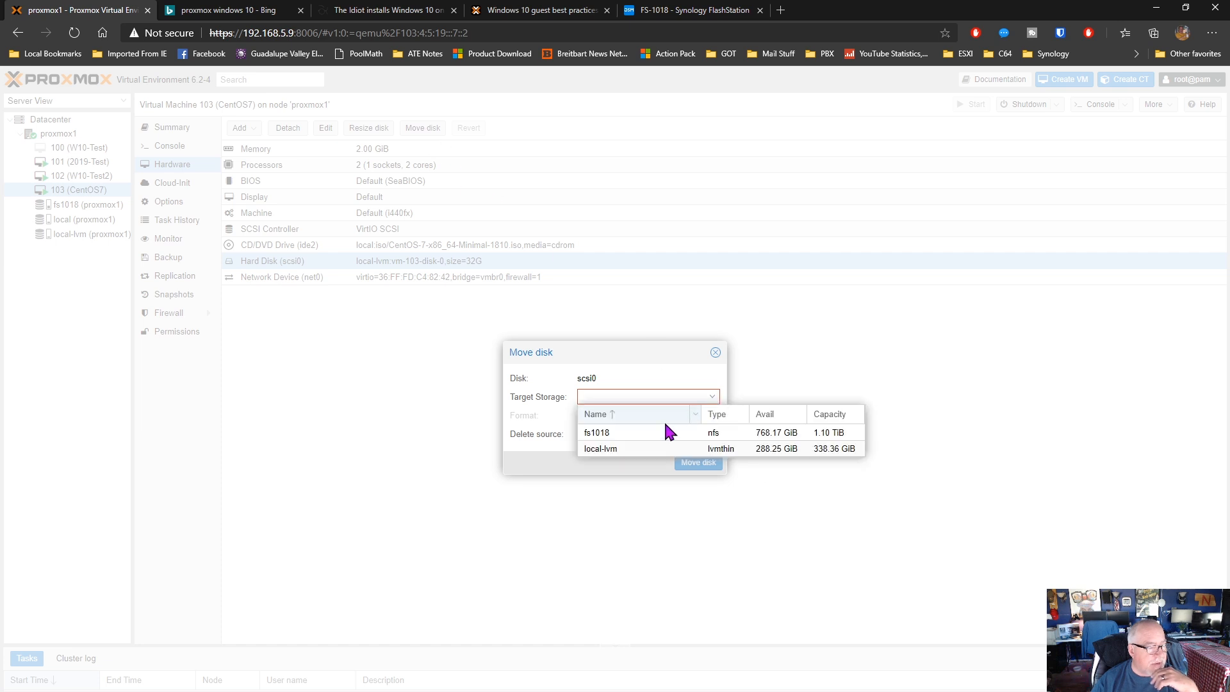
pyautogui.click(612, 430)
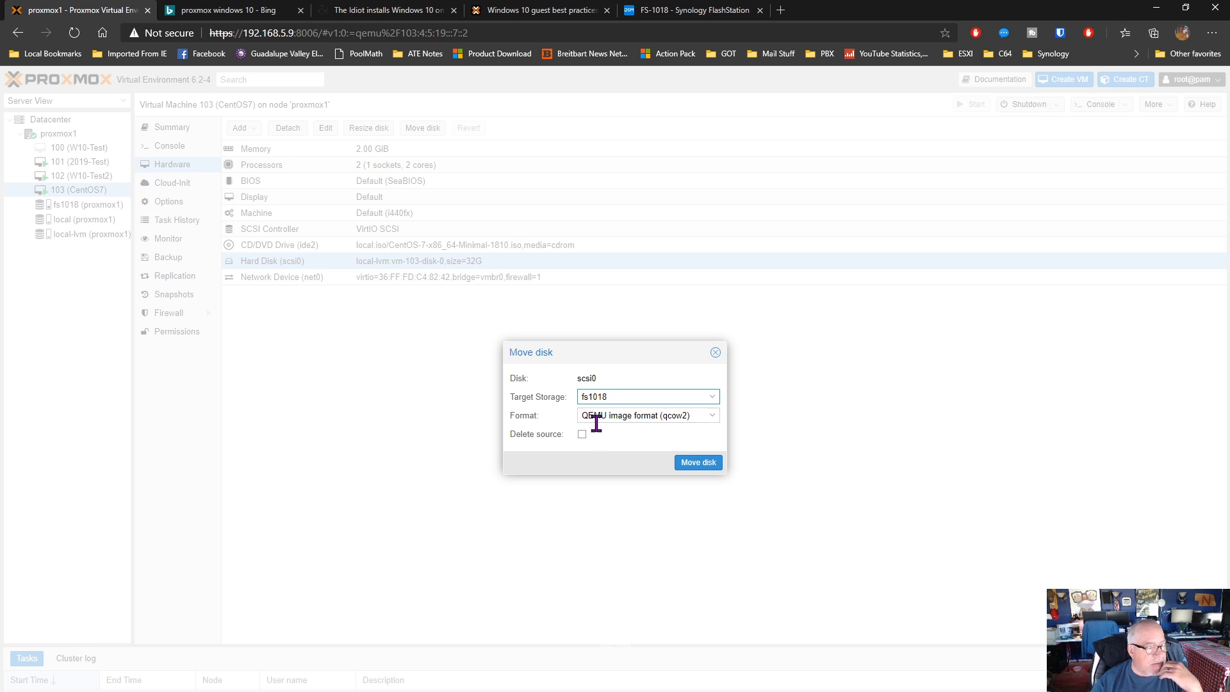
pyautogui.click(712, 417)
pyautogui.click(712, 422)
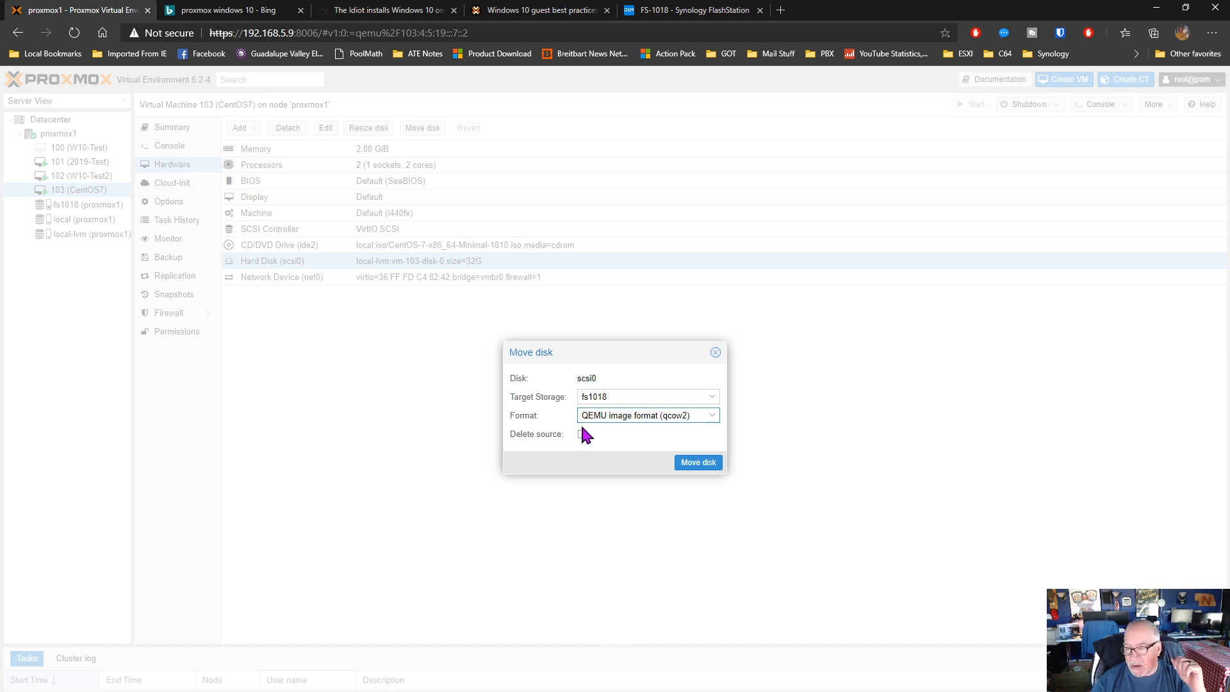
pyautogui.click(690, 465)
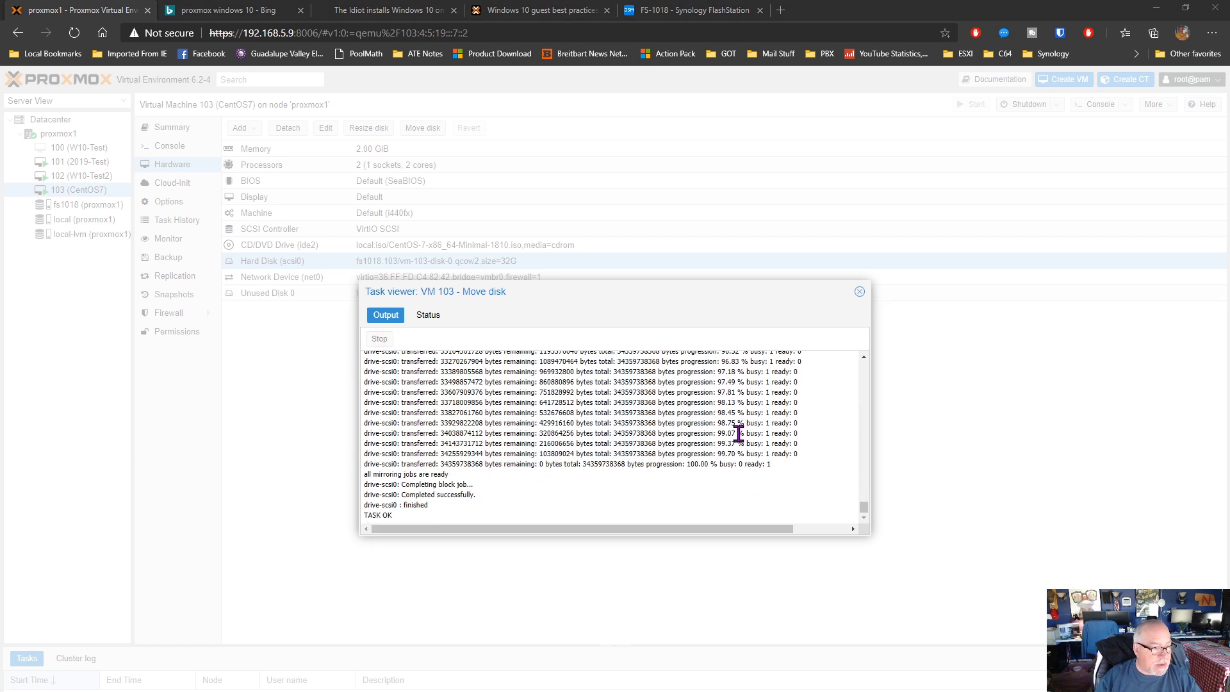
pyautogui.click(428, 315)
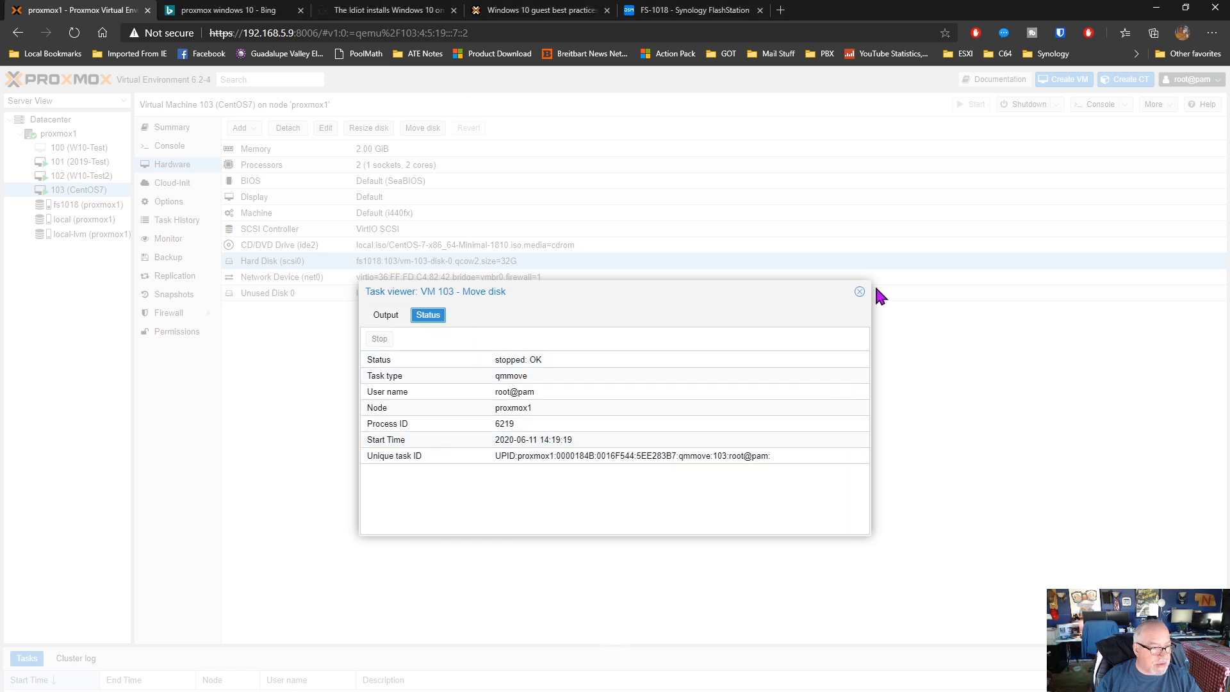
pyautogui.click(859, 292)
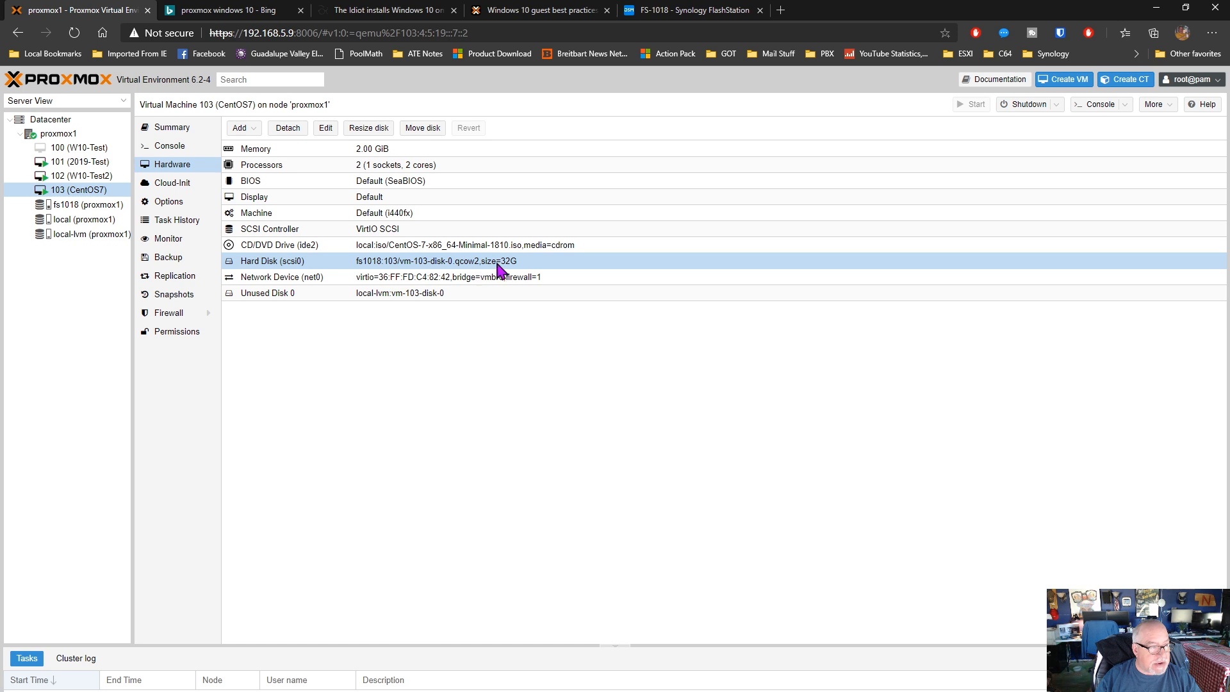
# Check Unused Disk 0 of VM 103 and test whether the CentOS login prompt responds in its console
pyautogui.click(279, 299)
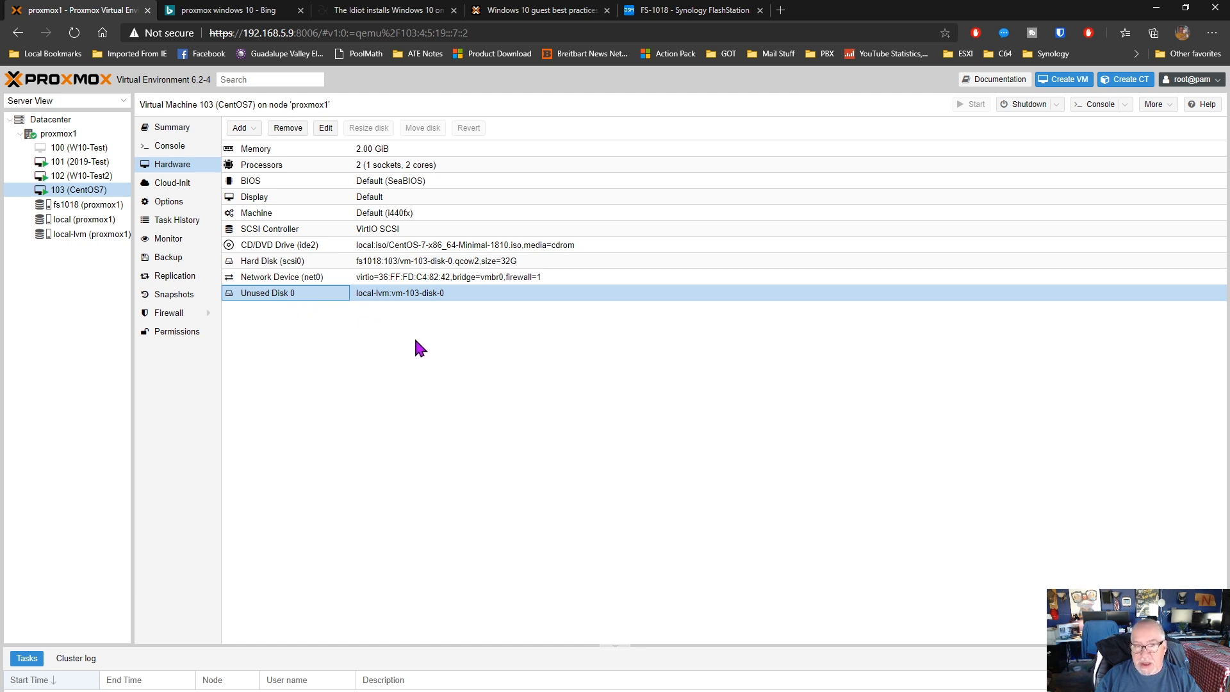
pyautogui.click(181, 147)
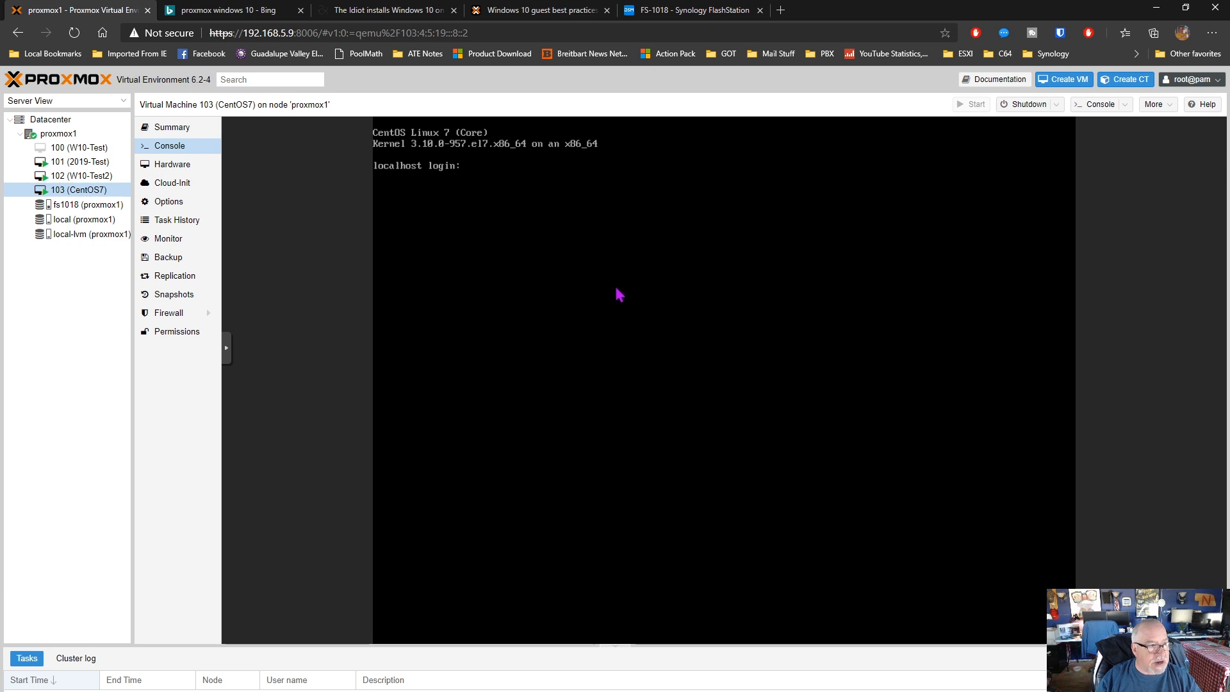
pyautogui.press('Return')
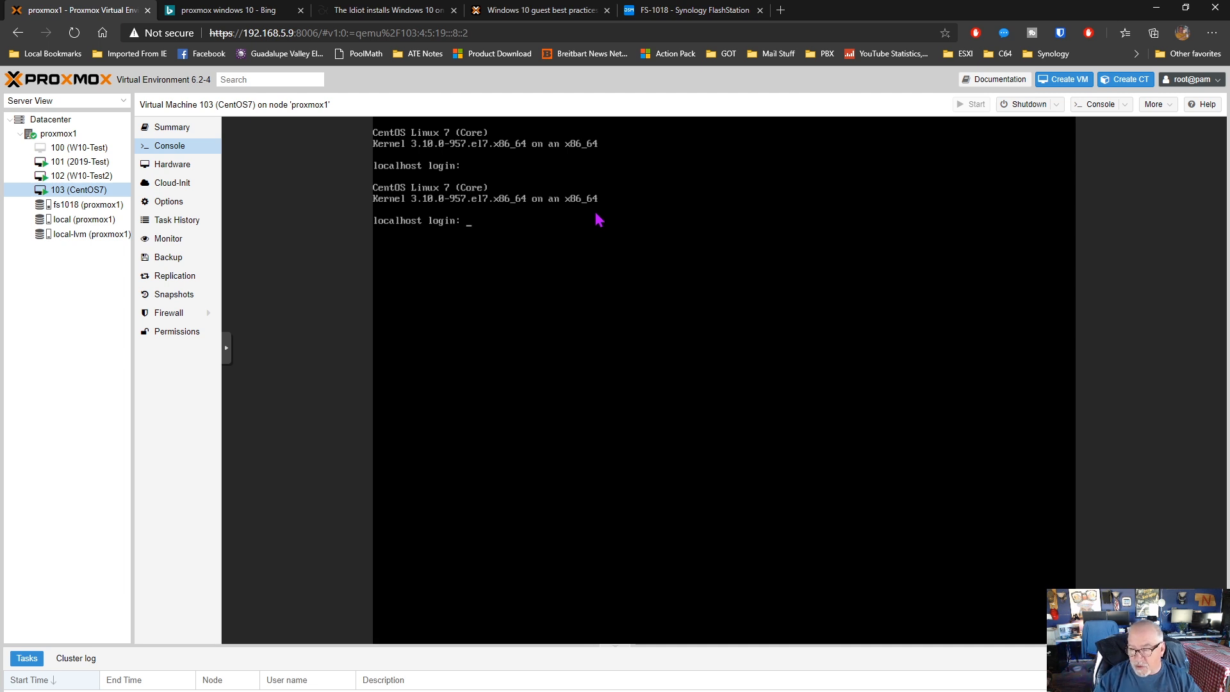
# Examine VM 103's processor settings, including the extra CPU flags, and close them without changes
pyautogui.click(191, 165)
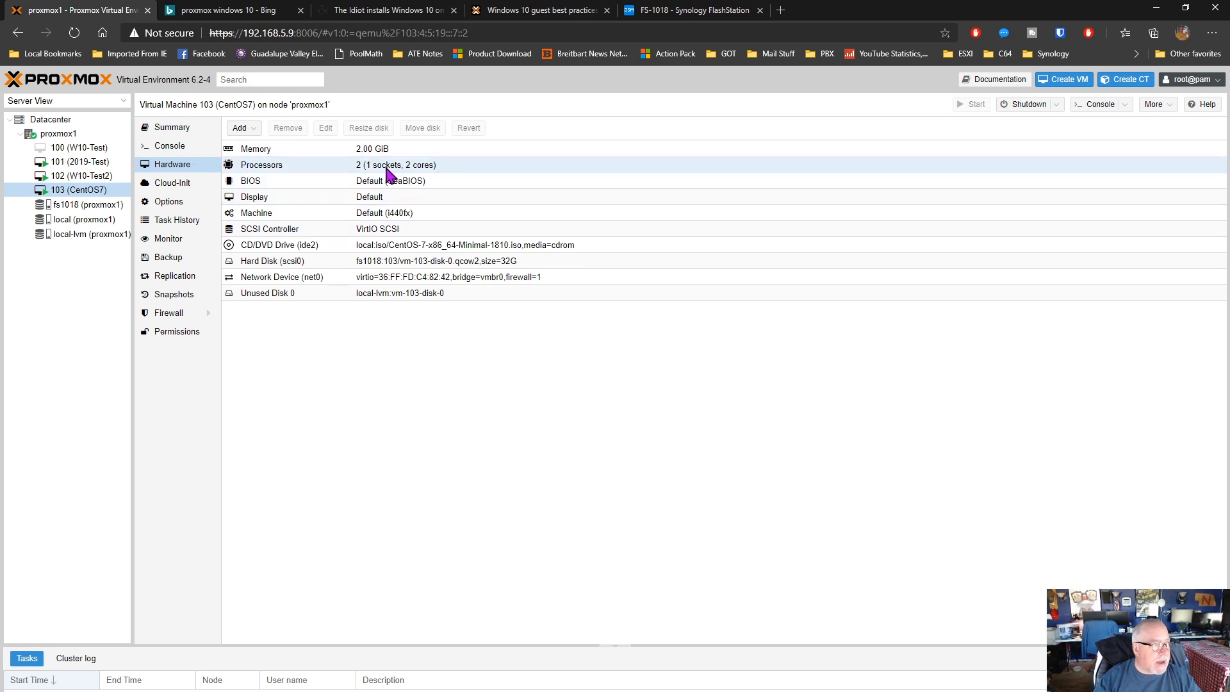
pyautogui.click(314, 173)
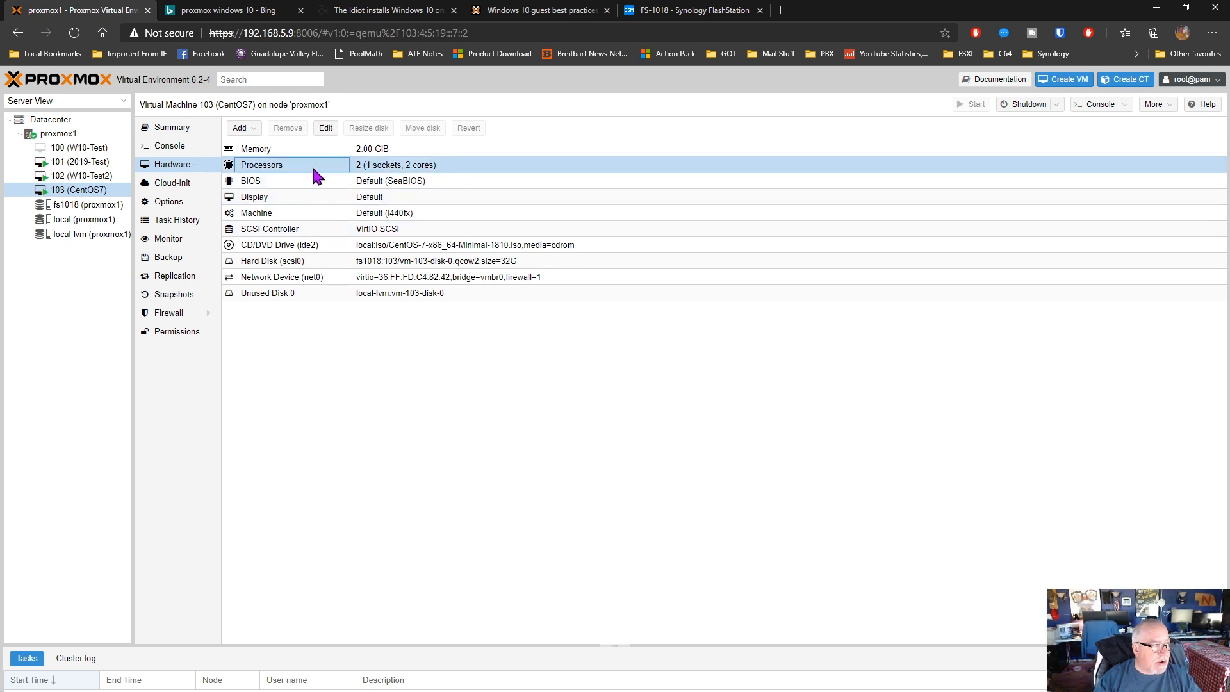
pyautogui.doubleClick(312, 169)
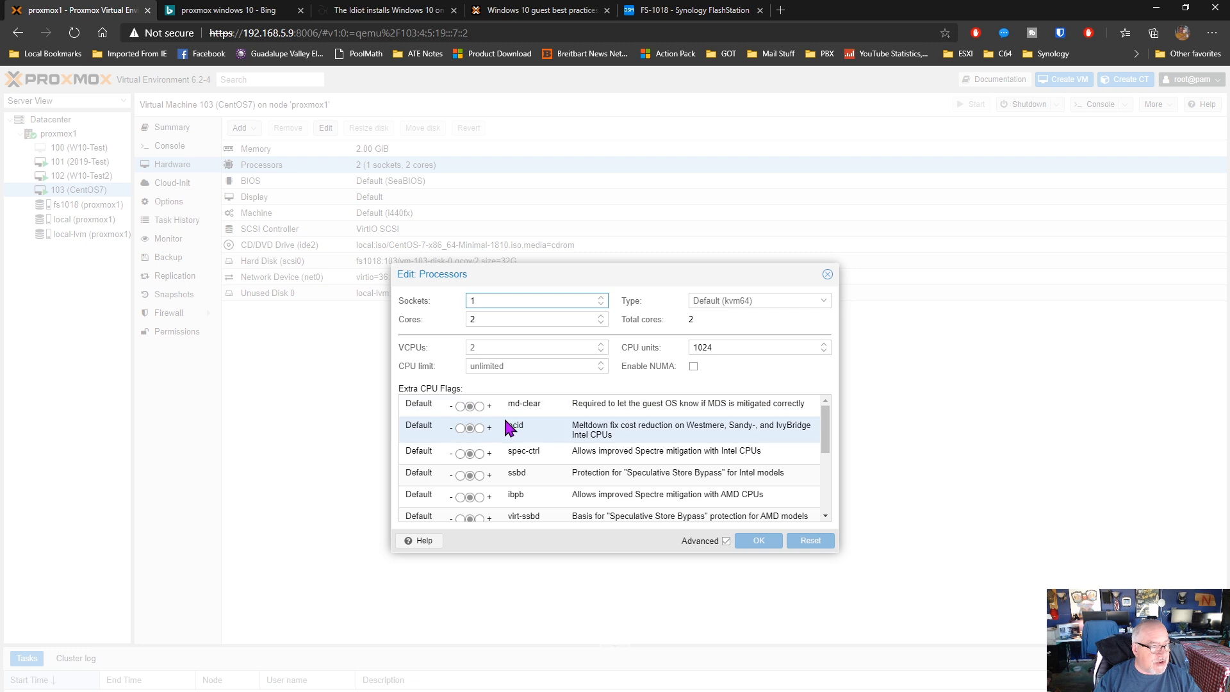
pyautogui.scroll(-3, 509, 427)
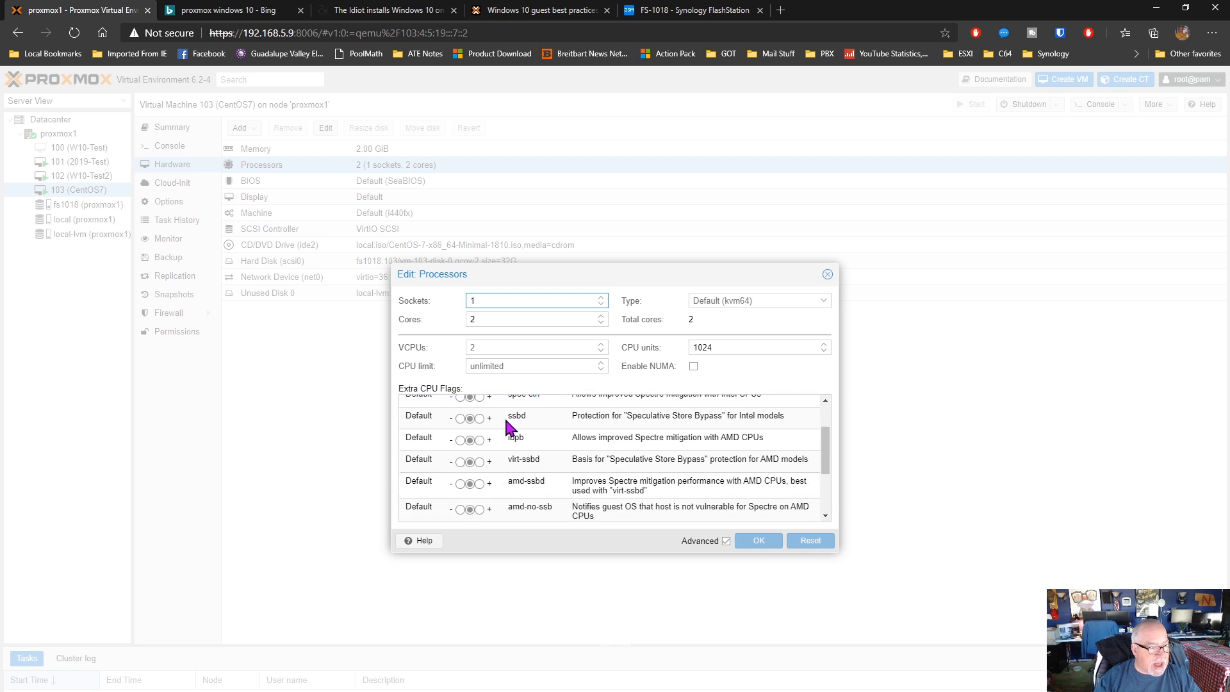
pyautogui.scroll(-1, 506, 426)
pyautogui.scroll(5, 506, 423)
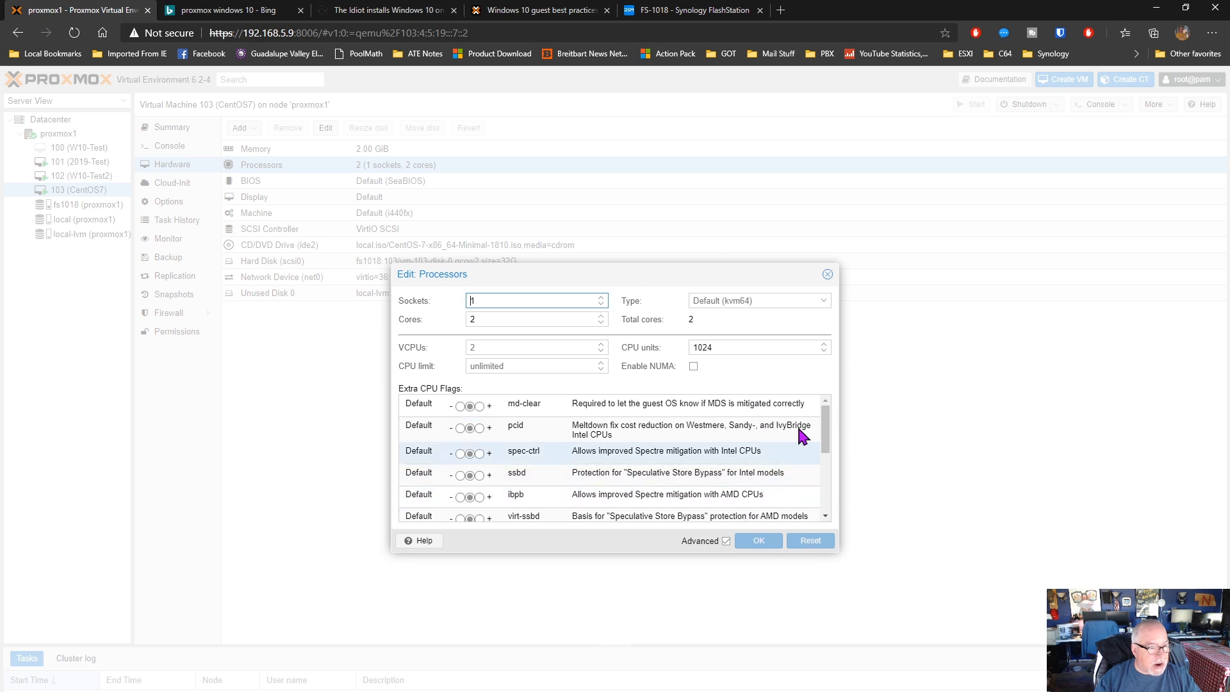
pyautogui.click(827, 276)
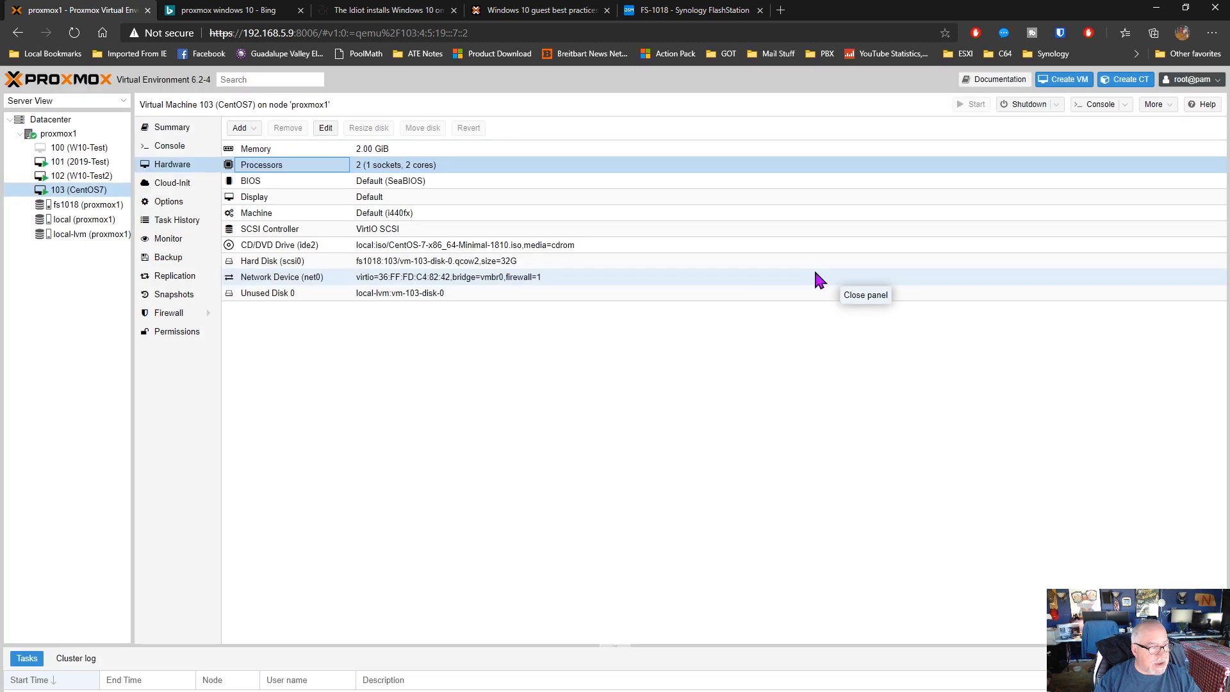
# View the BIOS choices available for VM 103 and leave it on Default (SeaBIOS)
pyautogui.click(299, 180)
pyautogui.doubleClick(299, 181)
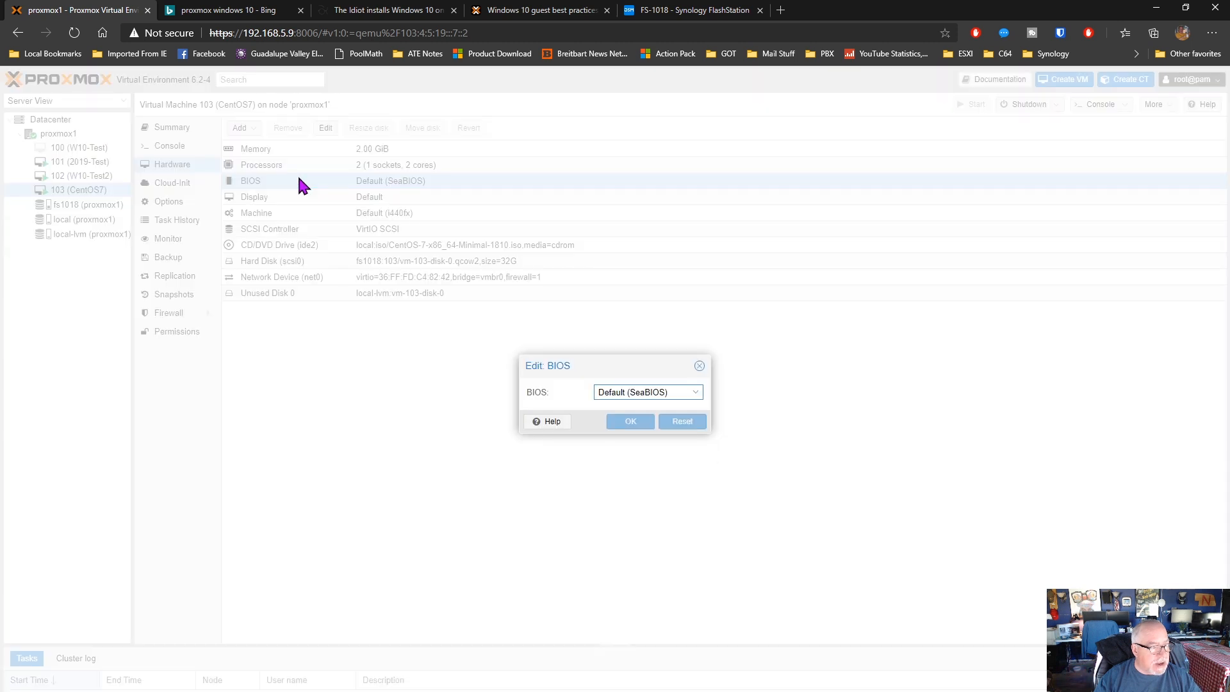
pyautogui.click(697, 392)
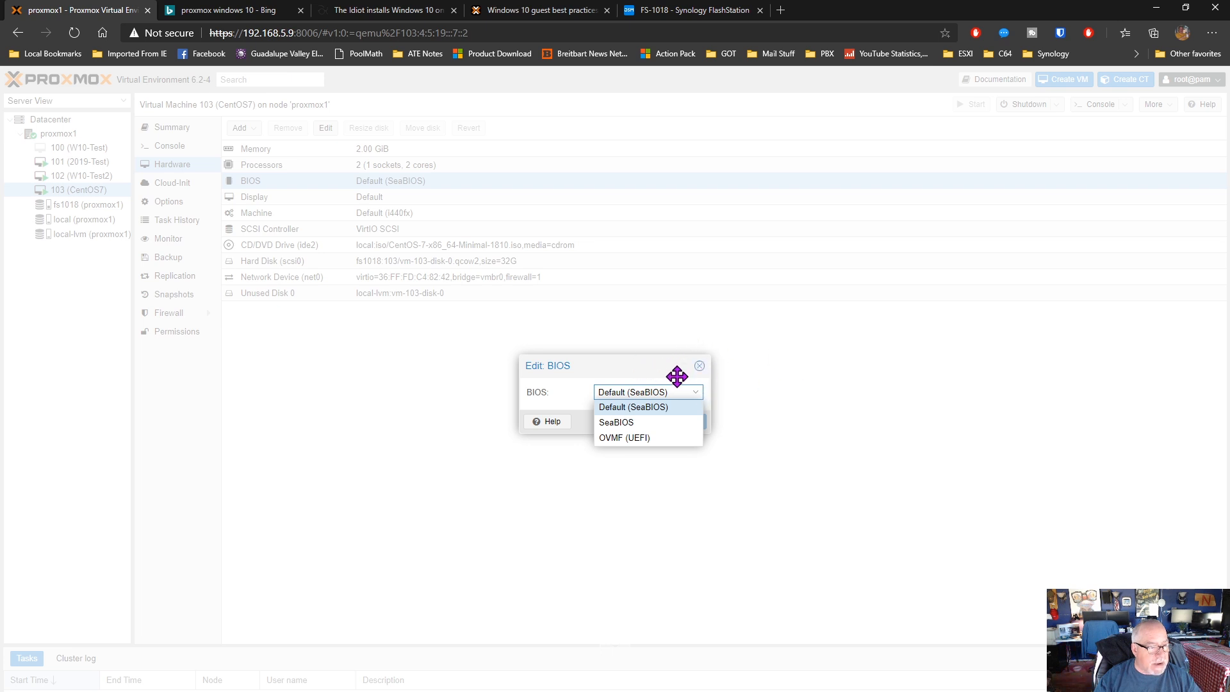
pyautogui.click(637, 410)
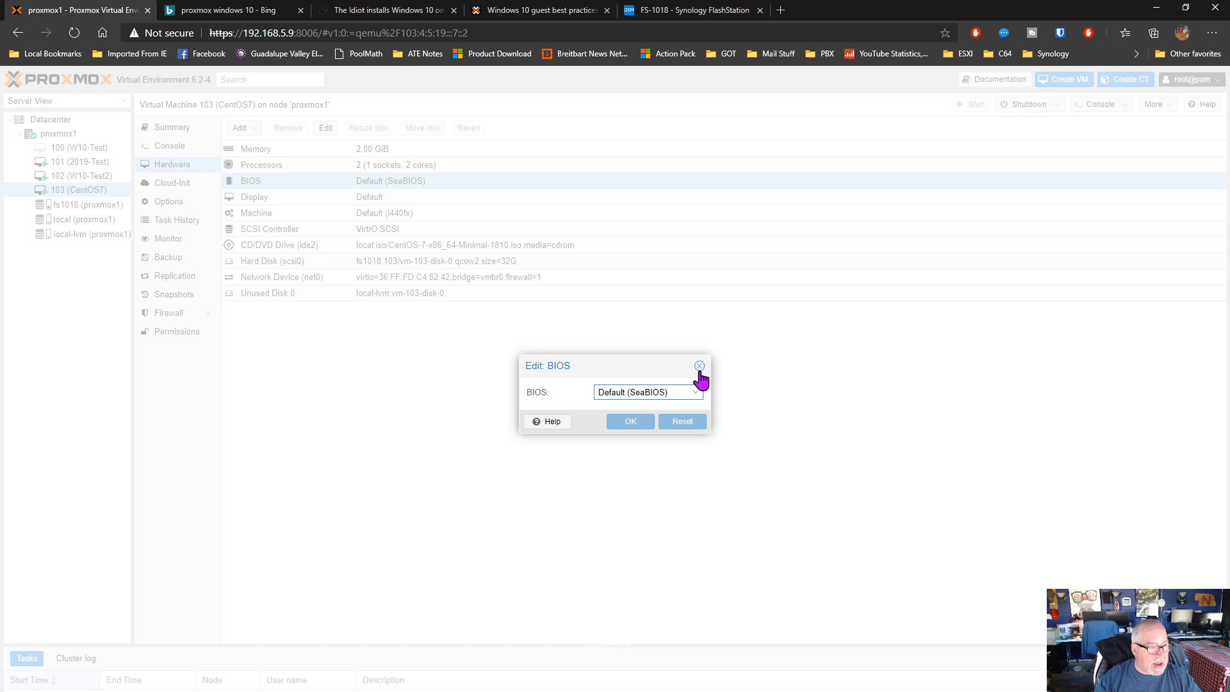
pyautogui.click(699, 365)
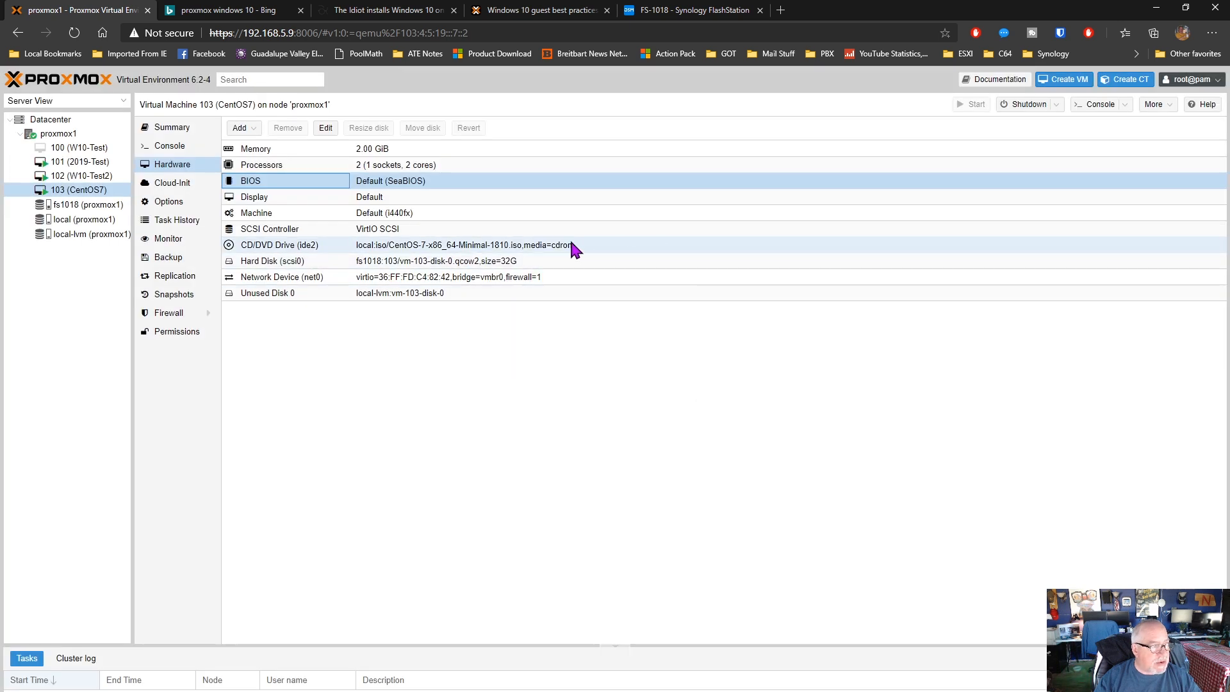
# Look through the graphic card options in VM 103's display settings and close them without changes
pyautogui.doubleClick(289, 197)
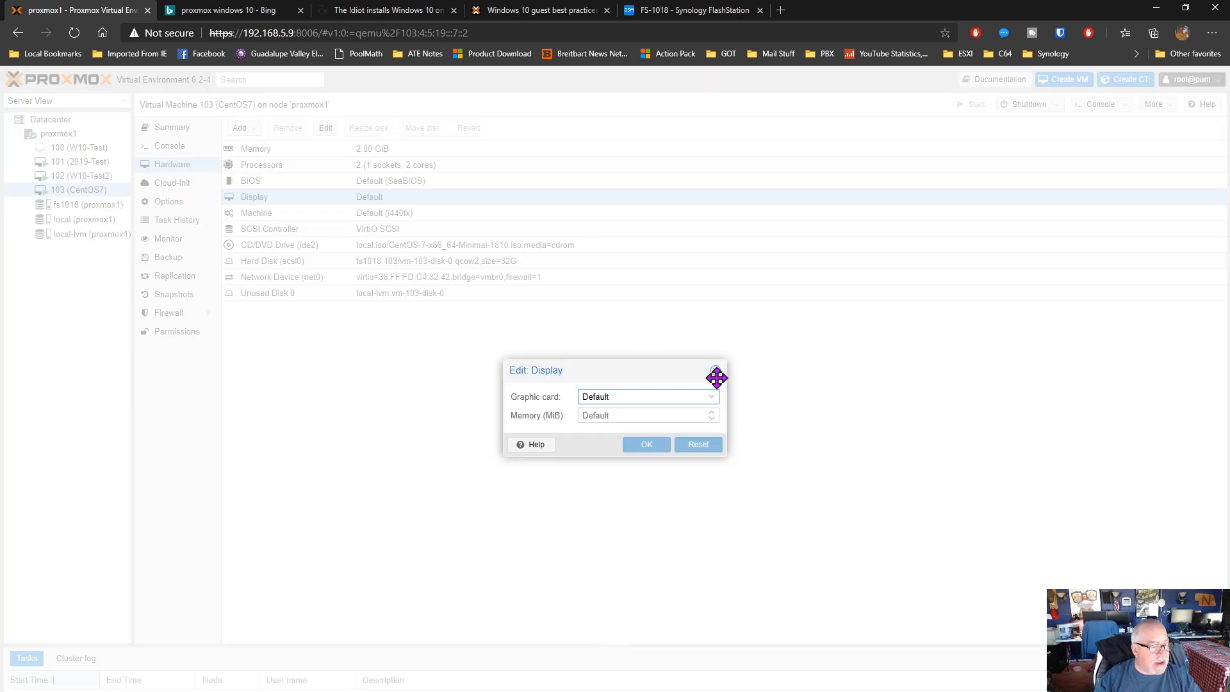
pyautogui.click(712, 397)
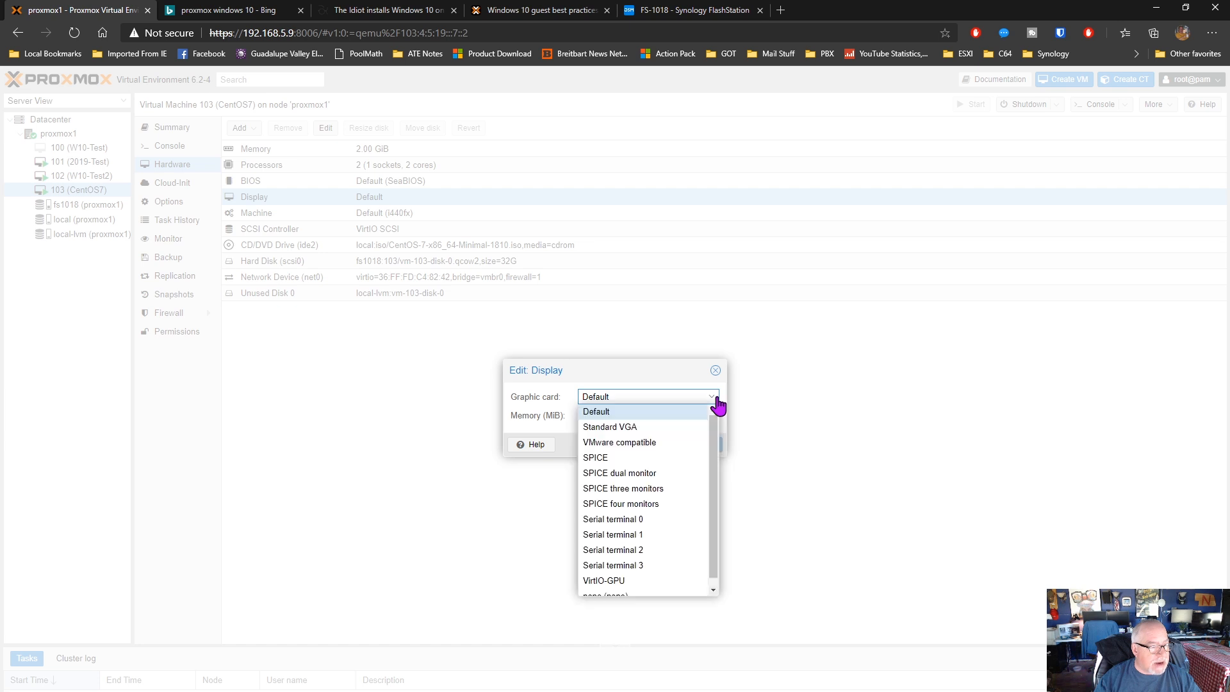
pyautogui.scroll(-1, 716, 448)
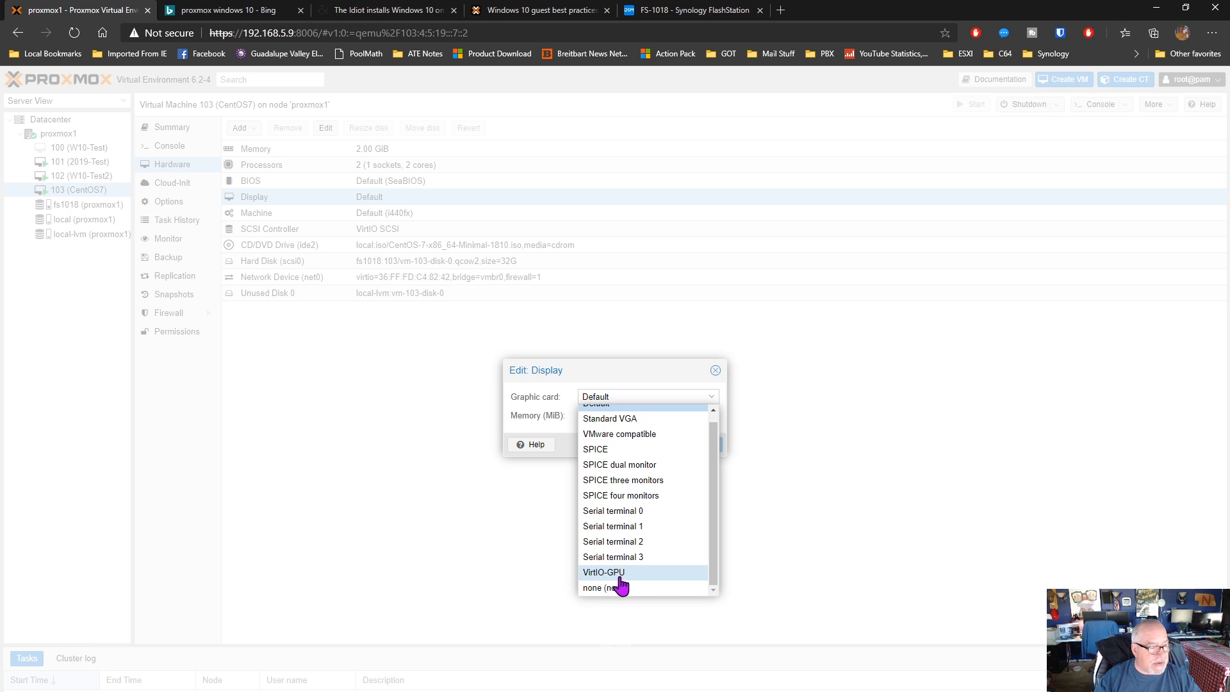
pyautogui.click(715, 371)
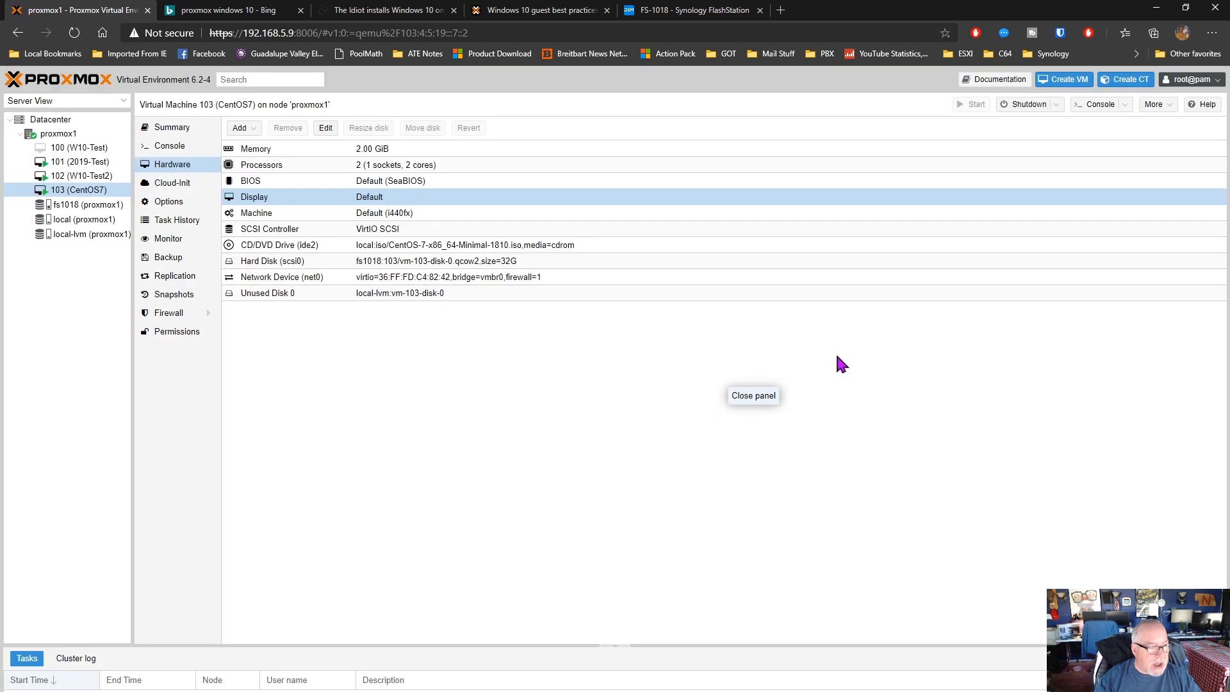
# View the machine types available for VM 103, leave it on Default (i440fx), and close the settings without changes
pyautogui.doubleClick(396, 217)
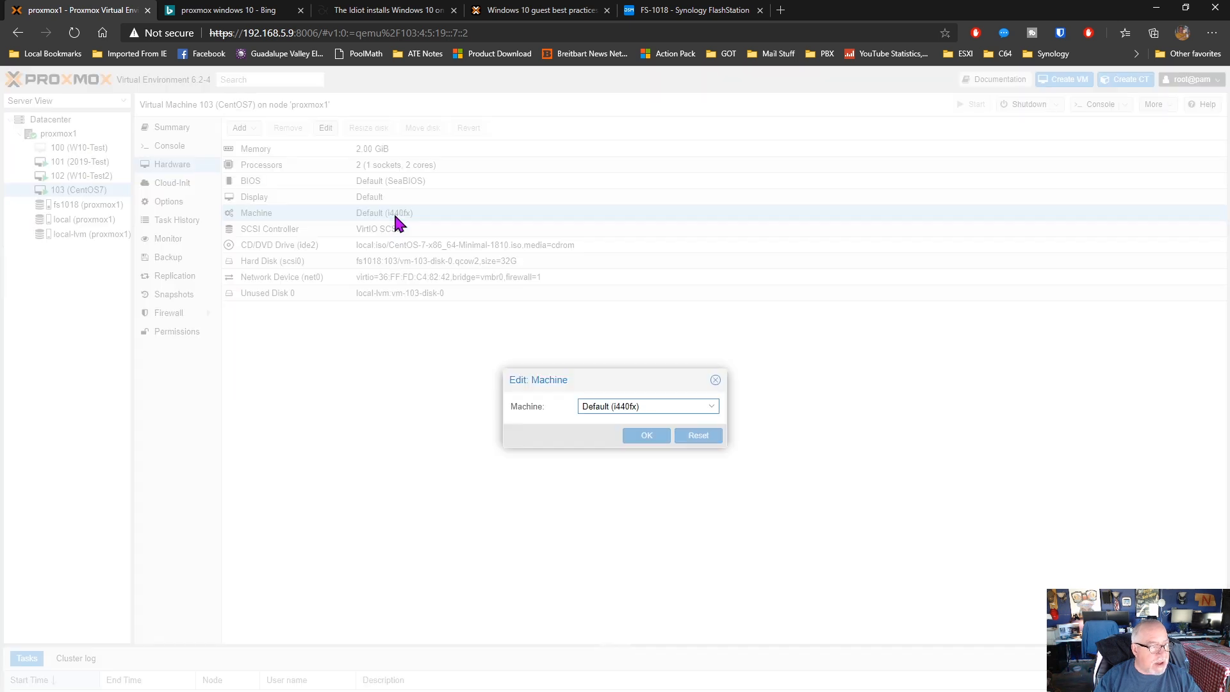
pyautogui.click(714, 410)
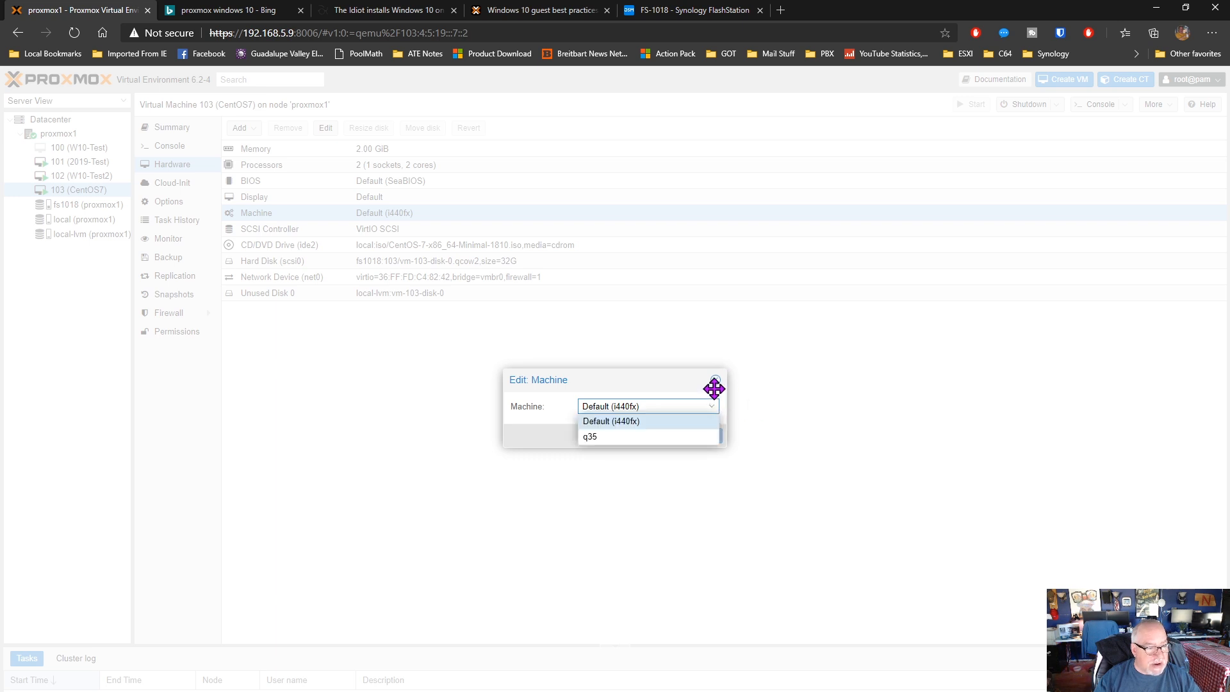
pyautogui.click(682, 423)
pyautogui.click(715, 380)
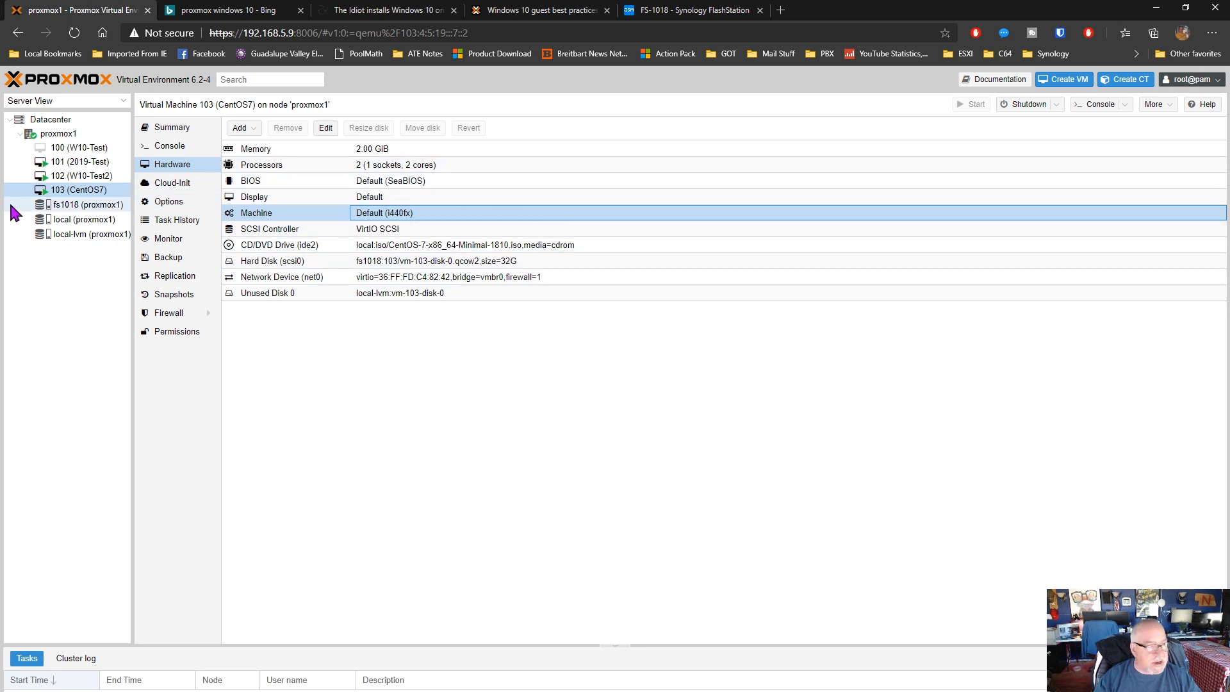
# Check VM 103's console and summary, and review the summary and options of VM 101 (2019-Test)
pyautogui.click(174, 147)
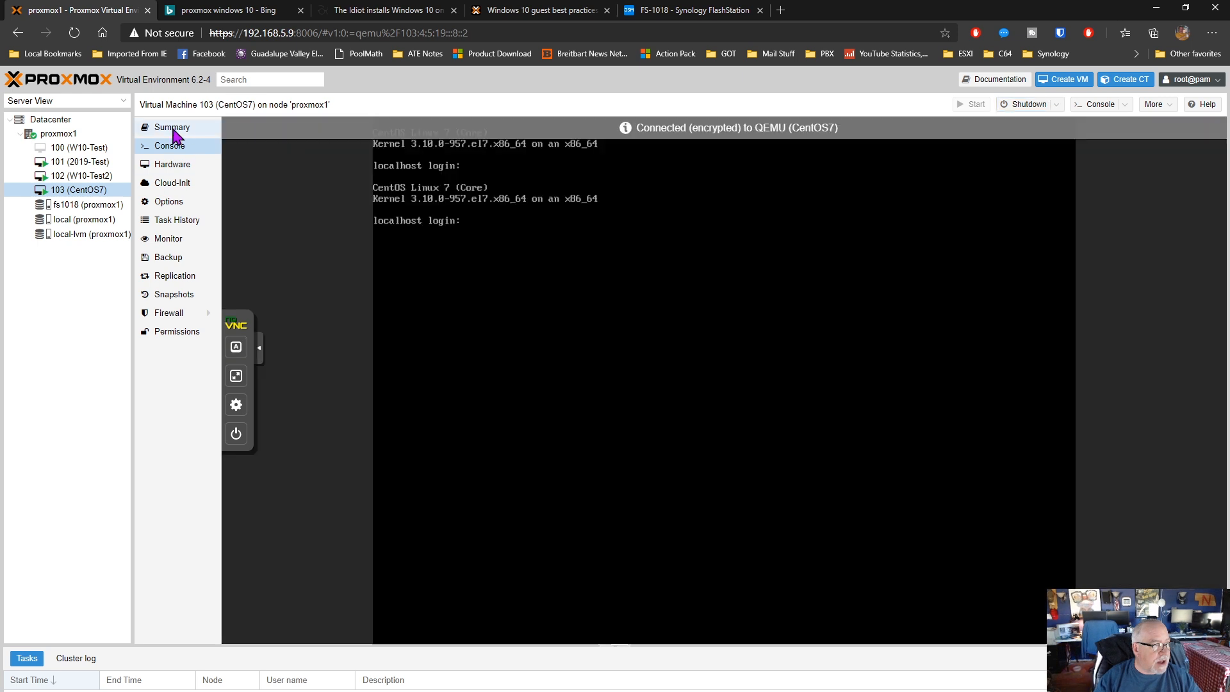
pyautogui.click(173, 130)
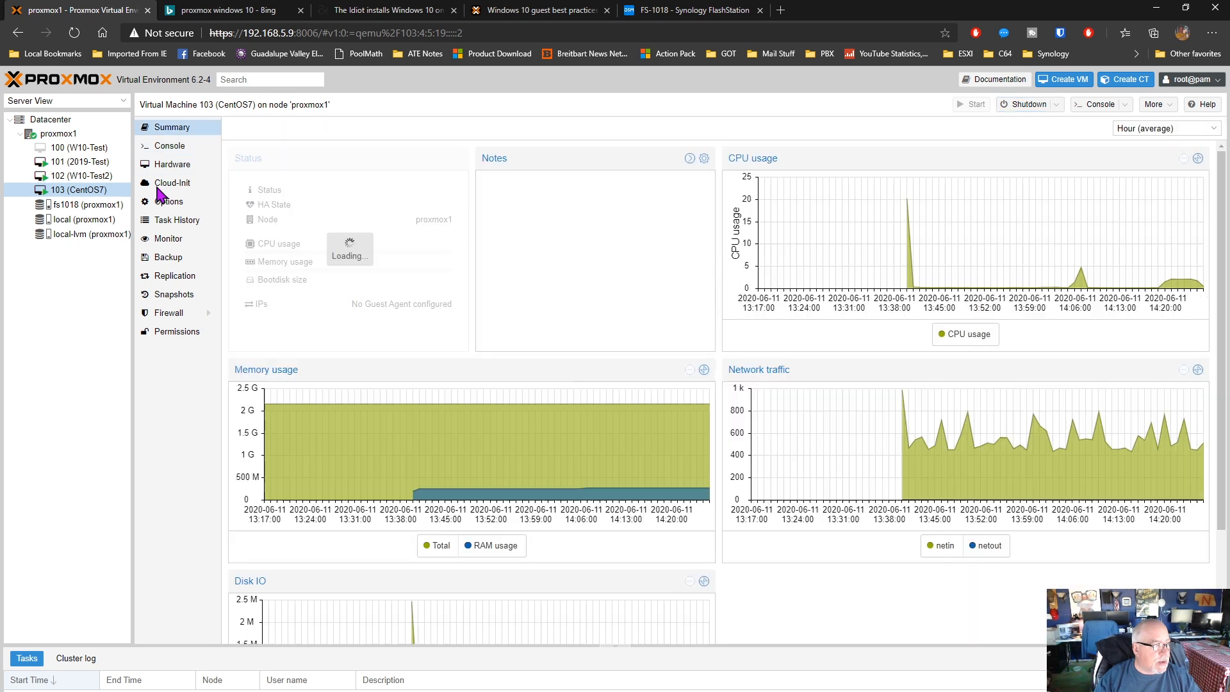
pyautogui.click(78, 163)
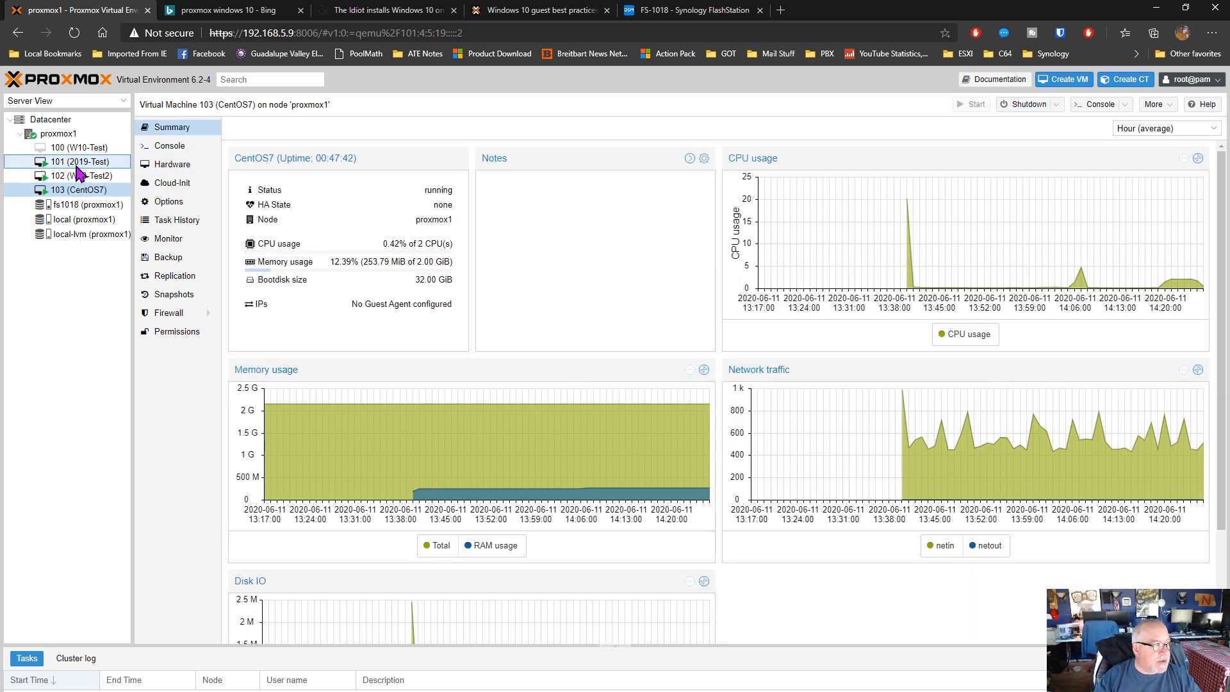
pyautogui.click(172, 201)
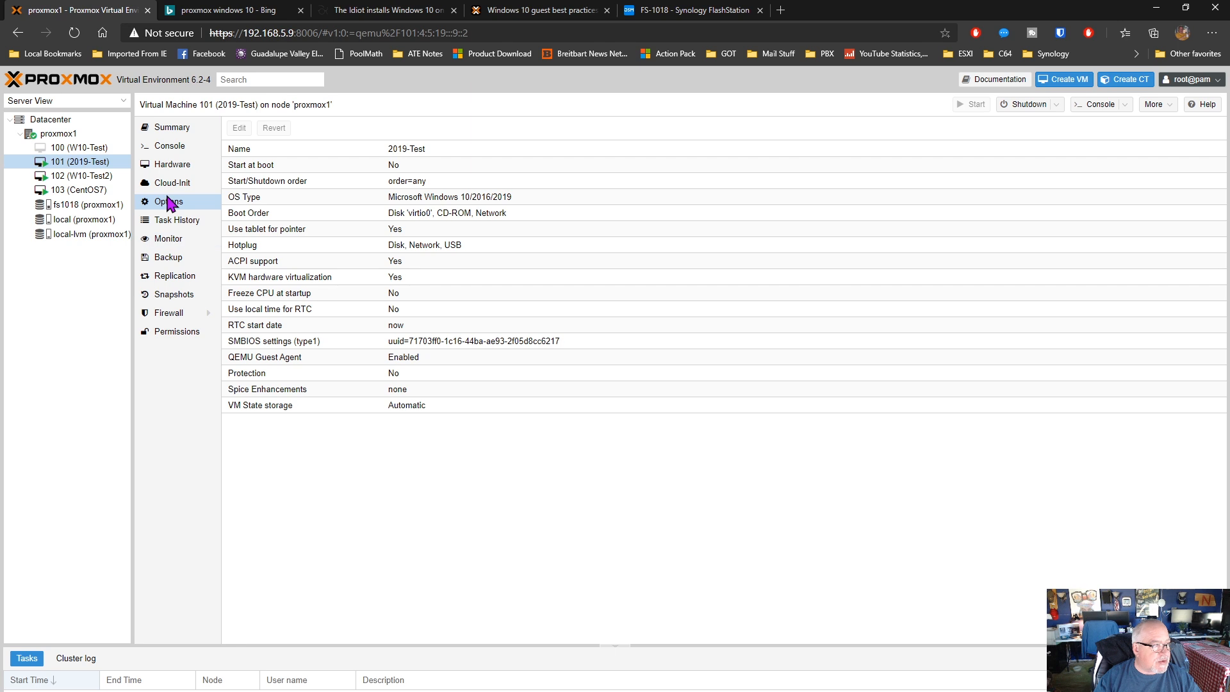
# Move VM 101's virtio0 hard disk to the fs1018 storage in qcow2 format with the source deleted, and check the task's status
pyautogui.click(179, 166)
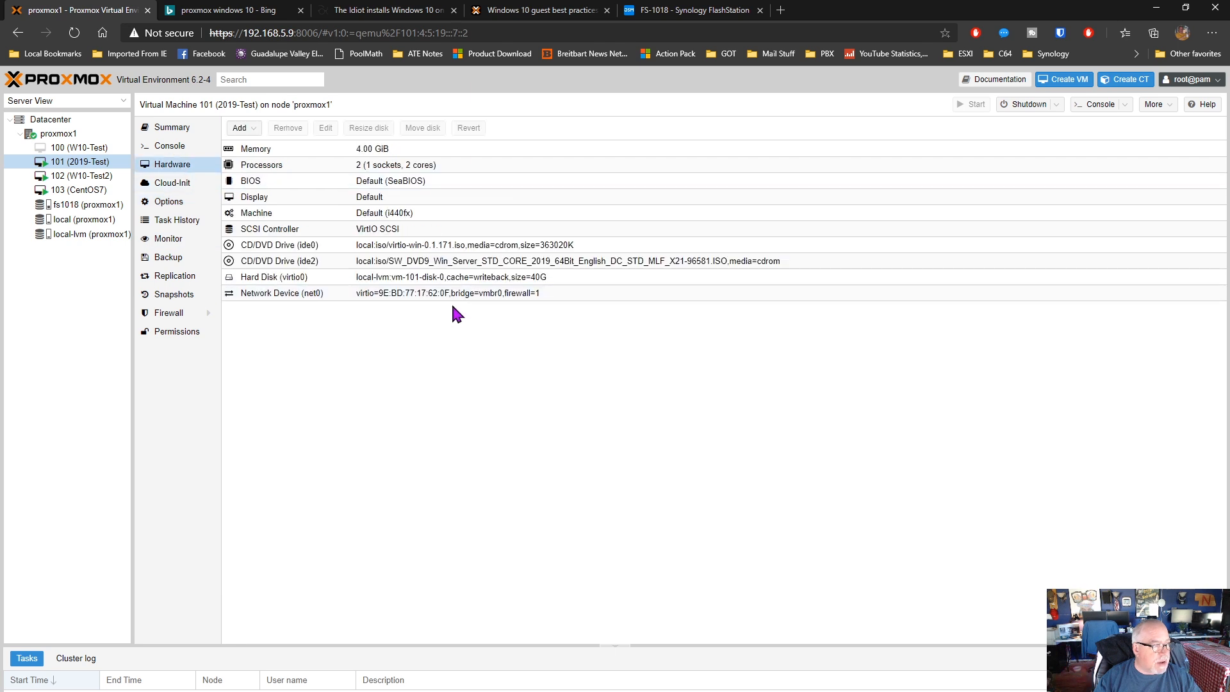
pyautogui.click(302, 281)
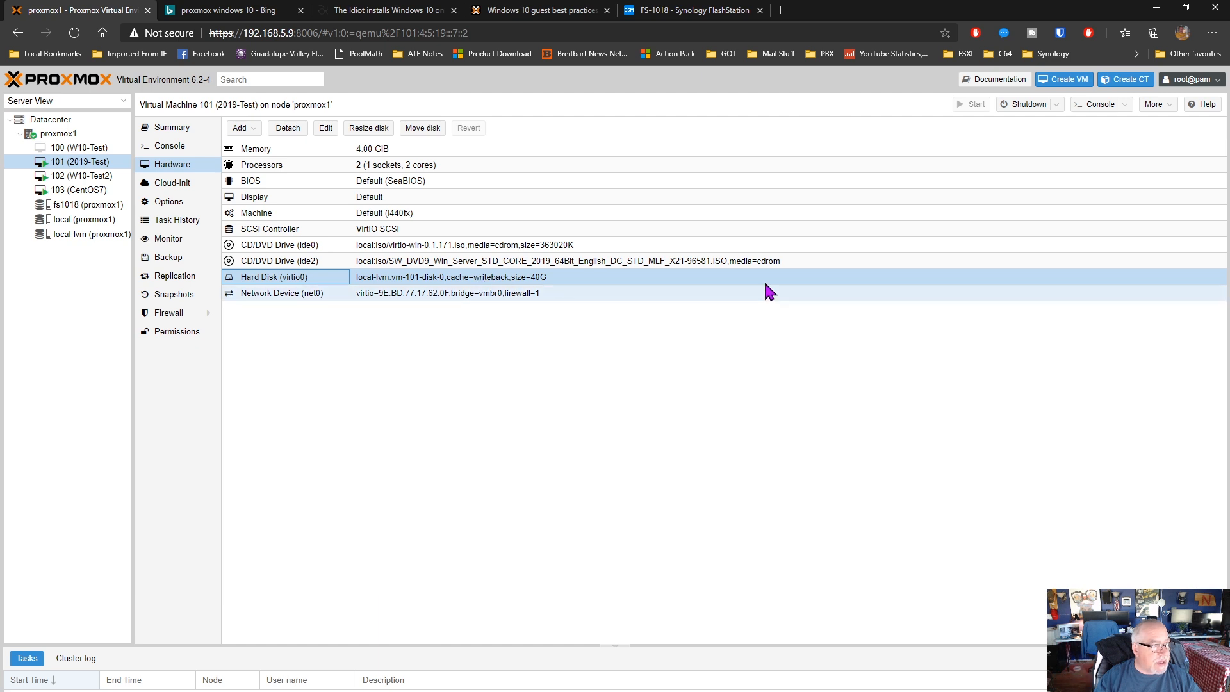
pyautogui.click(436, 132)
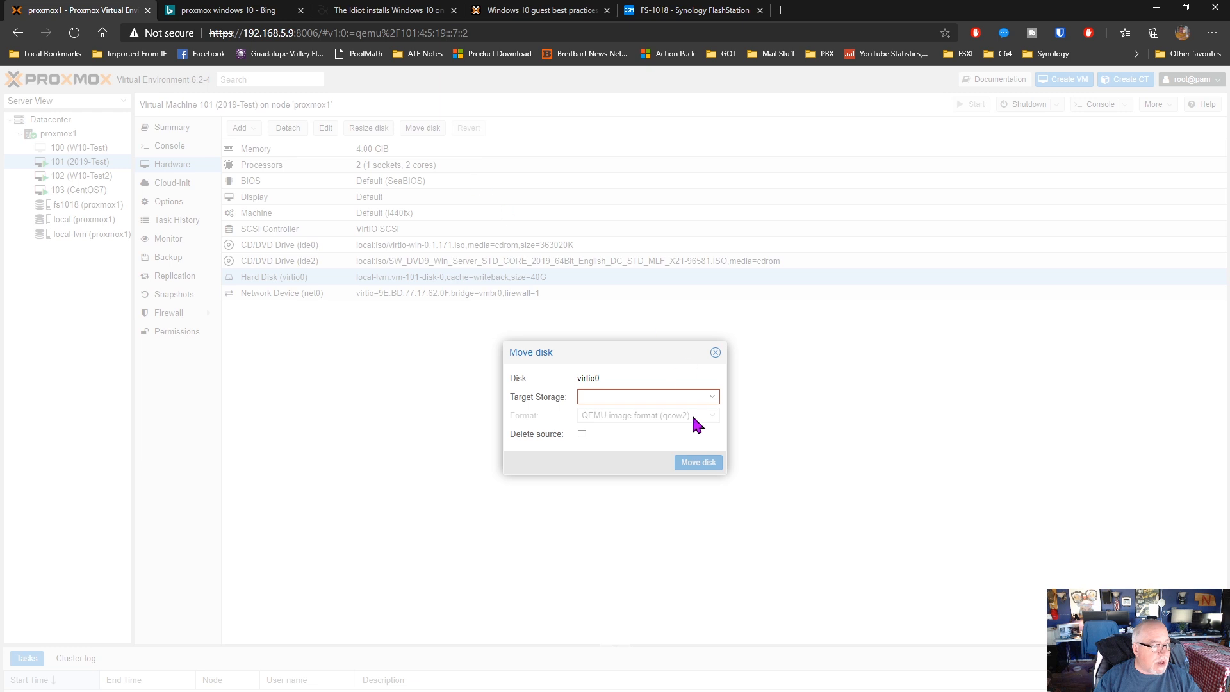
pyautogui.click(712, 397)
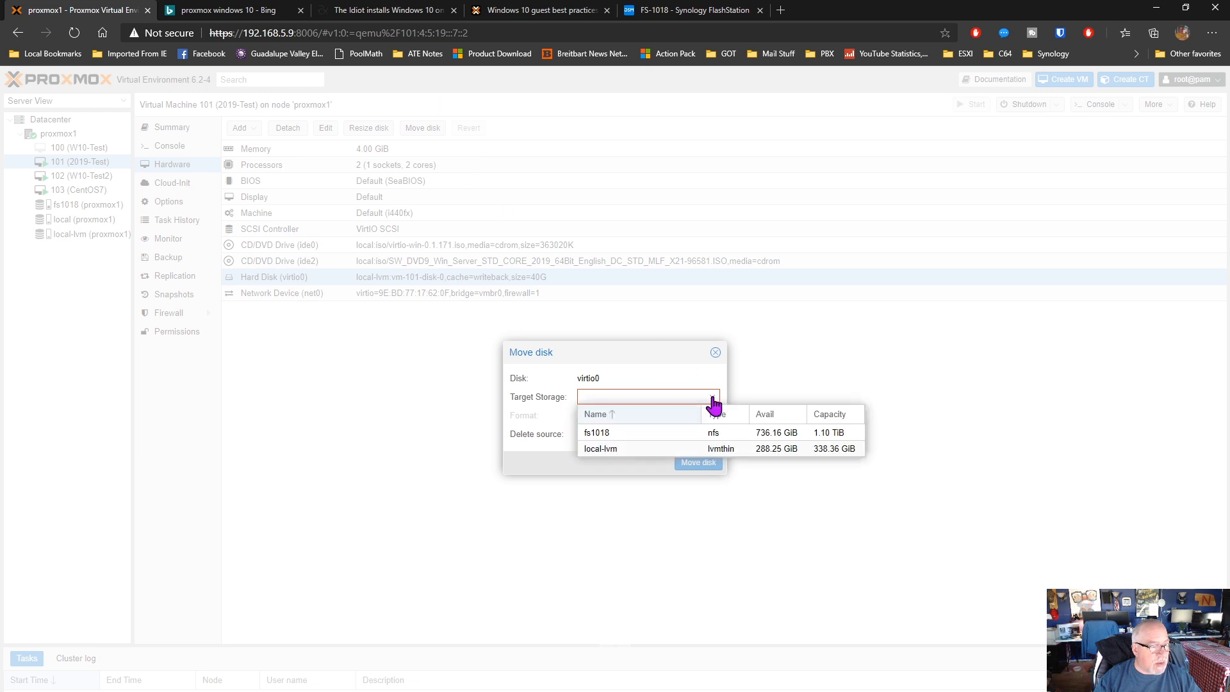
pyautogui.click(602, 431)
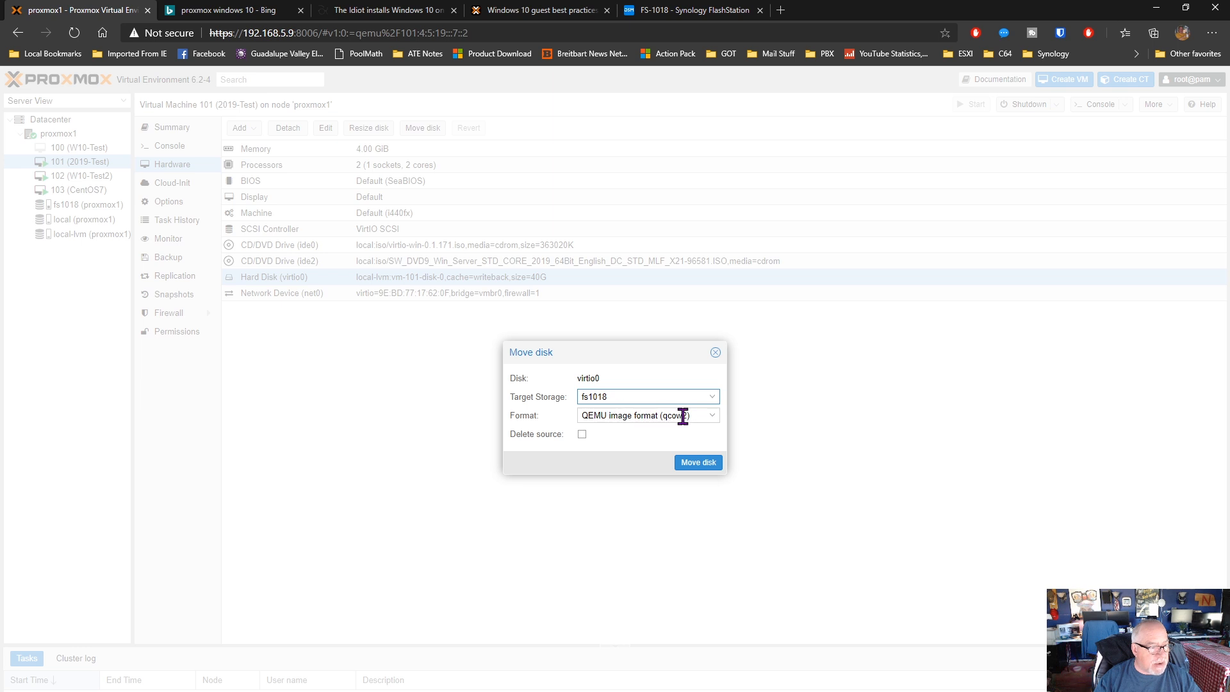
pyautogui.click(582, 435)
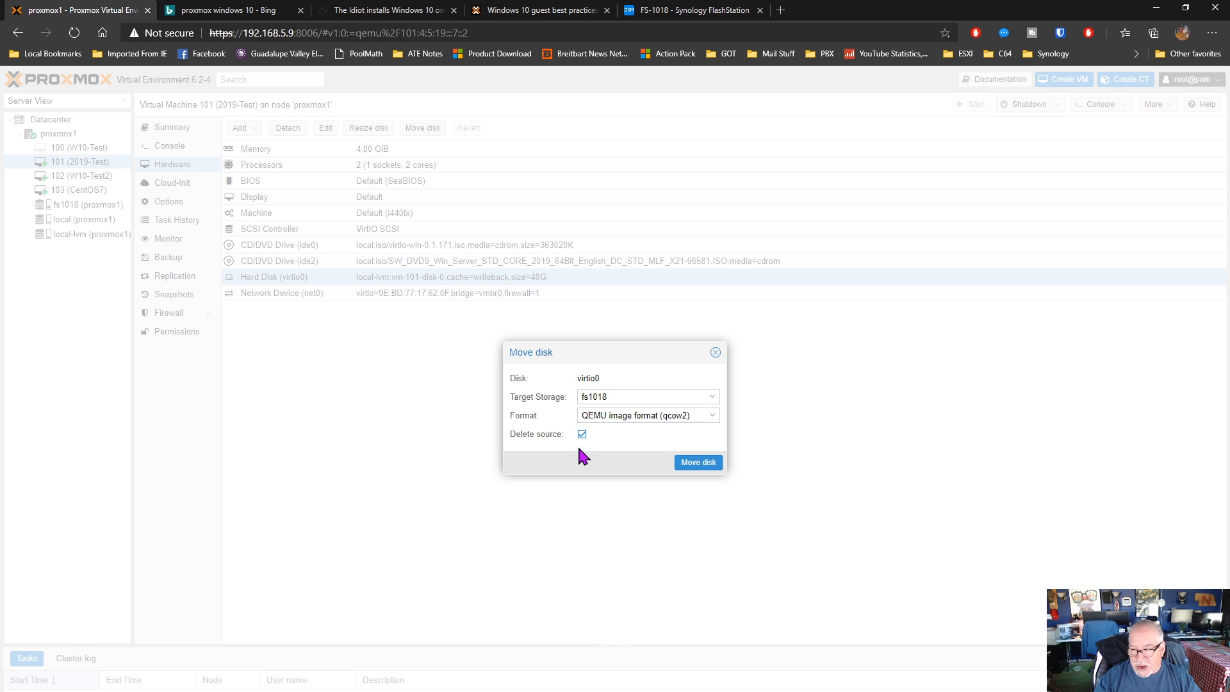
pyautogui.click(698, 463)
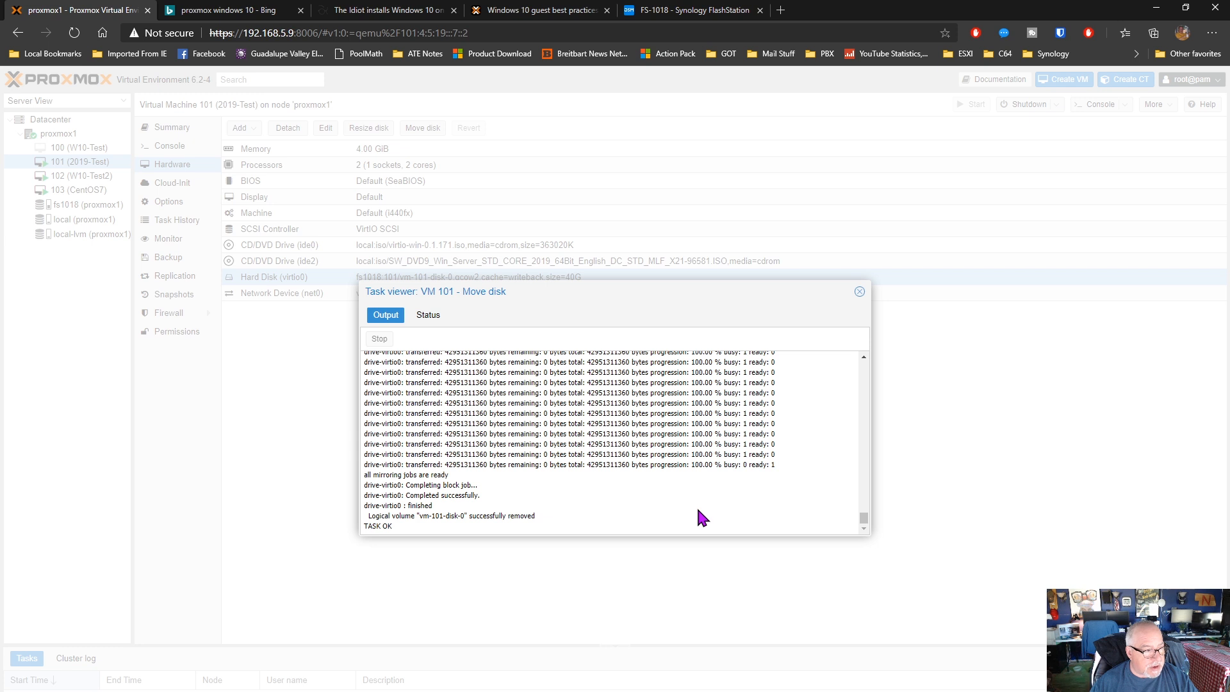
pyautogui.click(430, 316)
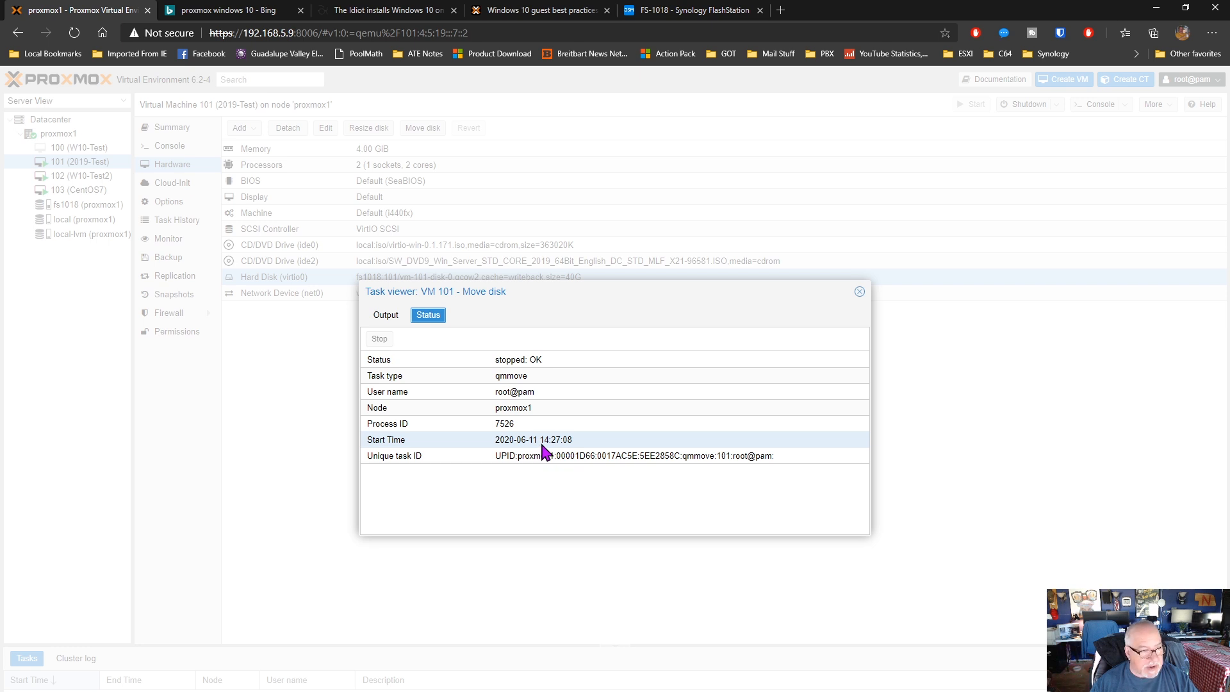
pyautogui.click(861, 292)
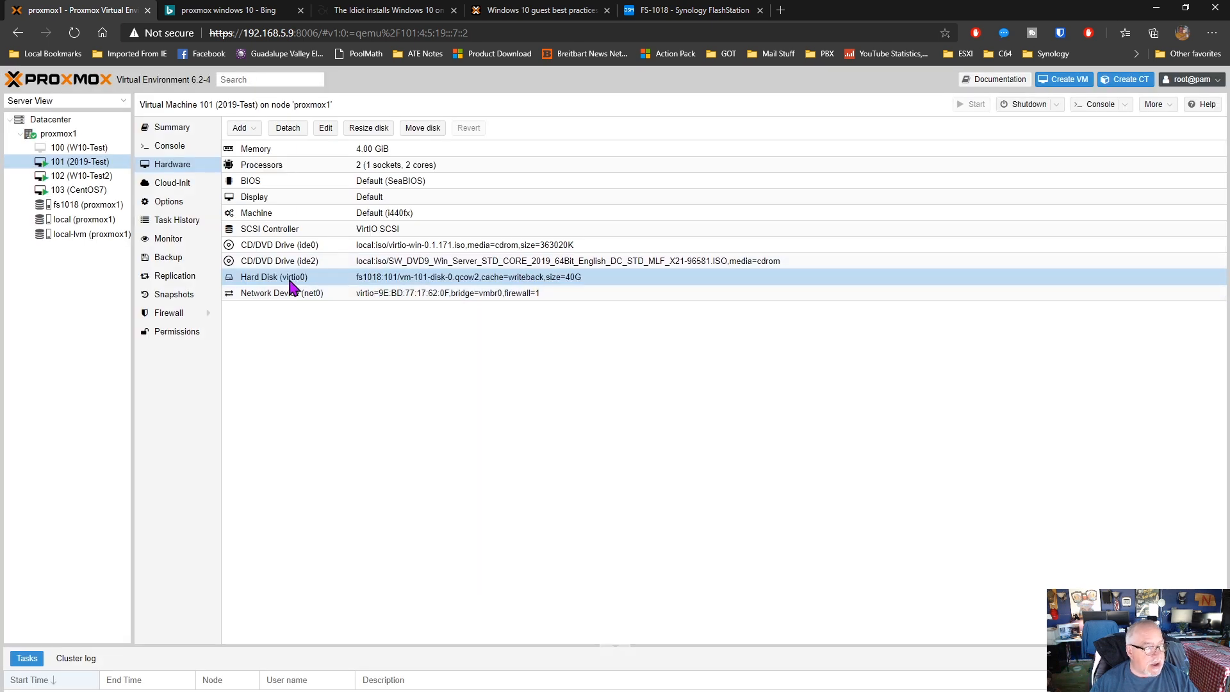
# Unlock Windows in VM 101's console with Ctrl+Alt+Delete and sign in by entering the Administrator account password
pyautogui.click(170, 146)
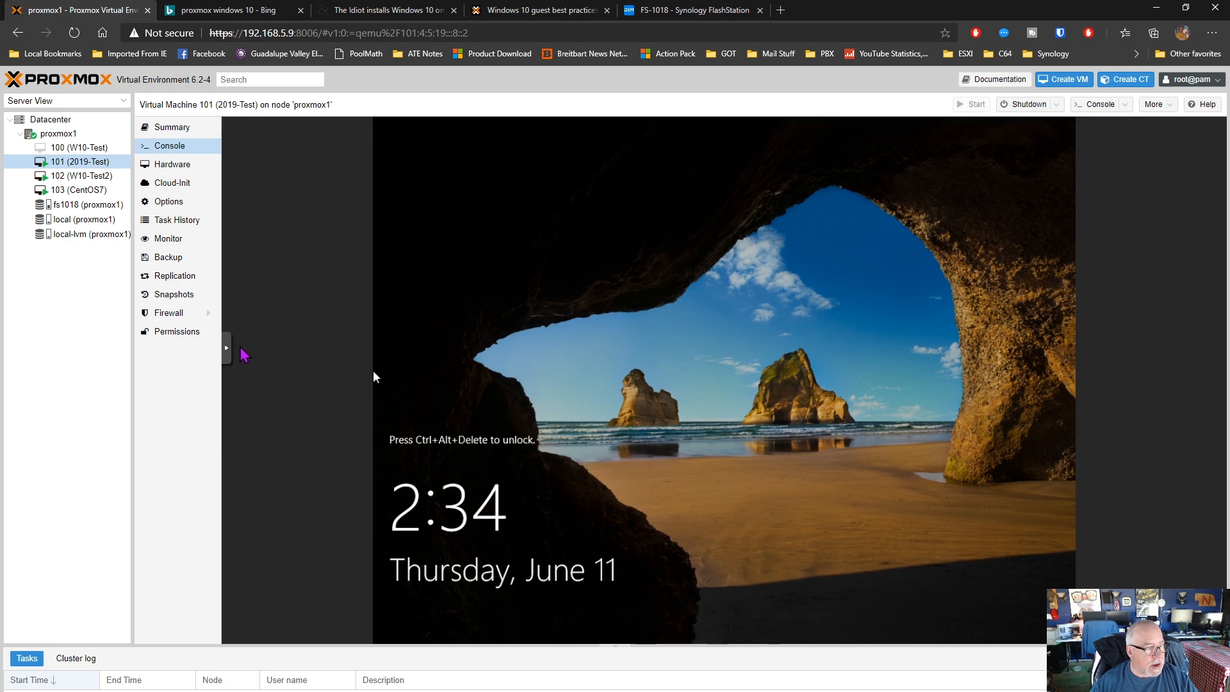
pyautogui.click(226, 349)
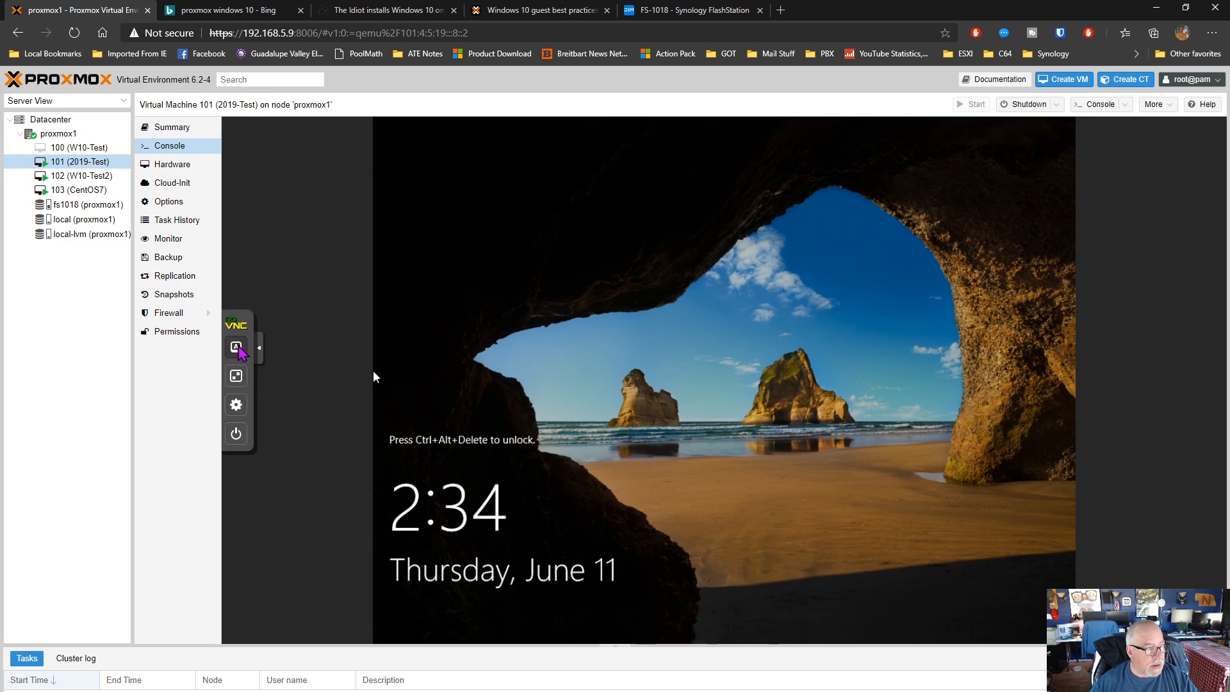
pyautogui.click(236, 347)
pyautogui.click(287, 453)
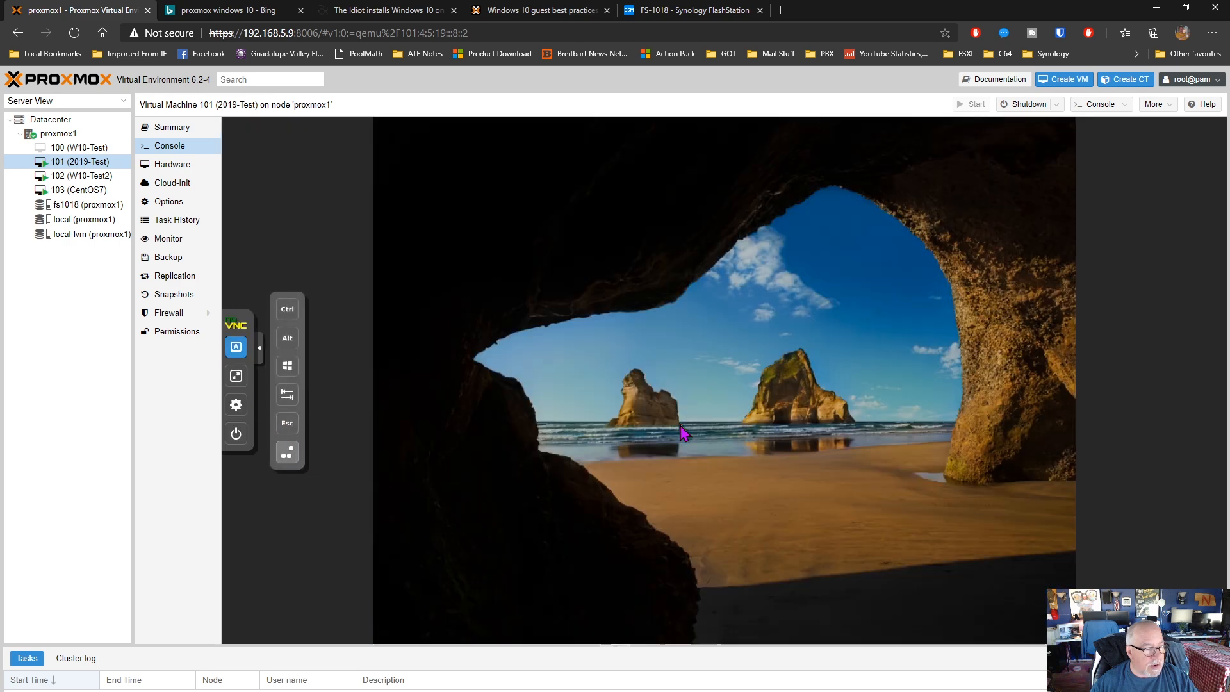
pyautogui.click(731, 438)
pyautogui.write('••••••')
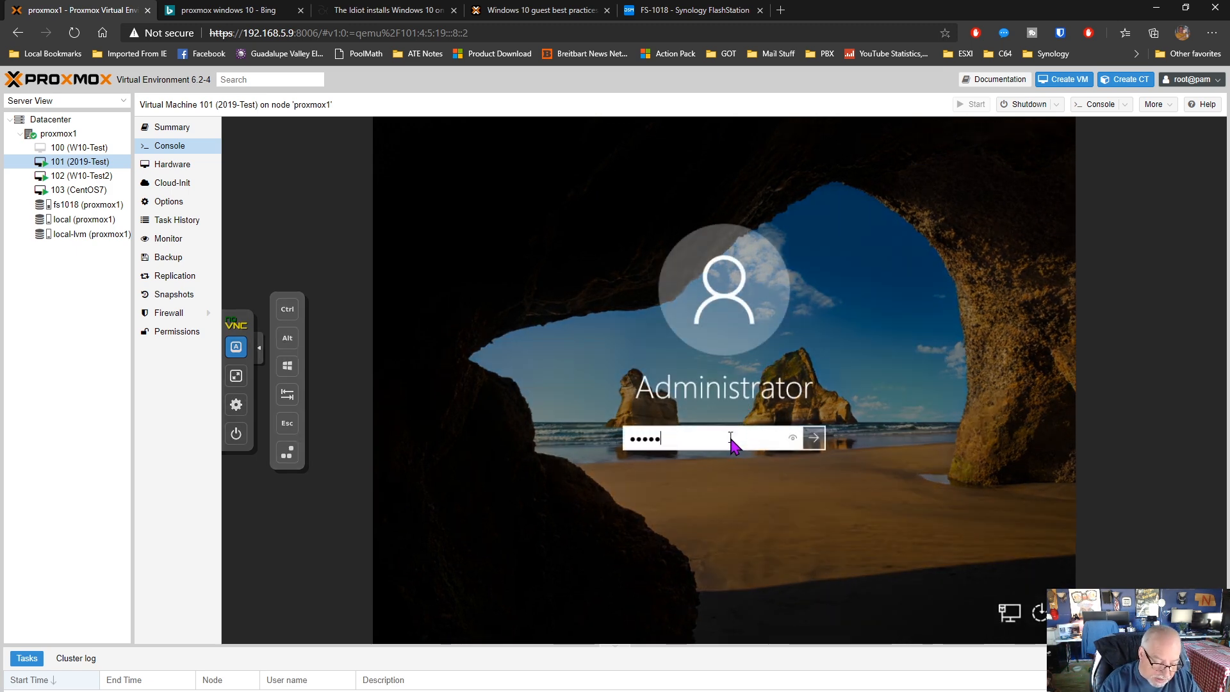
pyautogui.write('••••')
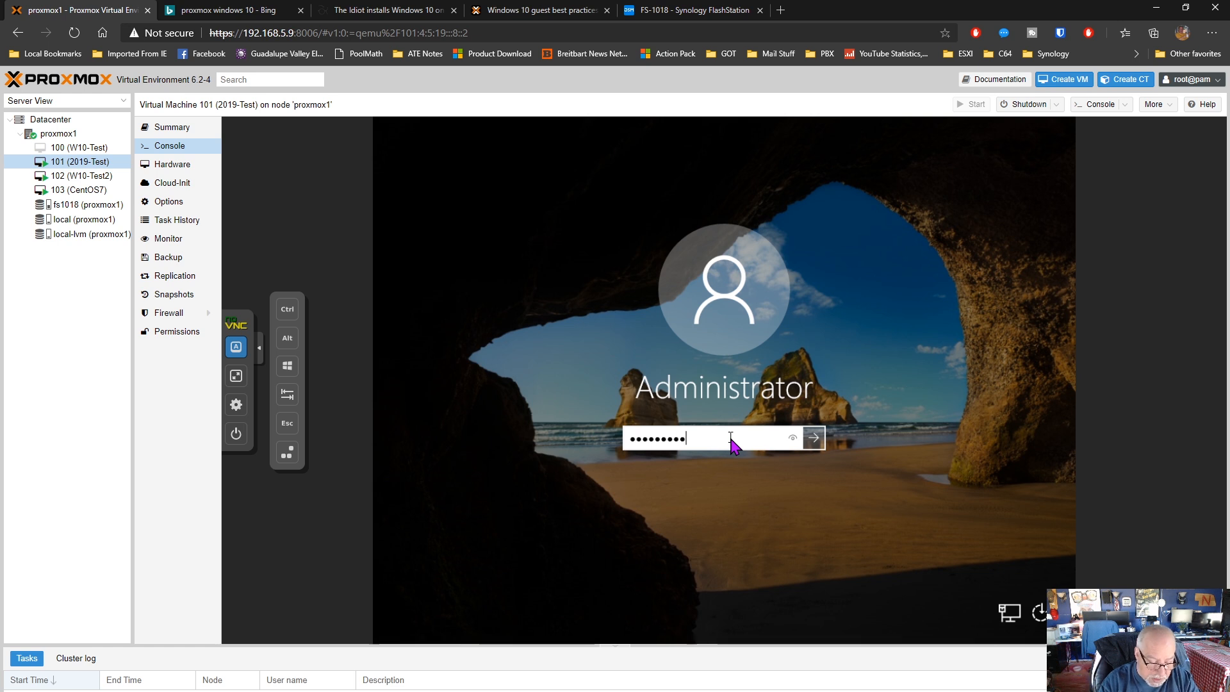
pyautogui.press('Return')
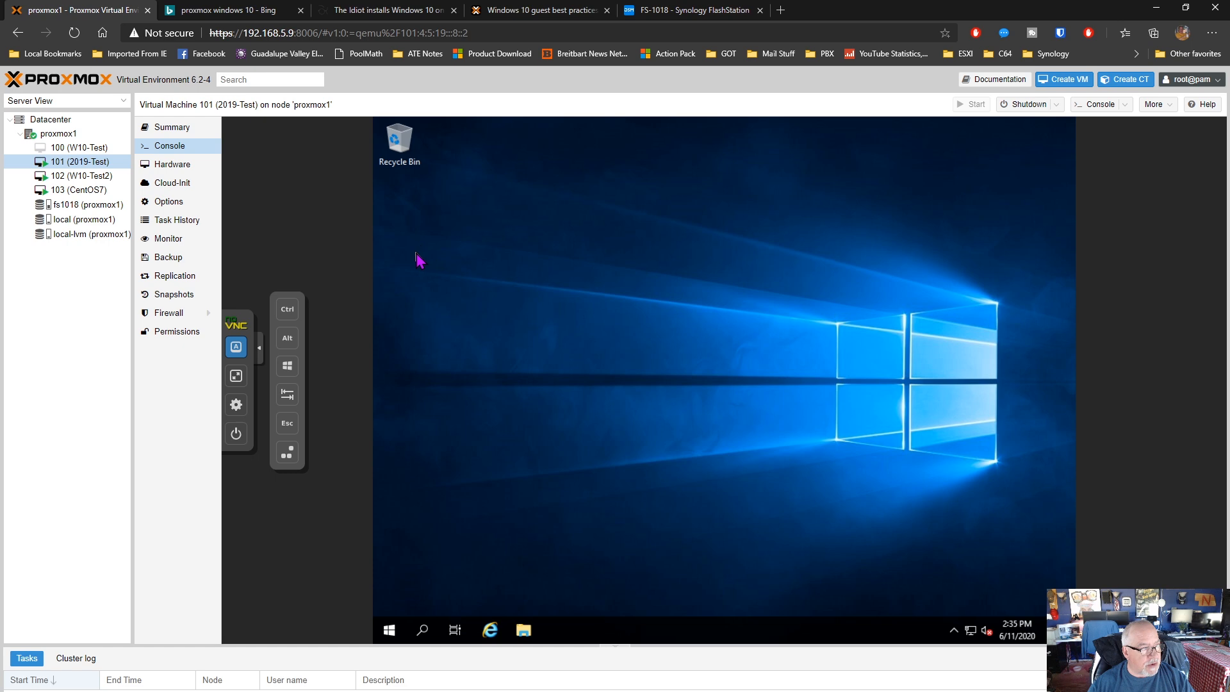
# Check VM 101's summary and compare the disk images stored on fs1018 and local-lvm
pyautogui.click(172, 127)
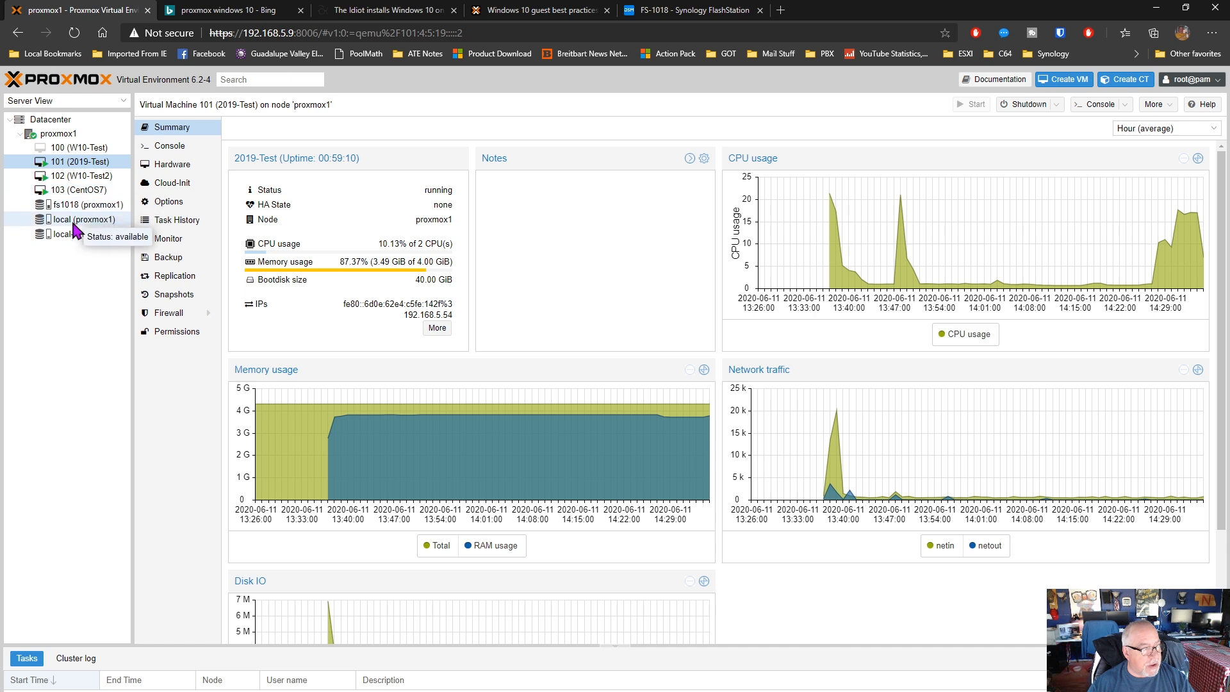
pyautogui.click(79, 205)
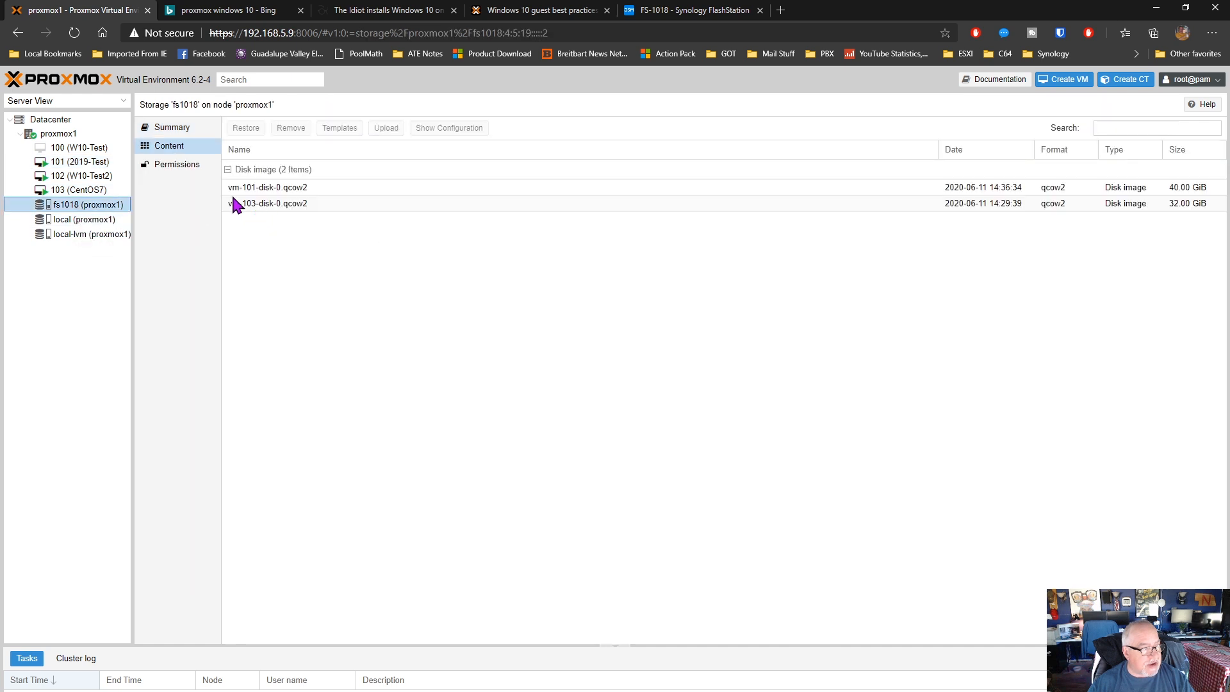
pyautogui.click(274, 191)
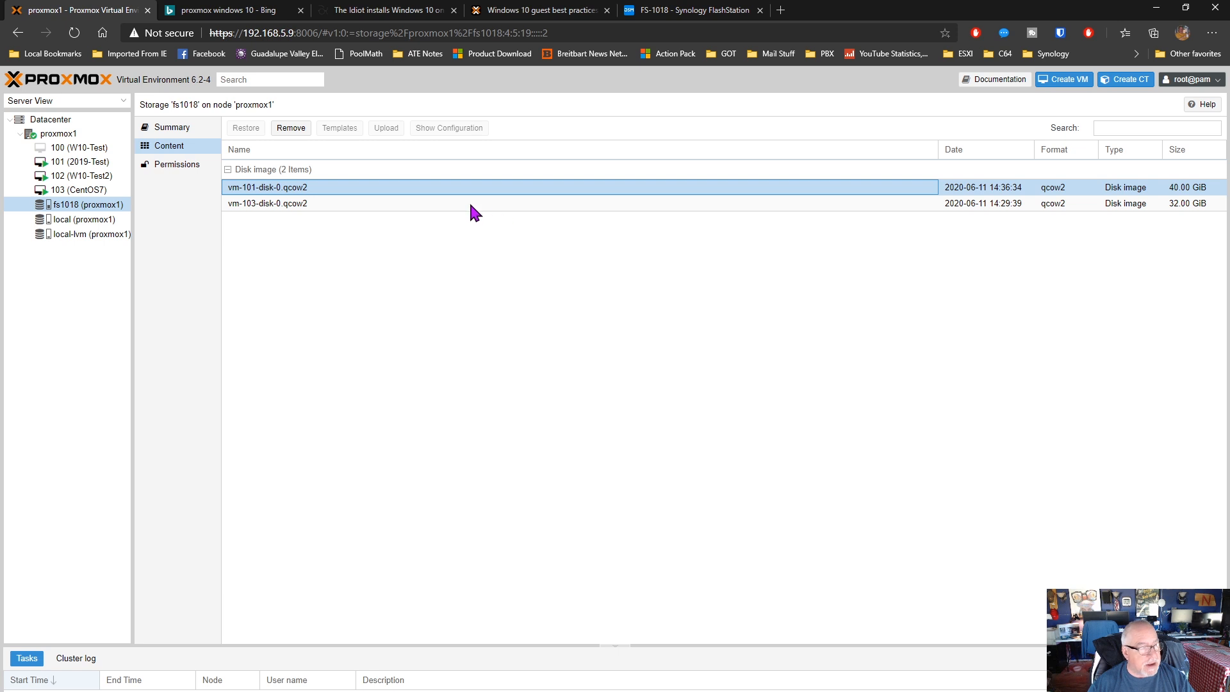
pyautogui.click(63, 220)
pyautogui.click(67, 235)
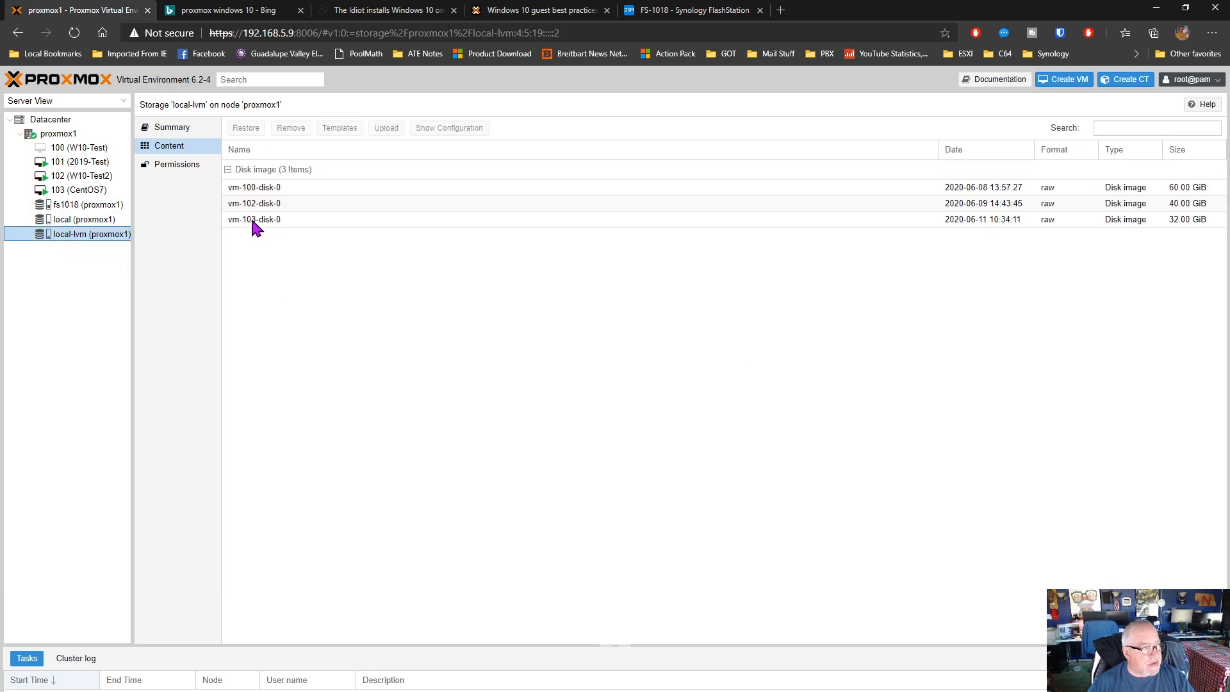